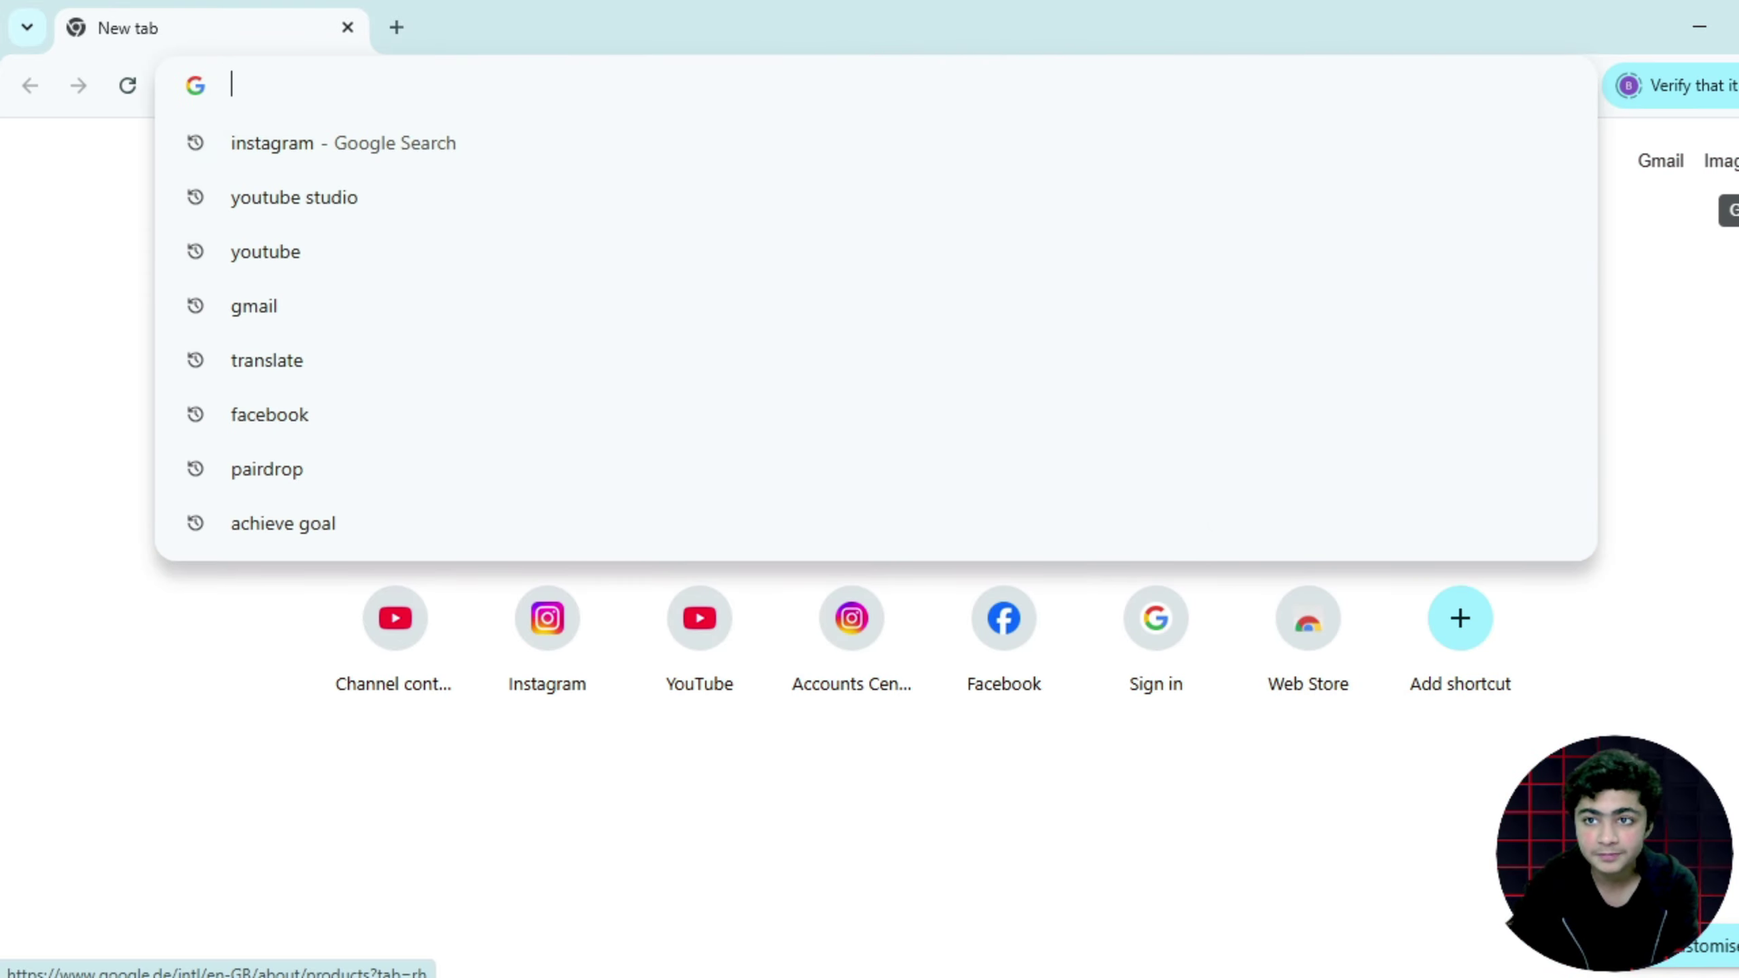
Search the web for "spreadsheet" and open the Google Sheets result
{"action": "key", "text": "Escape"}
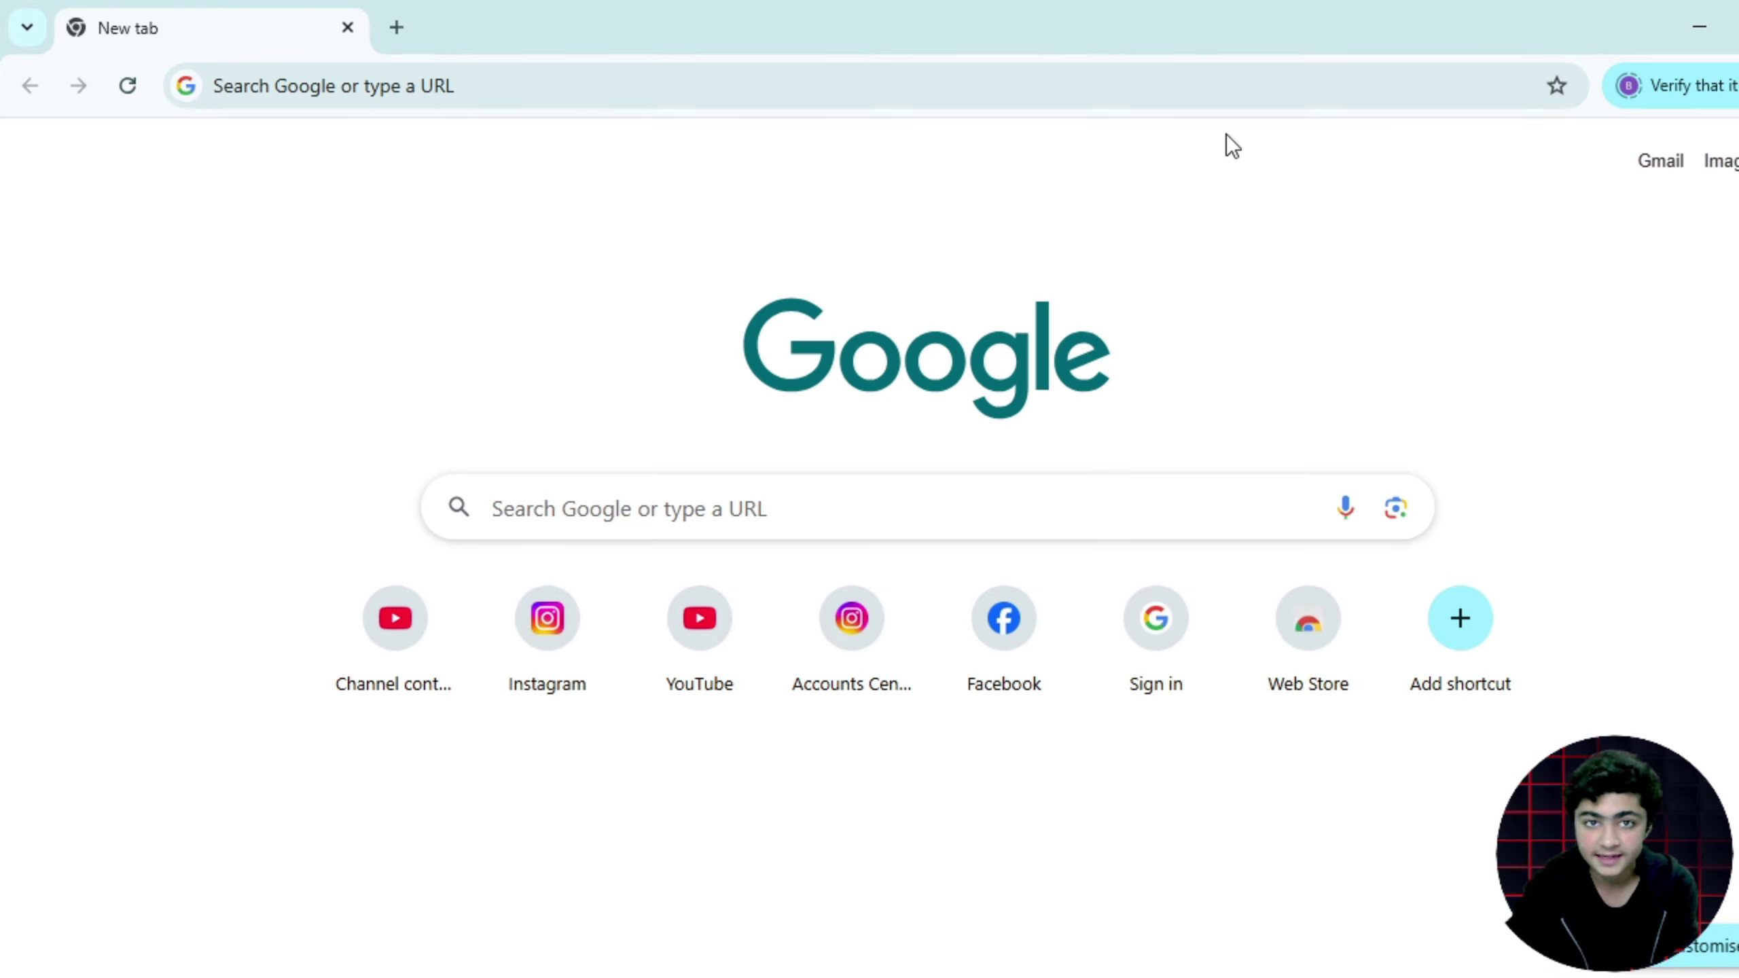
{"action": "left_click", "coordinate": [1168, 100]}
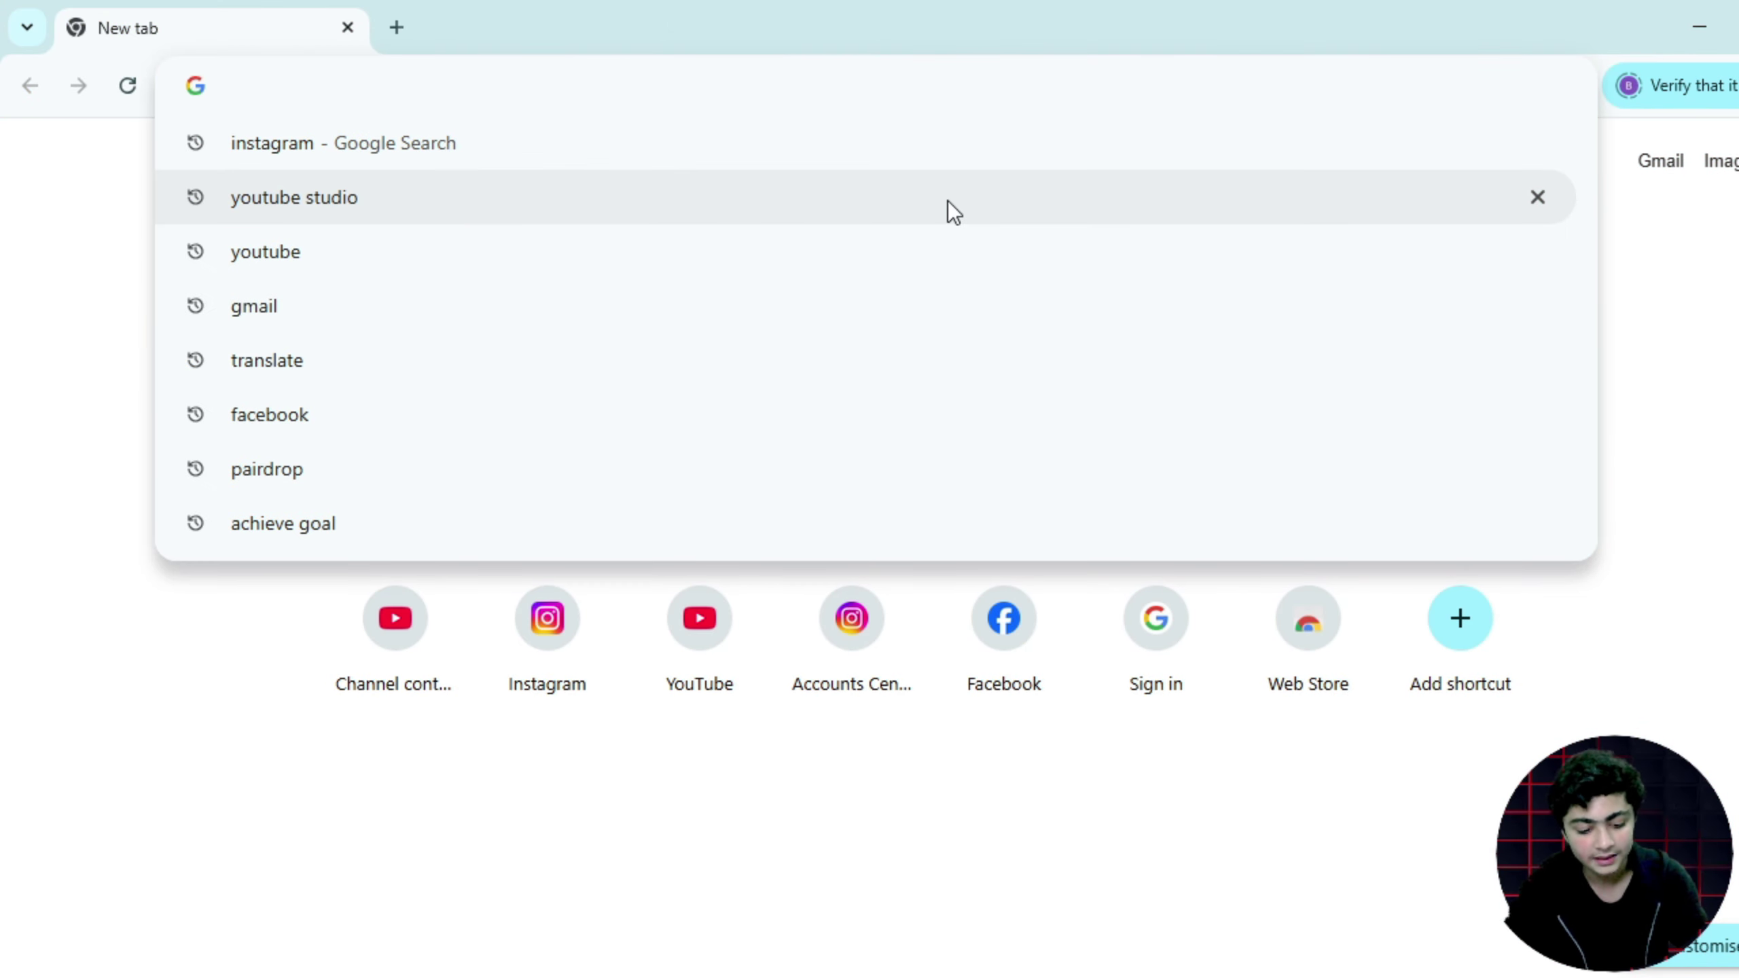
{"action": "type", "text": "spread"}
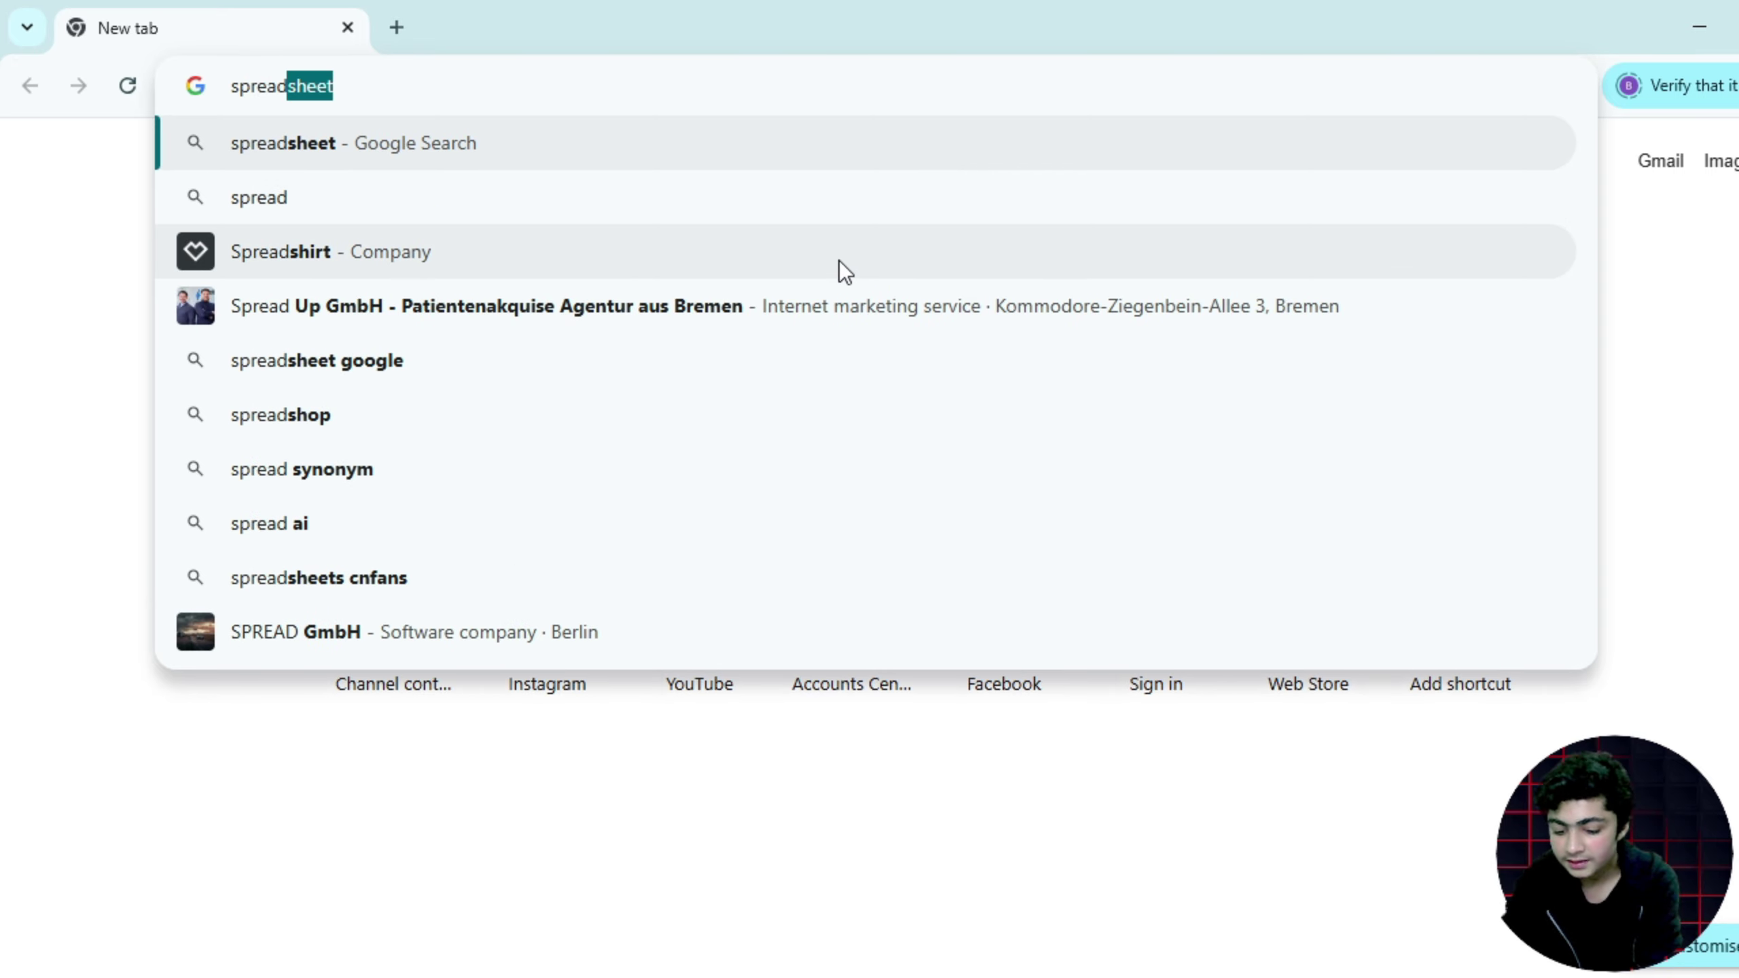
{"action": "key", "text": "Return"}
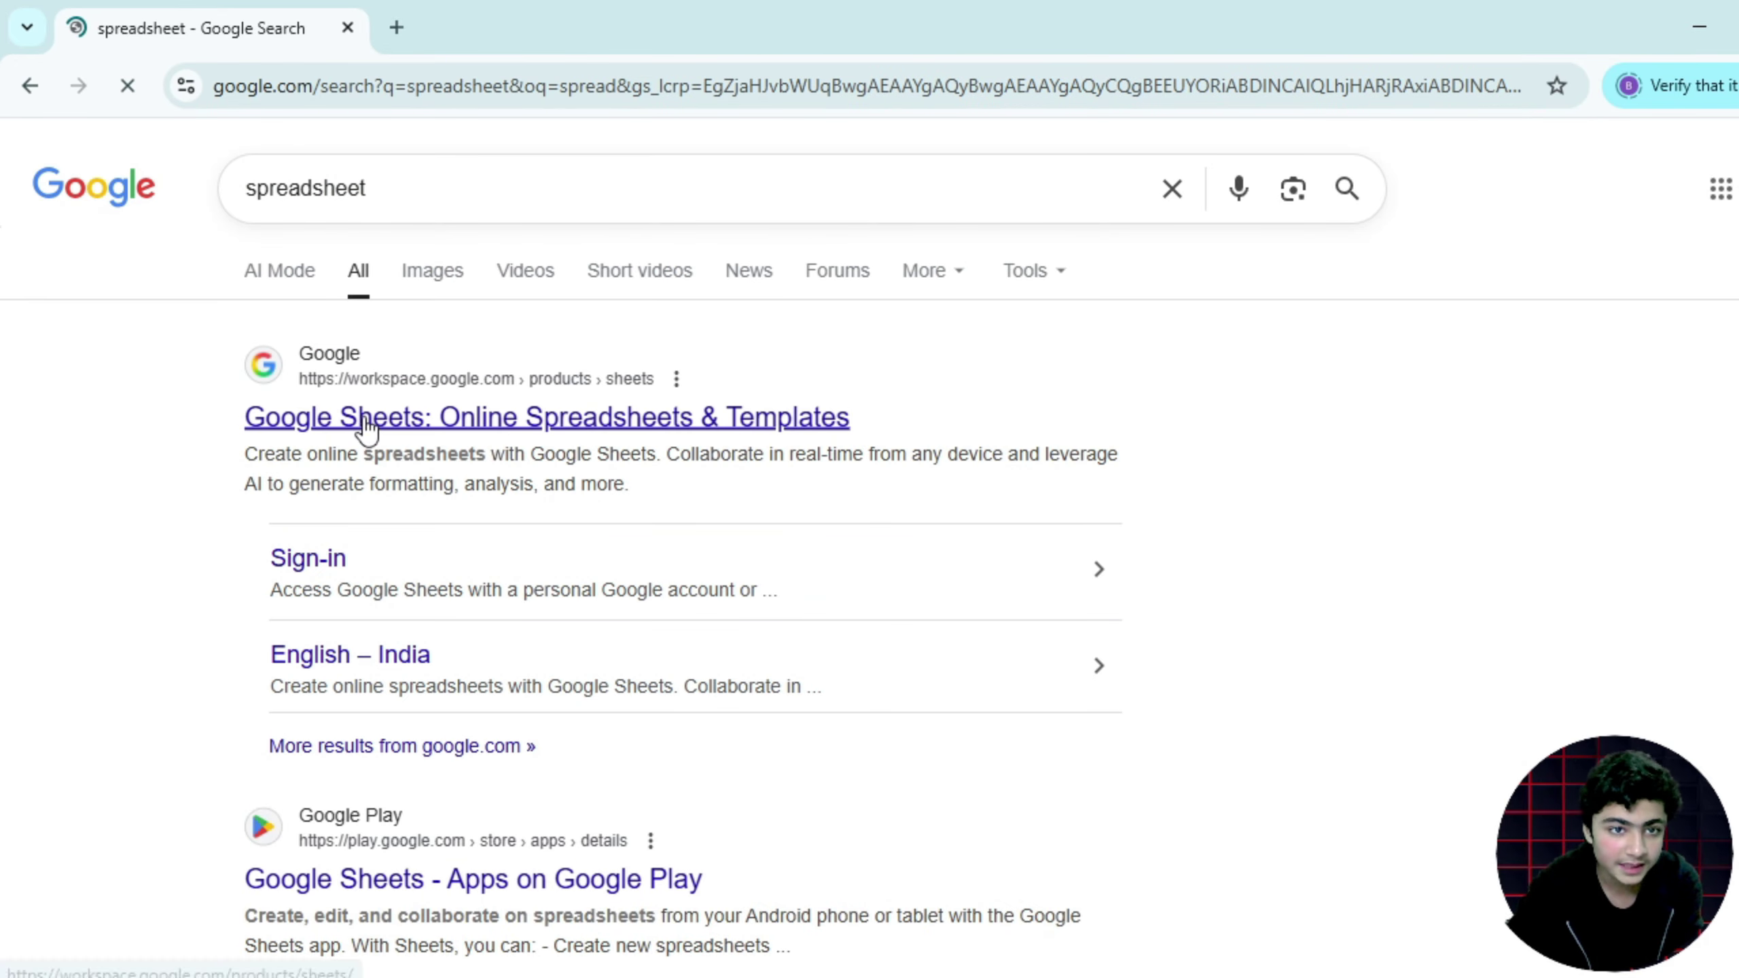
{"action": "left_click", "coordinate": [366, 419]}
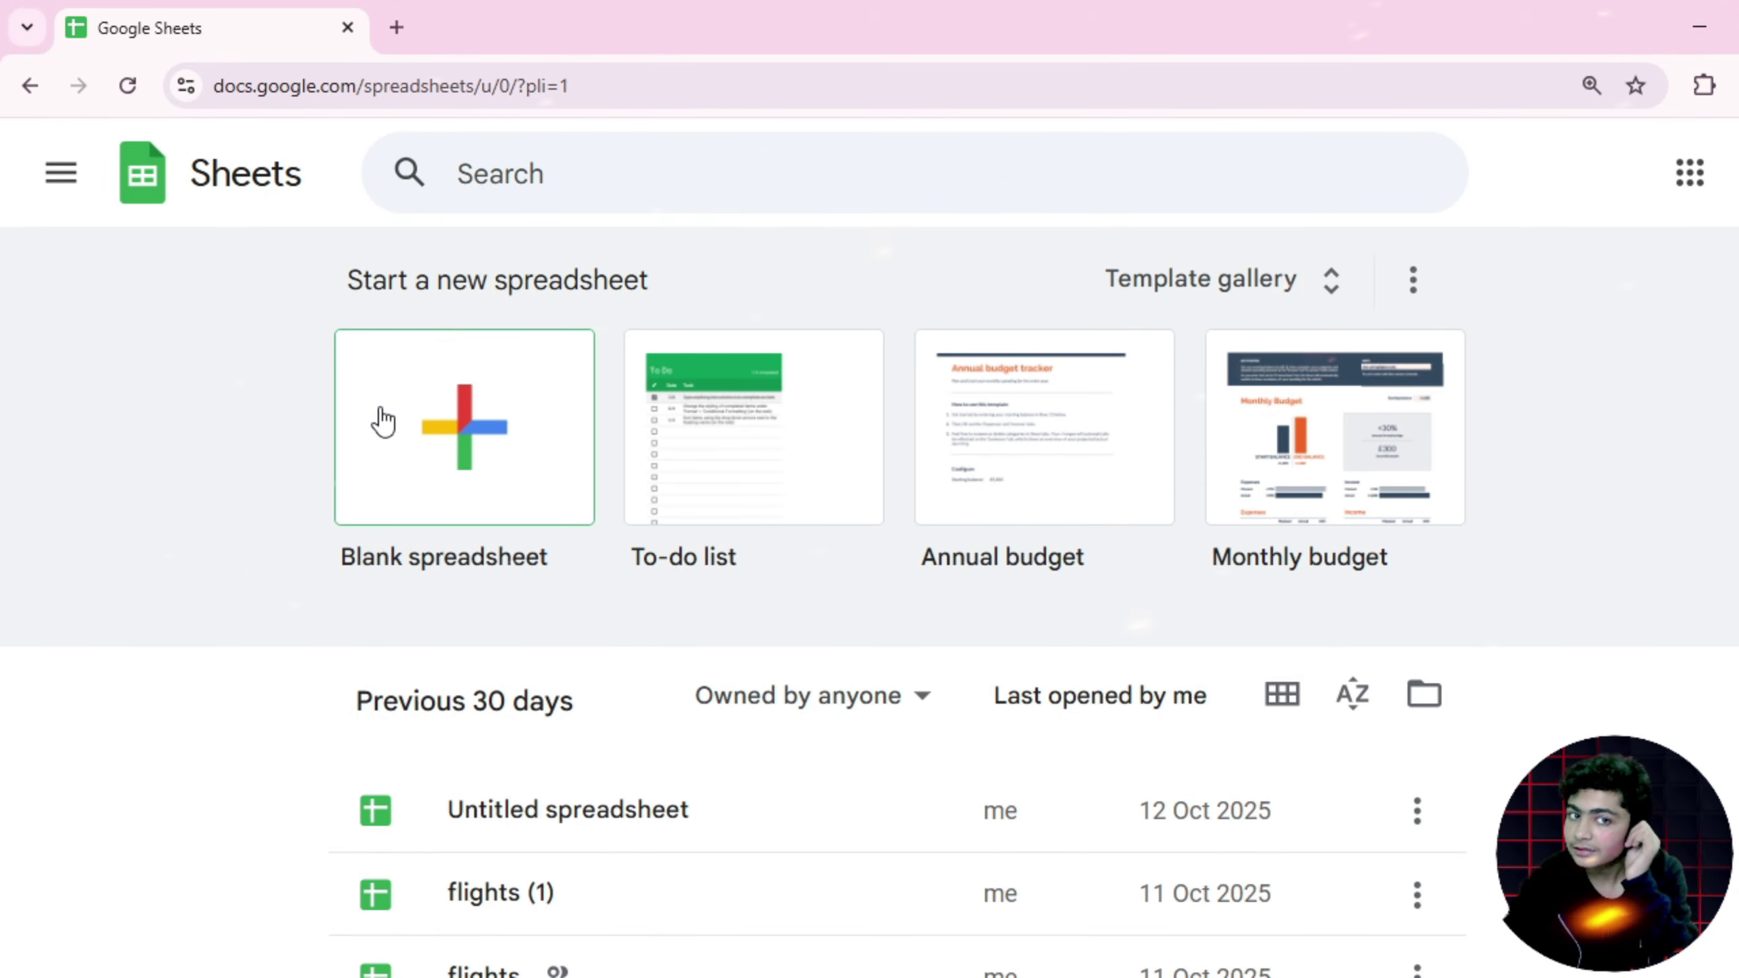
Create a blank spreadsheet and dismiss the pre-built tables suggestions
{"action": "left_click", "coordinate": [455, 421]}
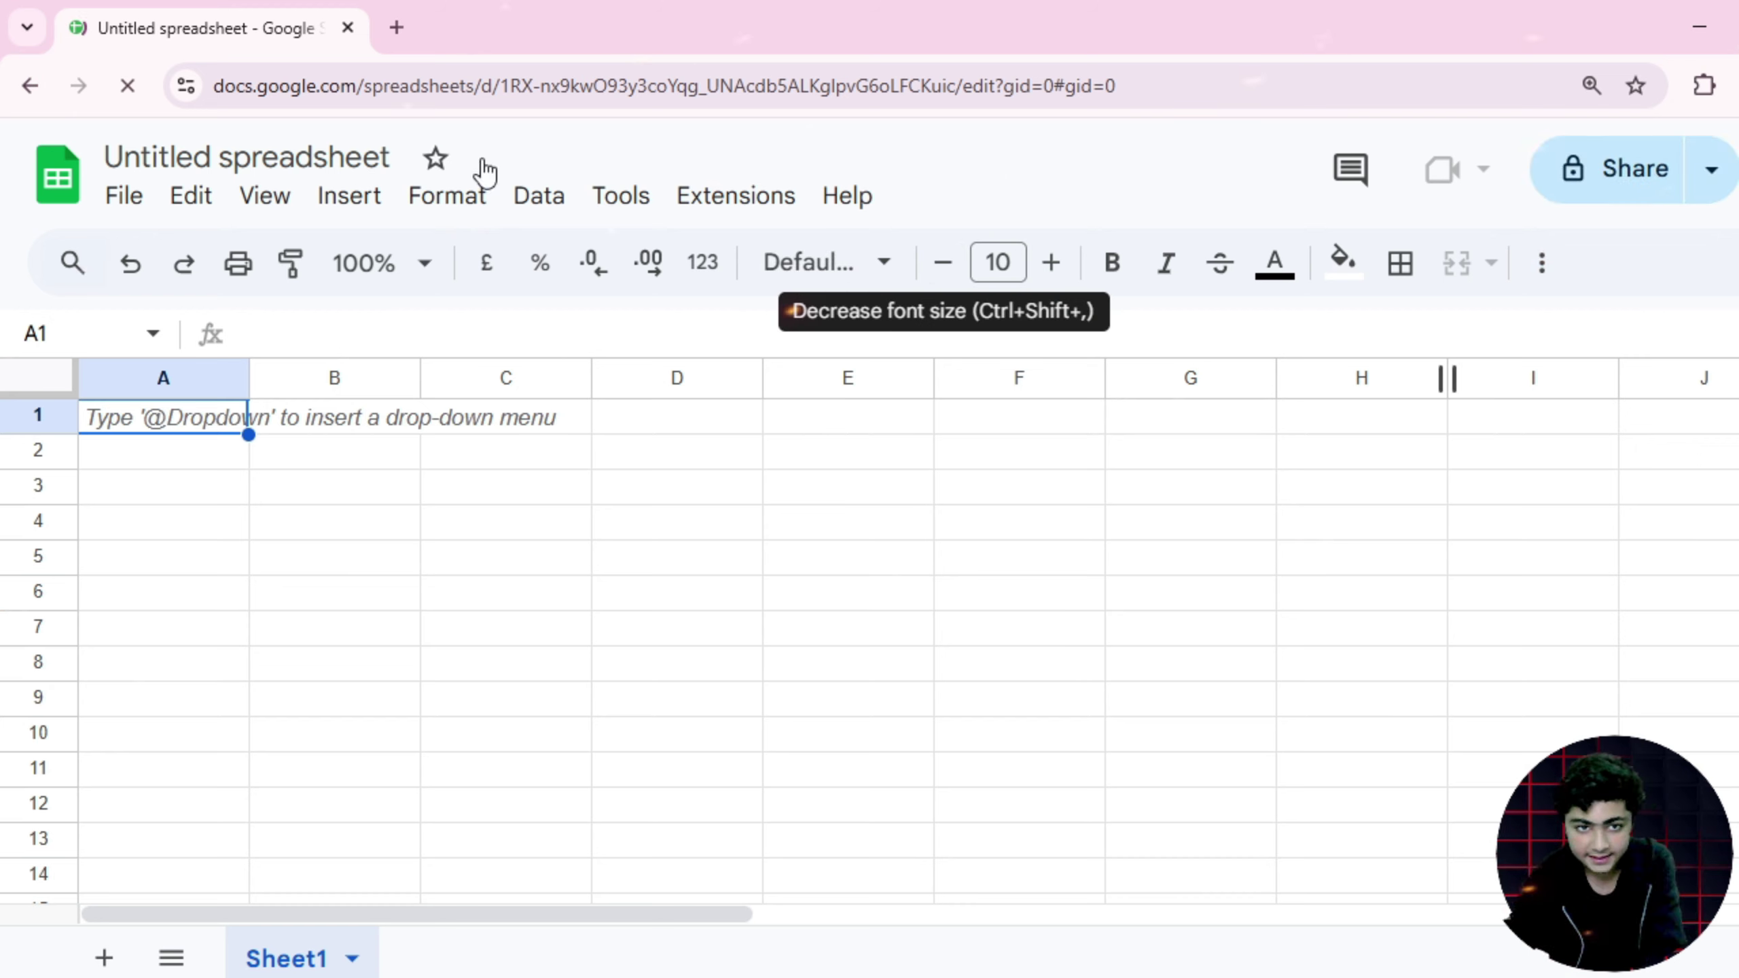
{"action": "left_click", "coordinate": [218, 454]}
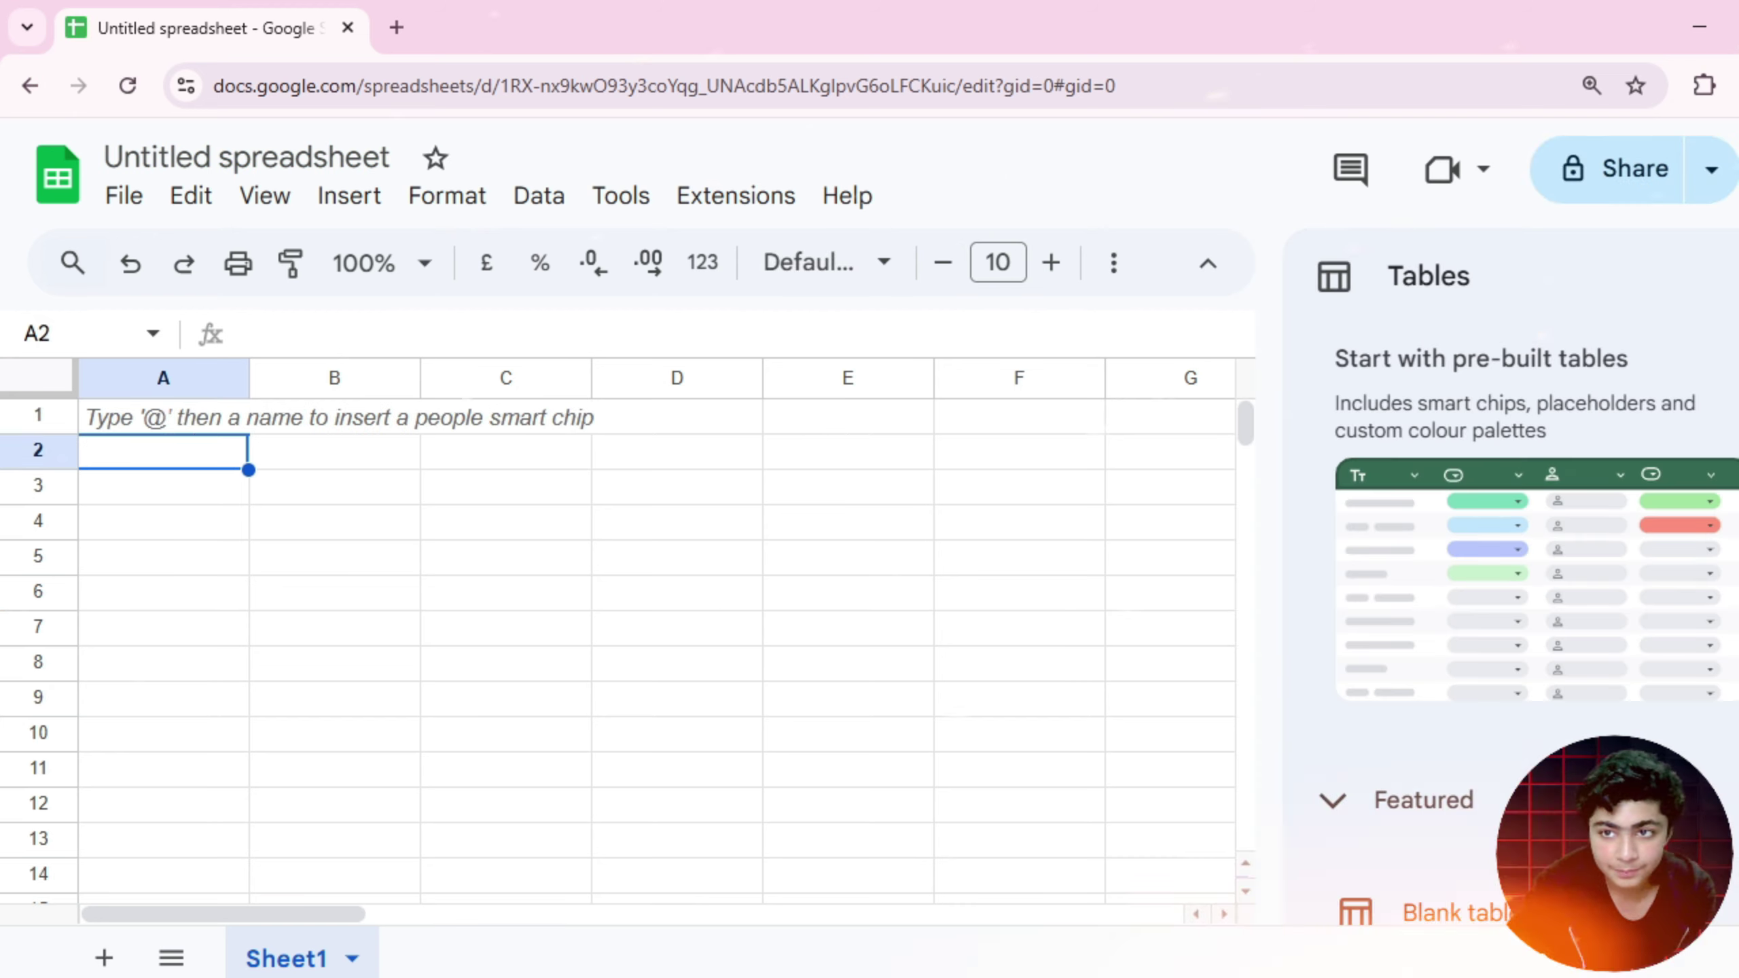
{"action": "left_click", "coordinate": [1326, 280]}
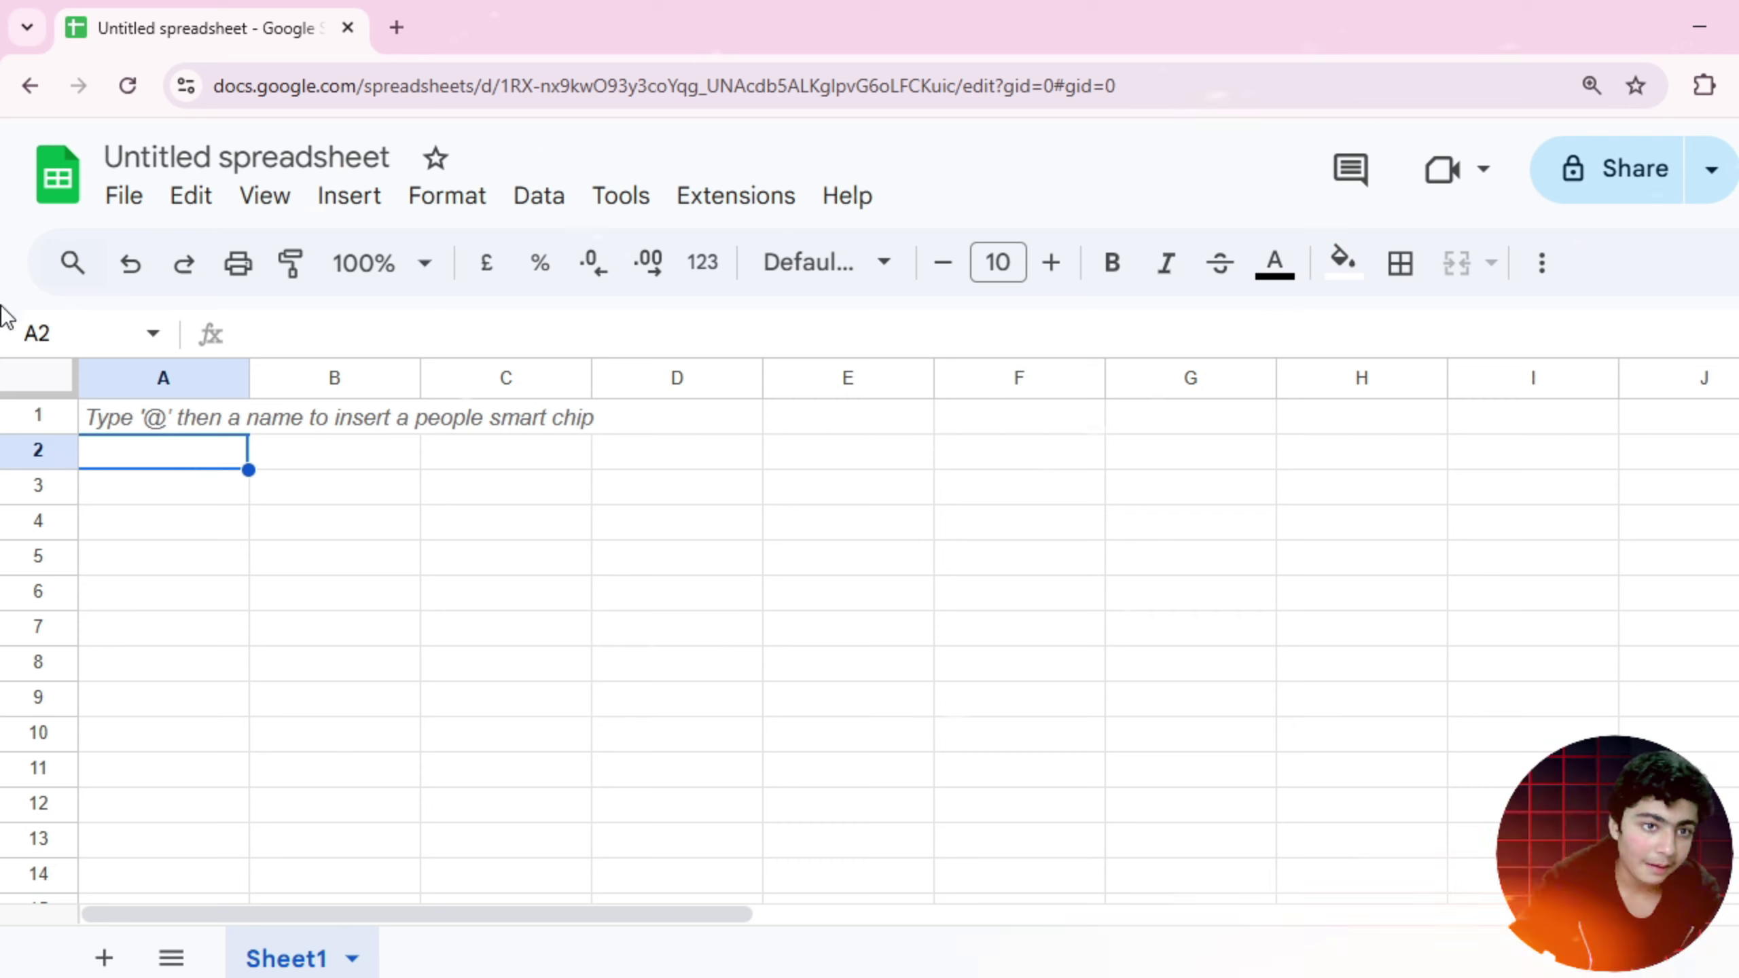
Enter the column headers "Name" in A1 and "Marks" in B1
{"action": "left_click", "coordinate": [197, 417]}
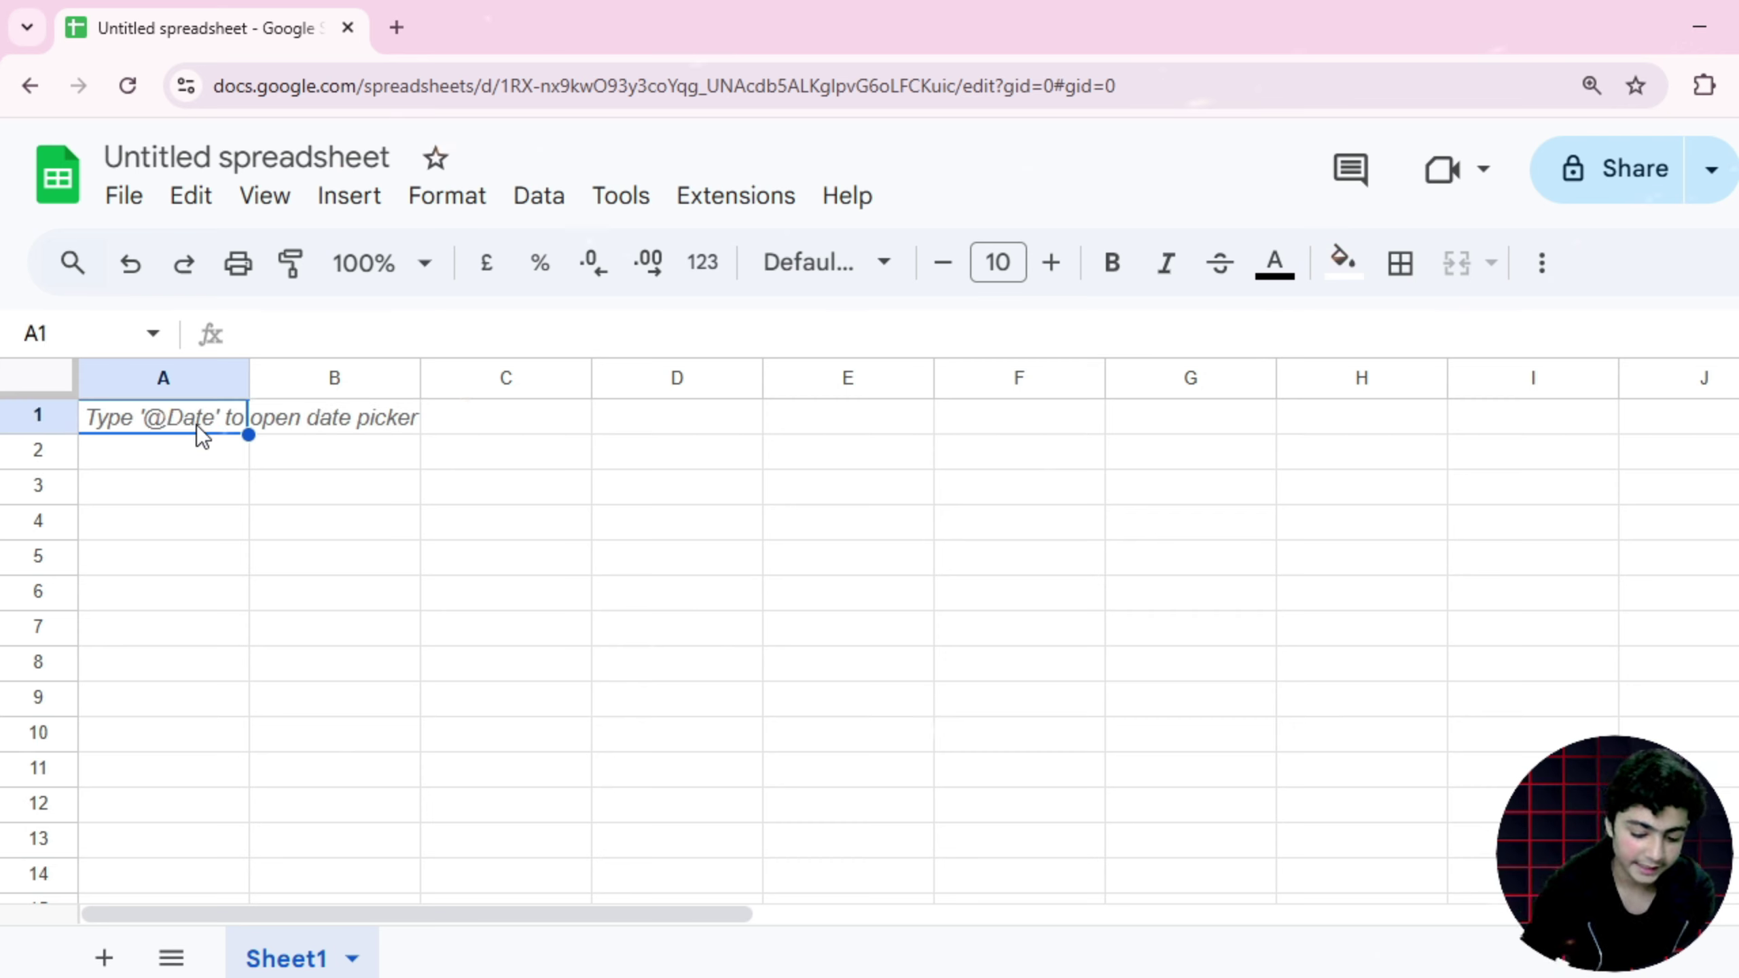
{"action": "type", "text": "Name"}
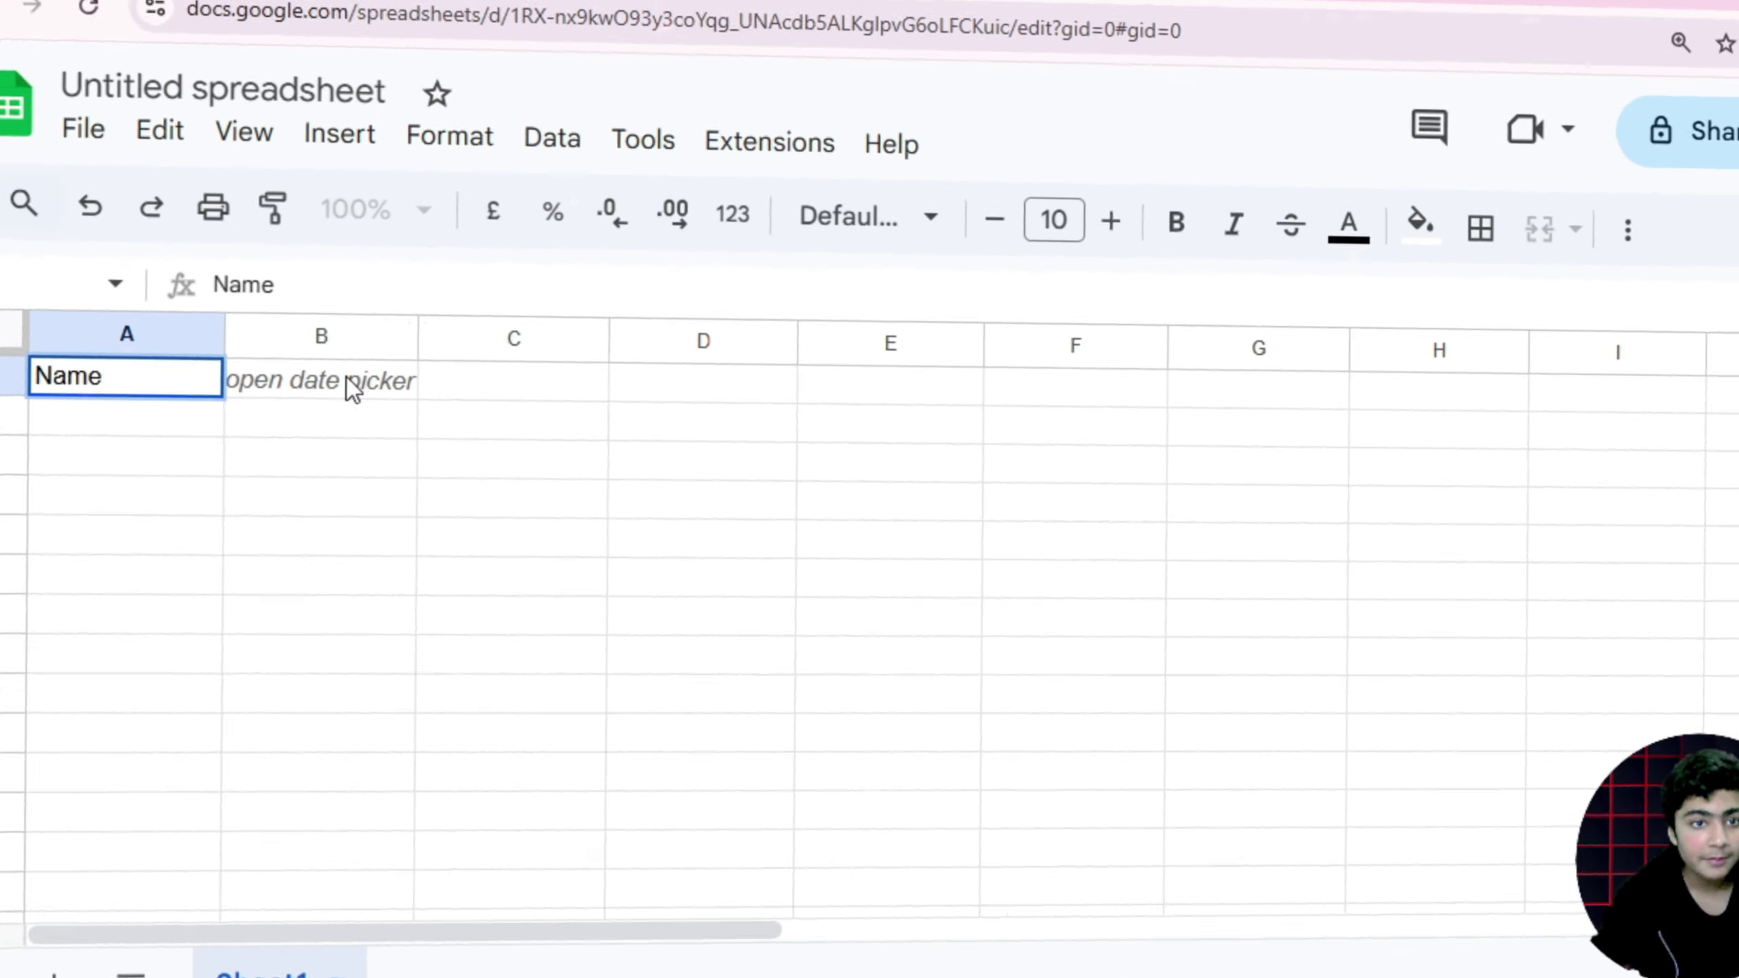
{"action": "left_click", "coordinate": [370, 415]}
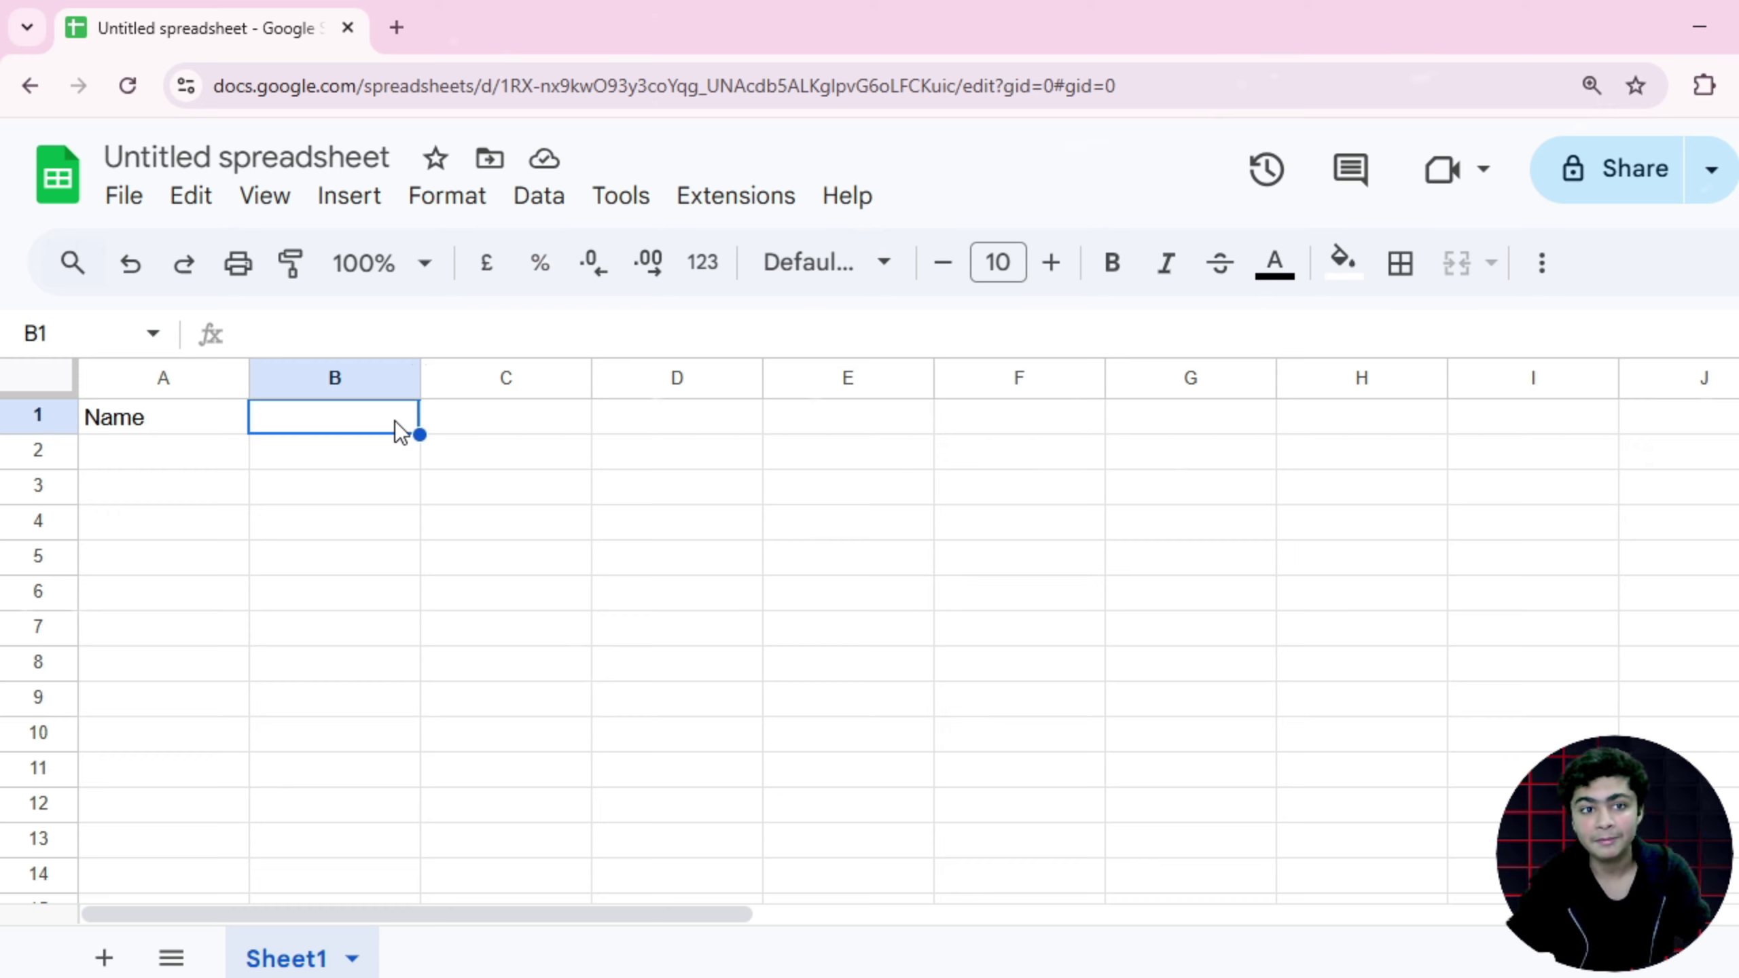
{"action": "double_click", "coordinate": [407, 419]}
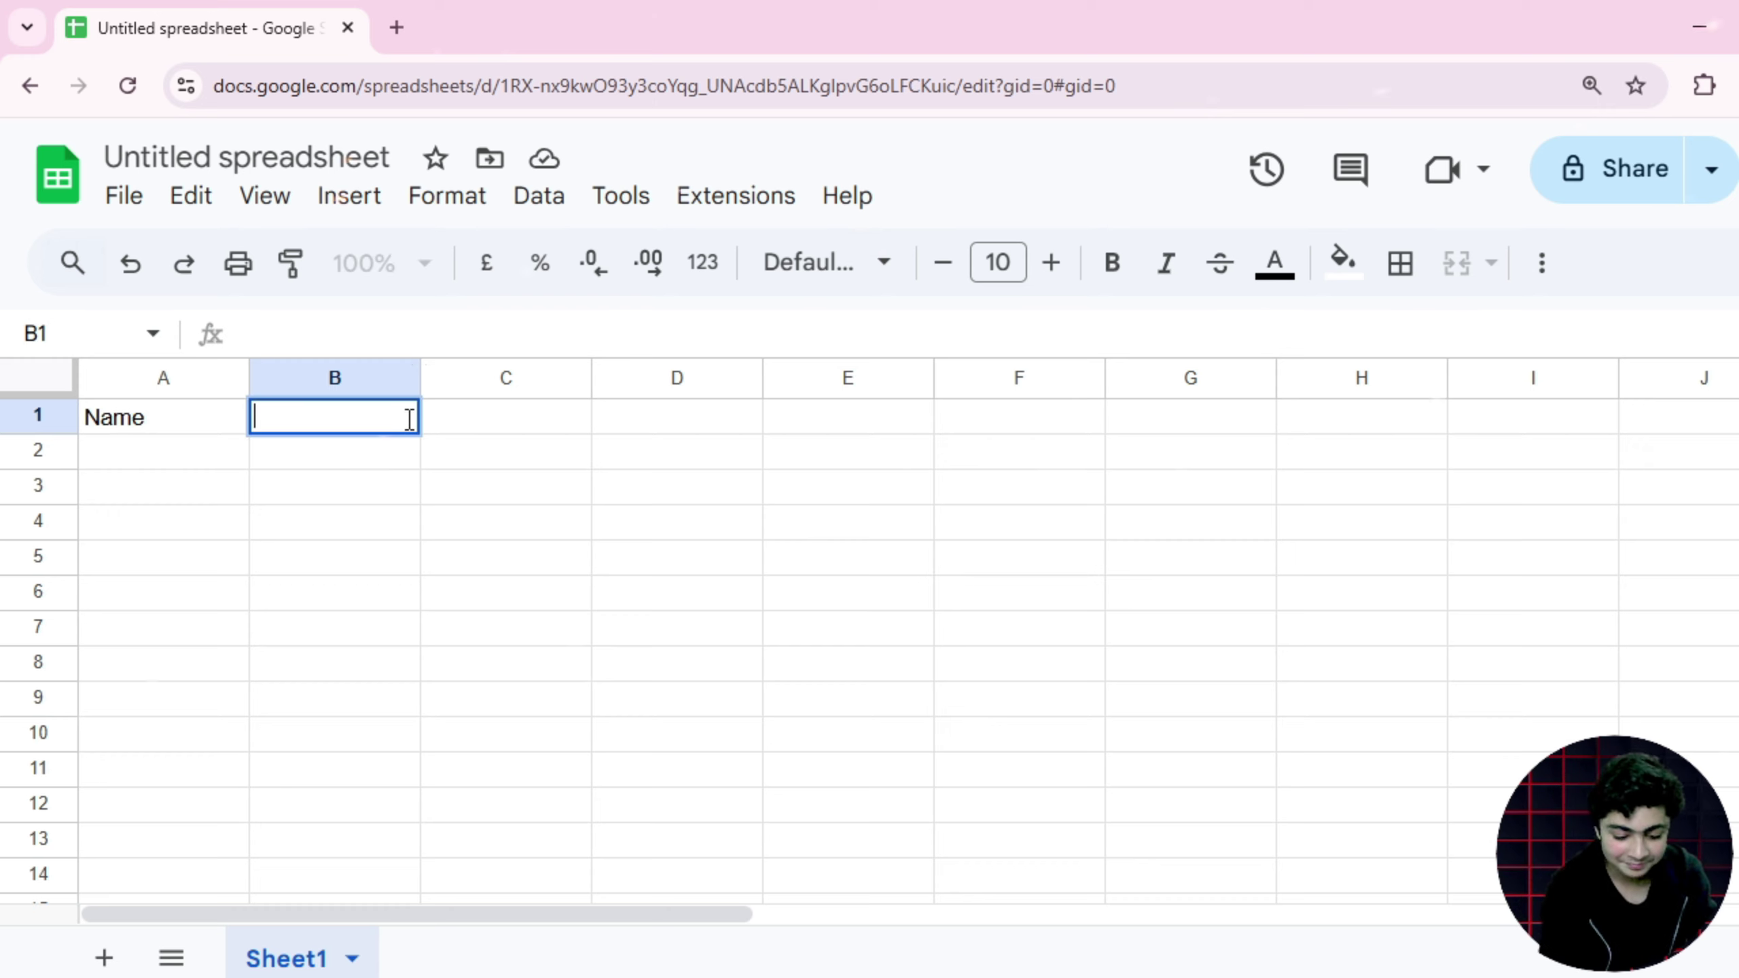
{"action": "type", "text": "Mark"}
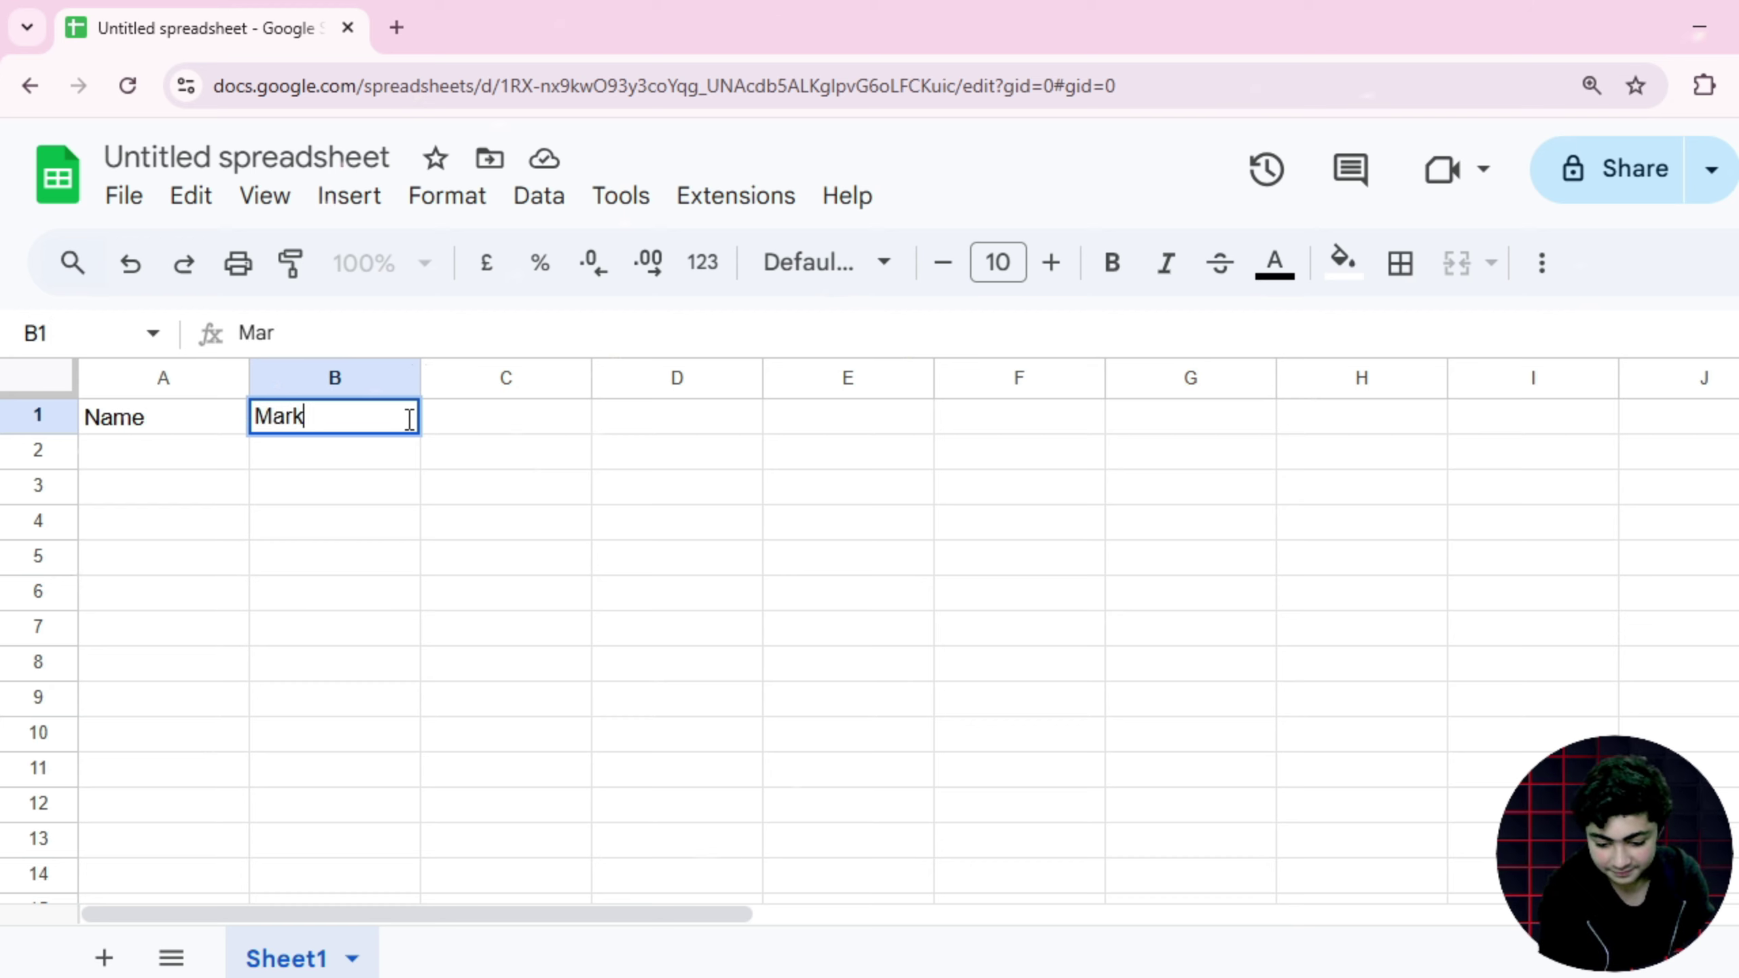
{"action": "type", "text": "s"}
Enter the column headers "Total marks" in C1 and "Percentage" in D1
{"action": "left_click", "coordinate": [437, 379]}
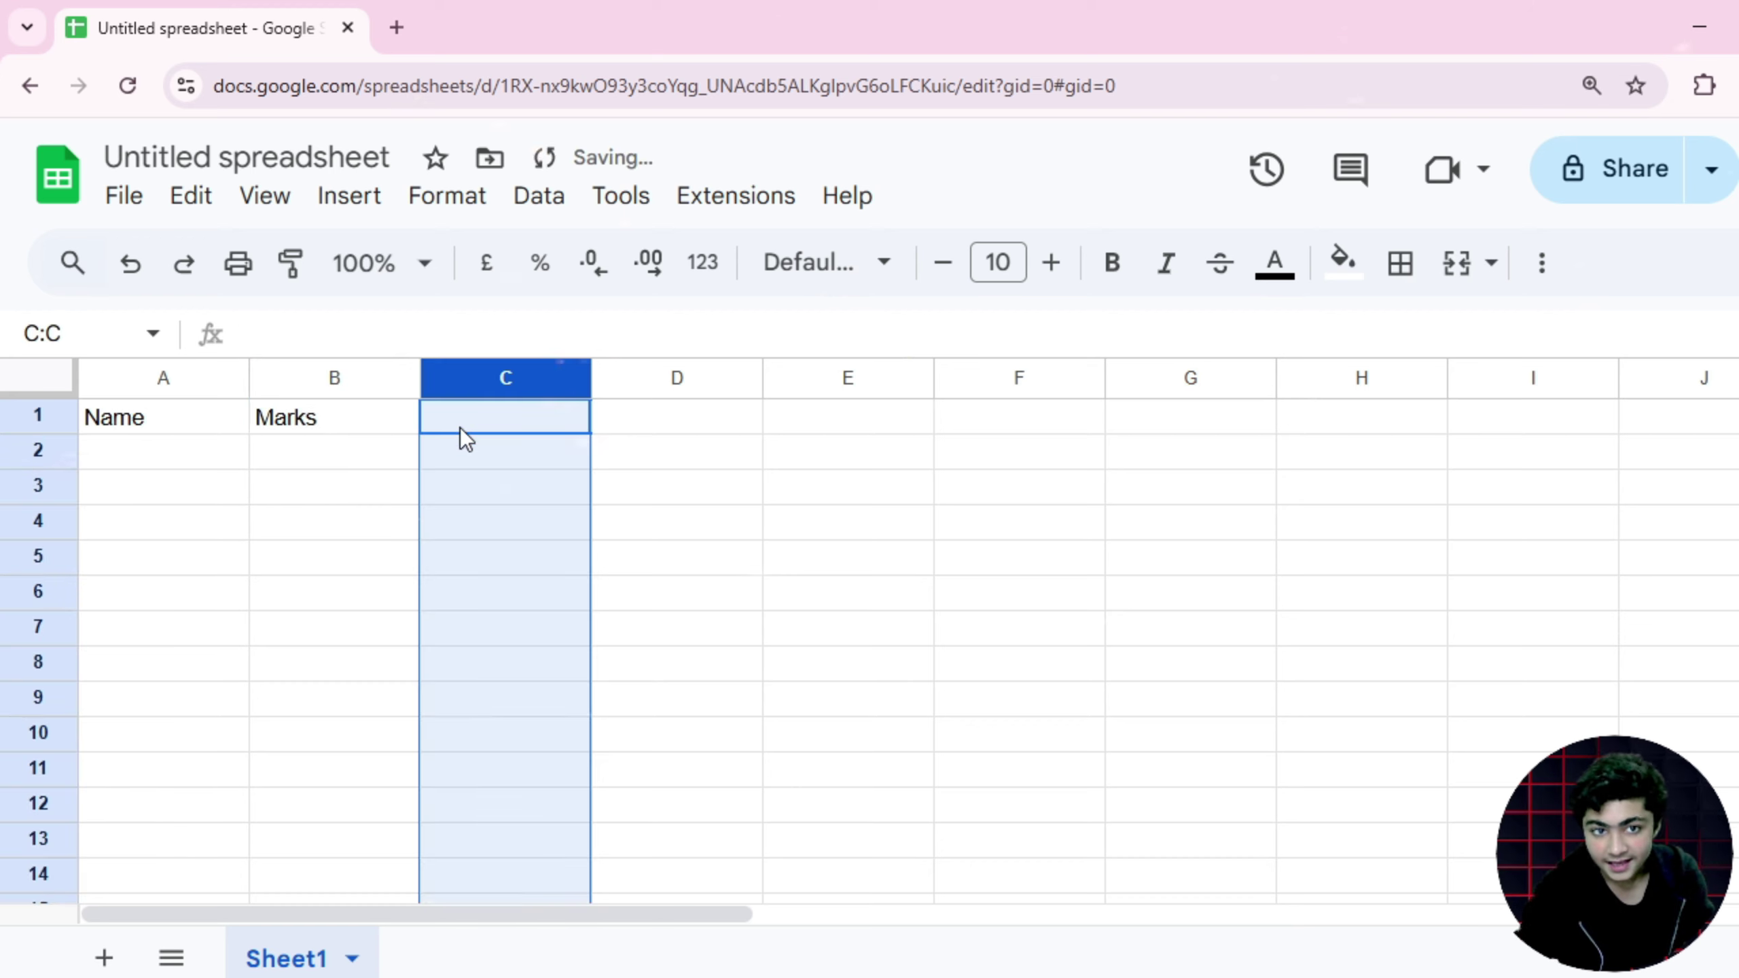
{"action": "left_click", "coordinate": [462, 429]}
{"action": "type", "text": "T"}
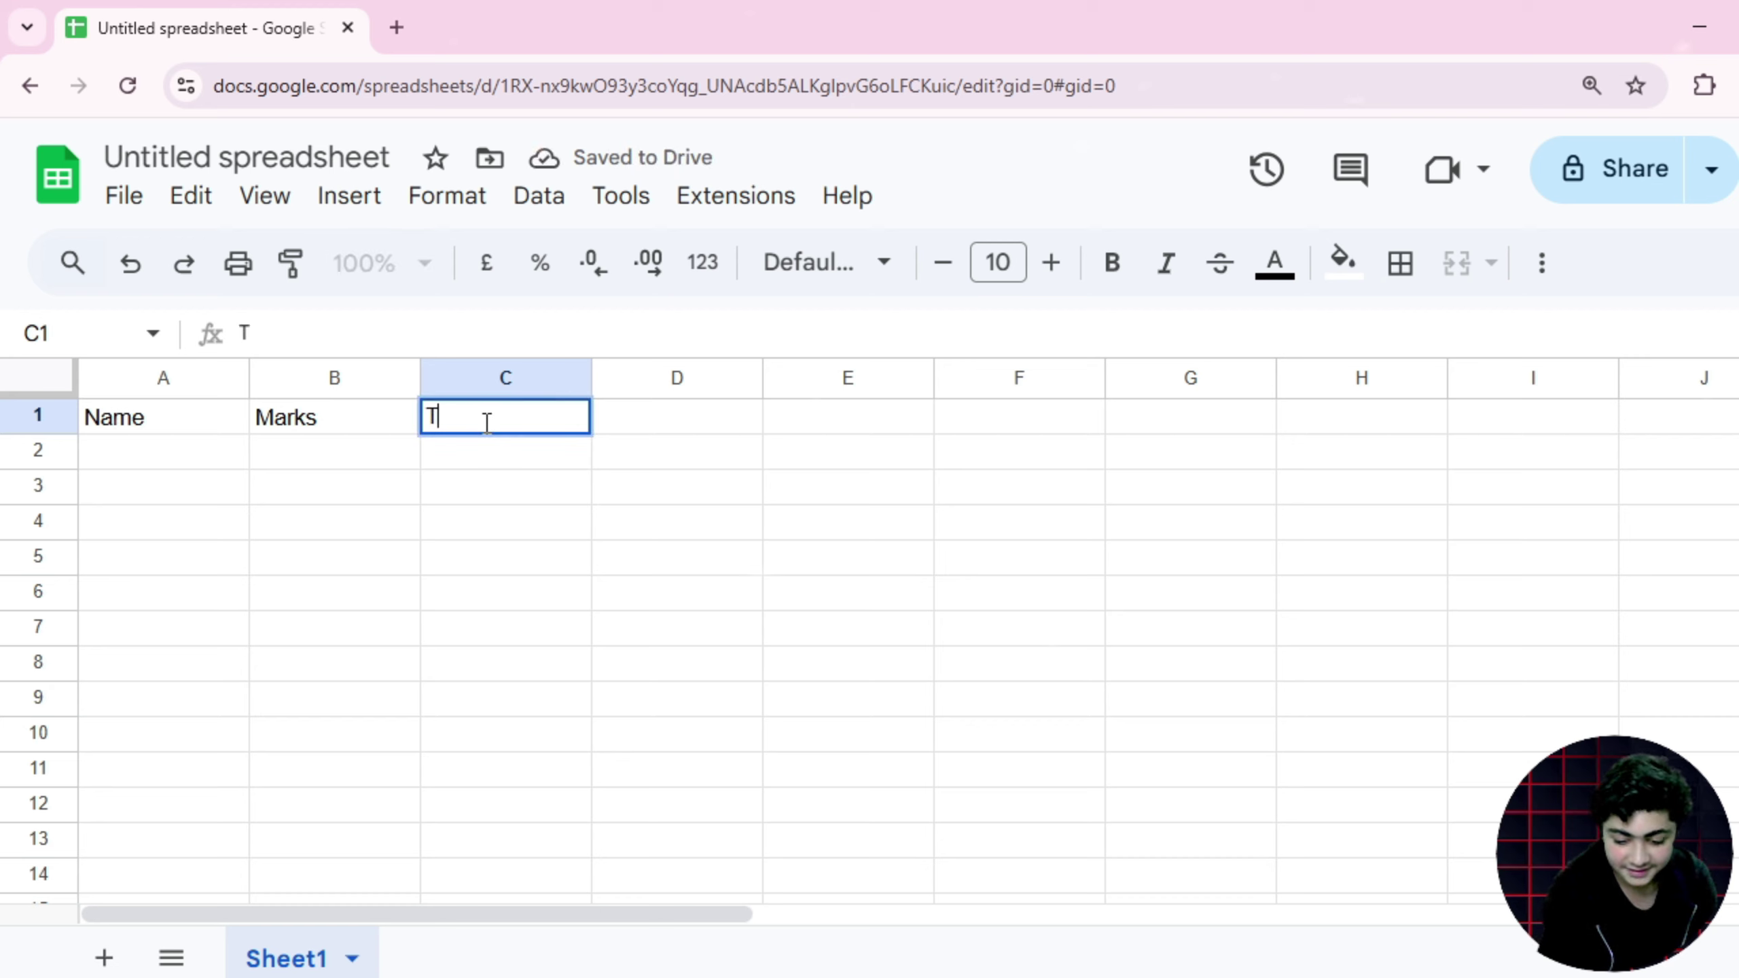
{"action": "type", "text": "otal marks"}
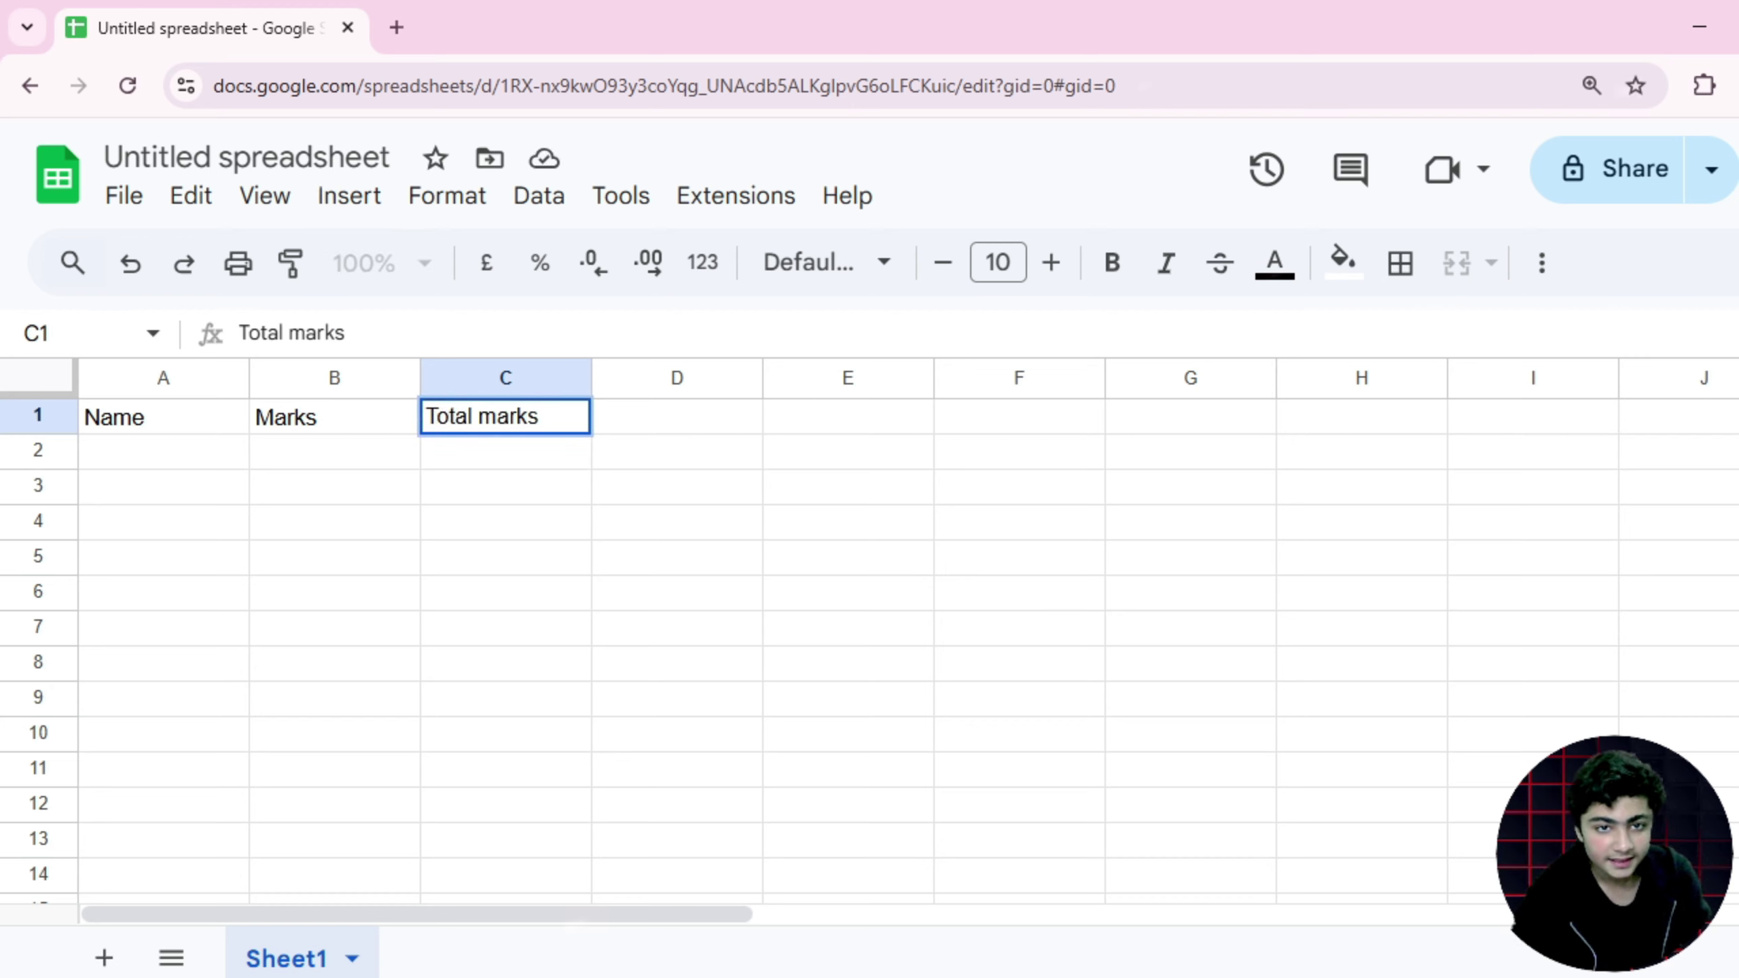
{"action": "left_click", "coordinate": [163, 417]}
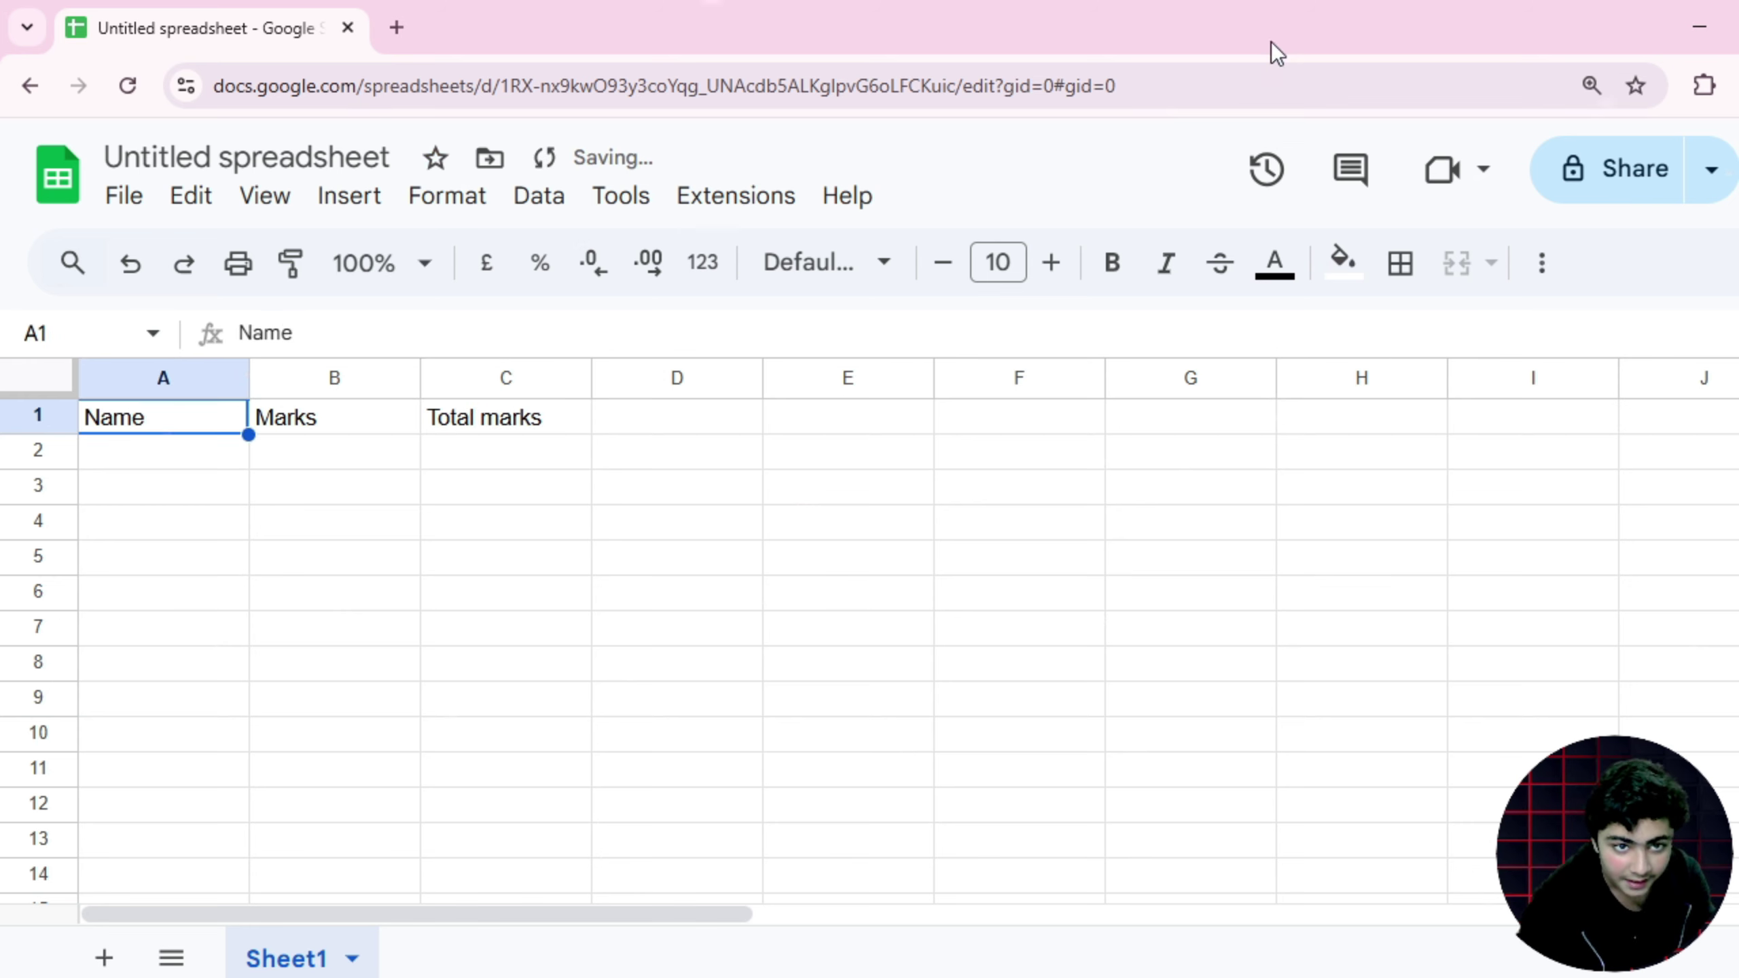
{"action": "left_click", "coordinate": [496, 428]}
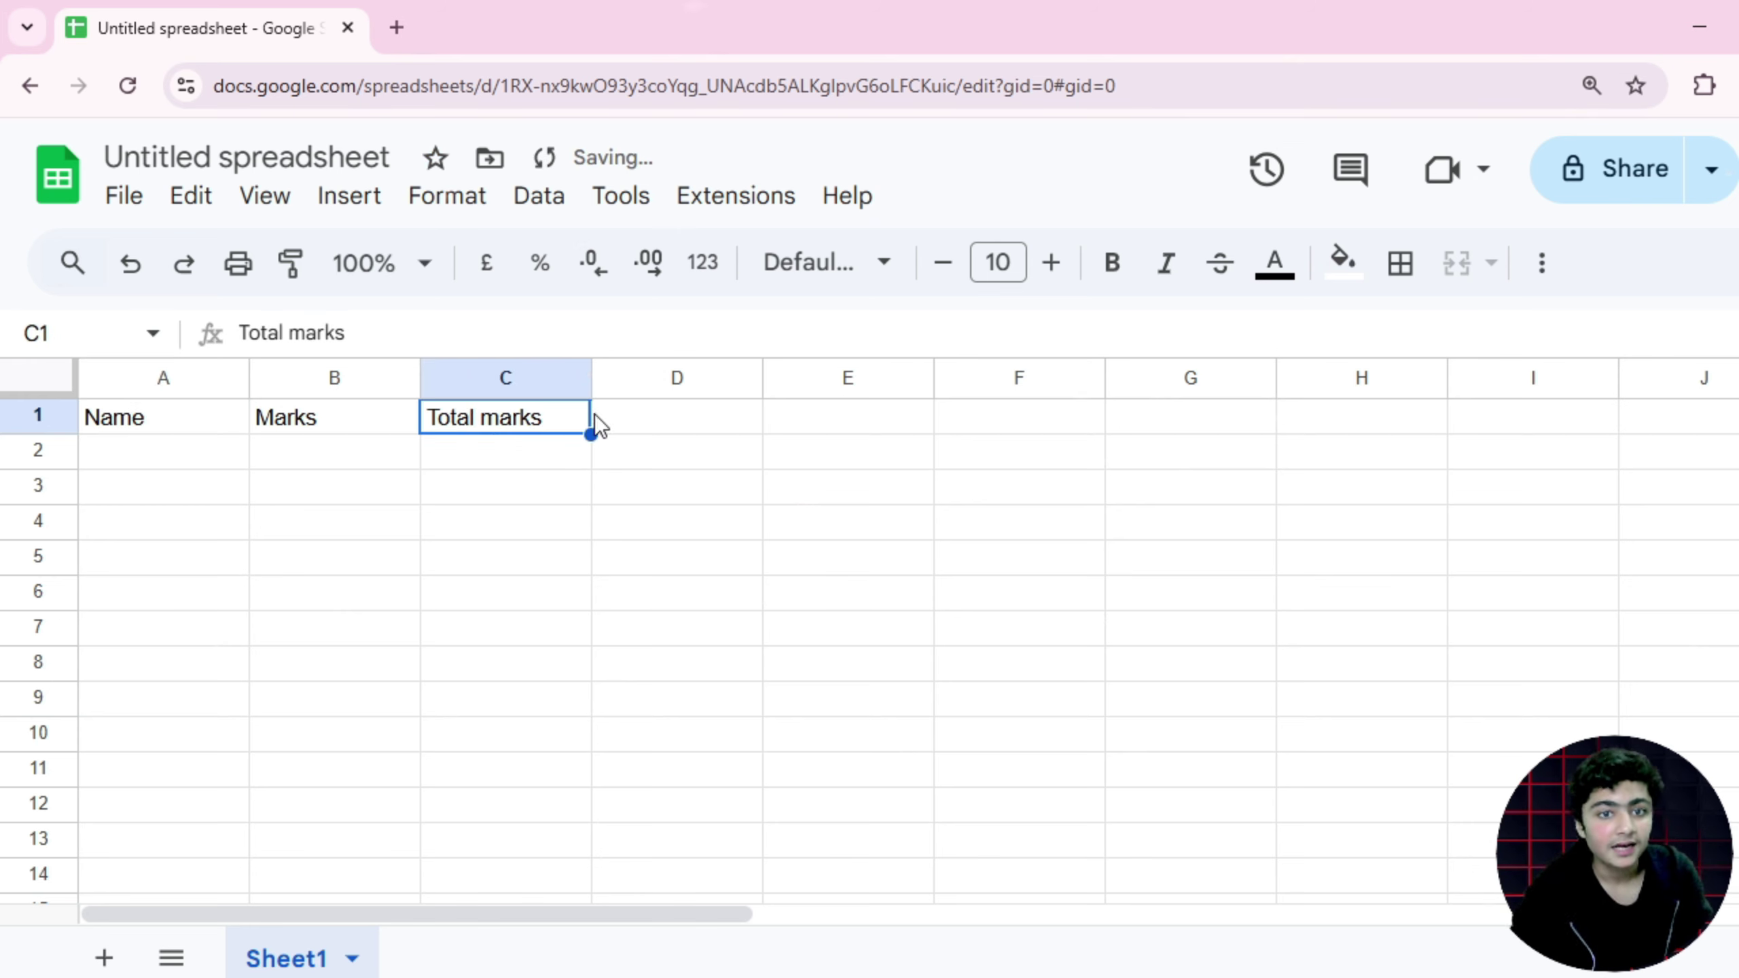
{"action": "left_click", "coordinate": [650, 421]}
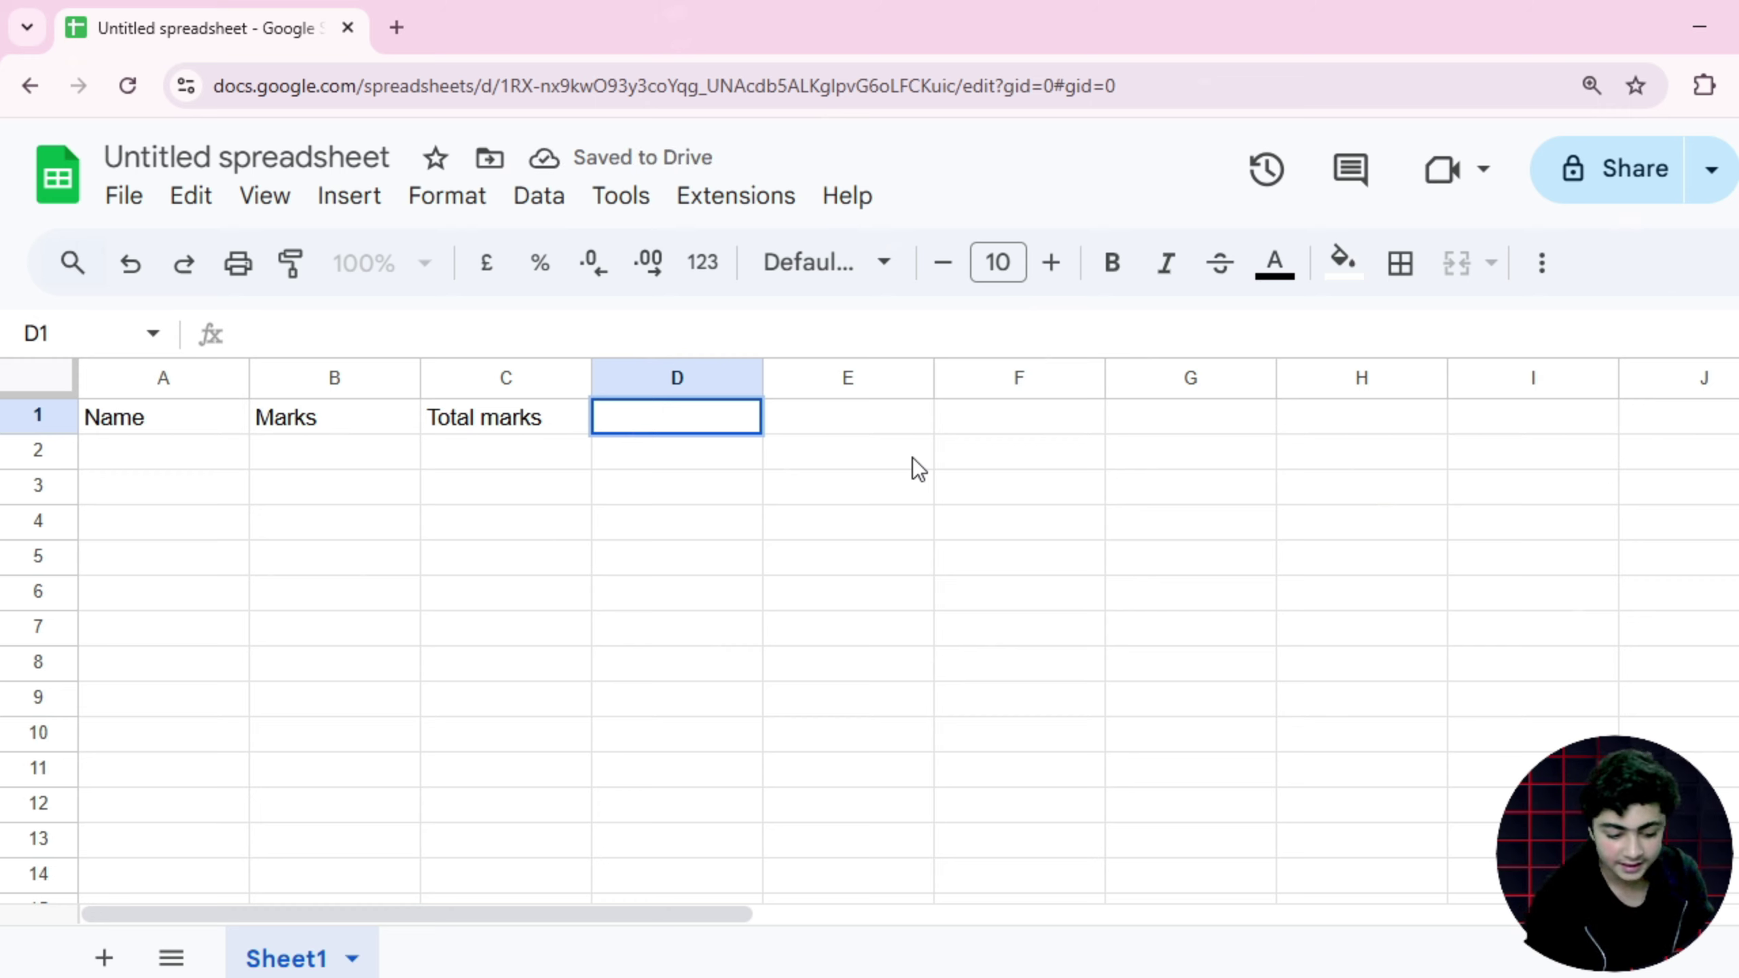
{"action": "type", "text": "Perce"}
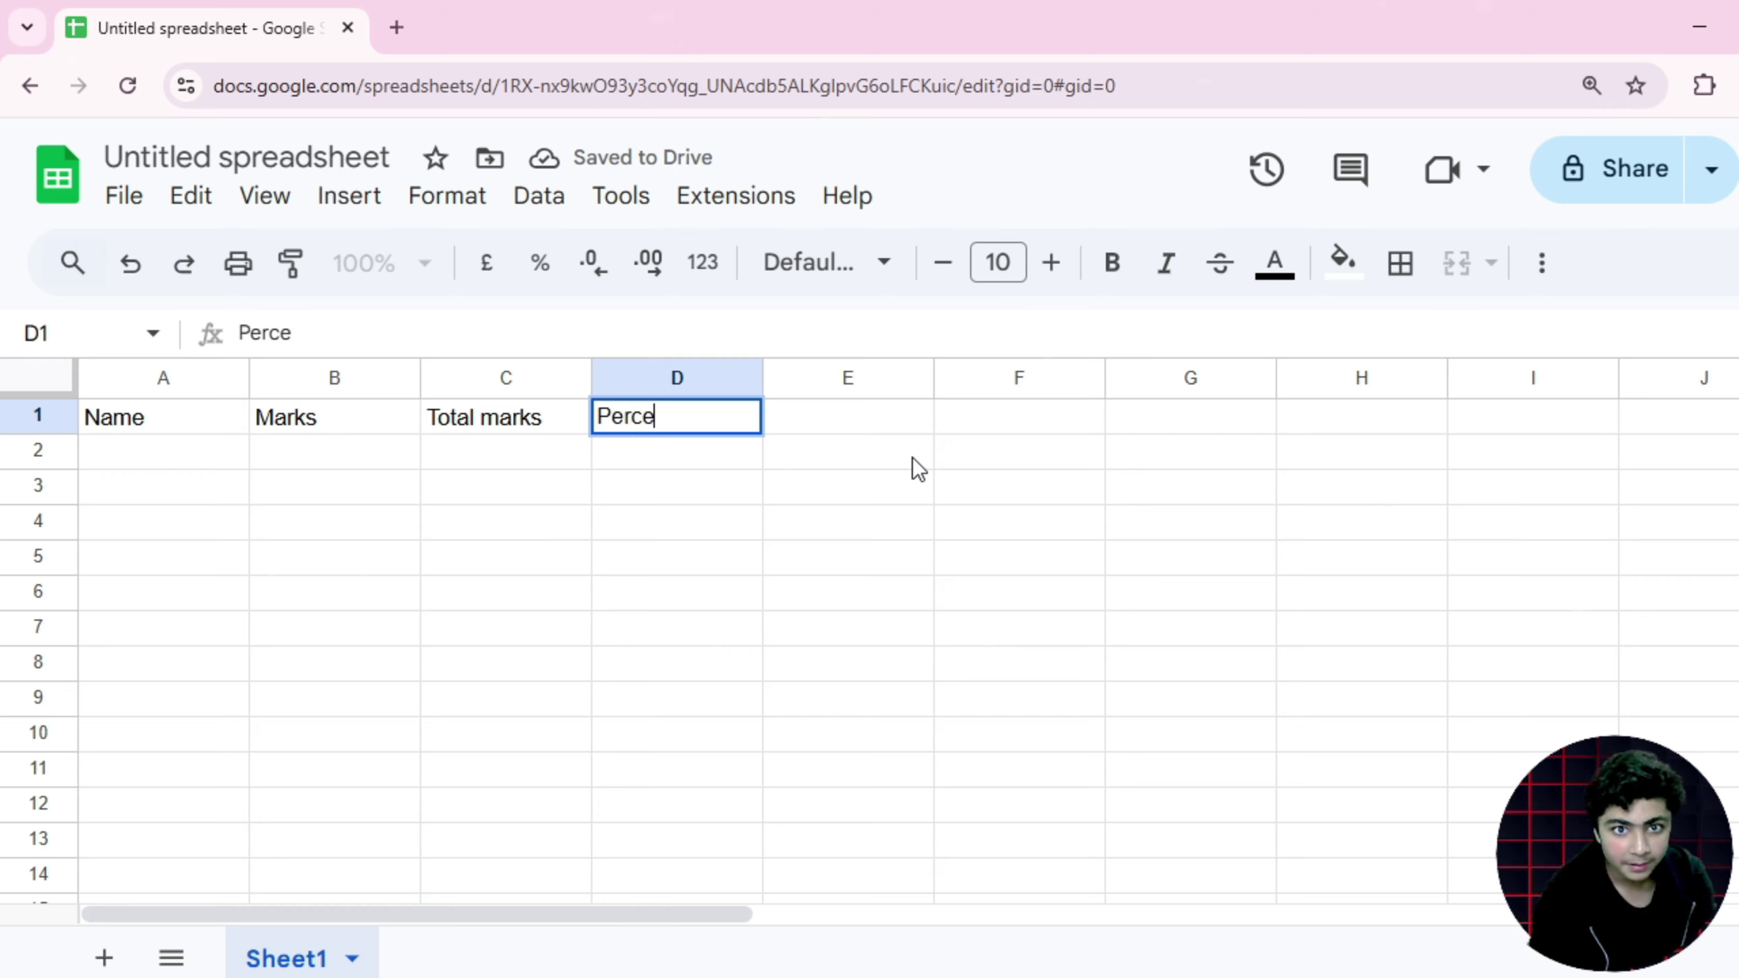
{"action": "type", "text": "ntage"}
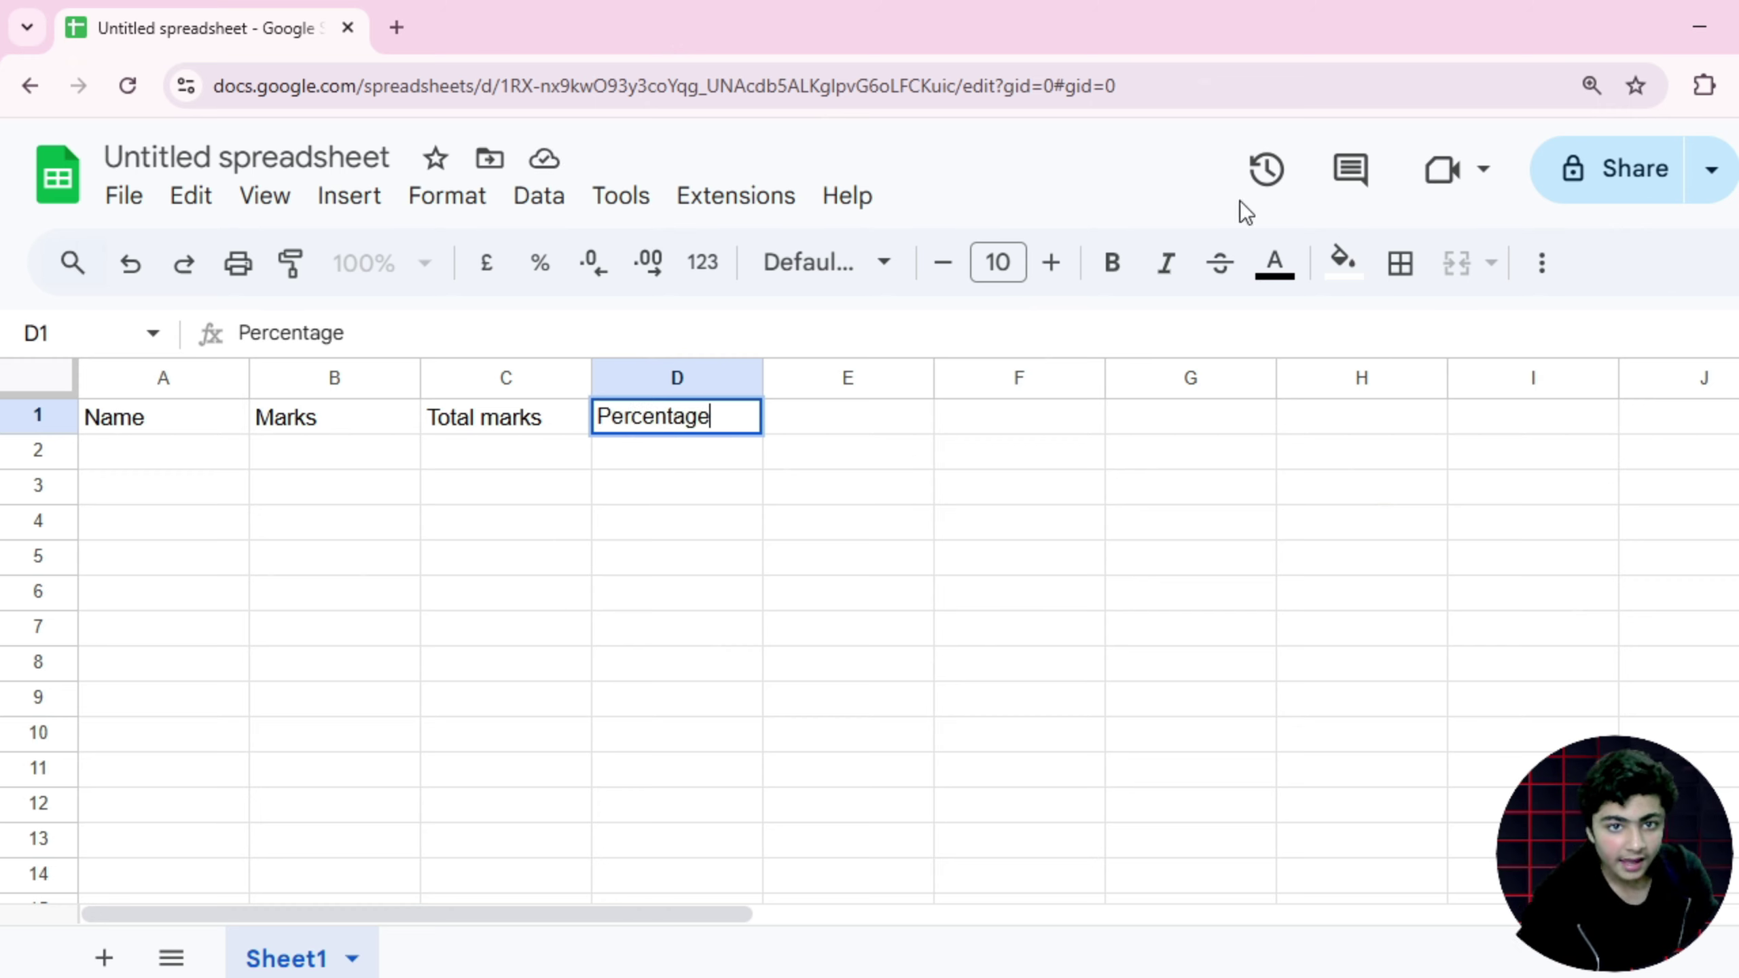
{"action": "left_click", "coordinate": [138, 591]}
{"action": "left_click", "coordinate": [158, 419]}
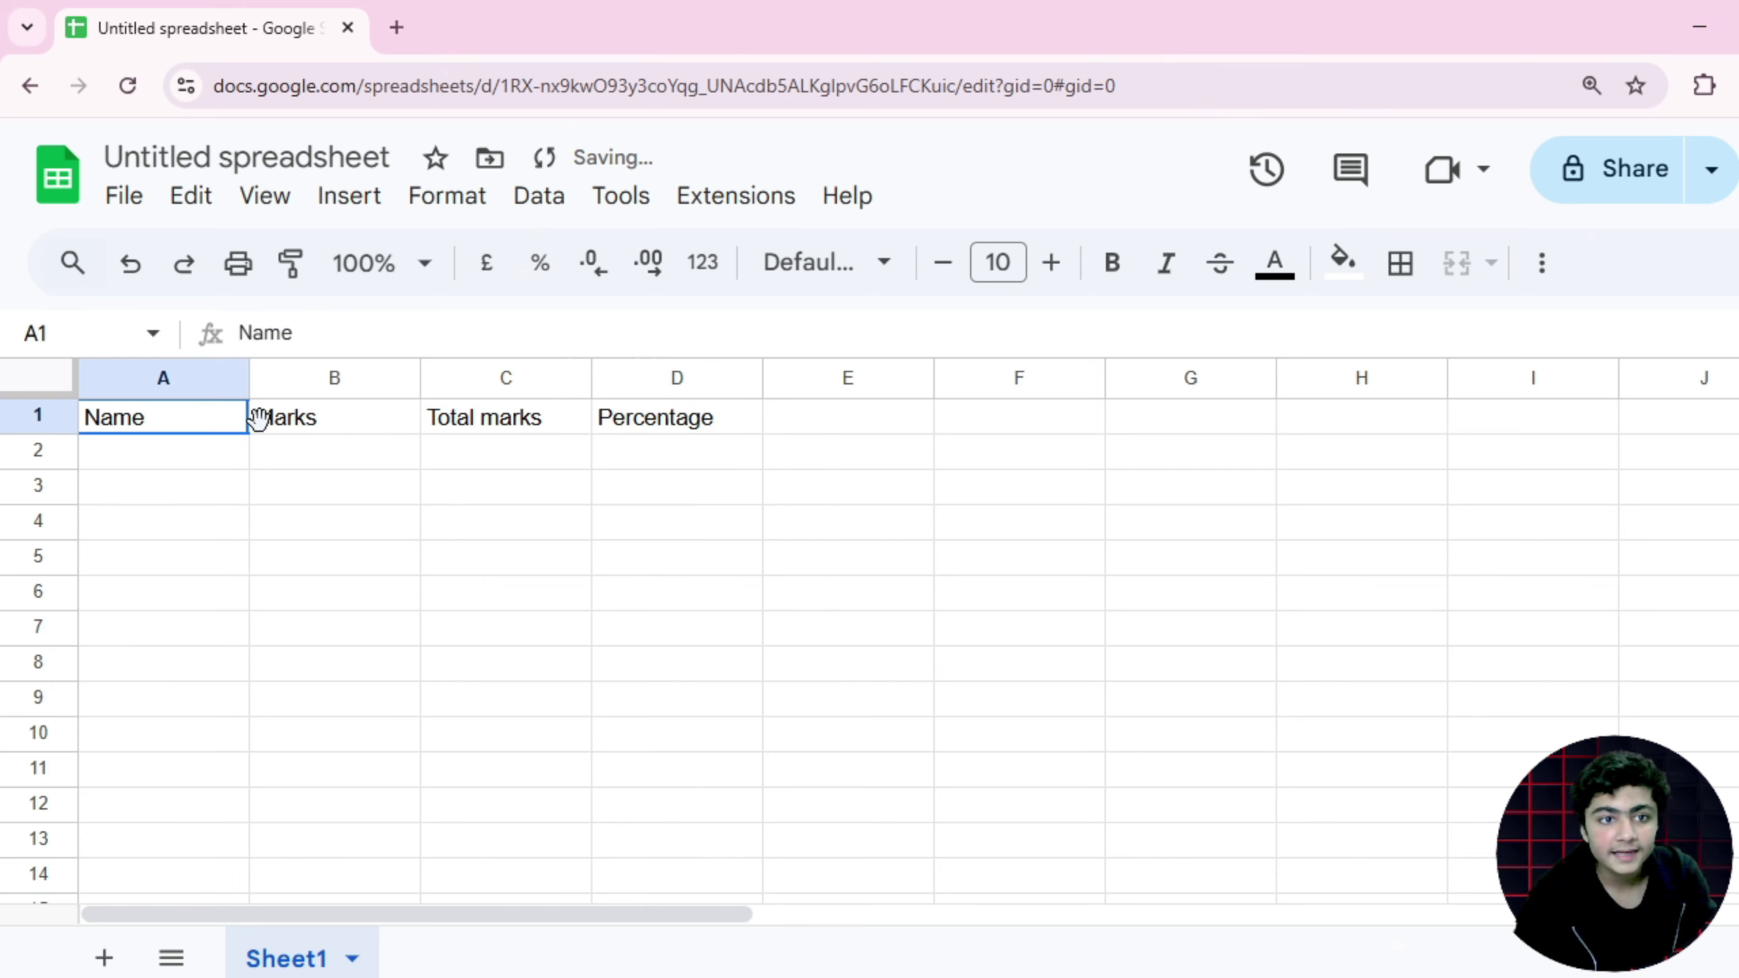
{"action": "left_click_drag", "start_coordinate": [259, 418], "coordinate": [679, 416]}
{"action": "left_click", "coordinate": [679, 416]}
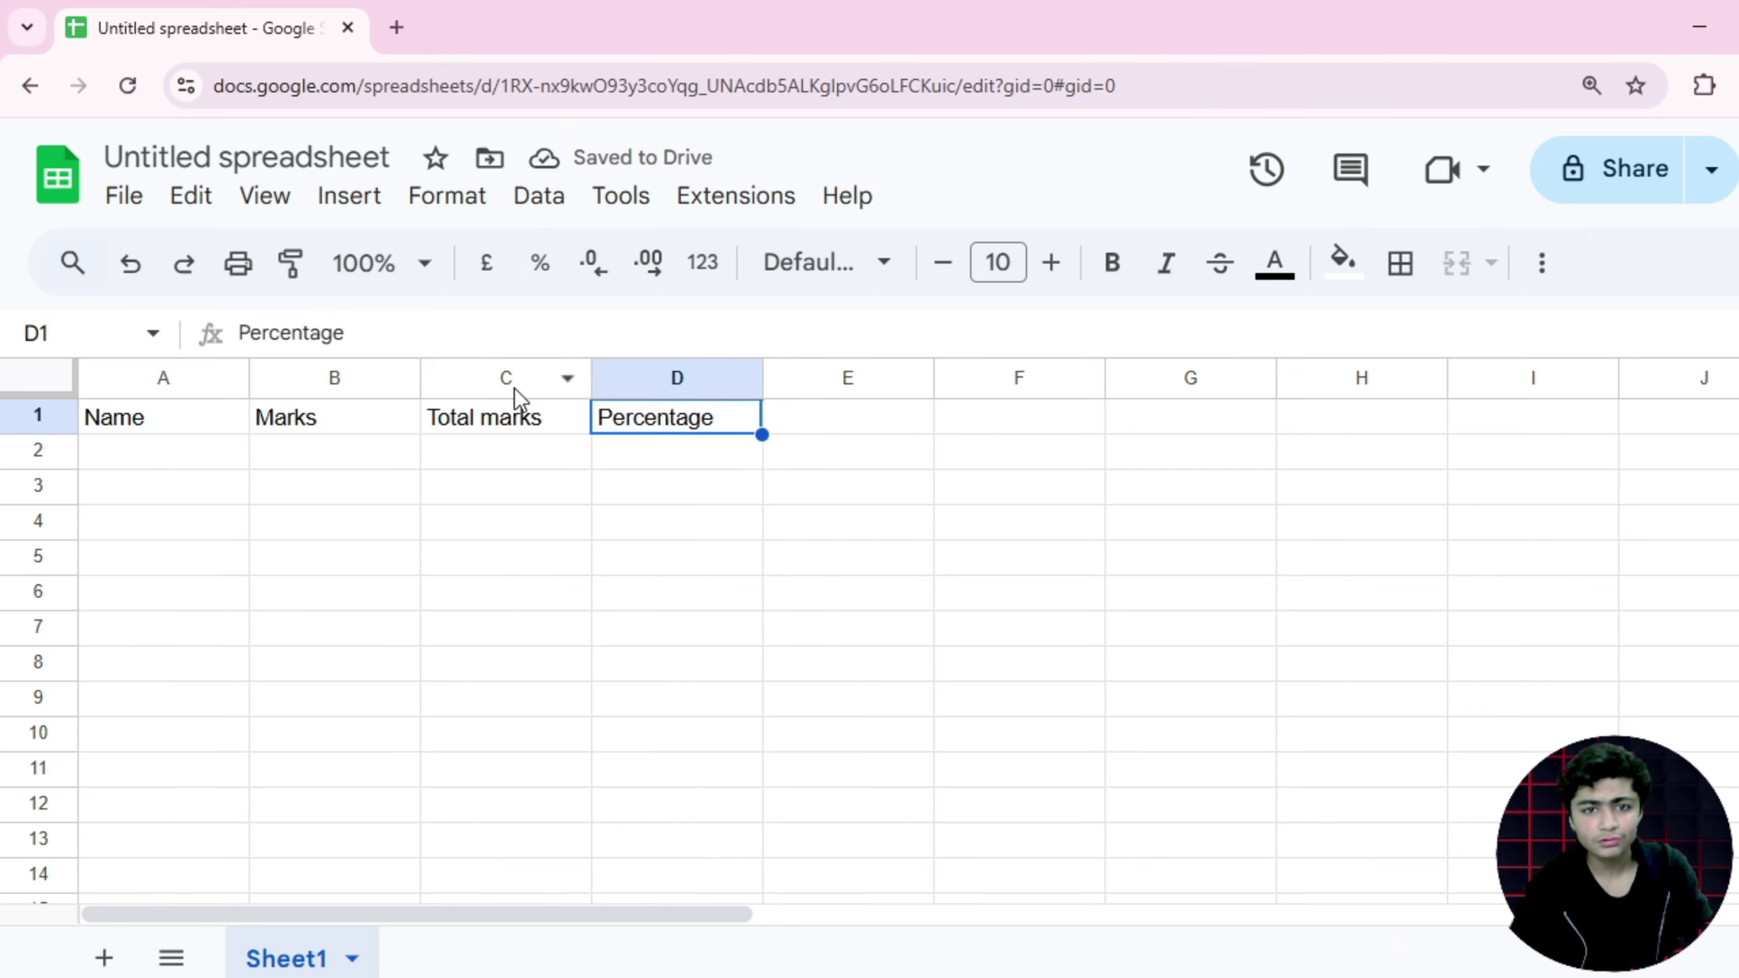
{"action": "left_click", "coordinate": [199, 414]}
{"action": "left_click", "coordinate": [255, 422]}
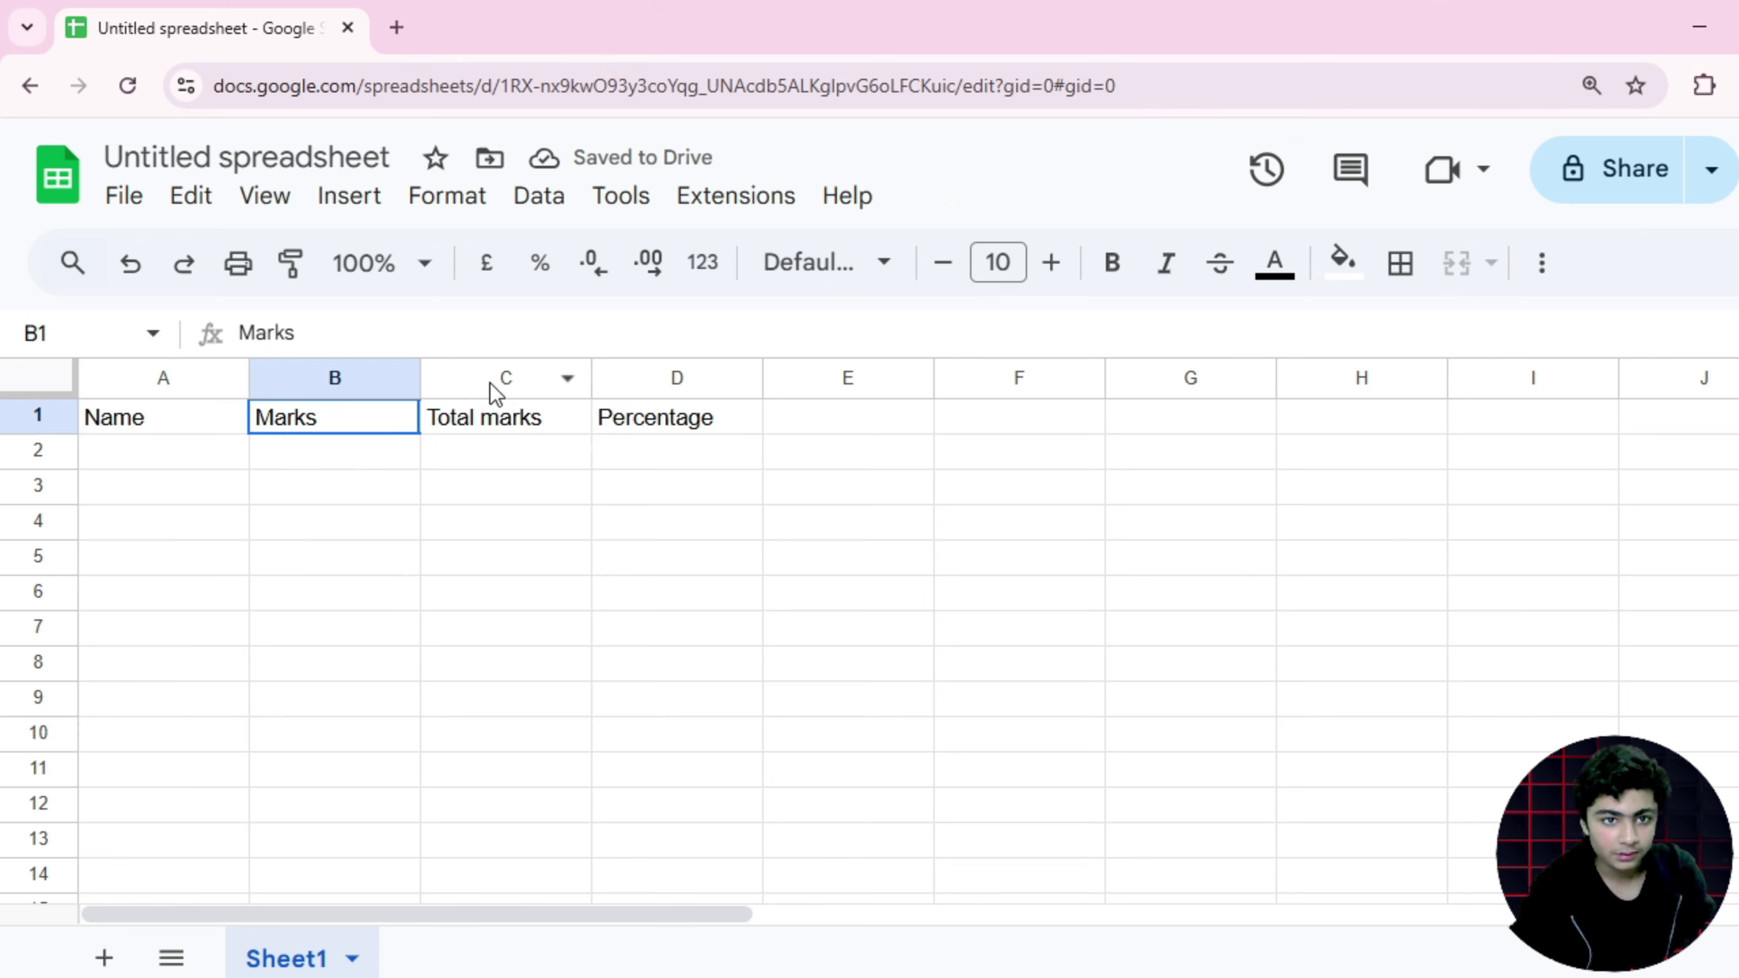
{"action": "left_click_drag", "start_coordinate": [193, 378], "coordinate": [572, 394]}
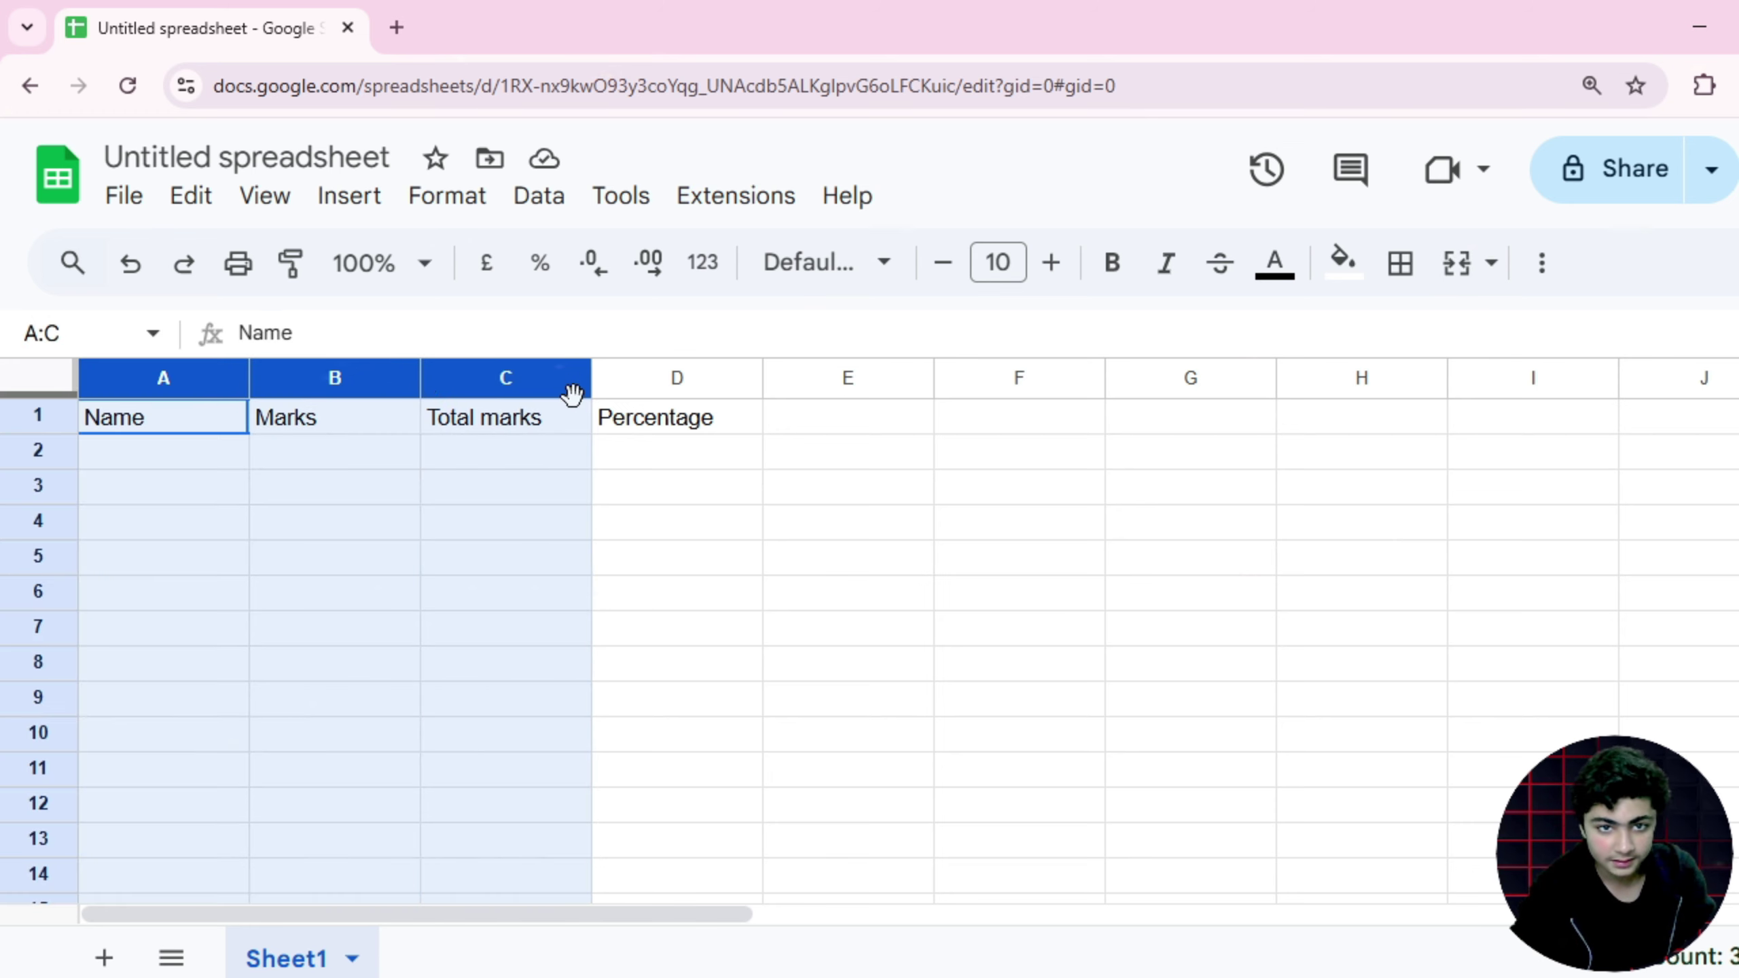
{"action": "left_click", "coordinate": [355, 628]}
Make the header cells A1:D1 bold
{"action": "left_click_drag", "start_coordinate": [111, 416], "coordinate": [695, 400]}
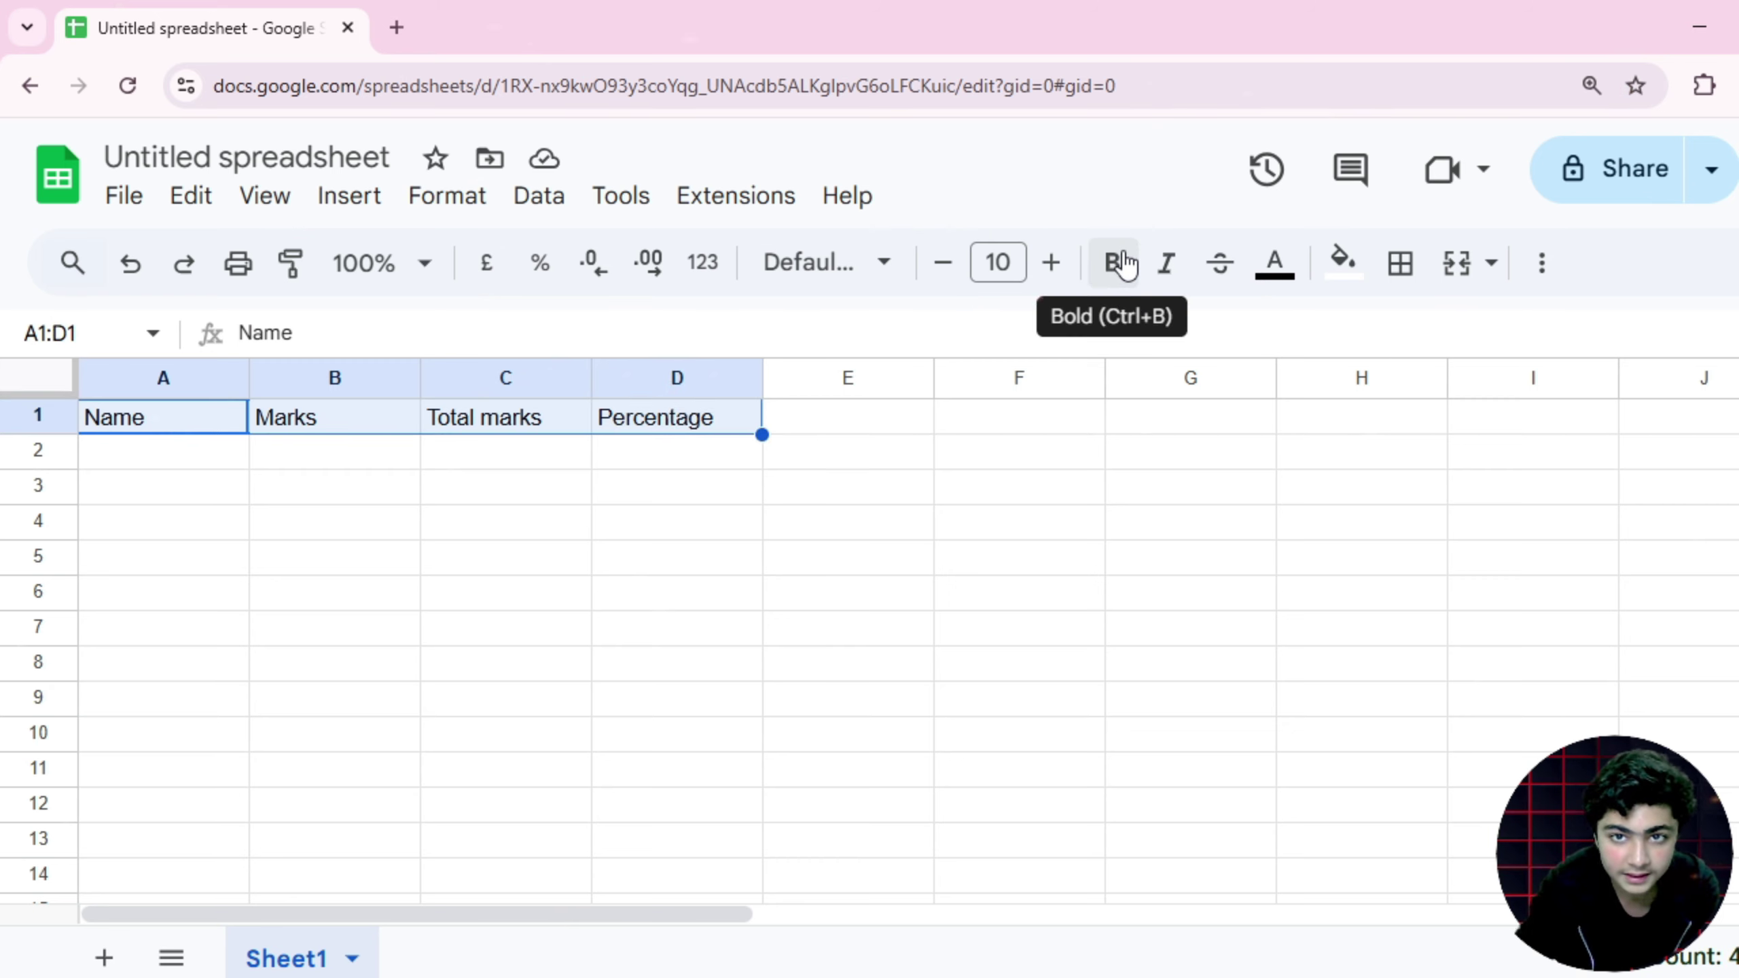
{"action": "left_click", "coordinate": [1117, 272]}
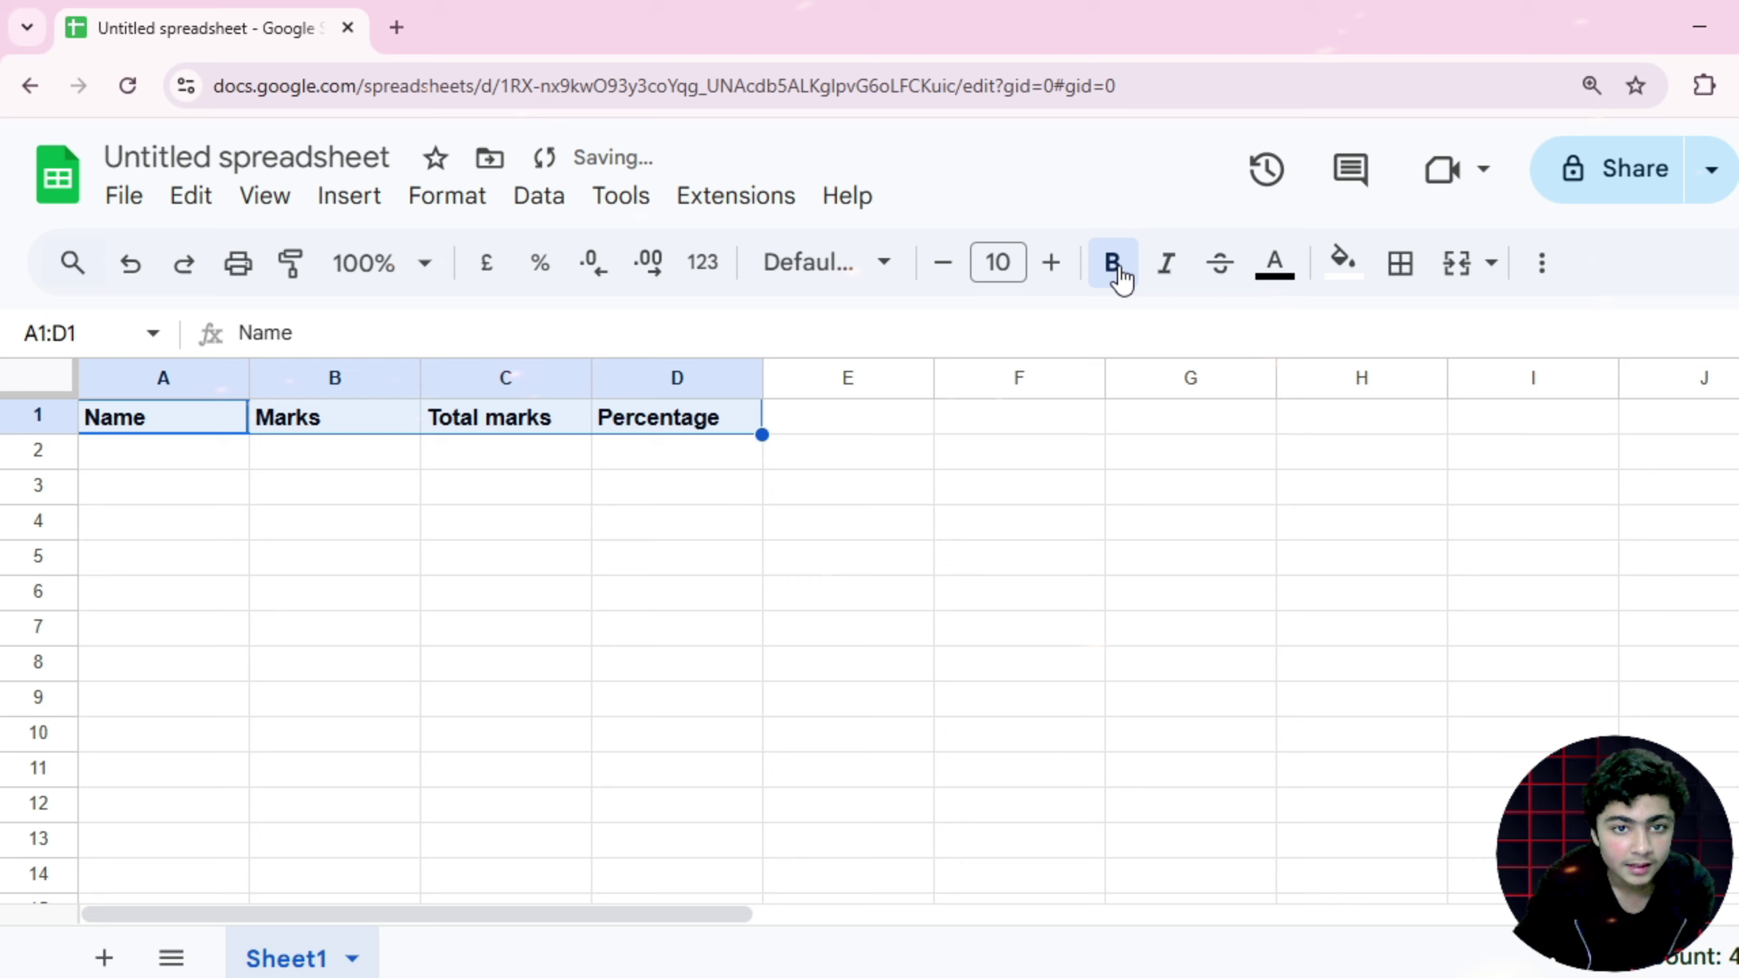
{"action": "left_click", "coordinate": [633, 594]}
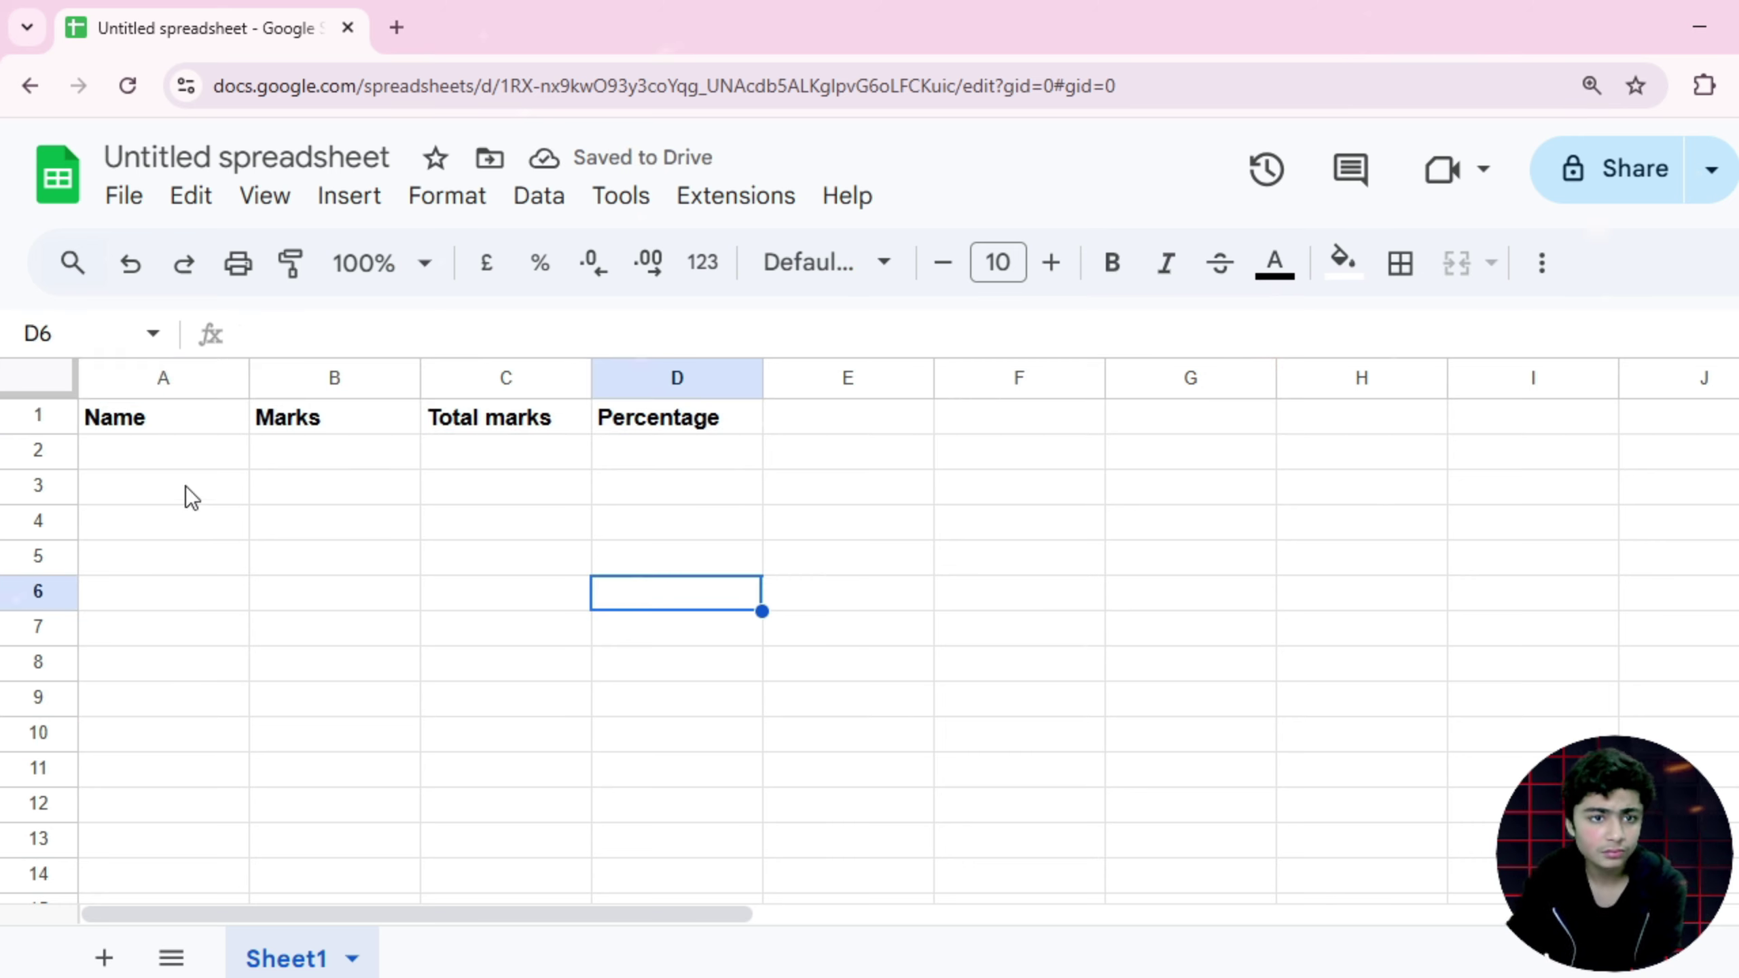
Fill row 2 with the first student's name, 90 as the marks and 100 as the total marks
{"action": "left_click", "coordinate": [177, 458]}
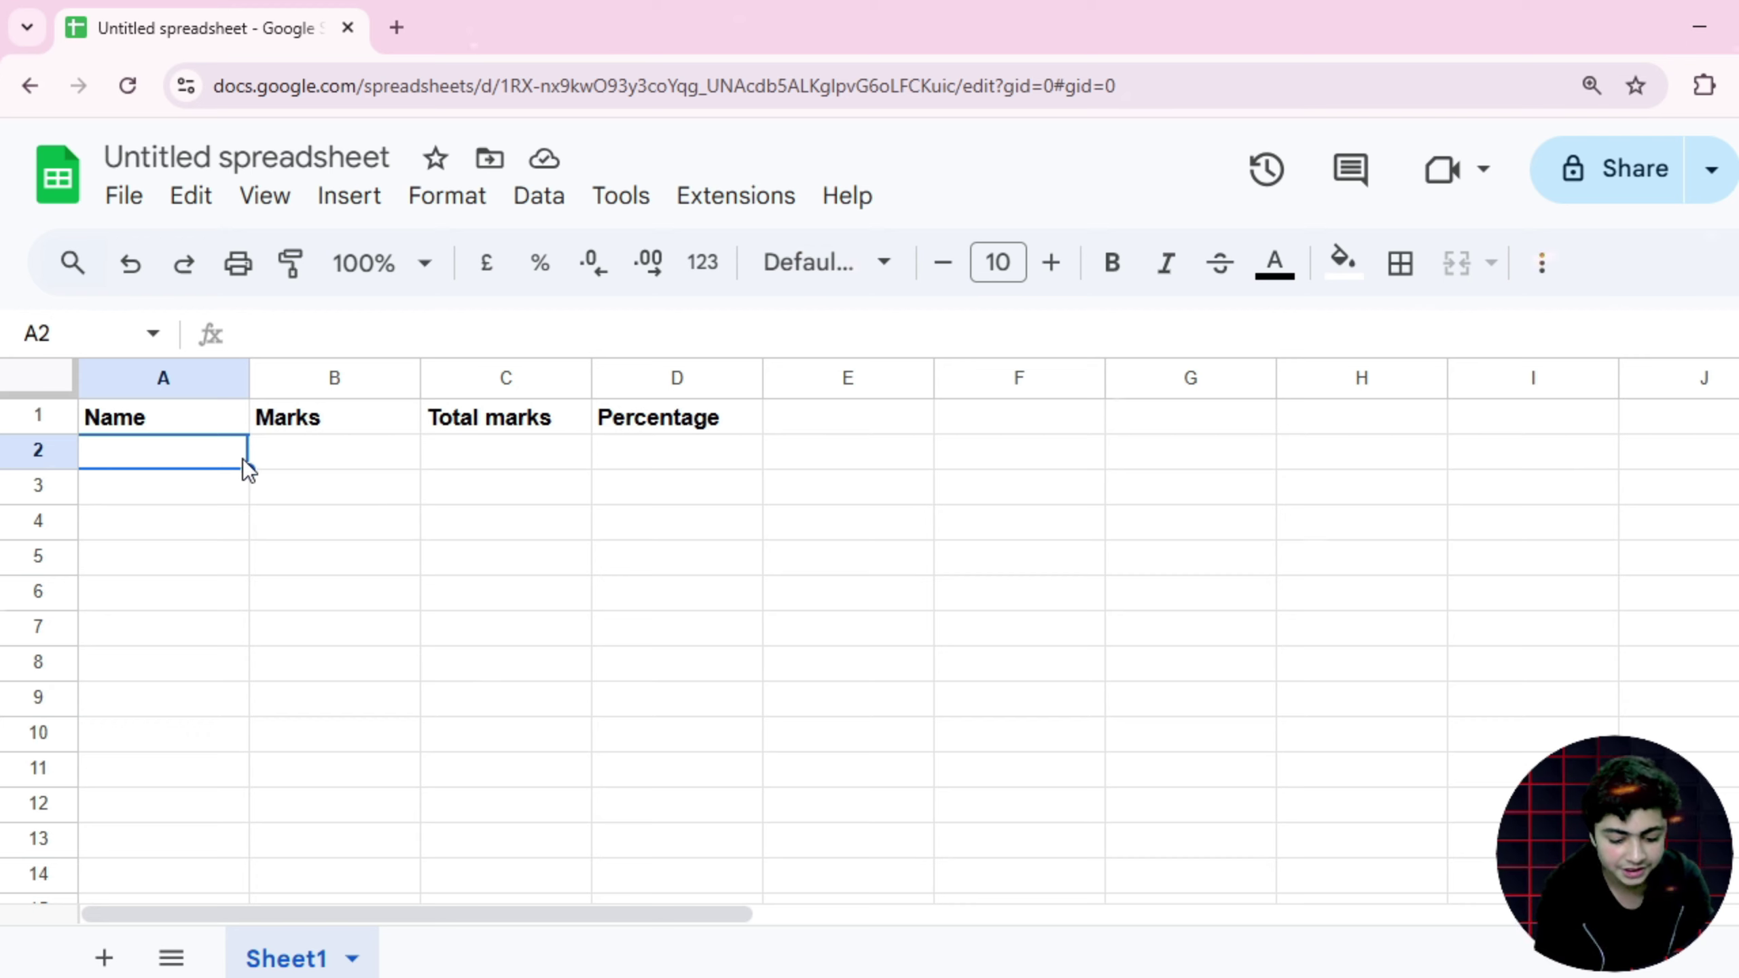
{"action": "type", "text": "Shafiq"}
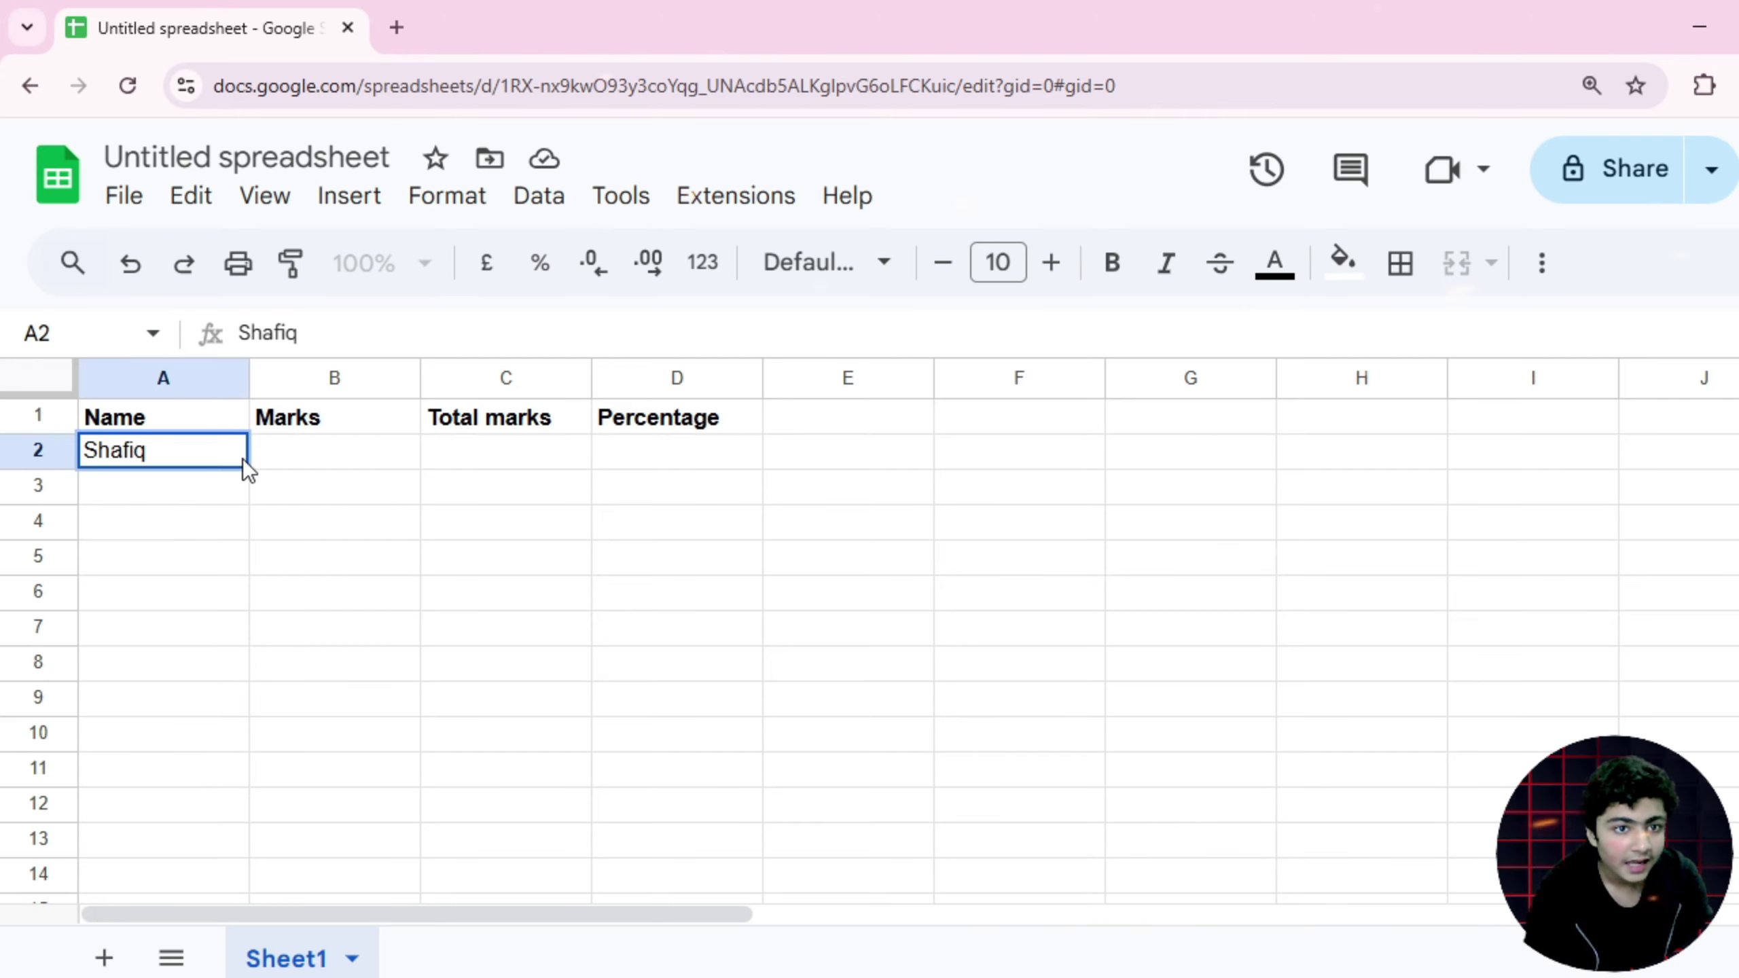
{"action": "key", "text": "Tab"}
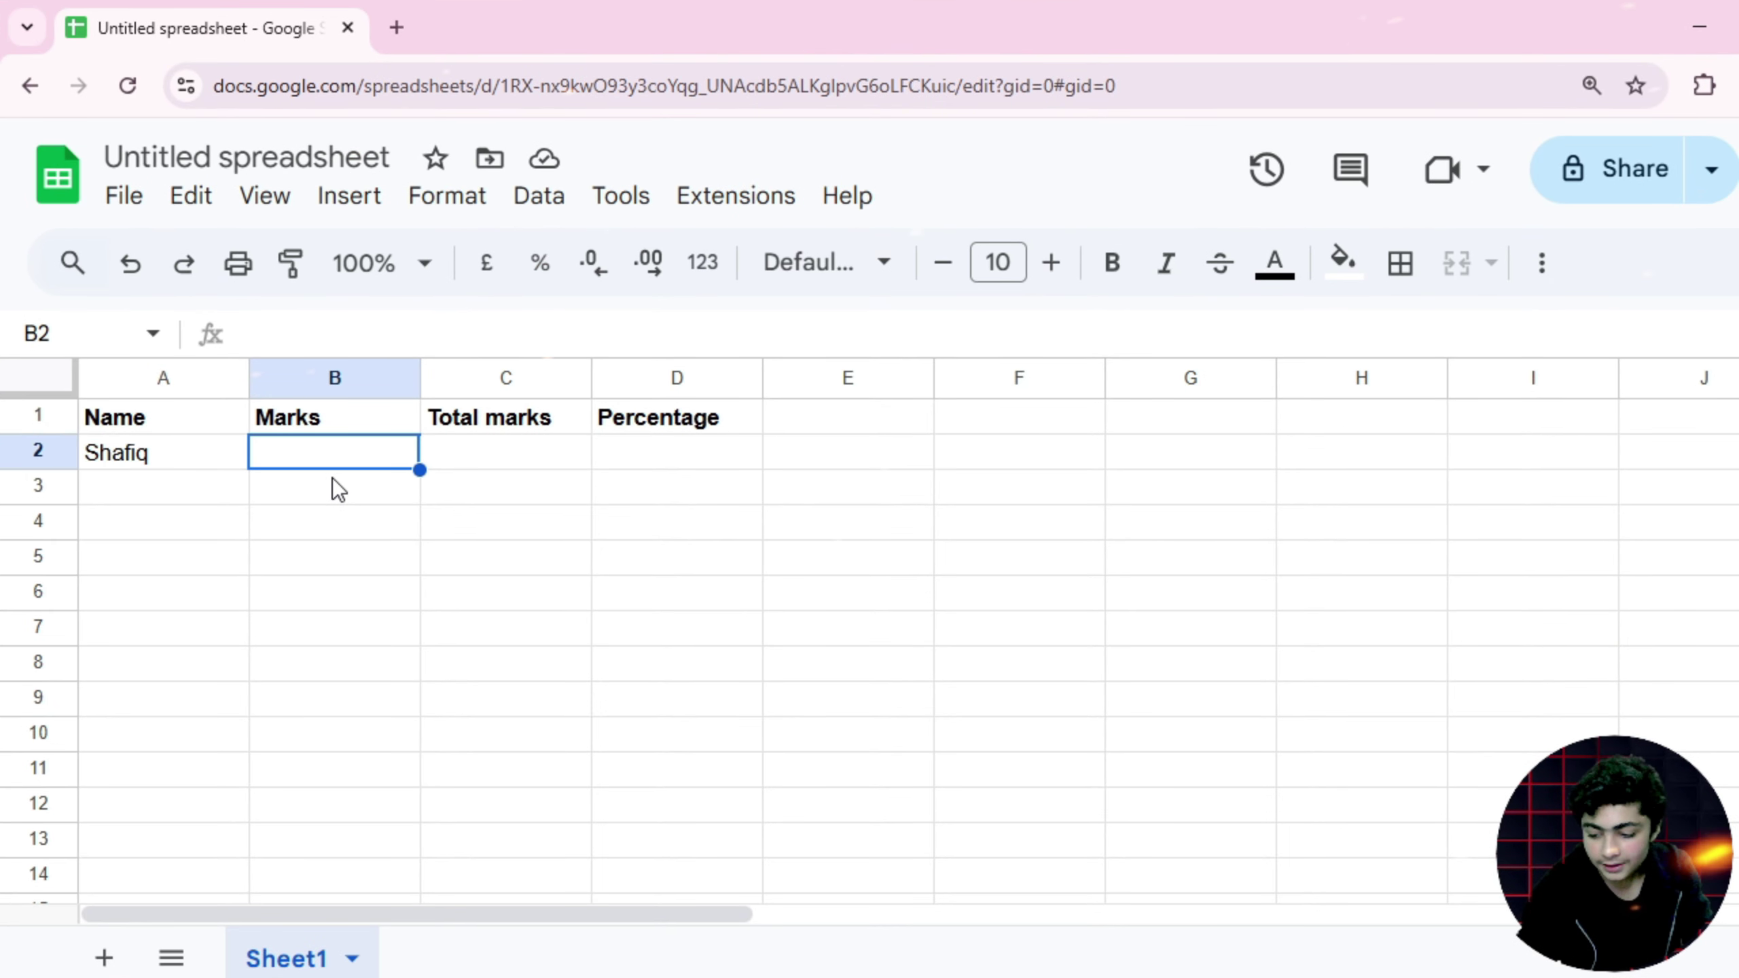
{"action": "type", "text": "90"}
{"action": "key", "text": "Tab"}
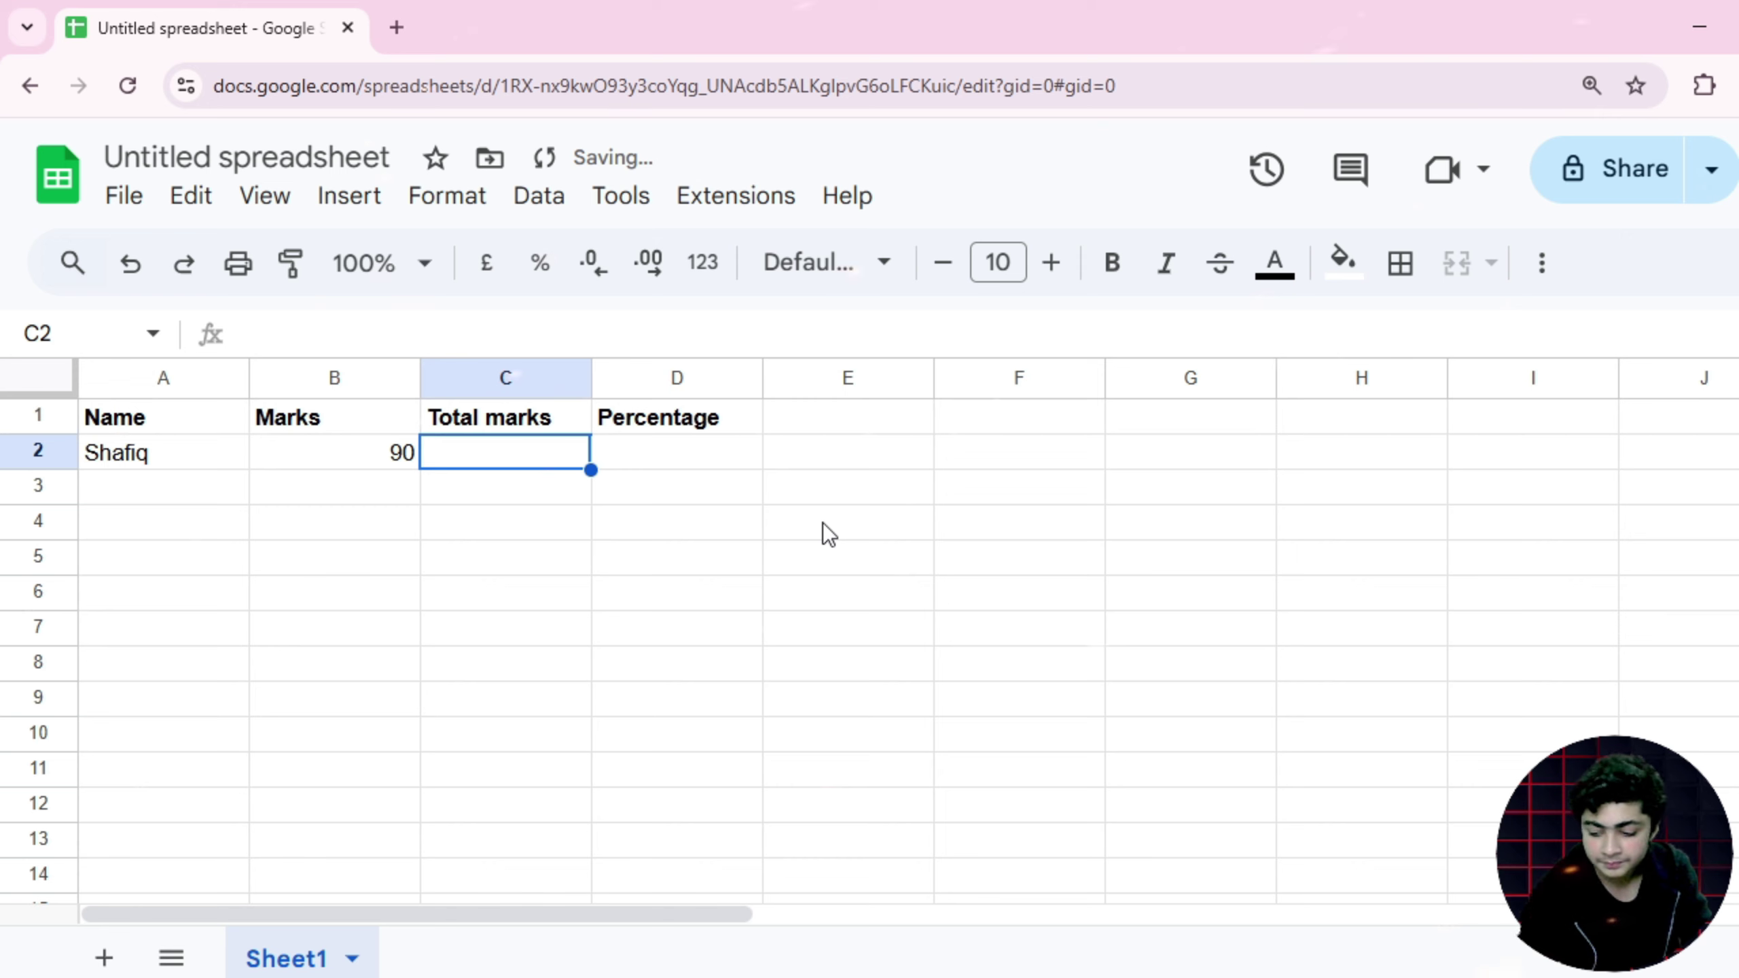
{"action": "type", "text": "100"}
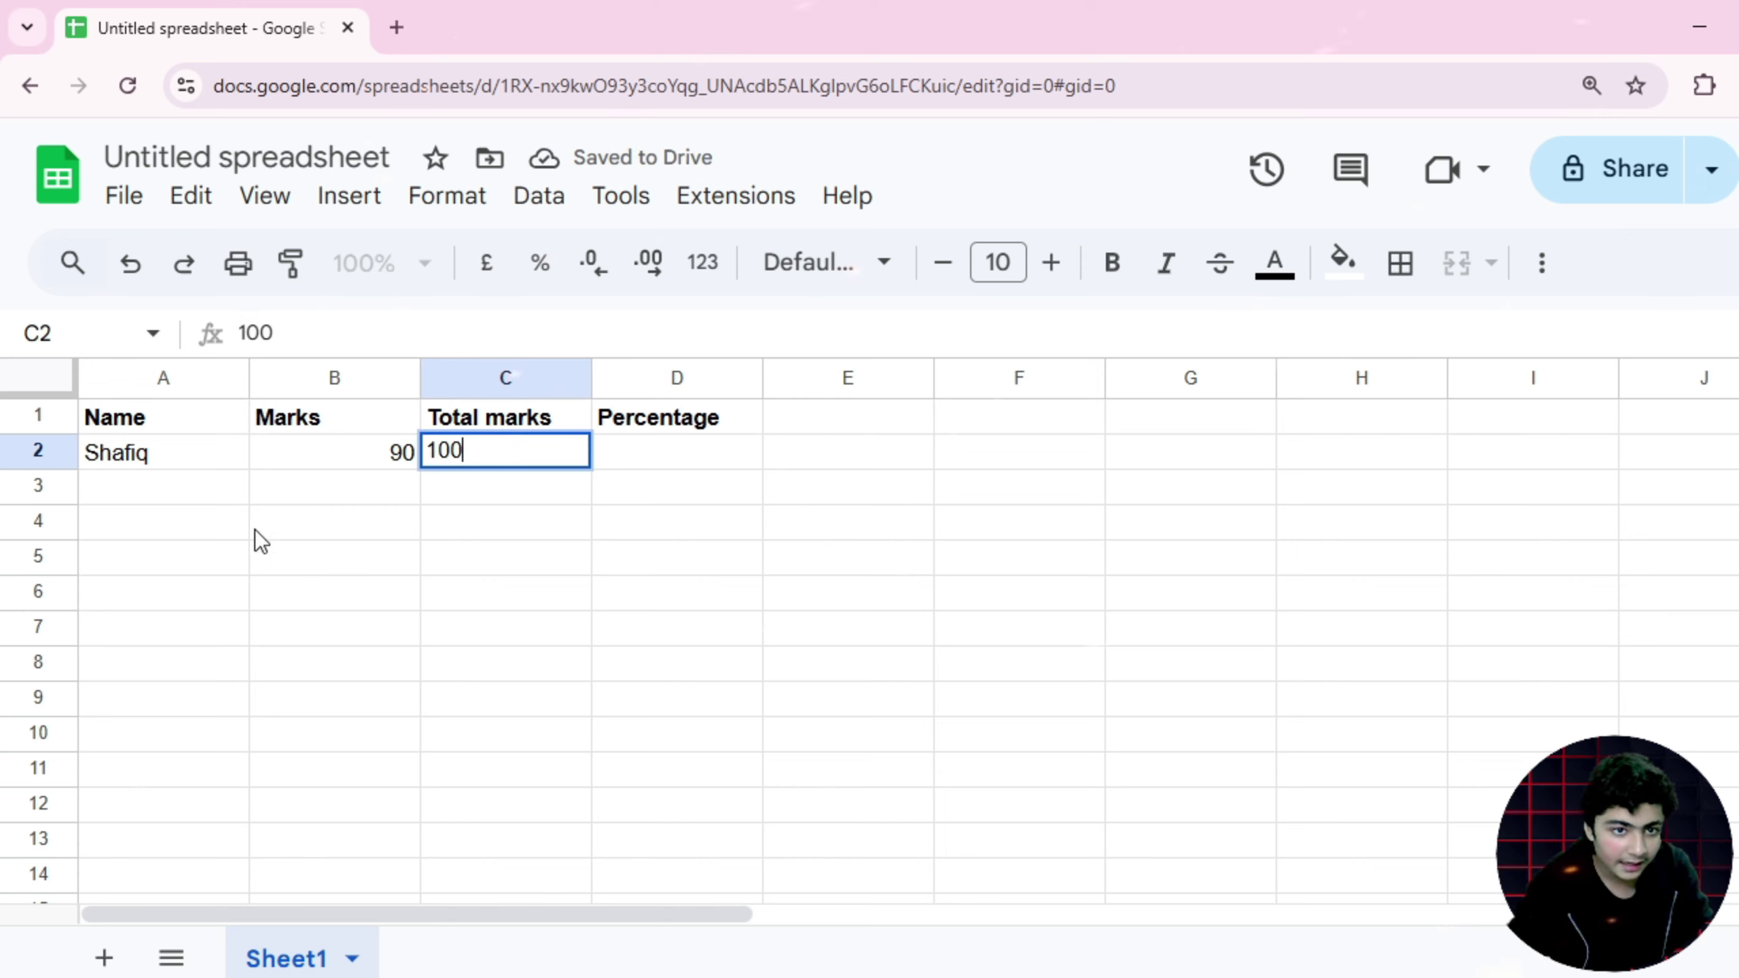
{"action": "left_click", "coordinate": [174, 492]}
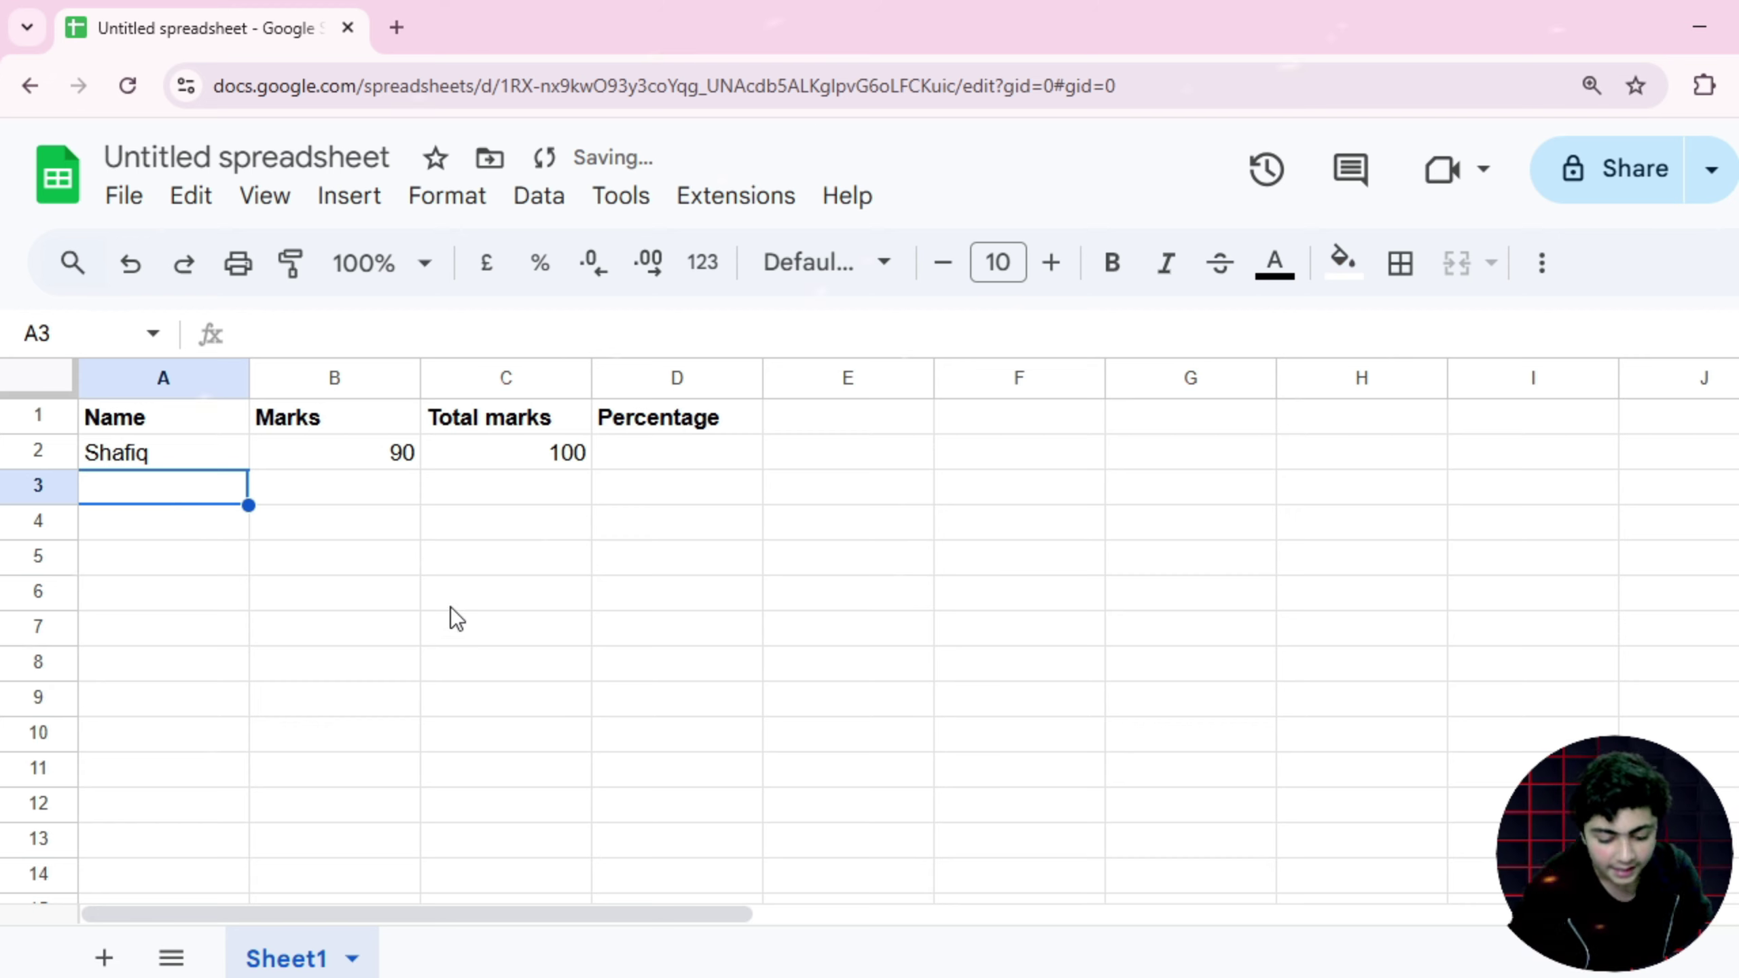
{"action": "type", "text": "tre"}
{"action": "key", "text": "BackSpace"}
{"action": "key", "text": "BackSpace"}
{"action": "key", "text": "BackSpace"}
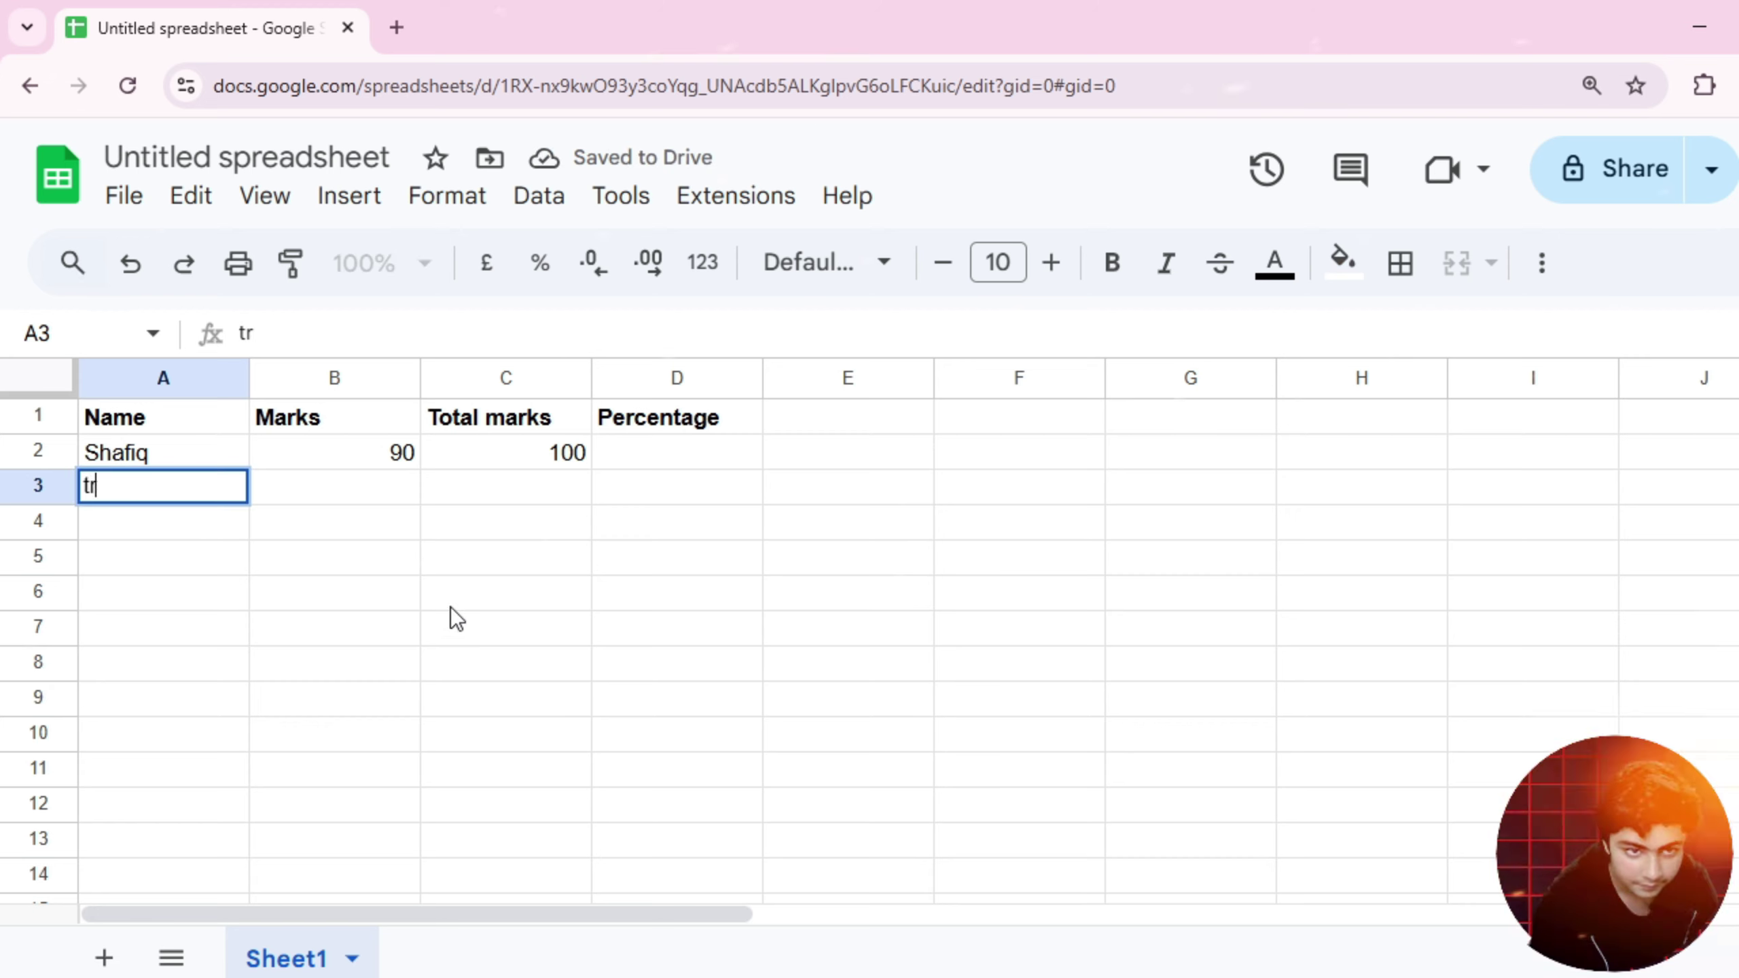
Enter the names of three more students in A3, A4 and A5
{"action": "type", "text": "rehman"}
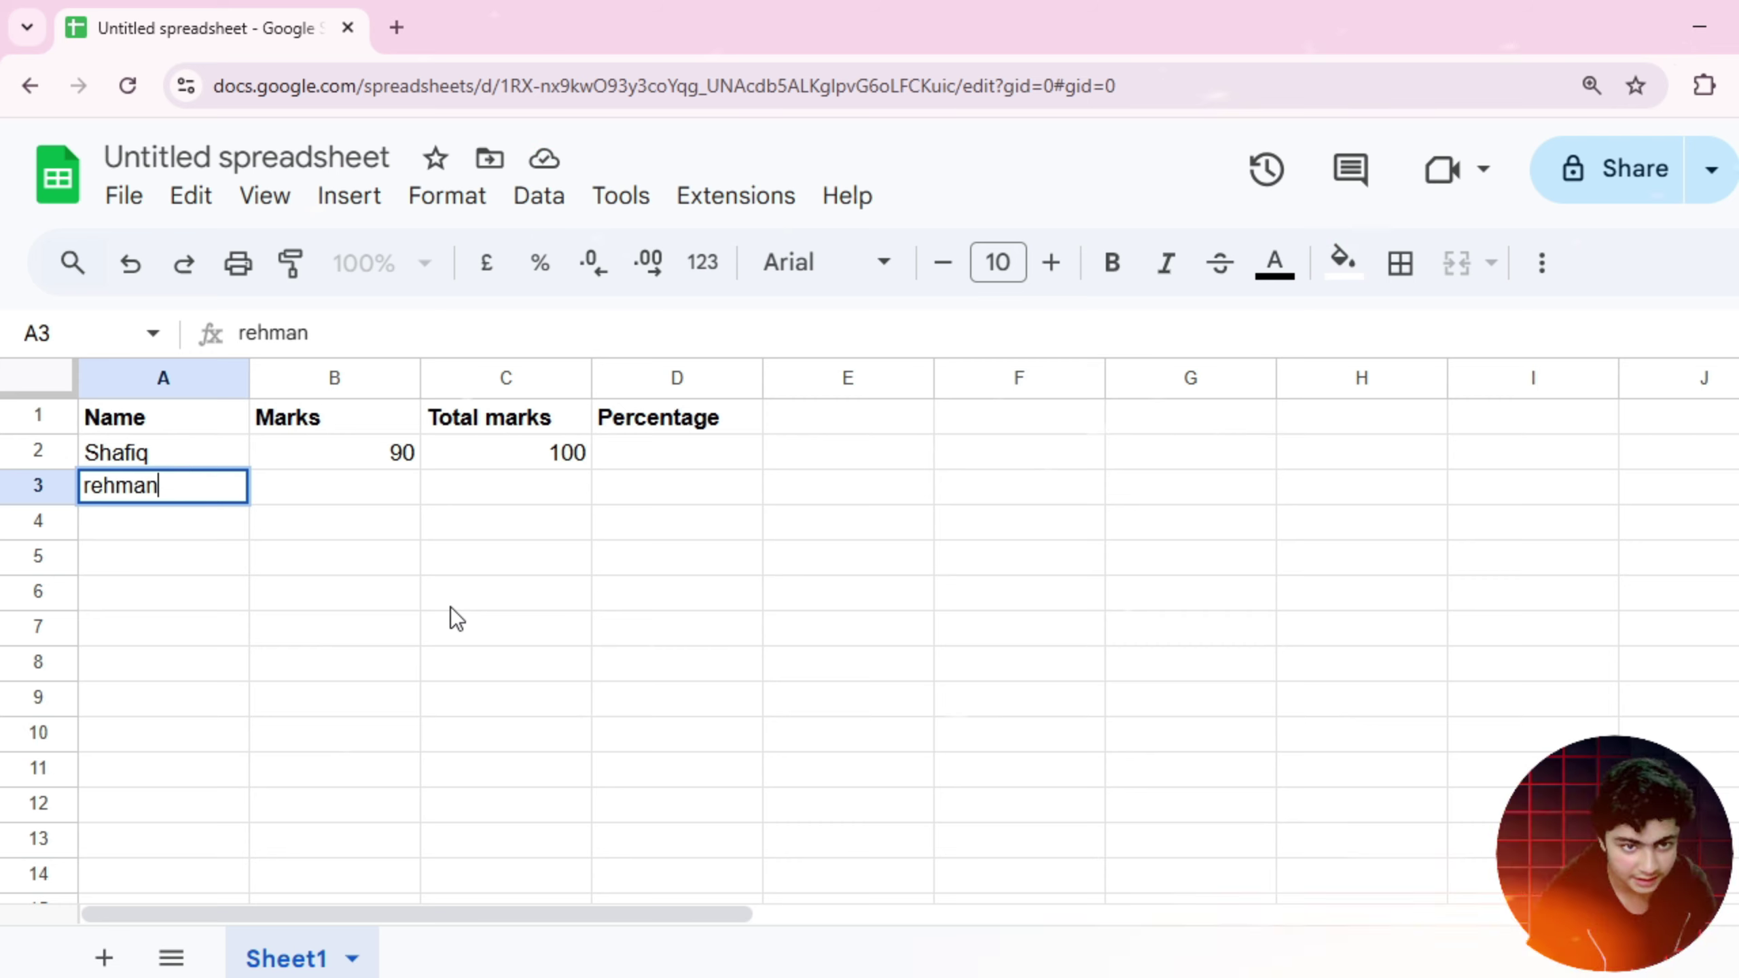
{"action": "left_click", "coordinate": [136, 519]}
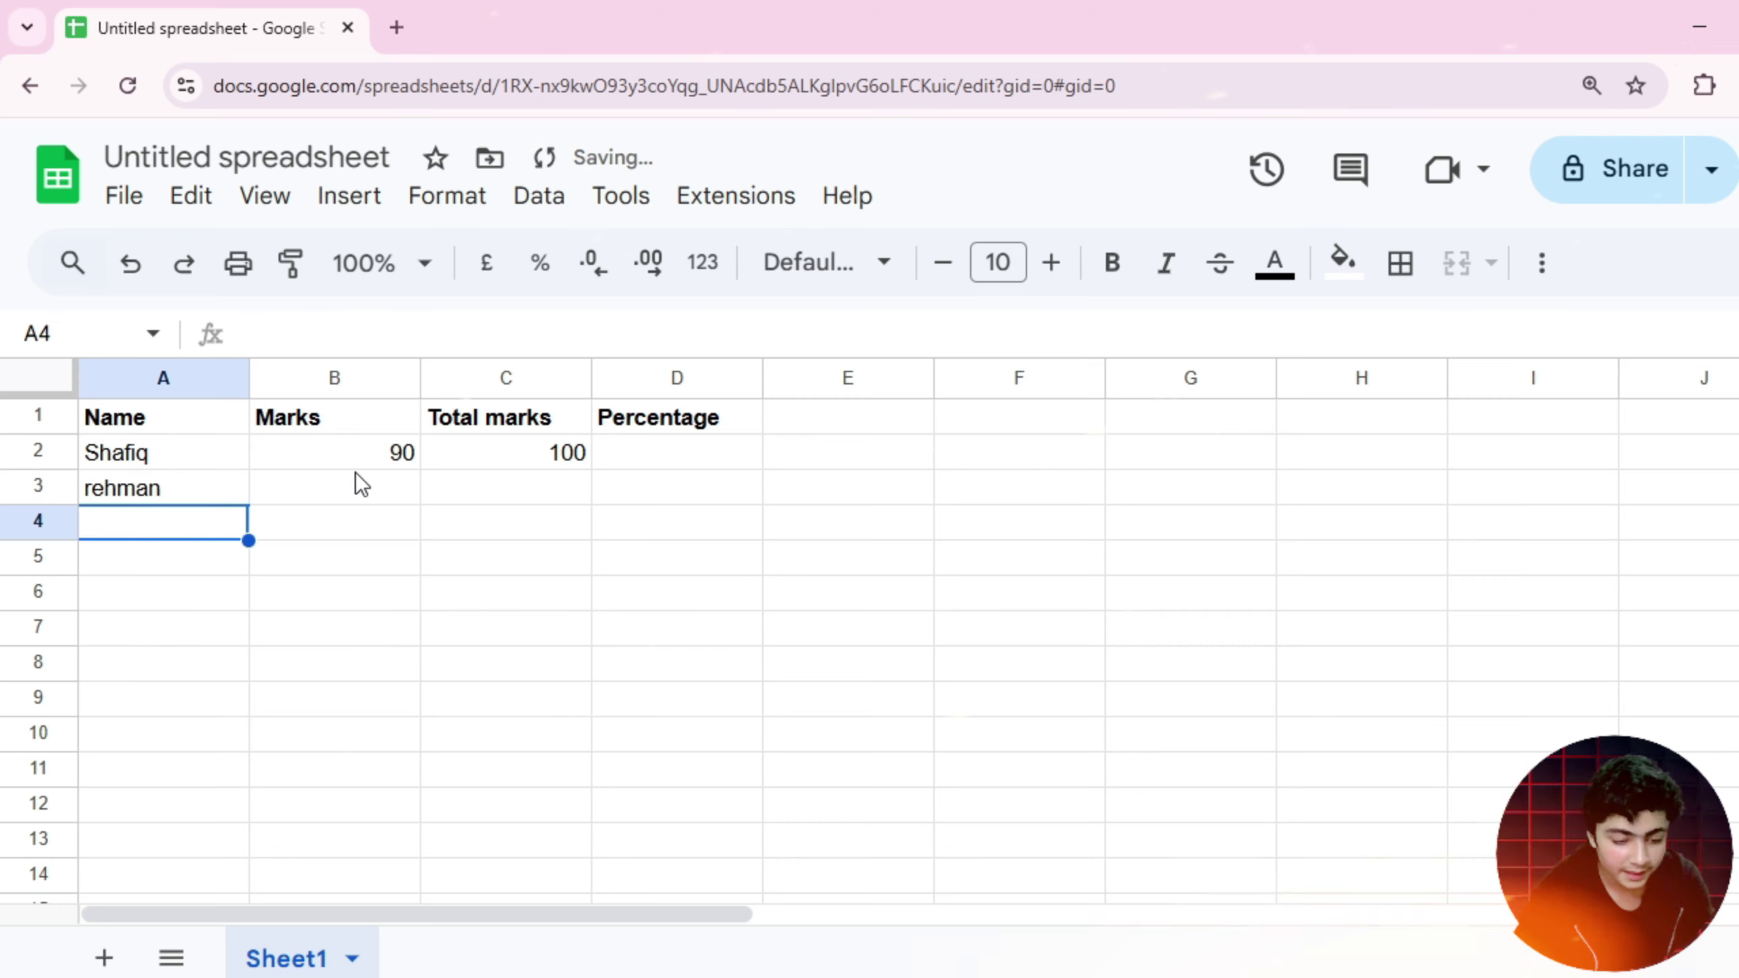
{"action": "type", "text": "Irfan"}
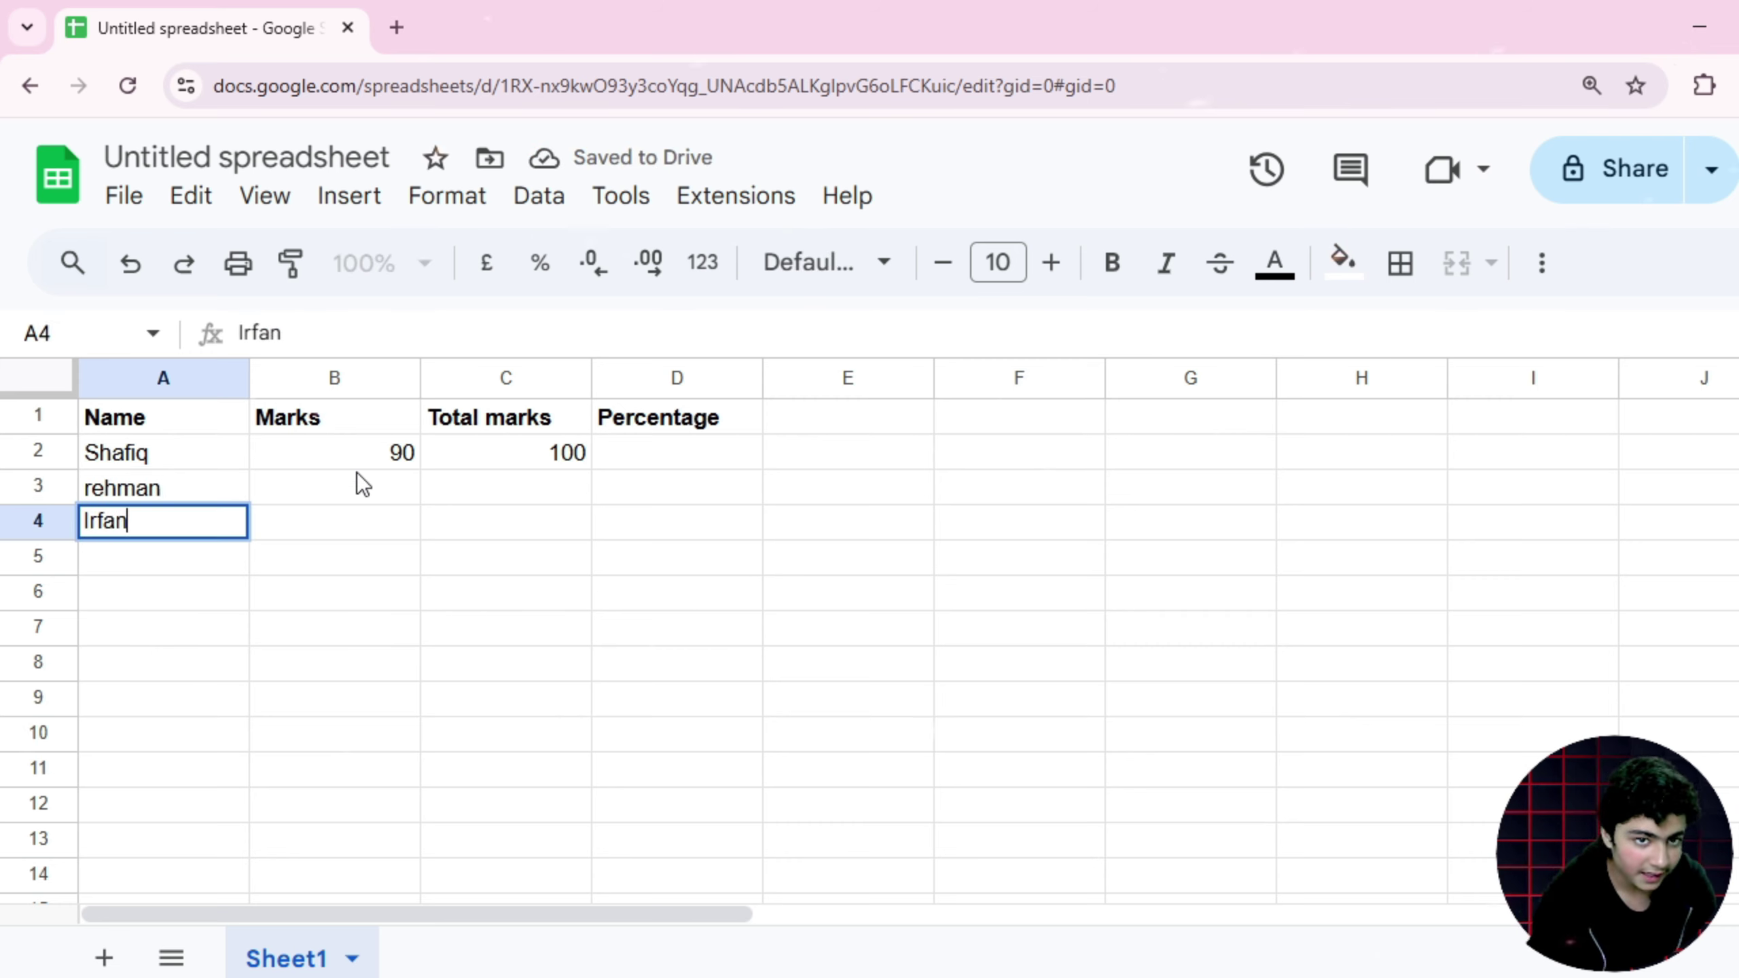
{"action": "left_click", "coordinate": [133, 558]}
{"action": "type", "text": "Ahmed"}
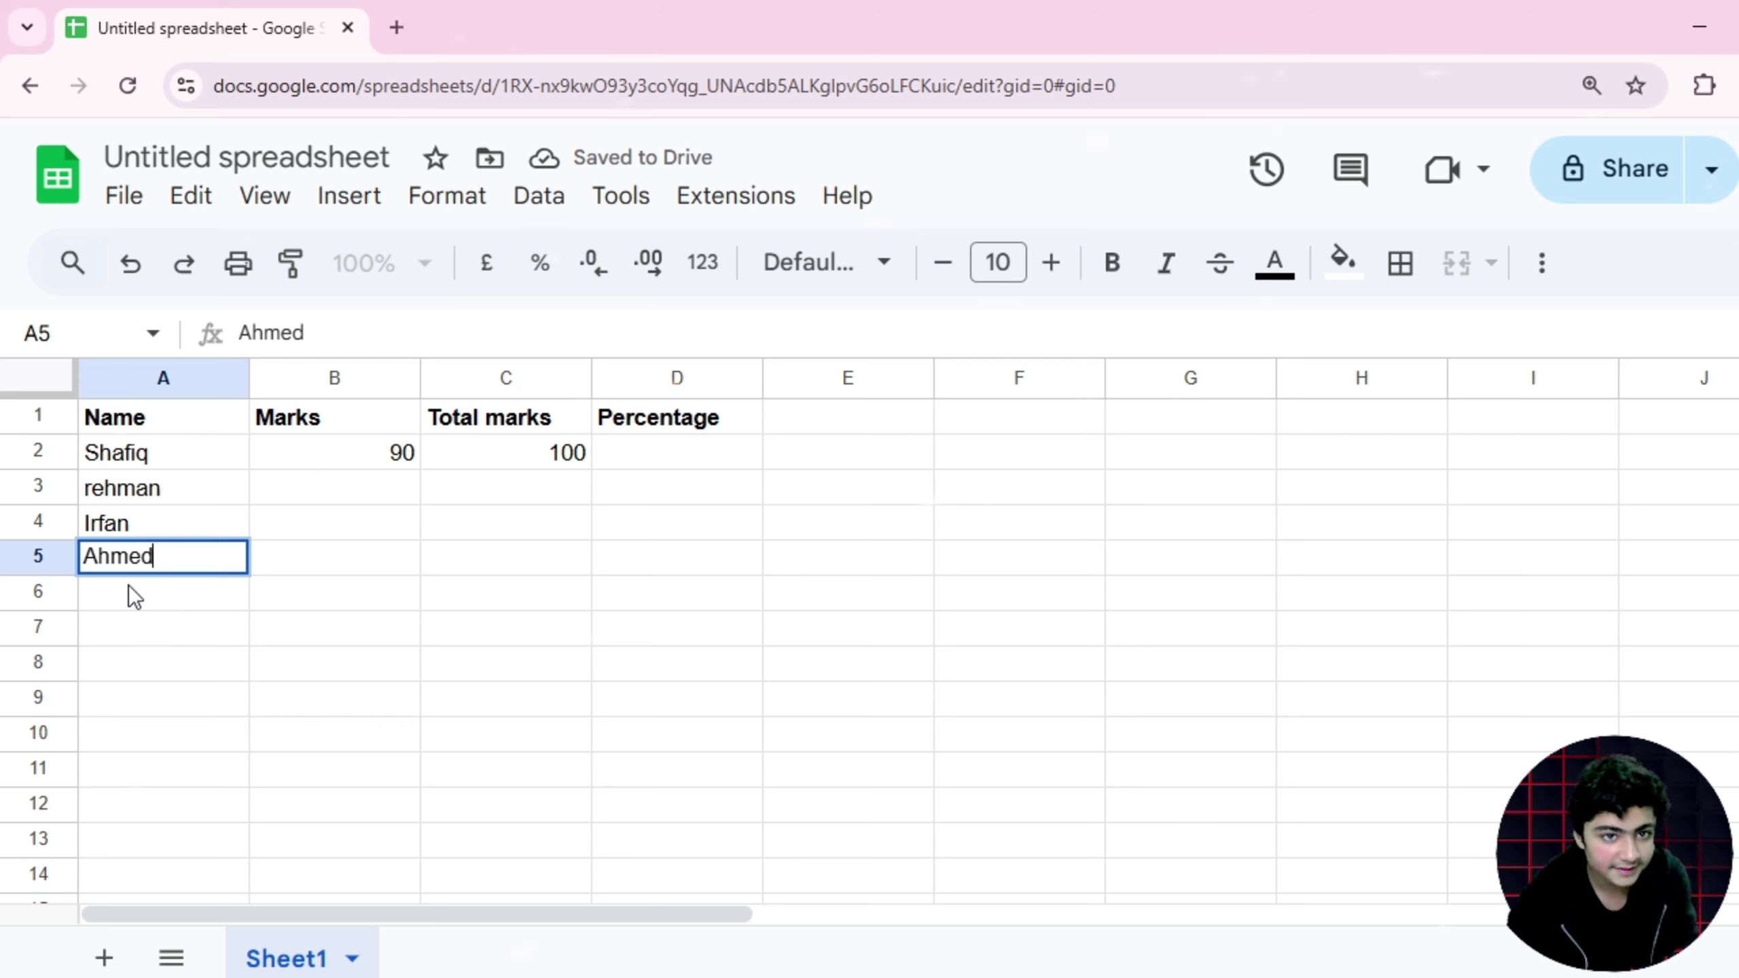
{"action": "key", "text": "Tab"}
Fill row 3 with 100 as the total marks and 30 as the marks
{"action": "left_click", "coordinate": [351, 484]}
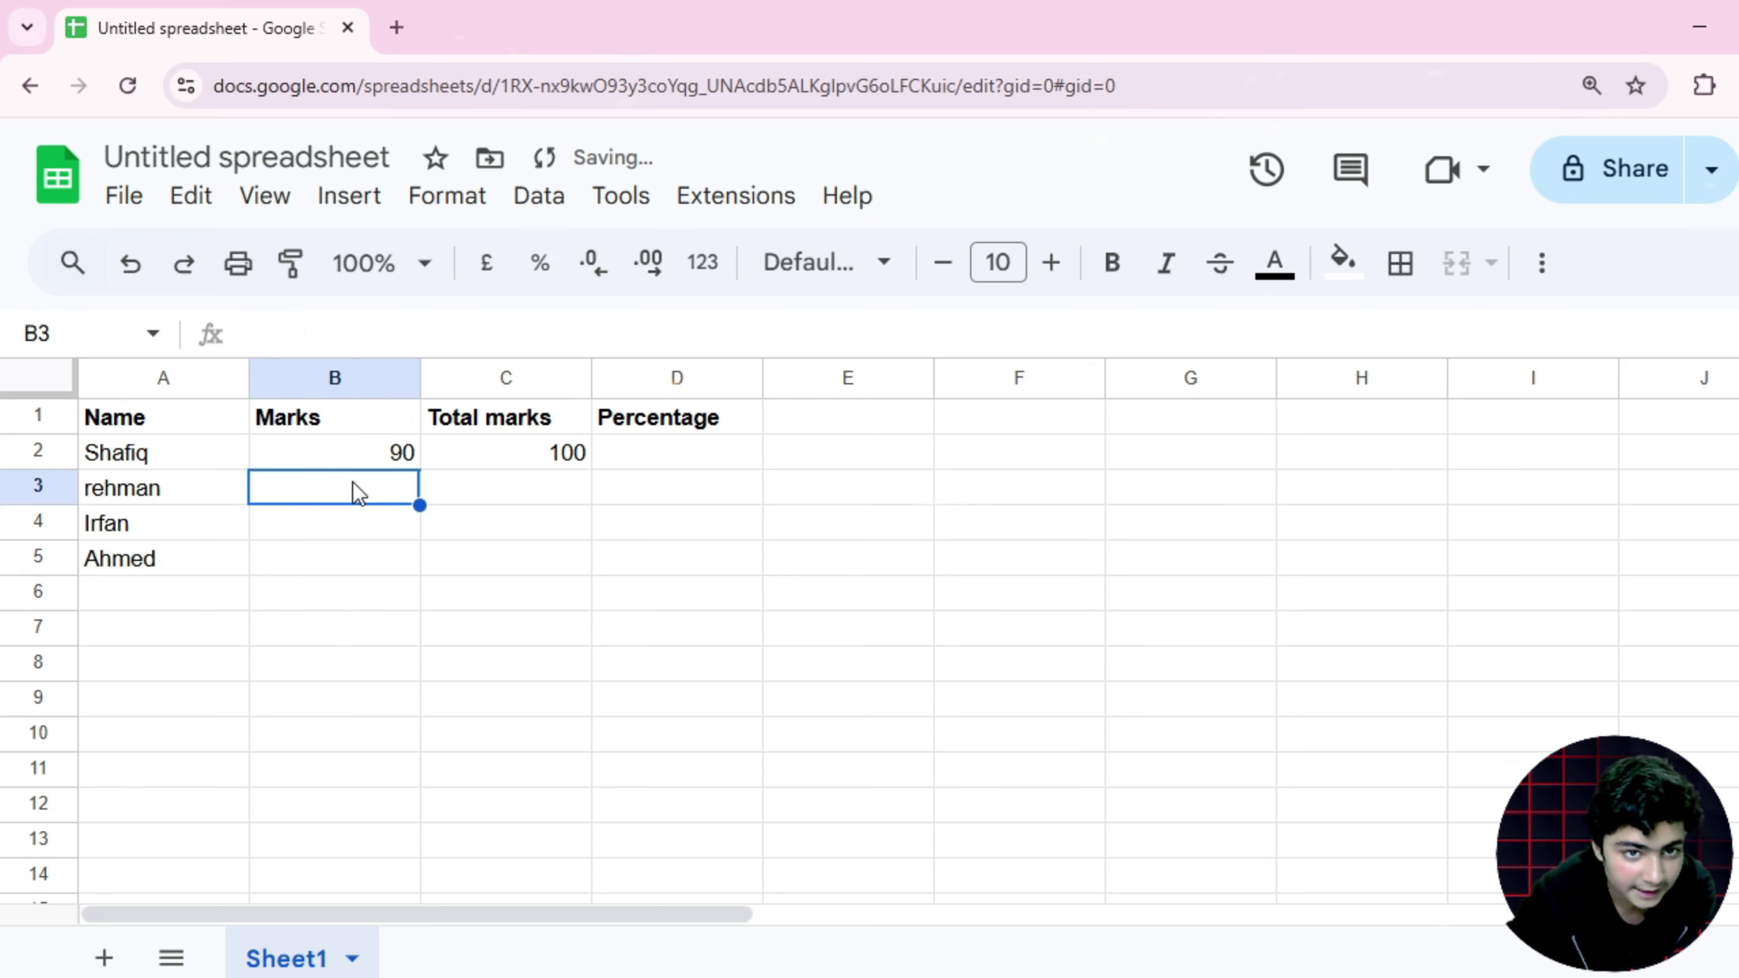
{"action": "left_click", "coordinate": [536, 489]}
{"action": "type", "text": "100"}
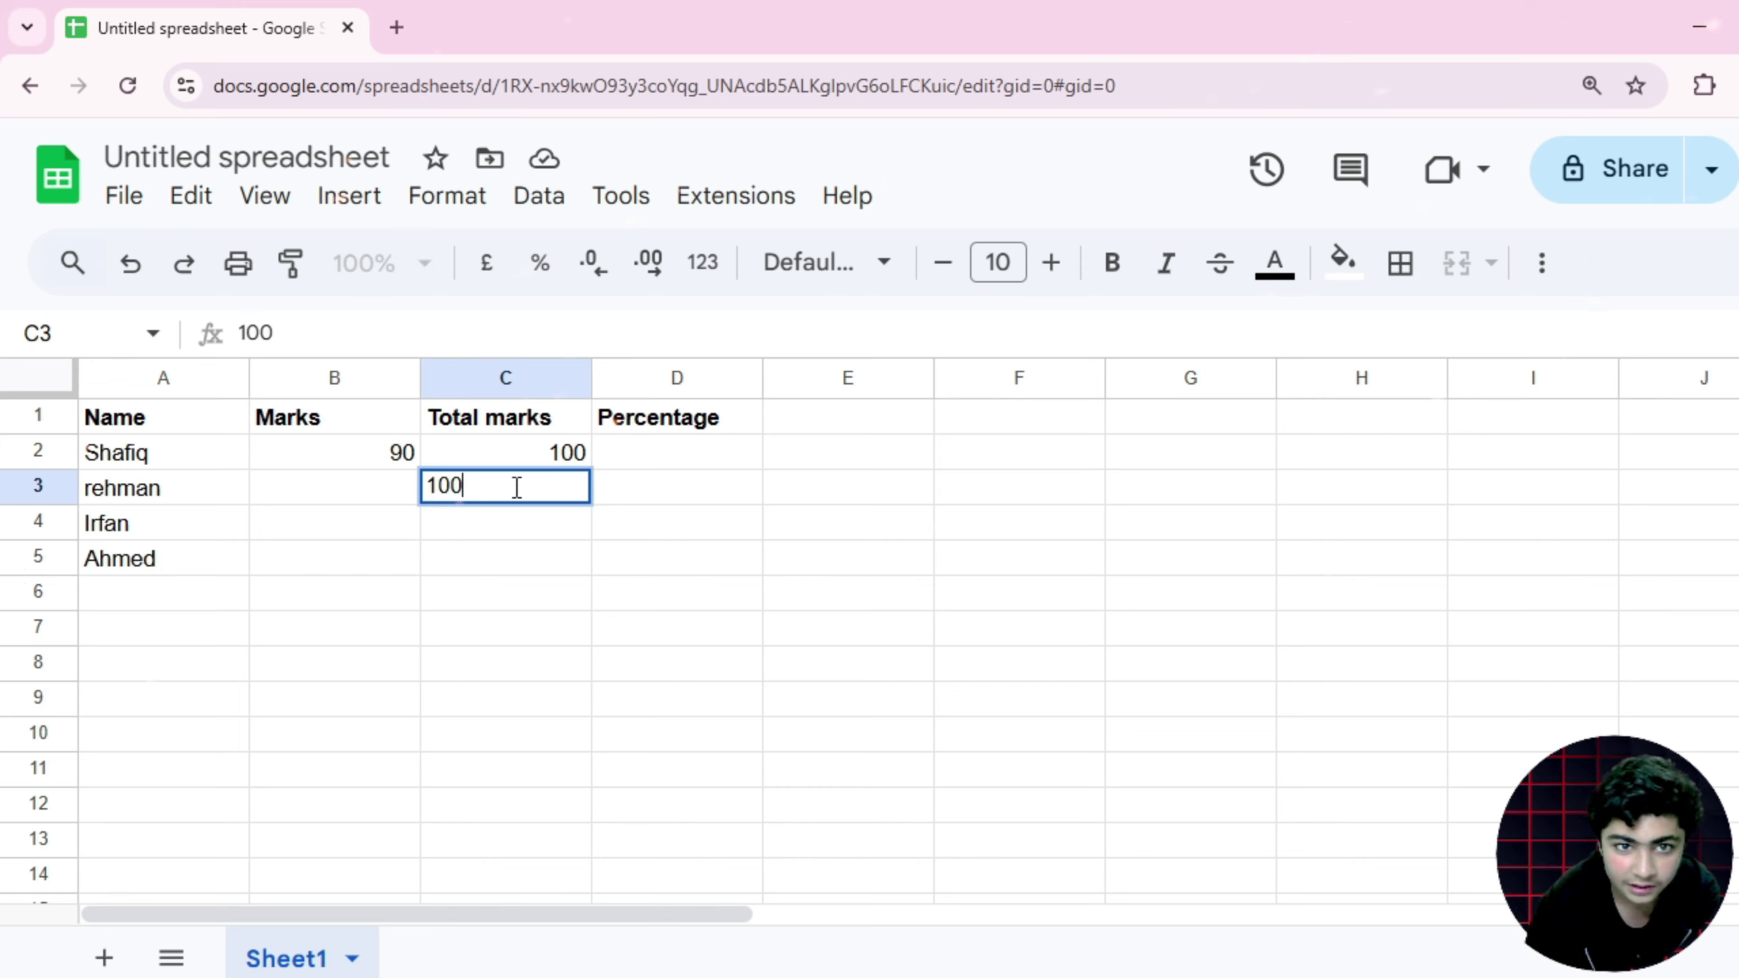
{"action": "left_click", "coordinate": [399, 492]}
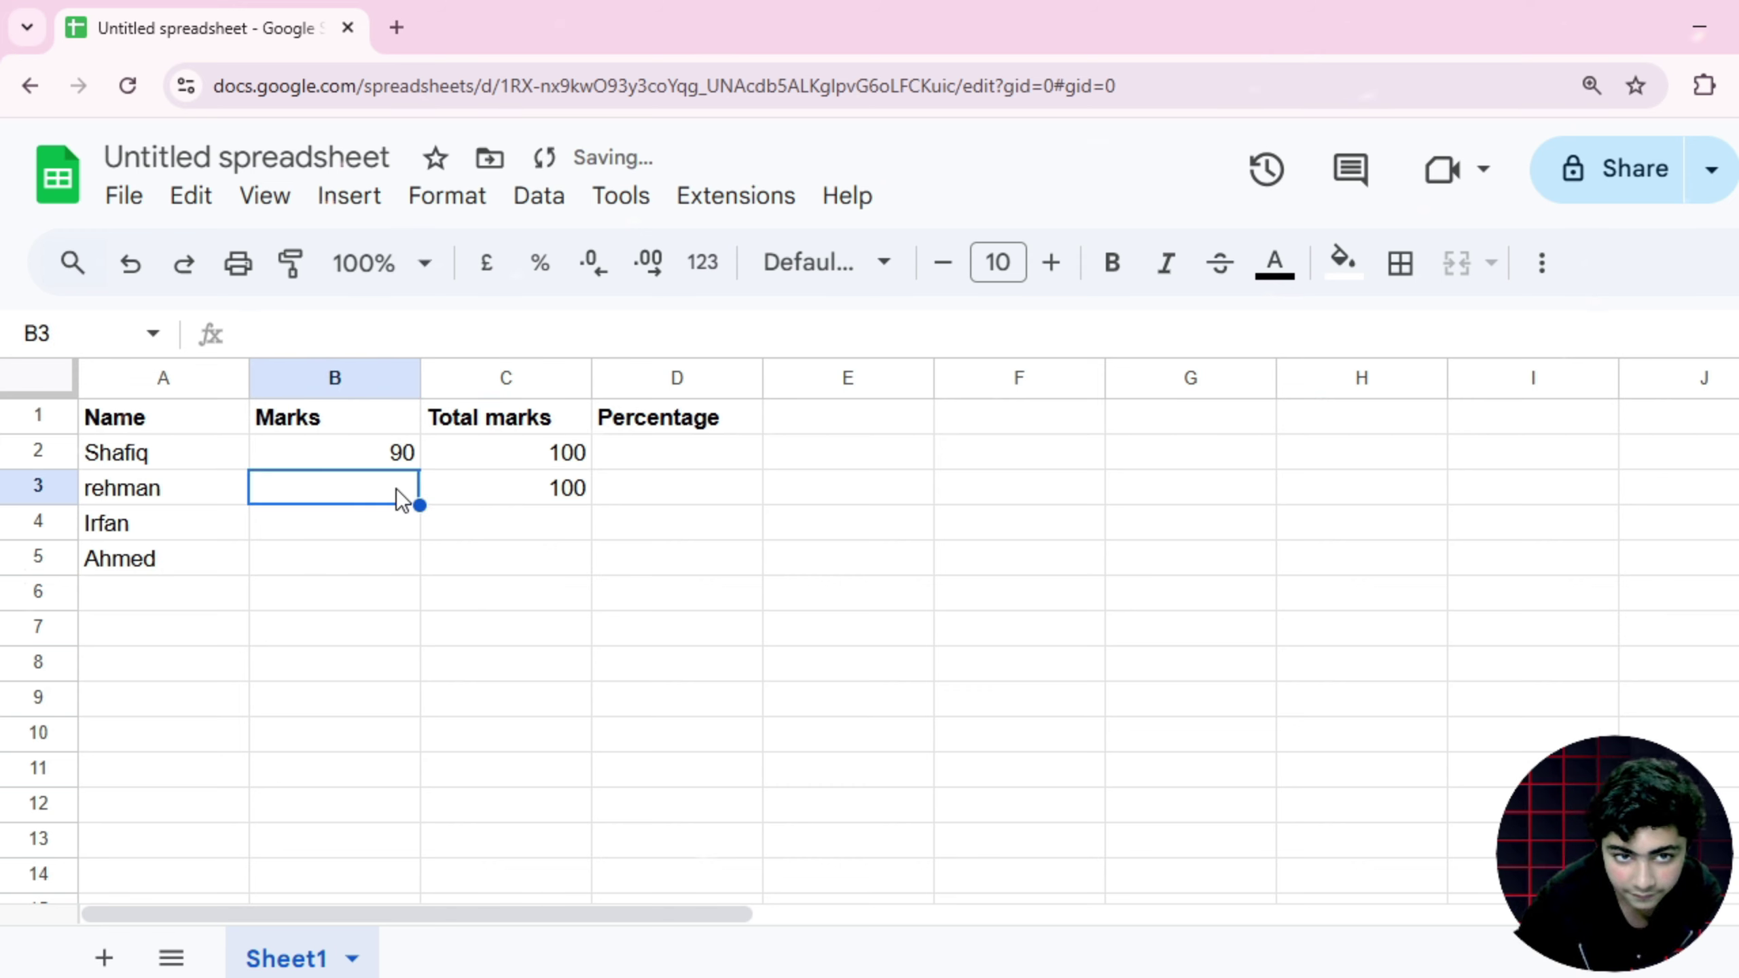
{"action": "type", "text": "30"}
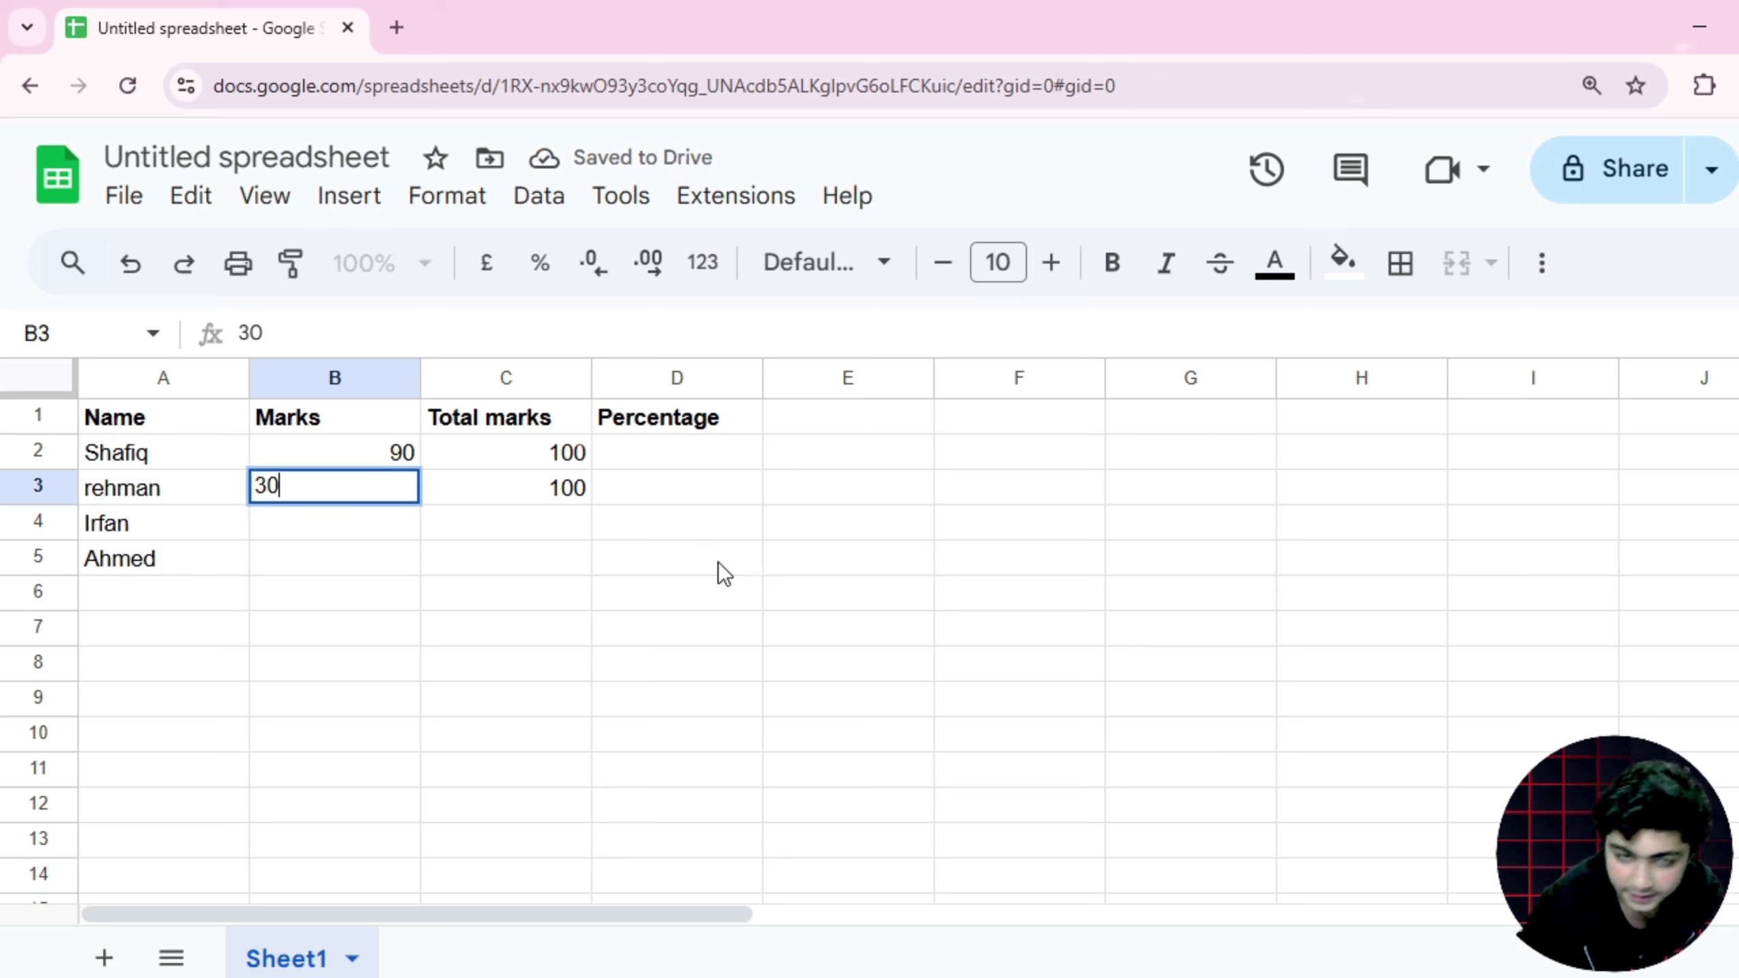
Fill row 4 with 200 as the total marks and 90 as the marks
{"action": "left_click", "coordinate": [378, 518]}
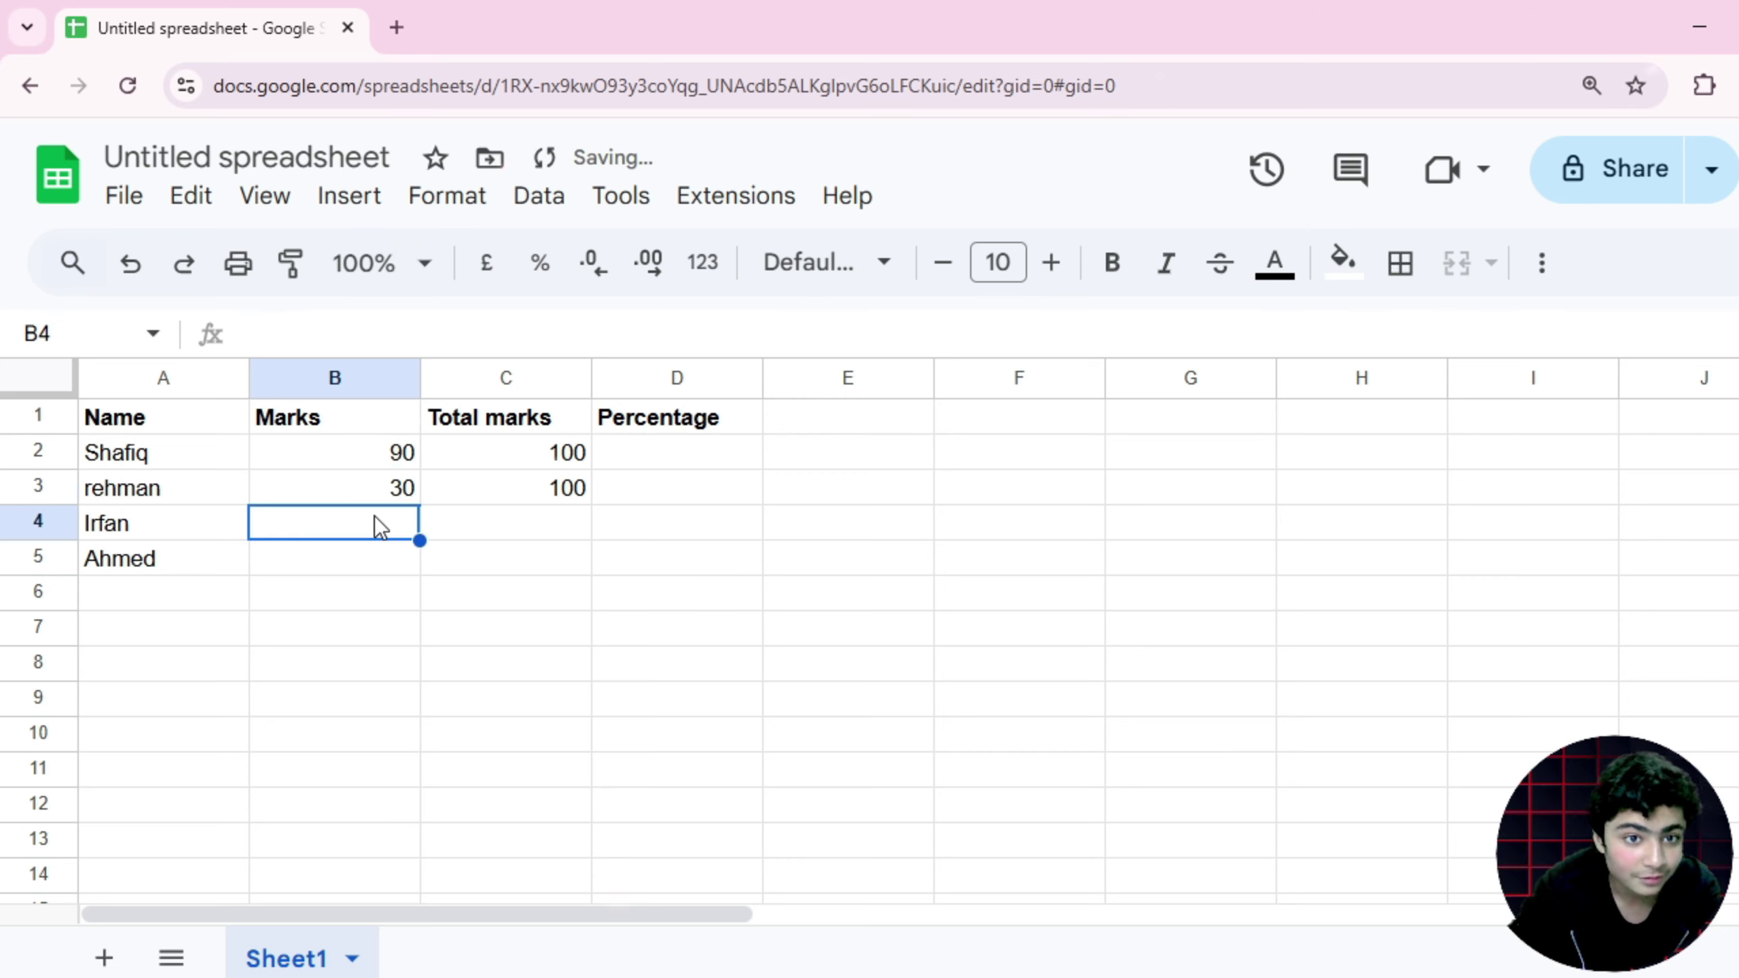
{"action": "left_click", "coordinate": [526, 526]}
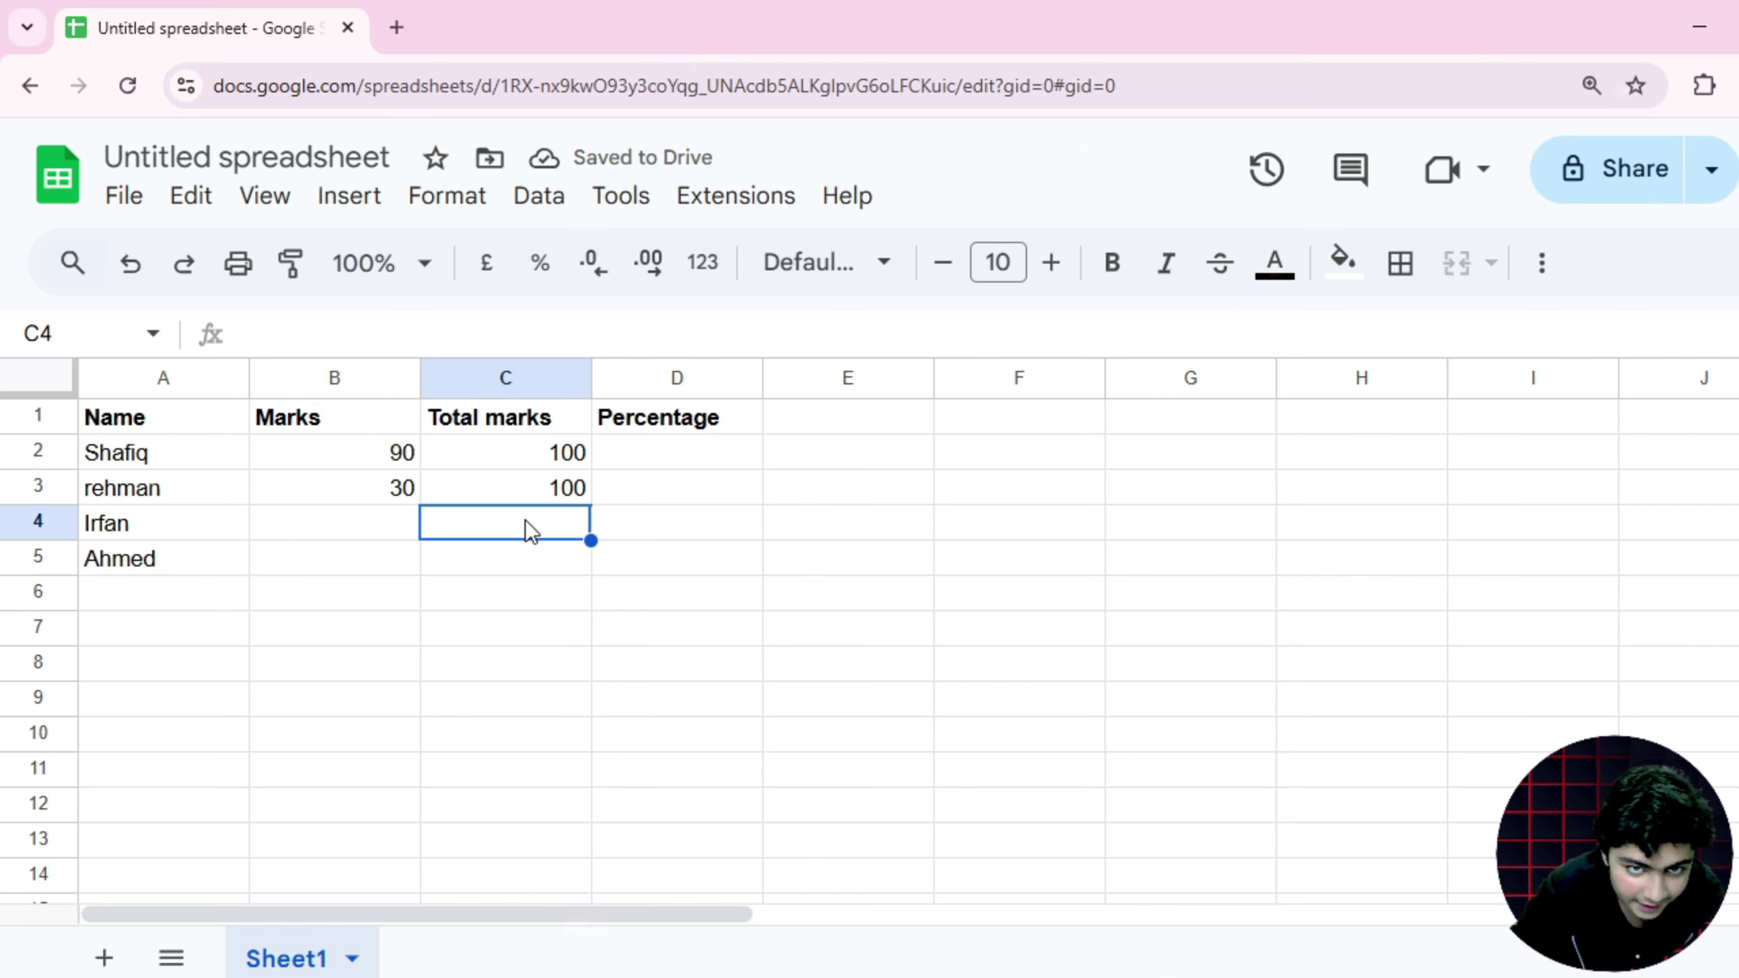
{"action": "type", "text": "200"}
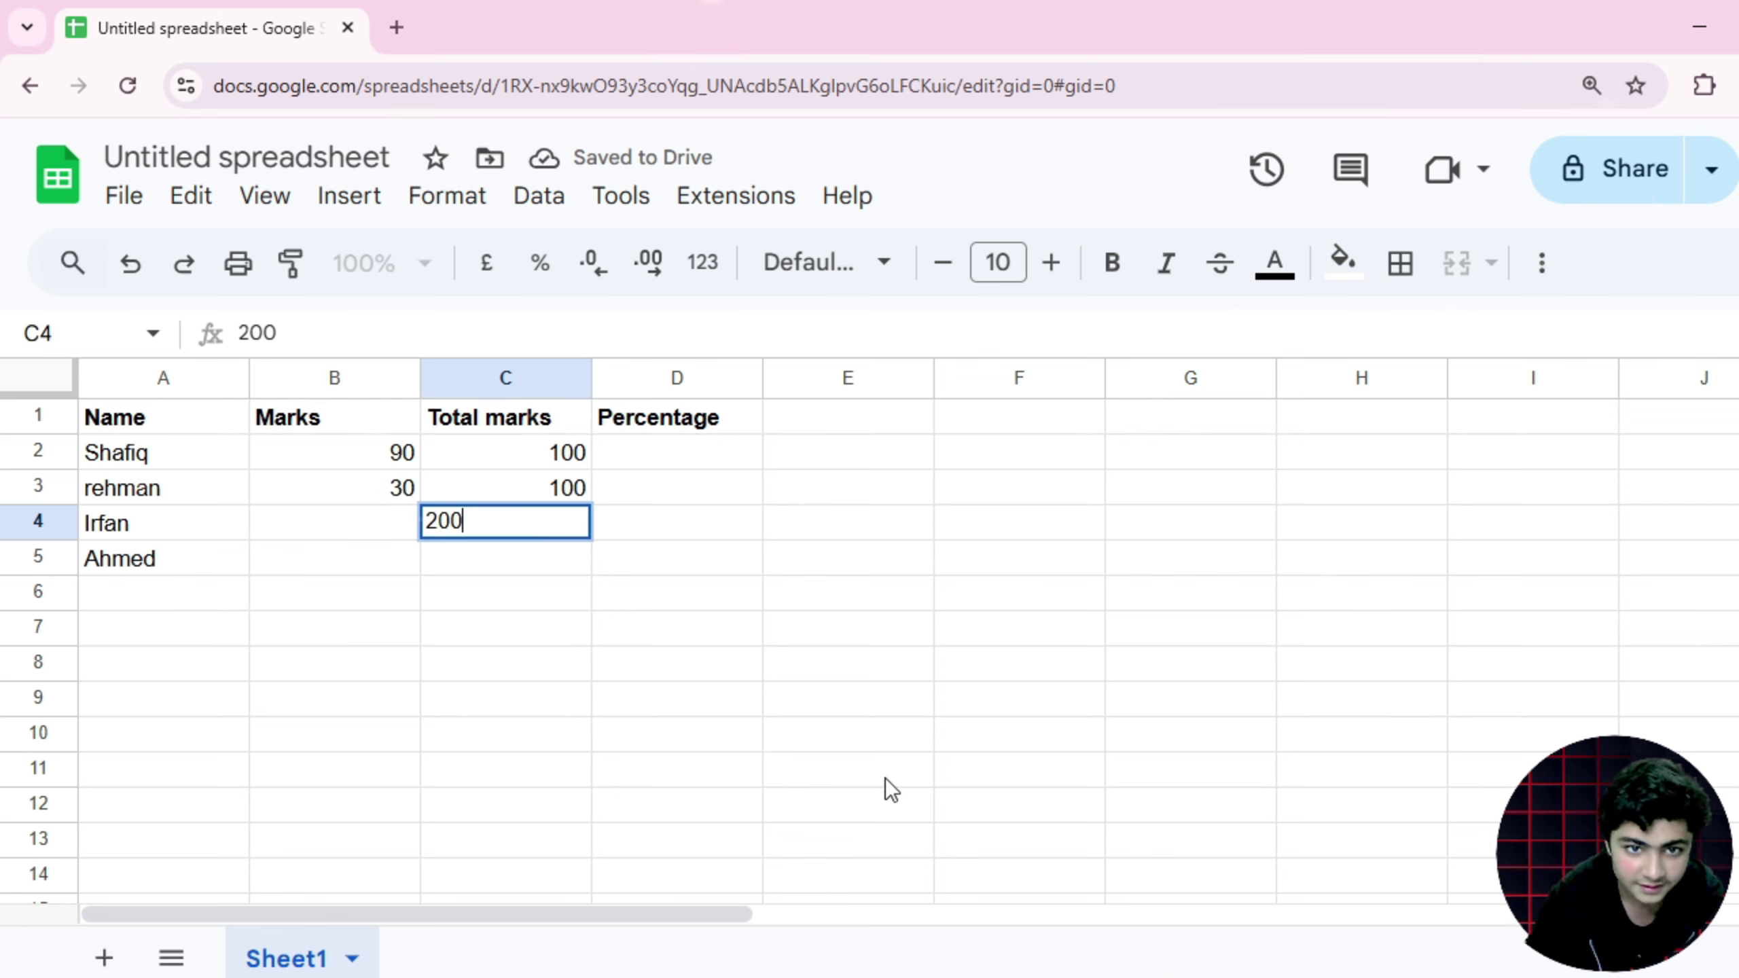
{"action": "left_click", "coordinate": [322, 521]}
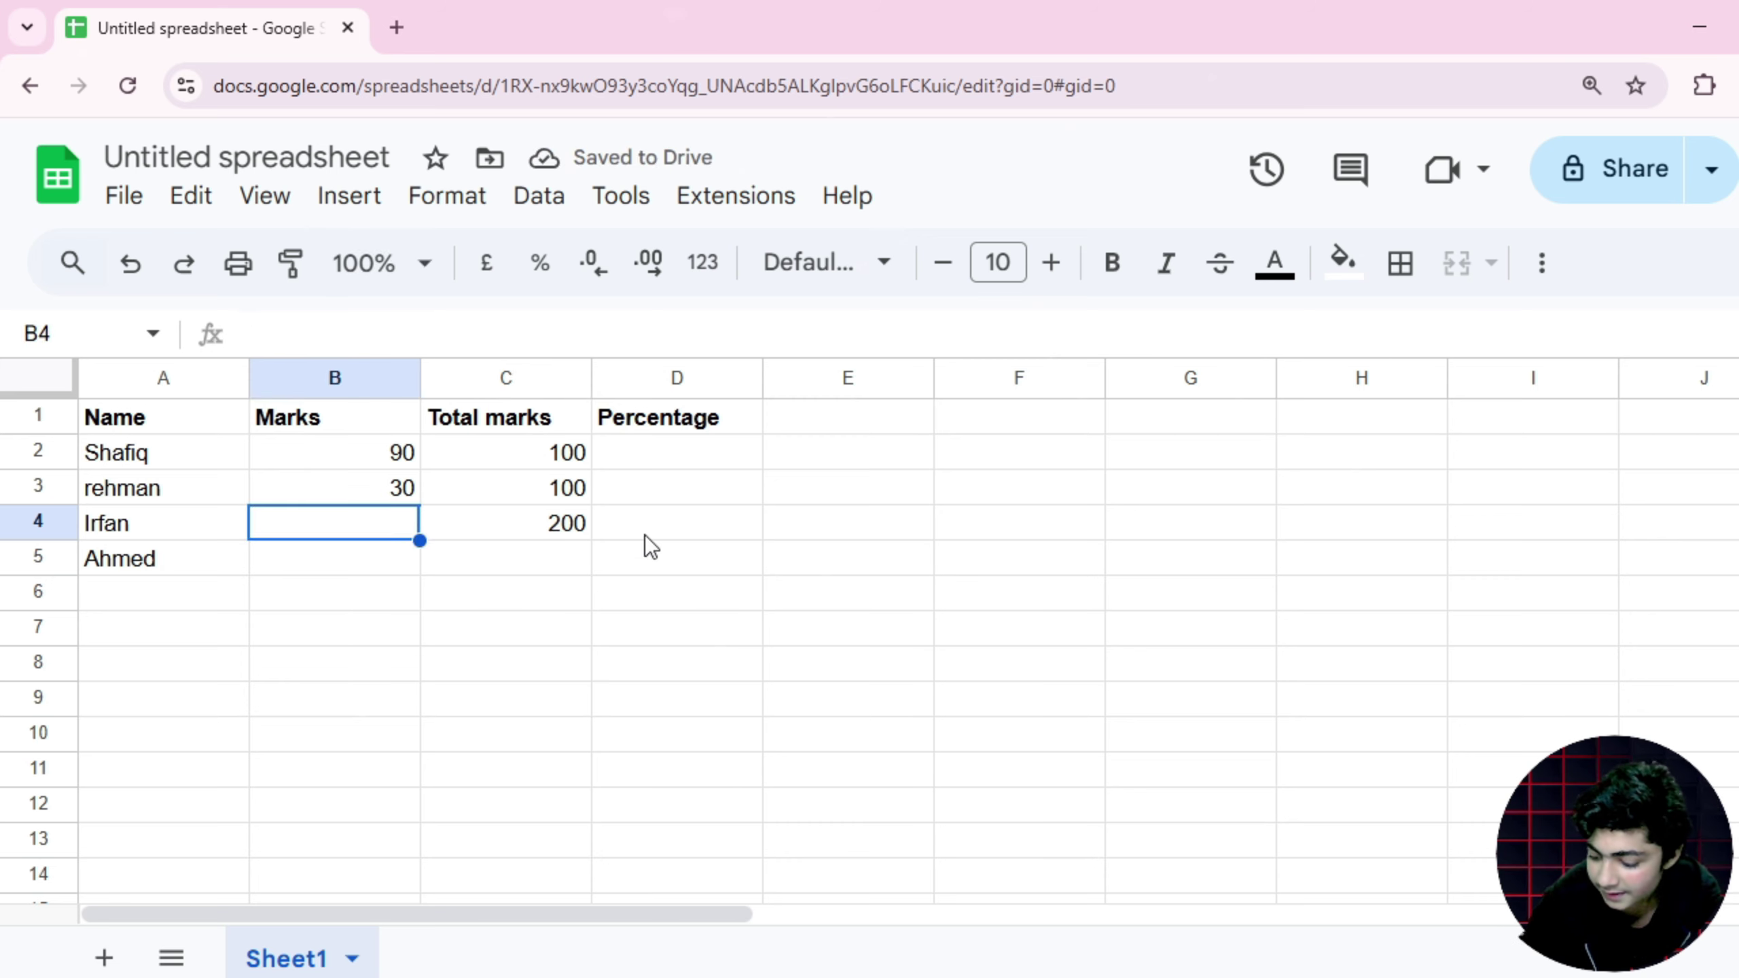
{"action": "type", "text": "90"}
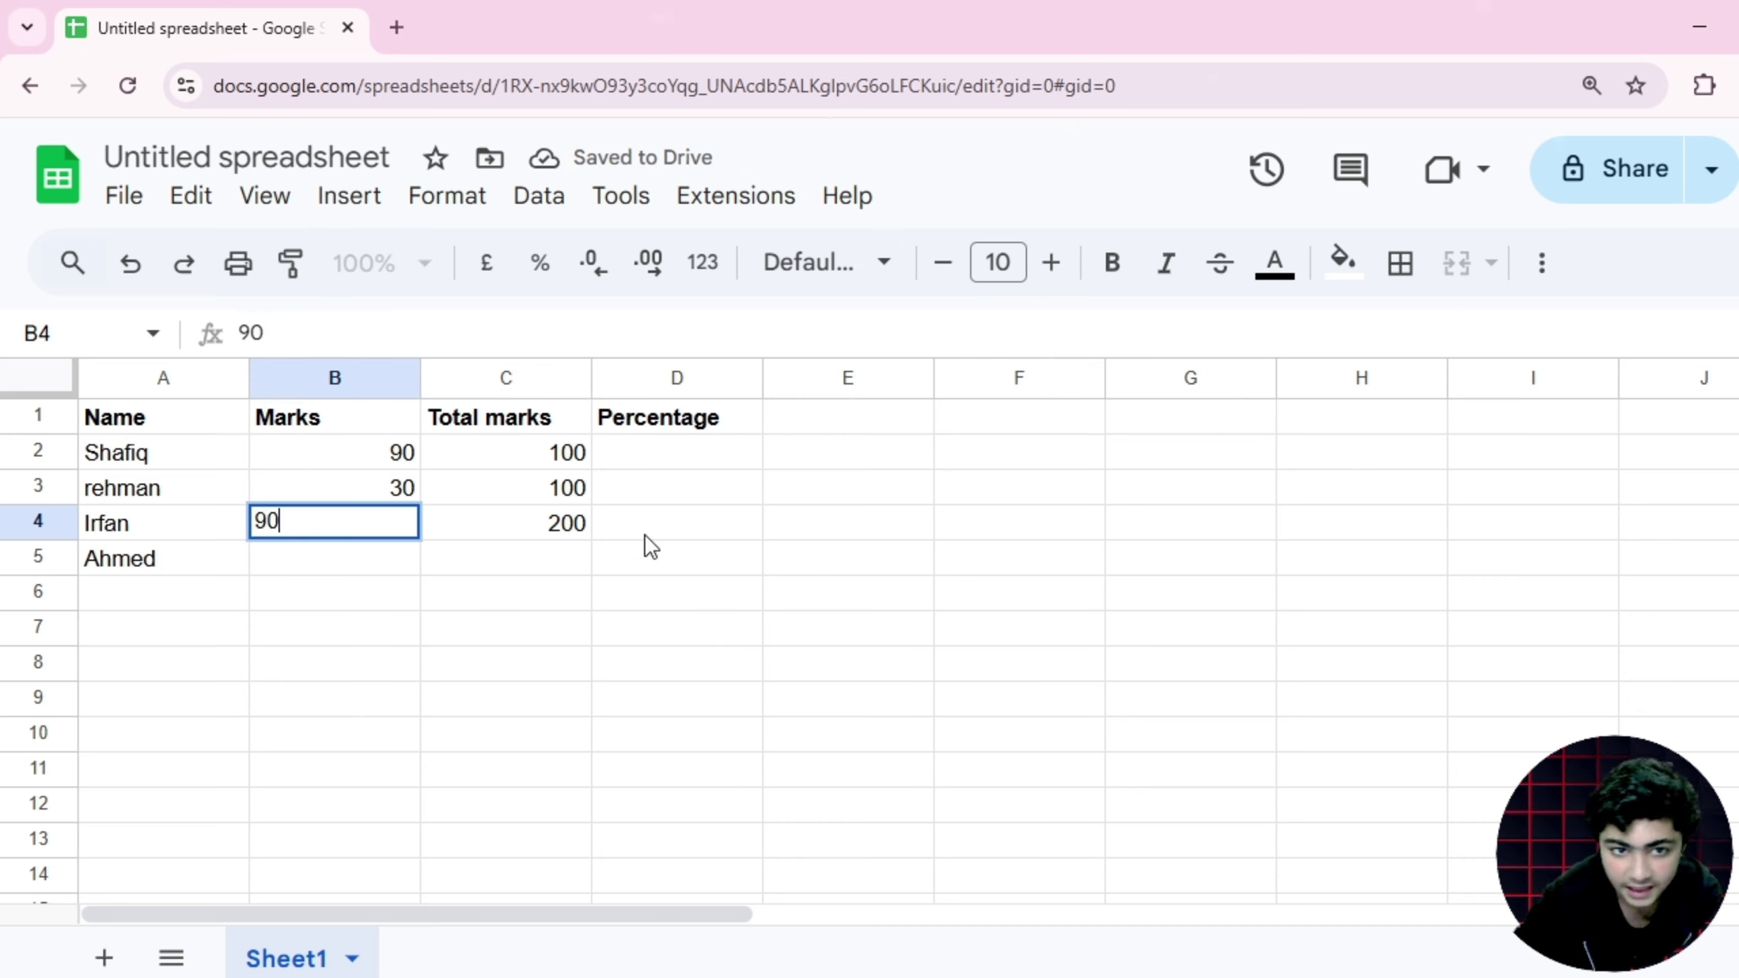
Fill row 5 with 20 as the marks and 50 as the total marks
{"action": "left_click", "coordinate": [385, 560]}
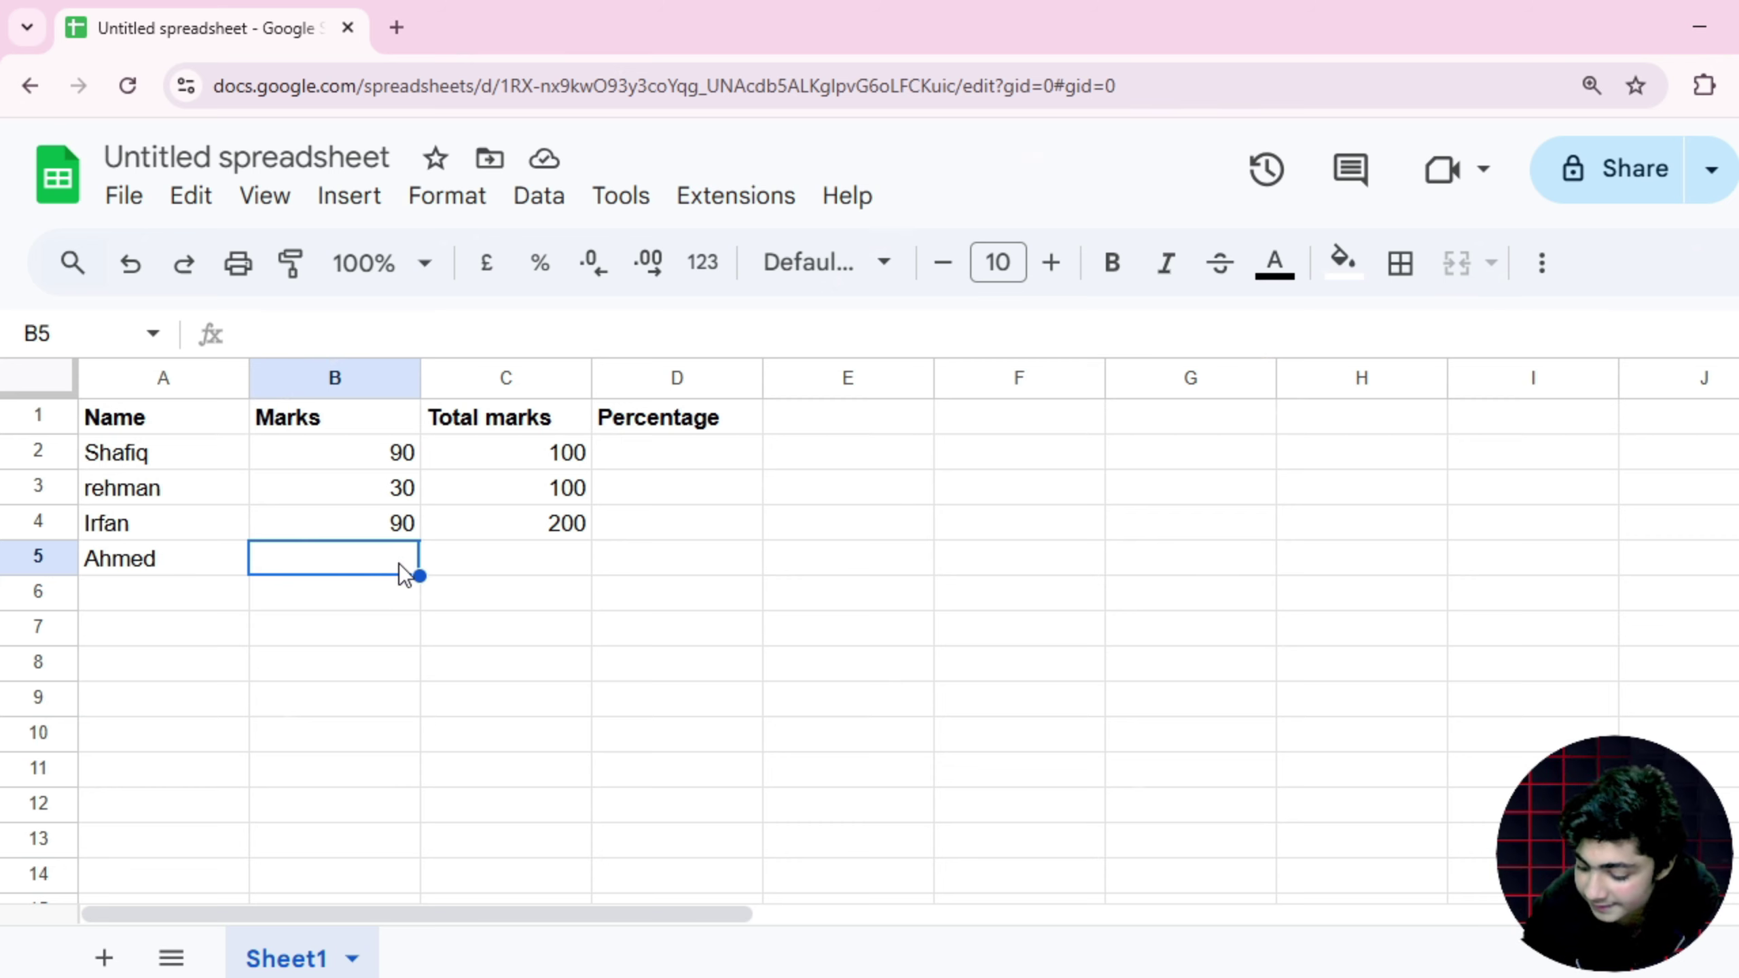
{"action": "type", "text": "20"}
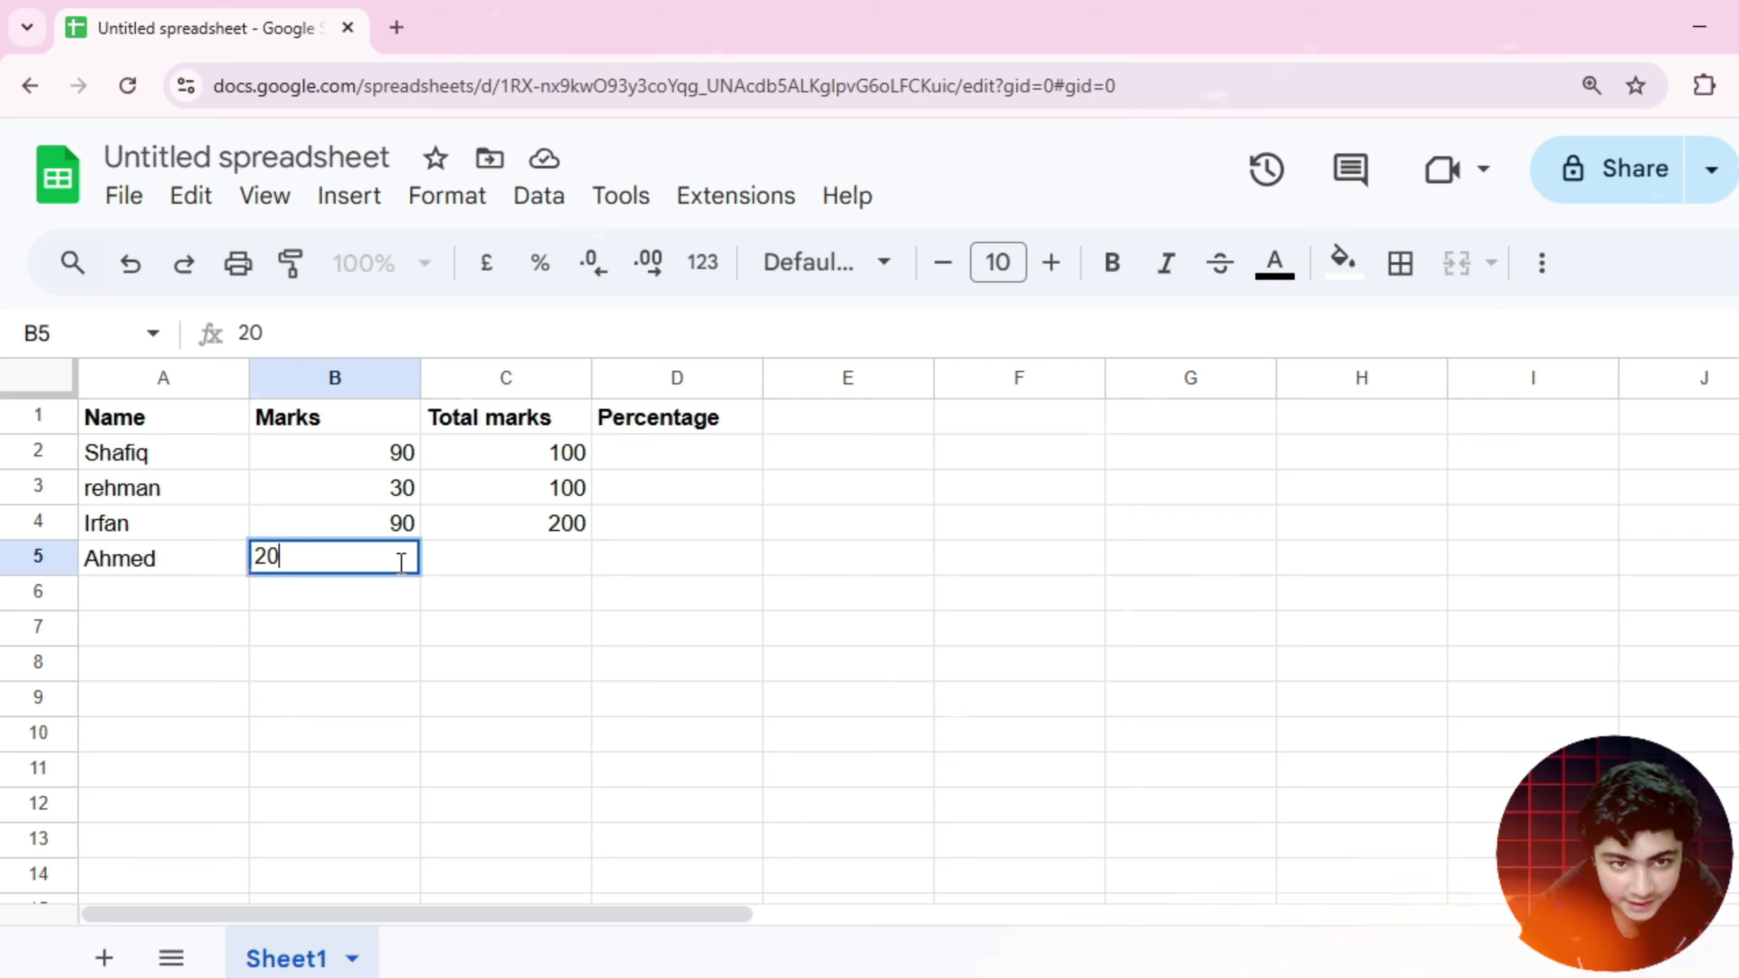
{"action": "left_click", "coordinate": [566, 564]}
{"action": "type", "text": "50"}
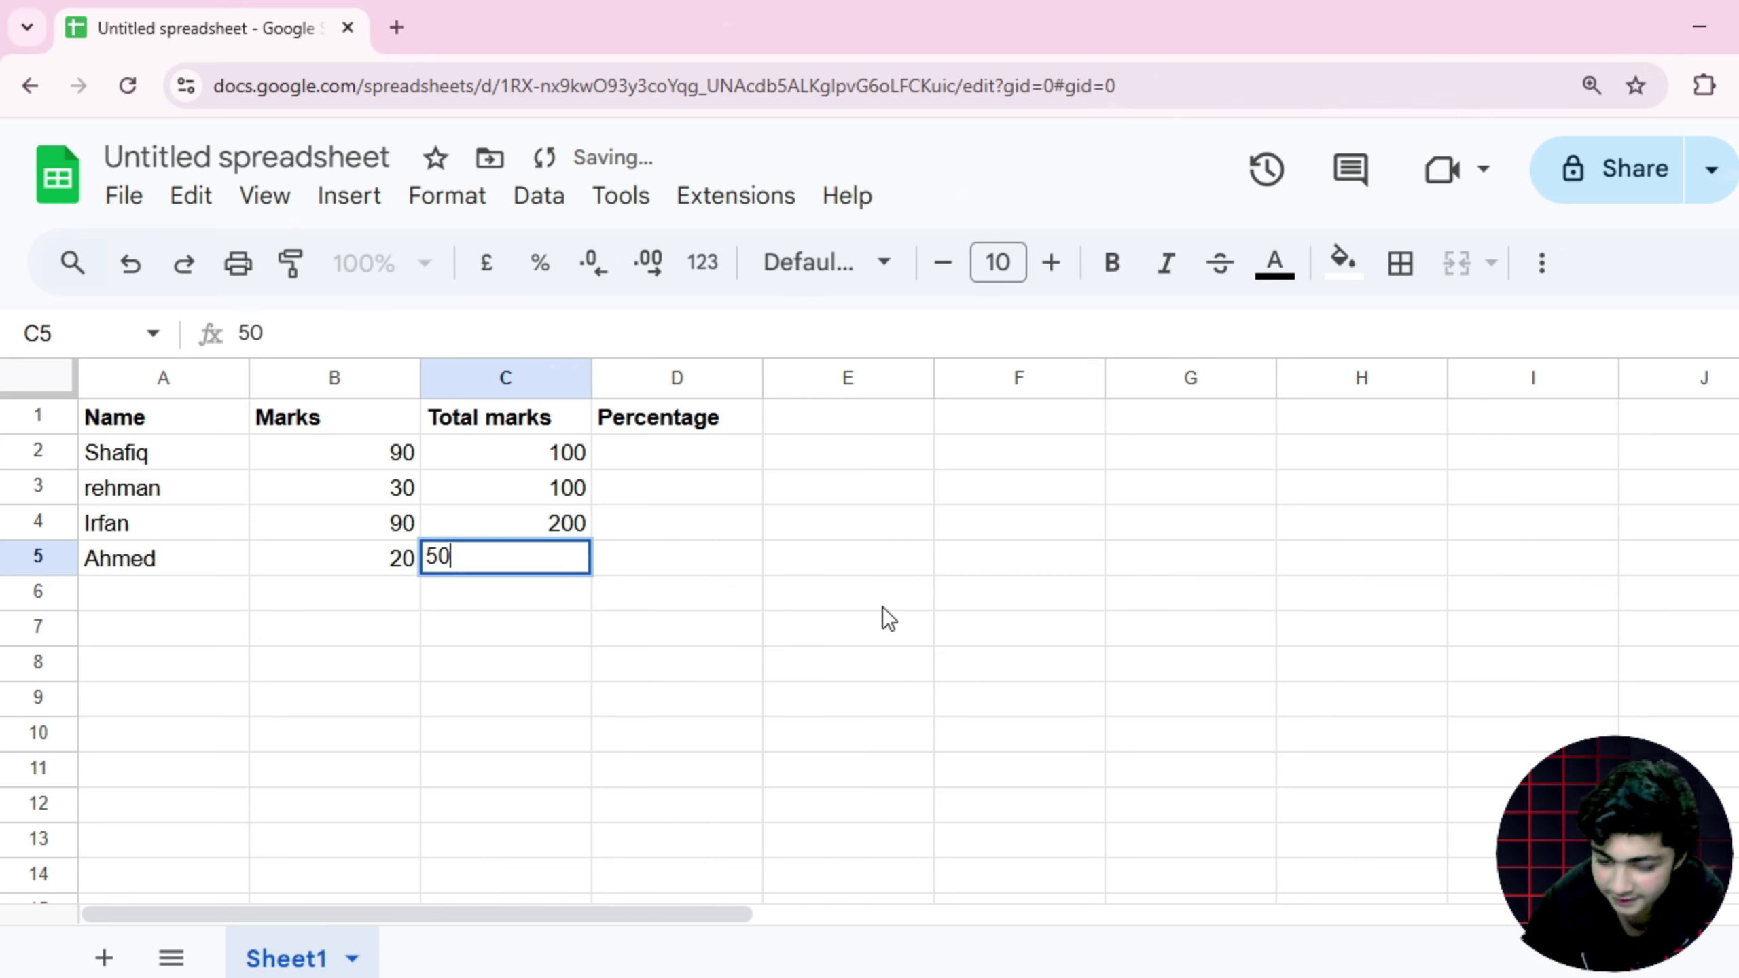
{"action": "left_click", "coordinate": [340, 734]}
{"action": "left_click", "coordinate": [480, 666]}
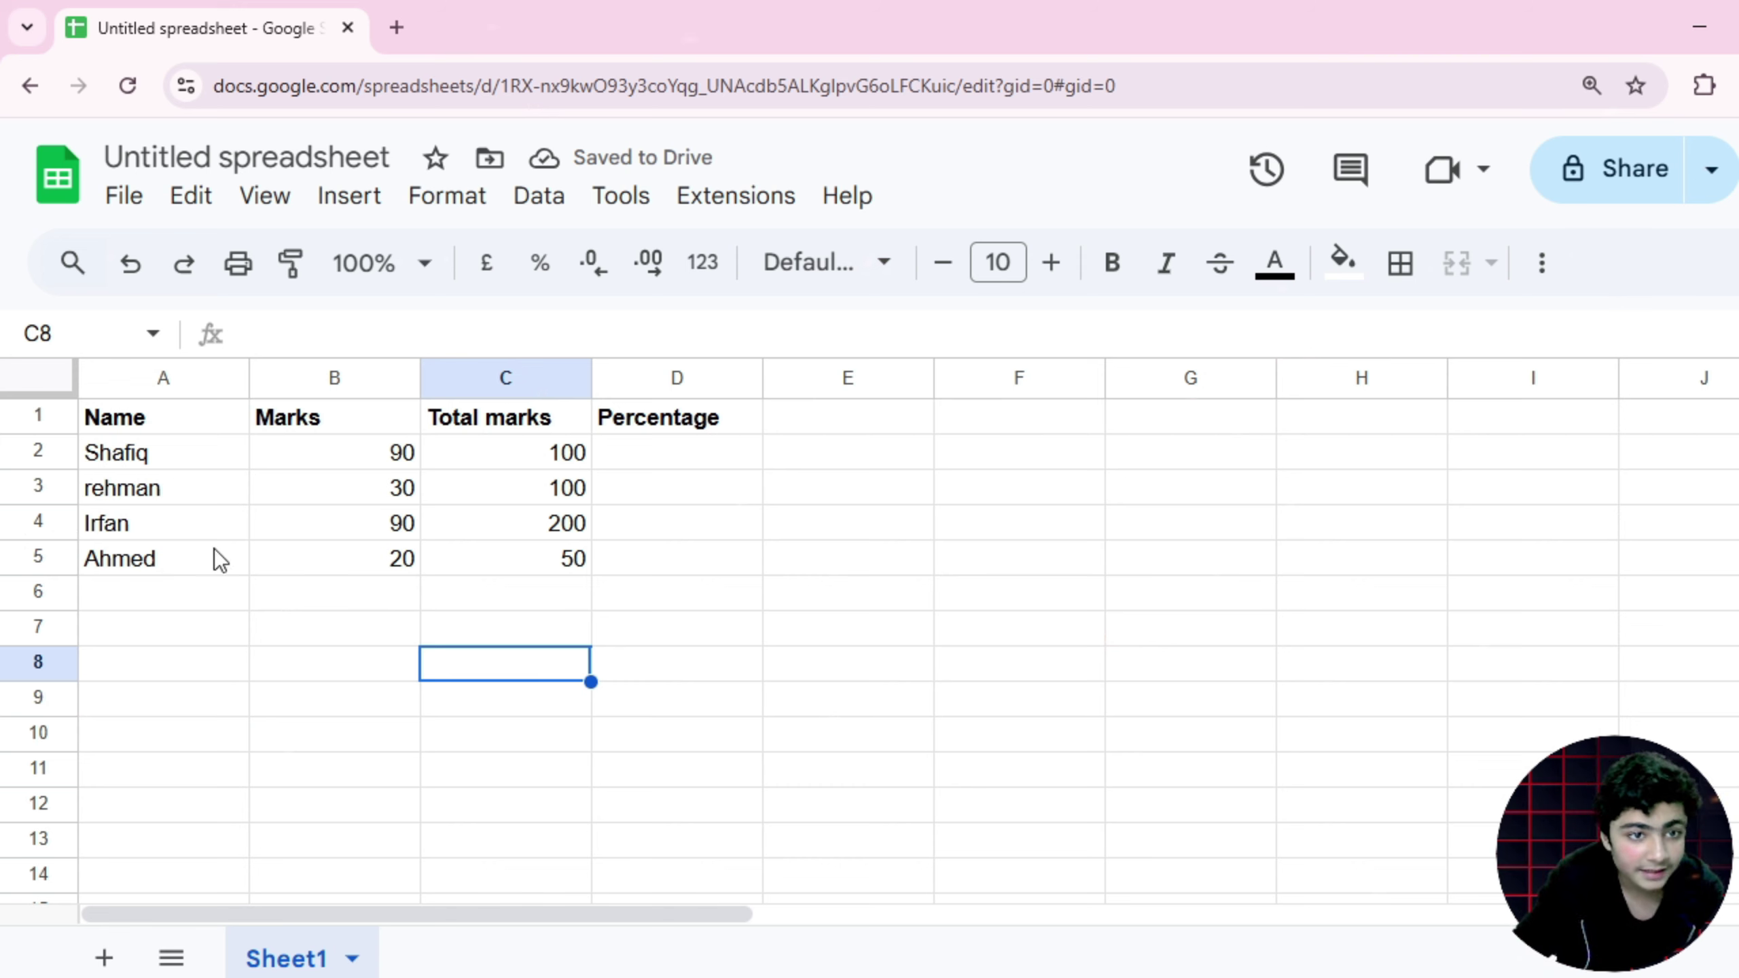
{"action": "left_click_drag", "start_coordinate": [370, 453], "coordinate": [555, 498]}
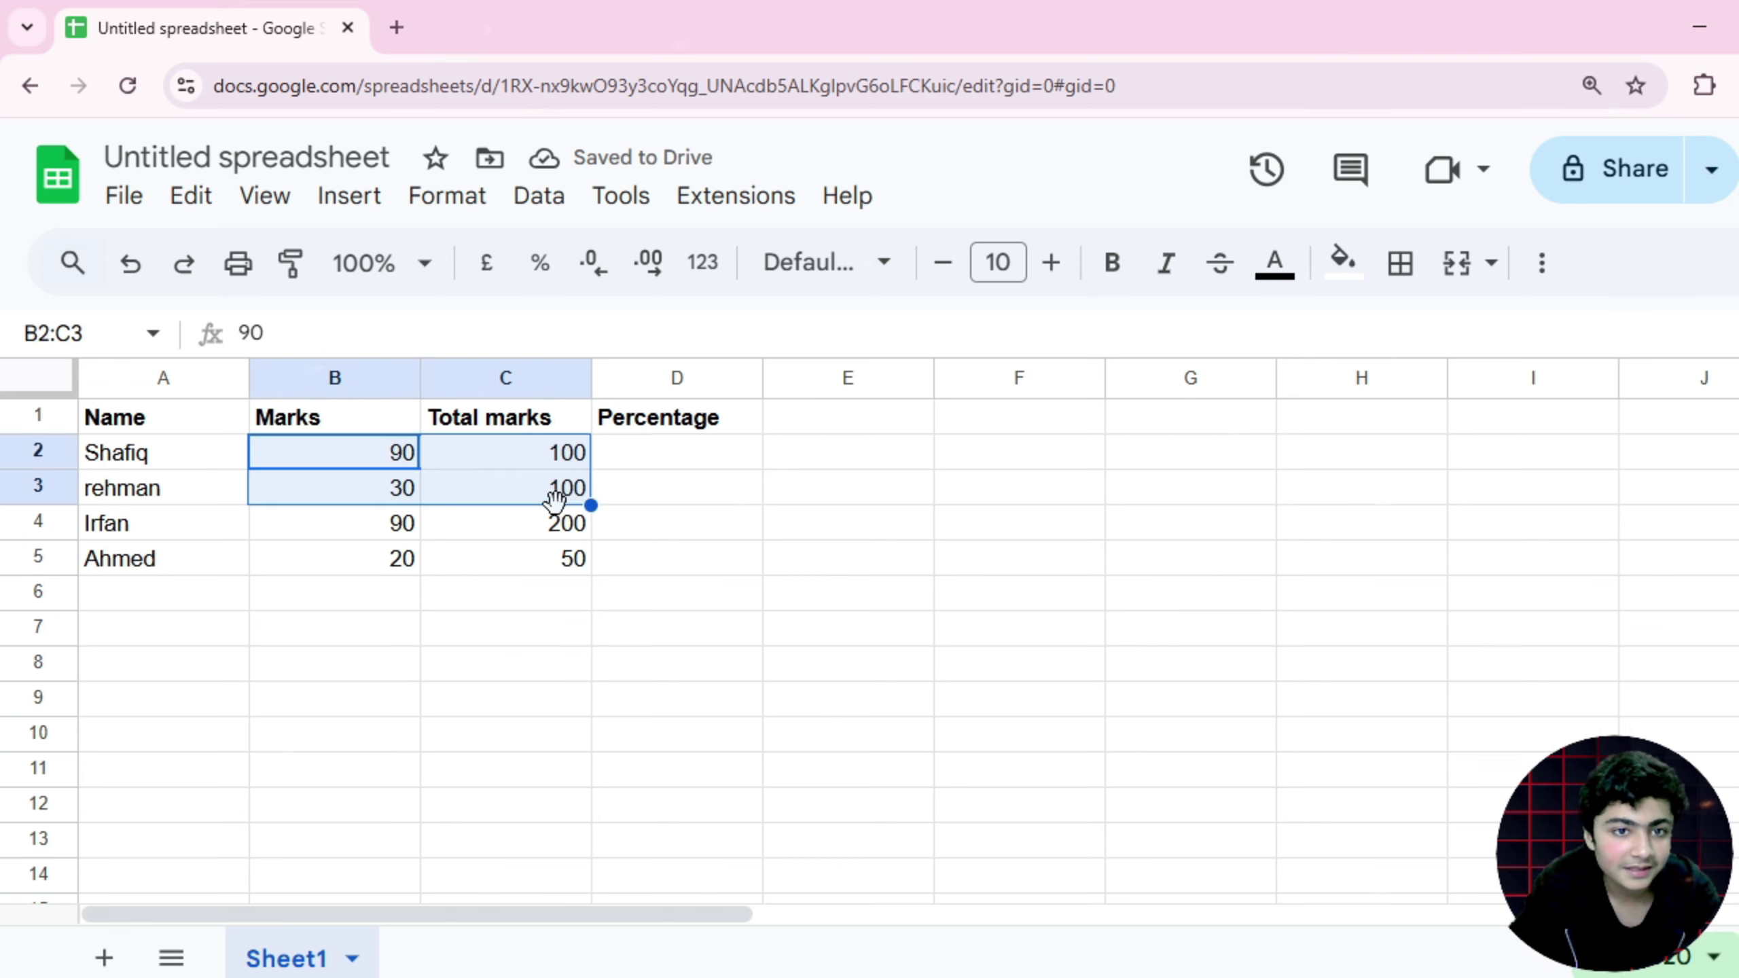
{"action": "left_click", "coordinate": [486, 601]}
{"action": "left_click_drag", "start_coordinate": [343, 453], "coordinate": [584, 500]}
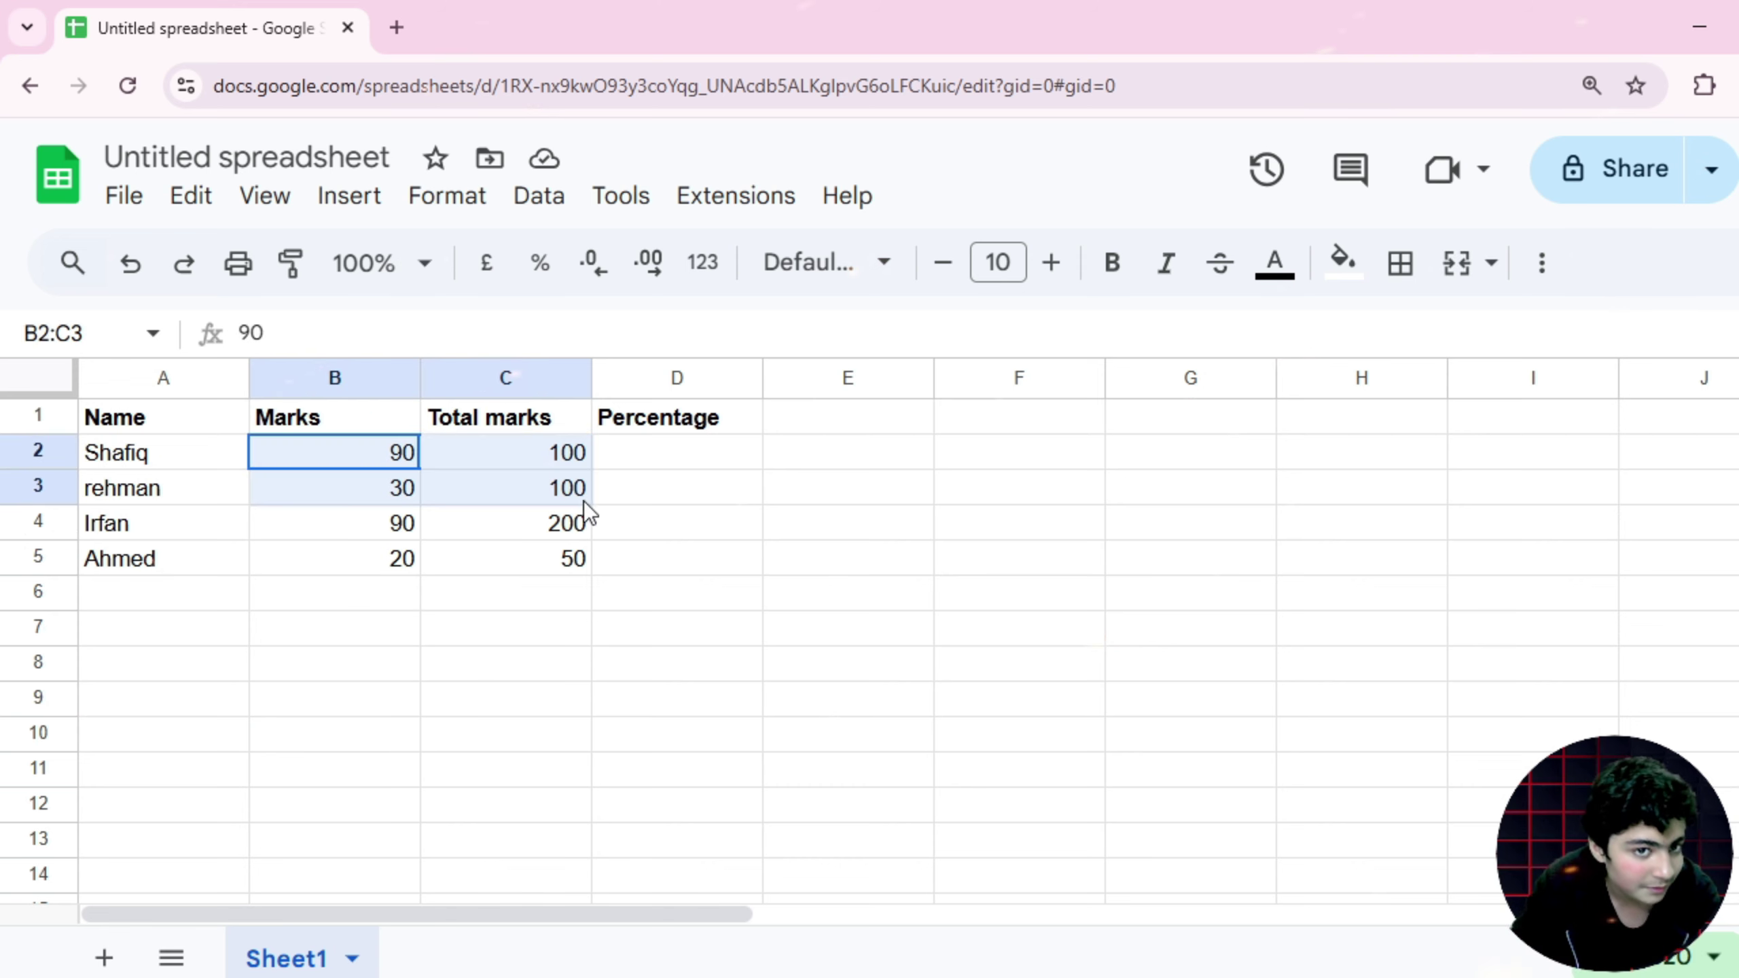
{"action": "left_click", "coordinate": [519, 702]}
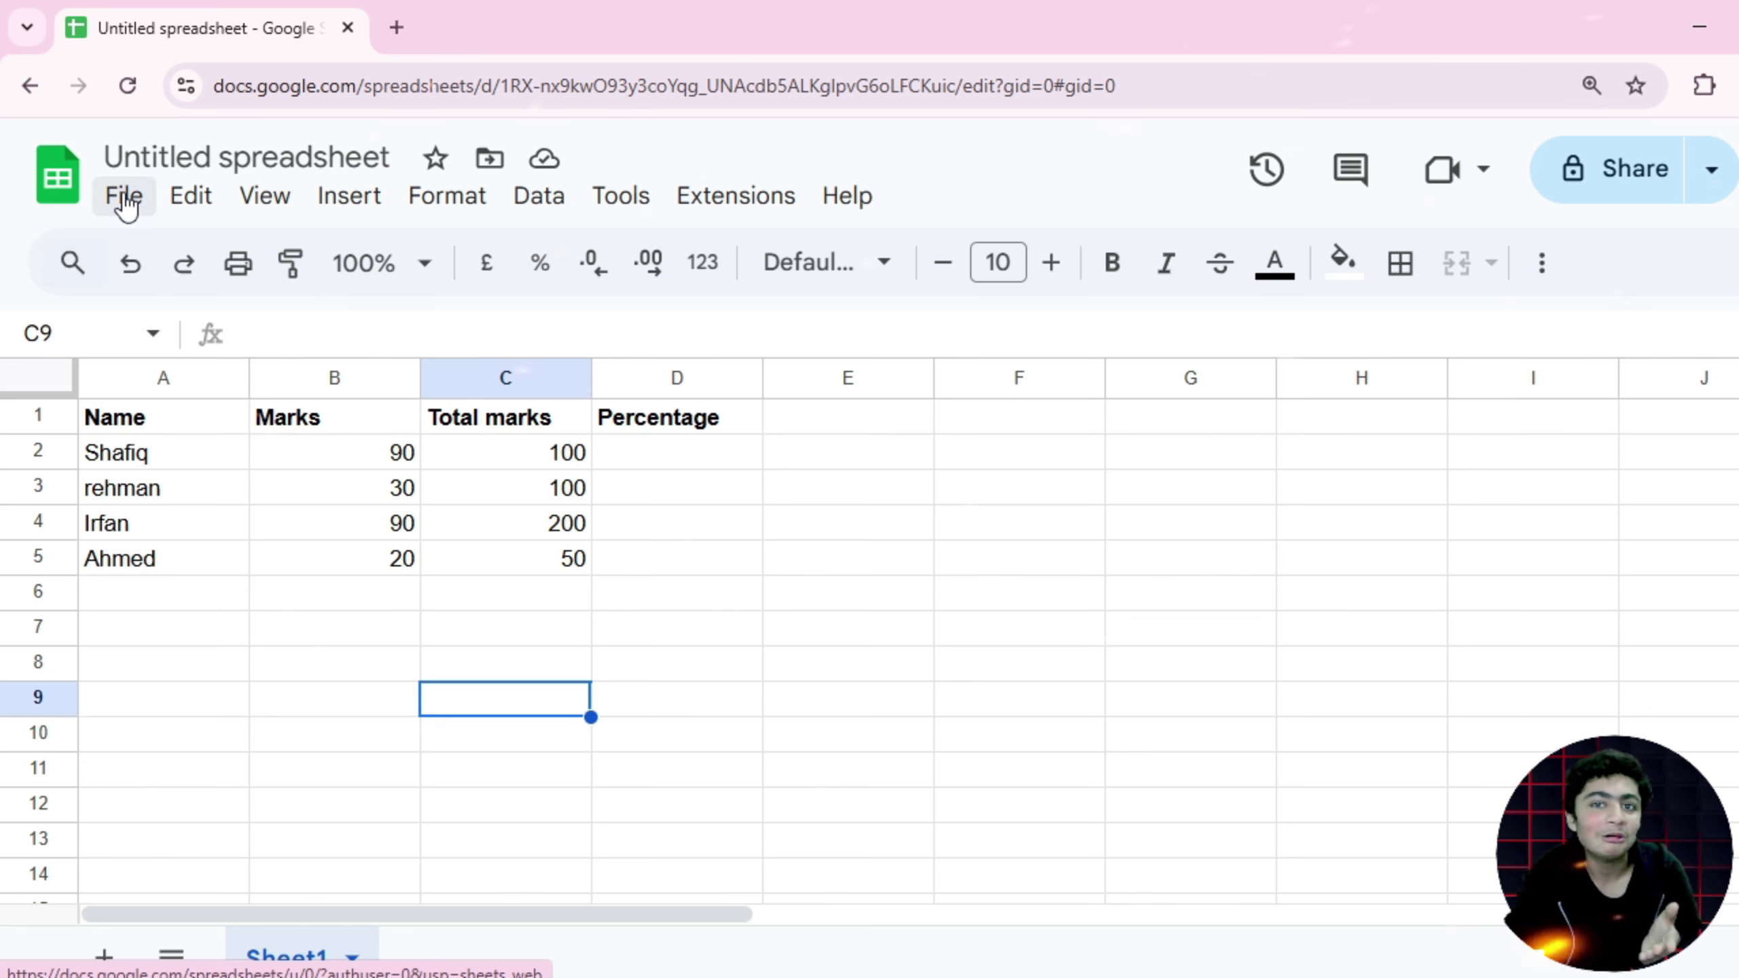
{"action": "left_click", "coordinate": [379, 617]}
{"action": "left_click", "coordinate": [369, 594]}
{"action": "left_click_drag", "start_coordinate": [370, 602], "coordinate": [510, 559]}
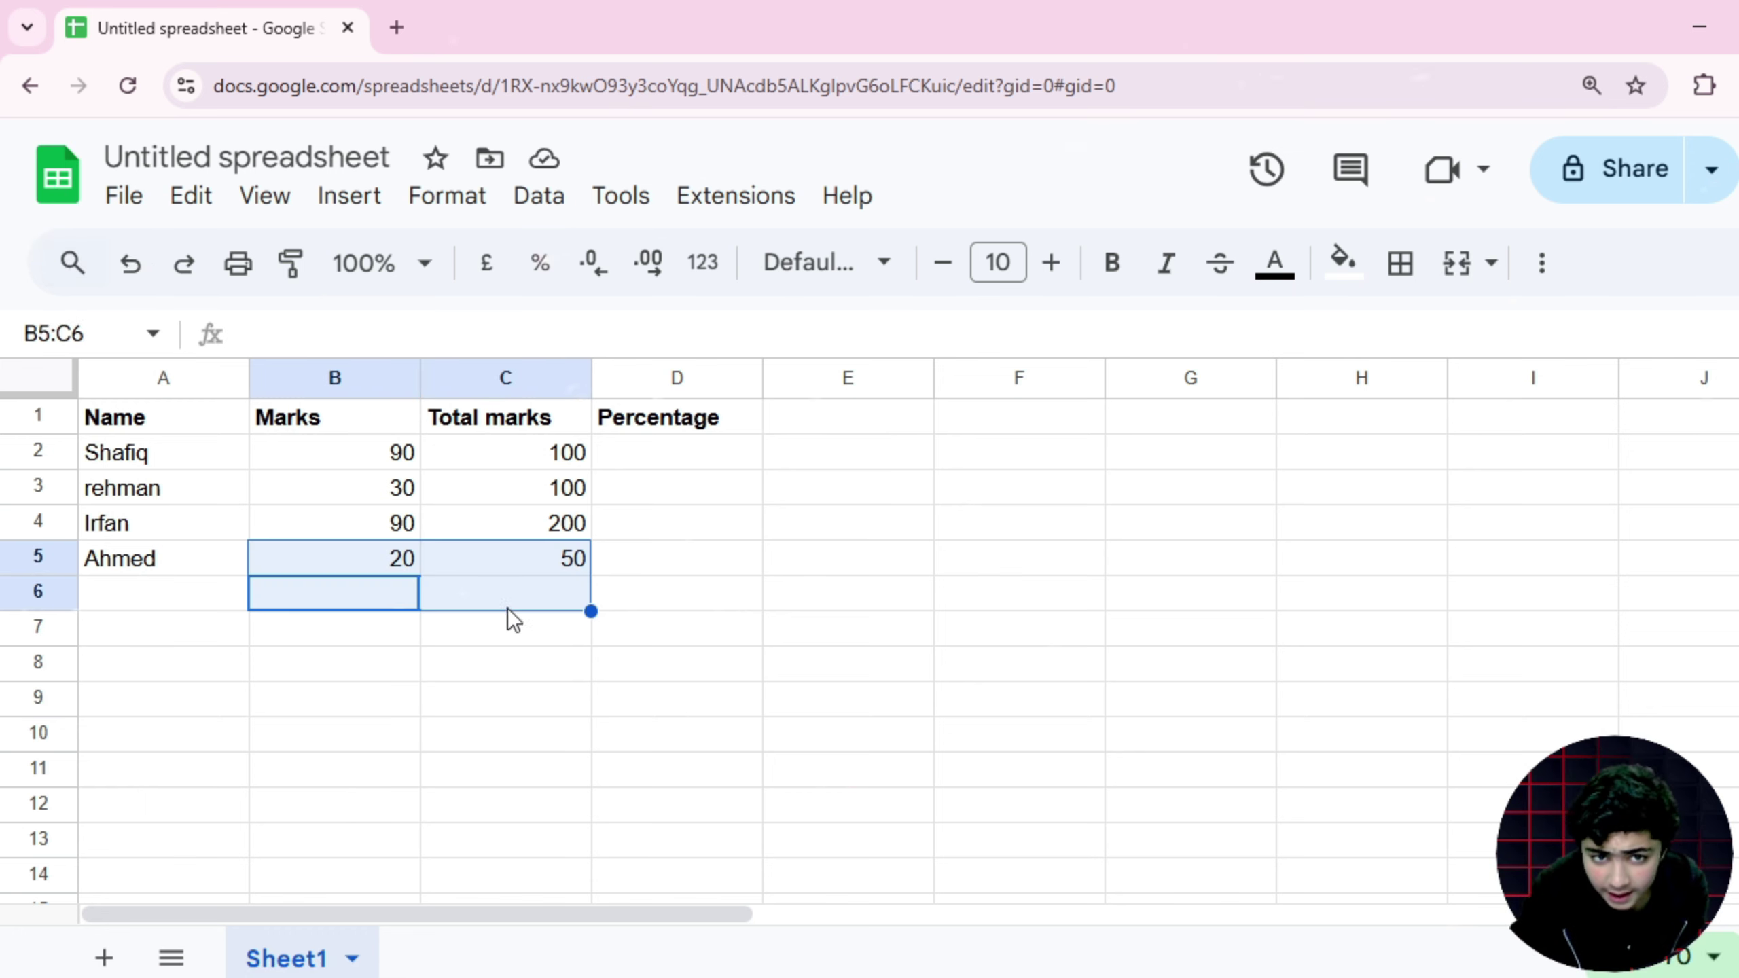
{"action": "left_click", "coordinate": [470, 660]}
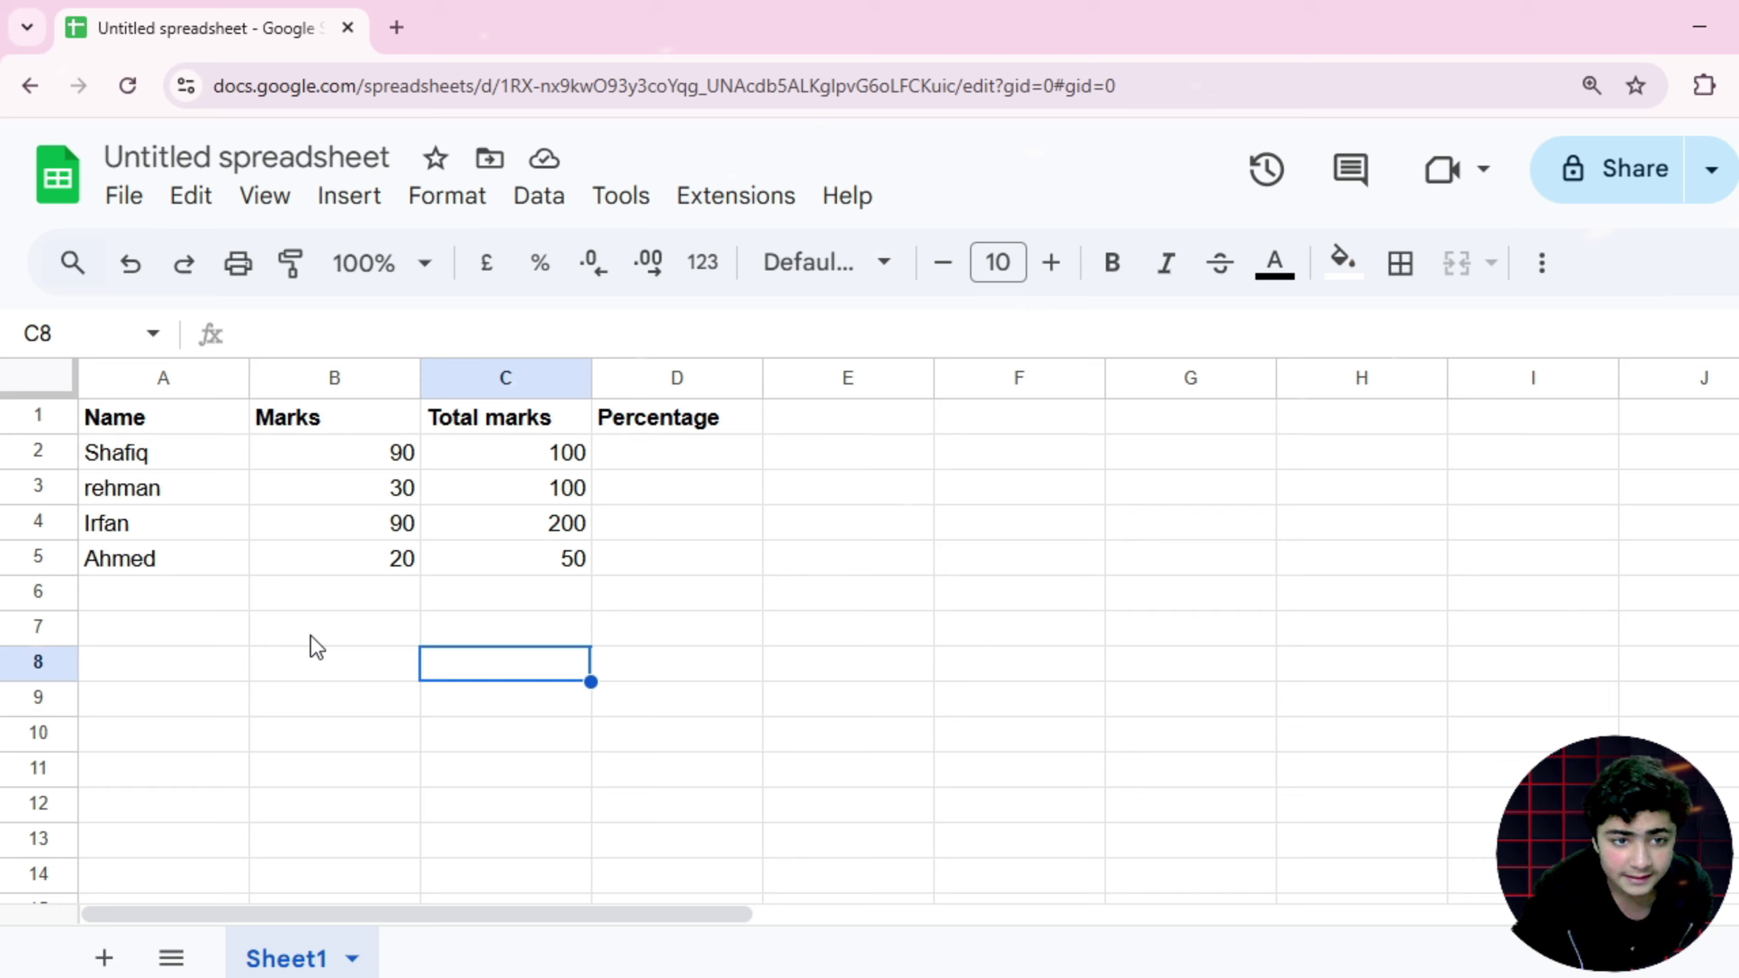
{"action": "left_click", "coordinate": [334, 590]}
{"action": "left_click", "coordinate": [281, 322]}
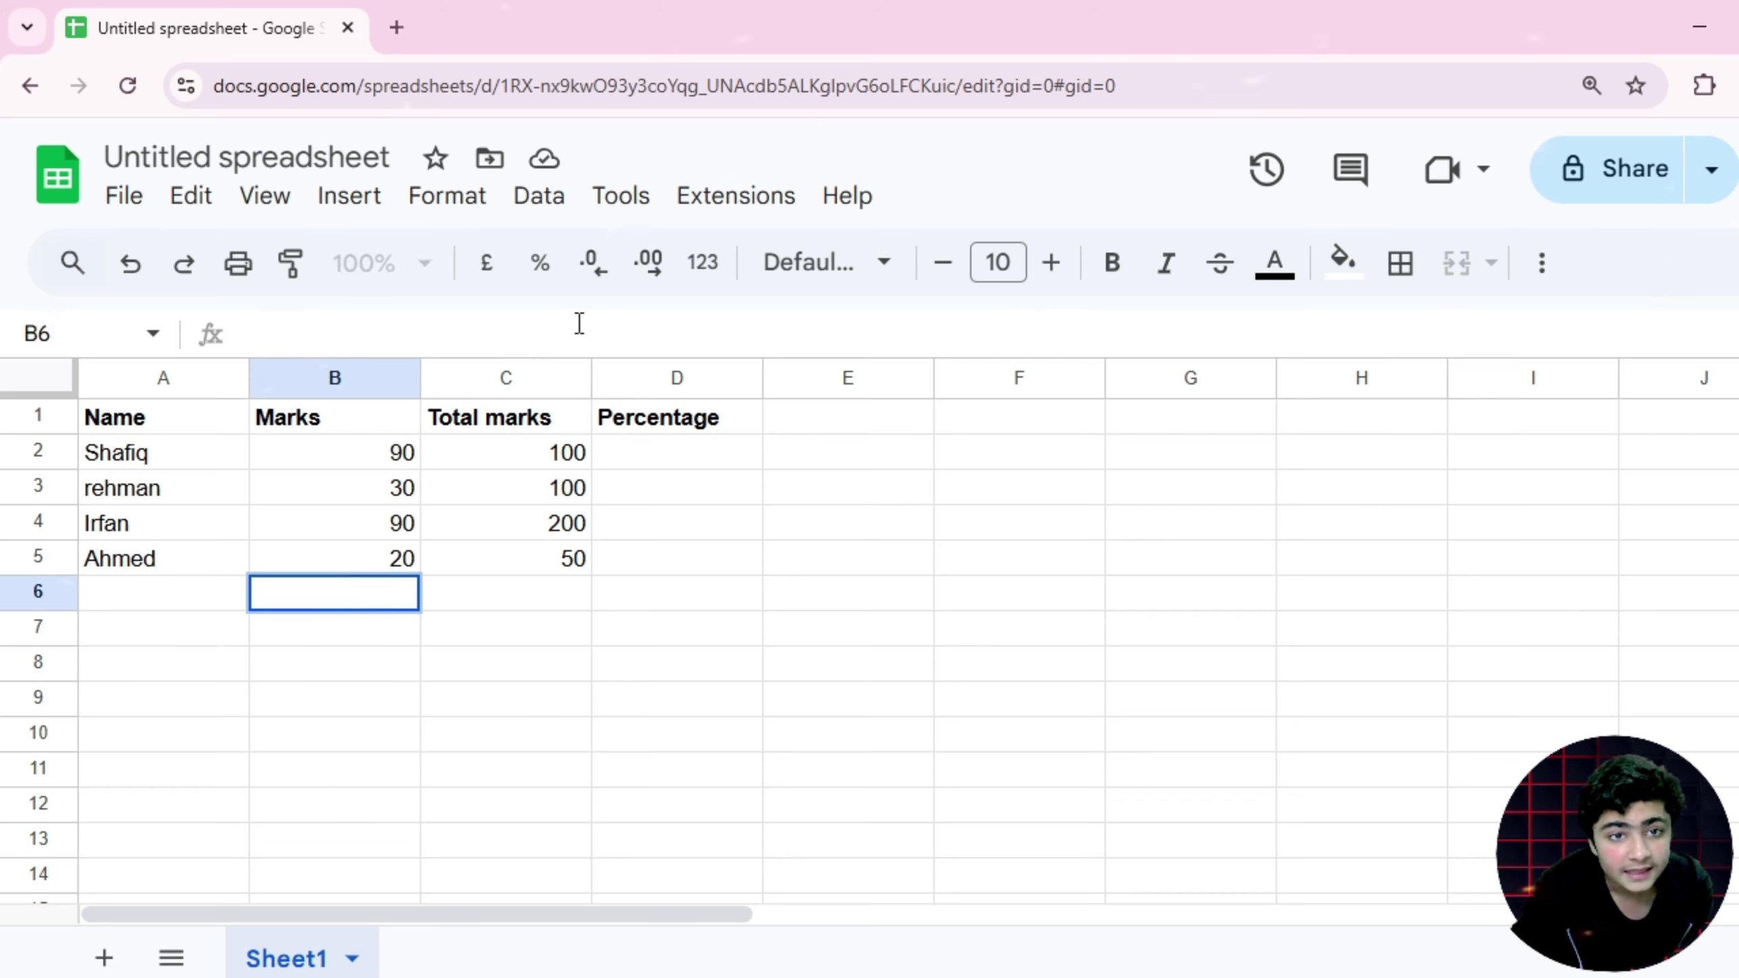
{"action": "type", "text": "Marks"}
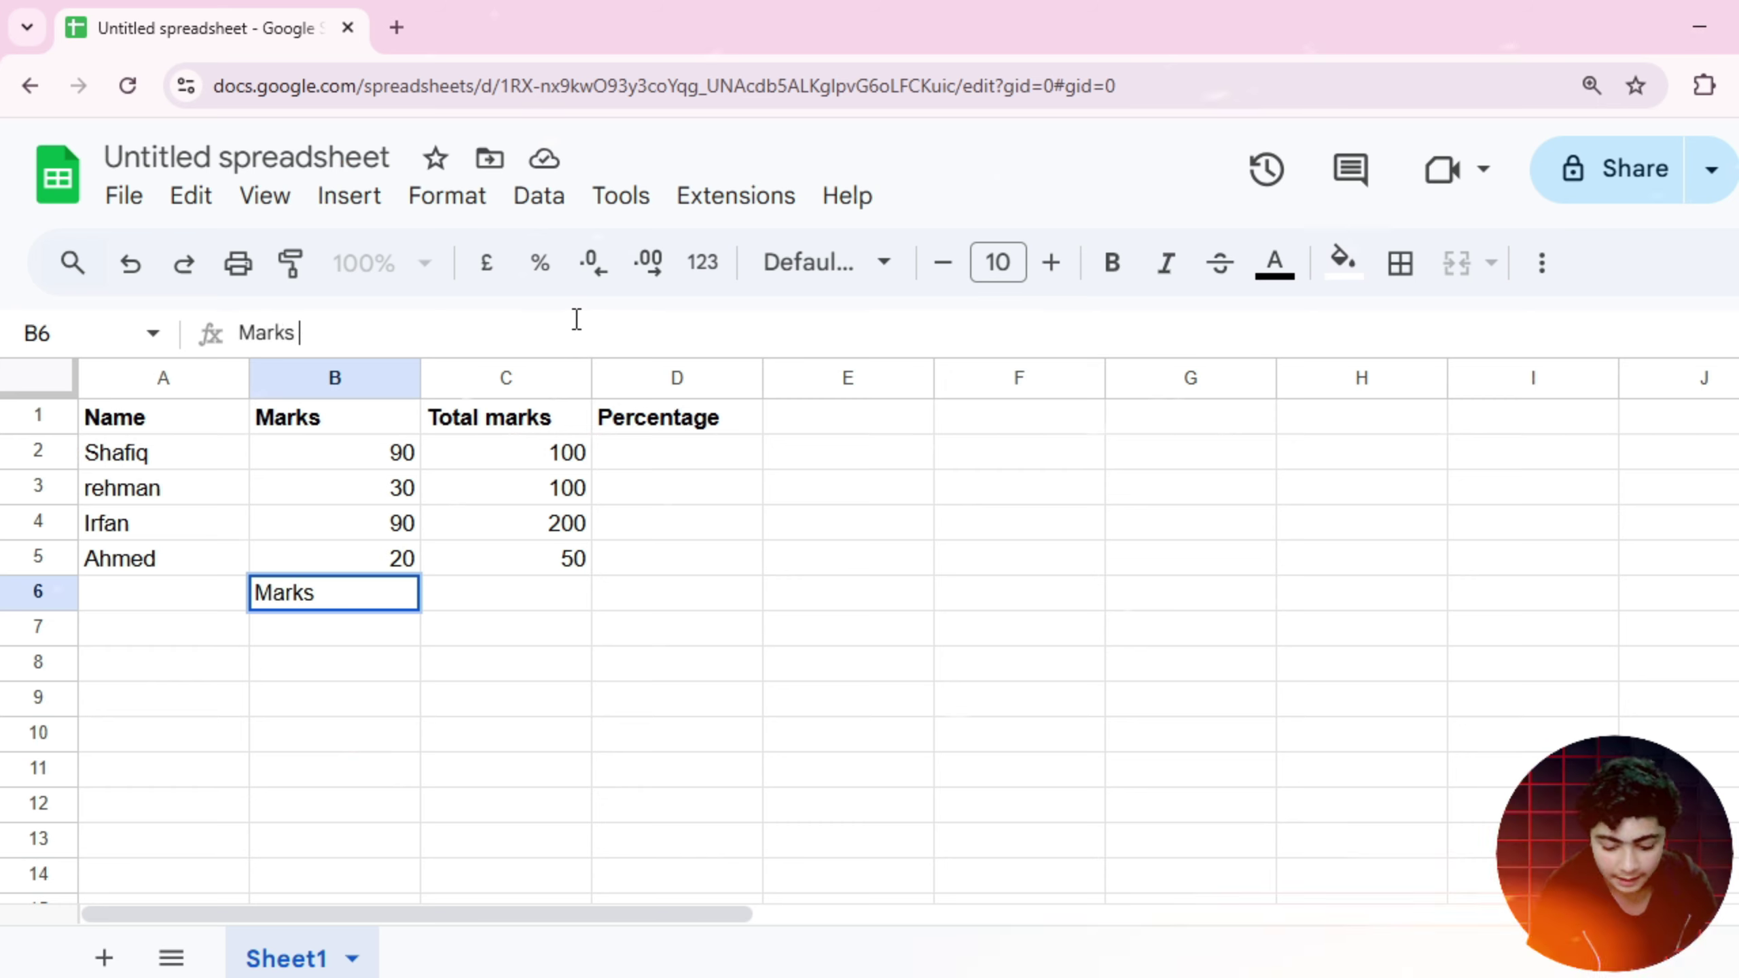
{"action": "type", "text": " num"}
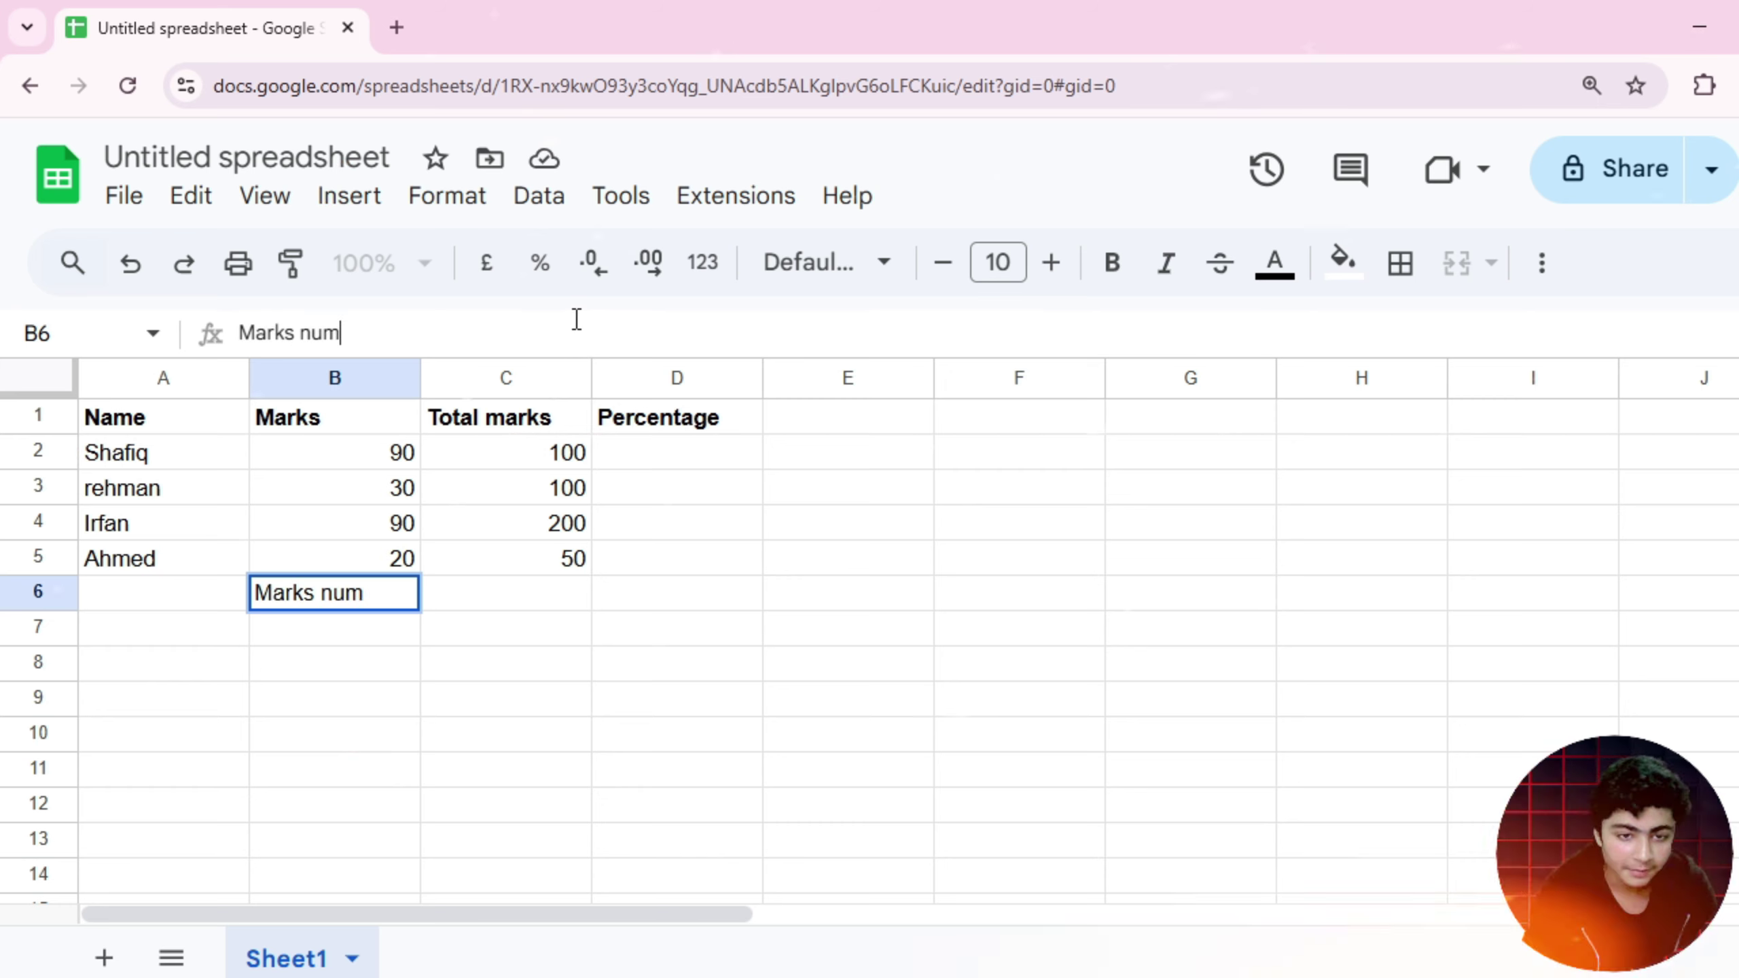
{"action": "key", "text": "BackSpace"}
{"action": "key", "text": "BackSpace"}
{"action": "key", "text": "BackSpace"}
{"action": "key", "text": "BackSpace"}
{"action": "key", "text": "BackSpace"}
{"action": "key", "text": "BackSpace"}
{"action": "key", "text": "BackSpace"}
{"action": "key", "text": "BackSpace"}
{"action": "key", "text": "BackSpace"}
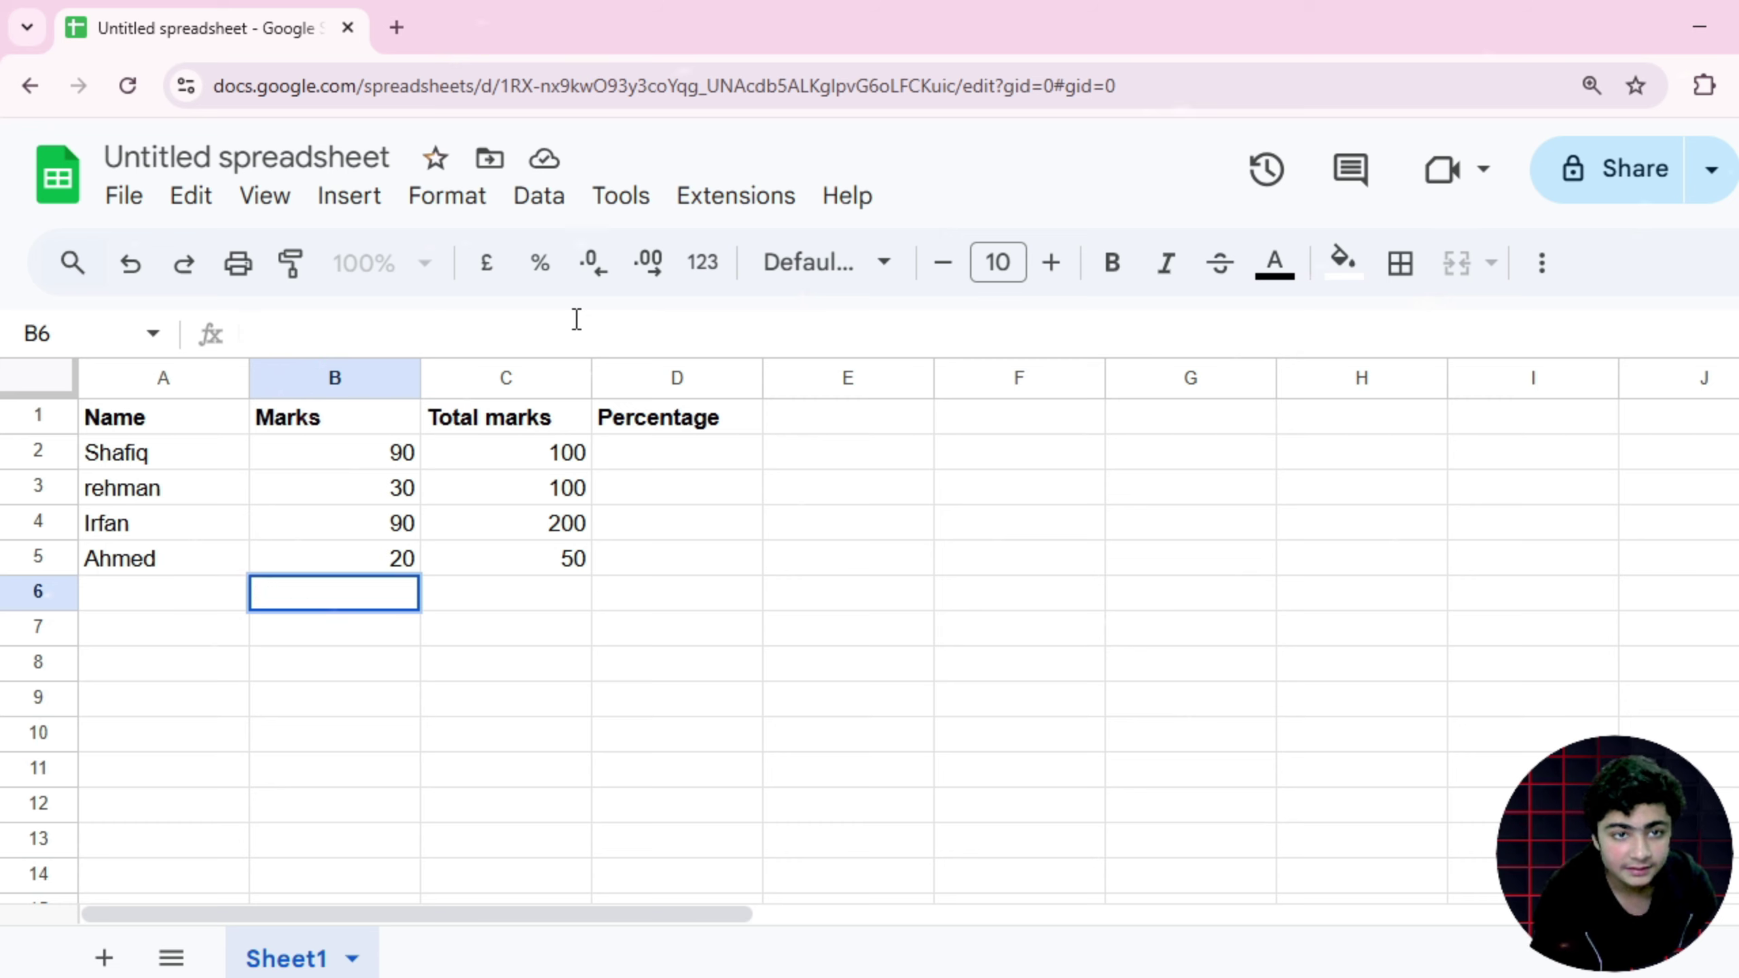
{"action": "type", "text": "toatl num hai"}
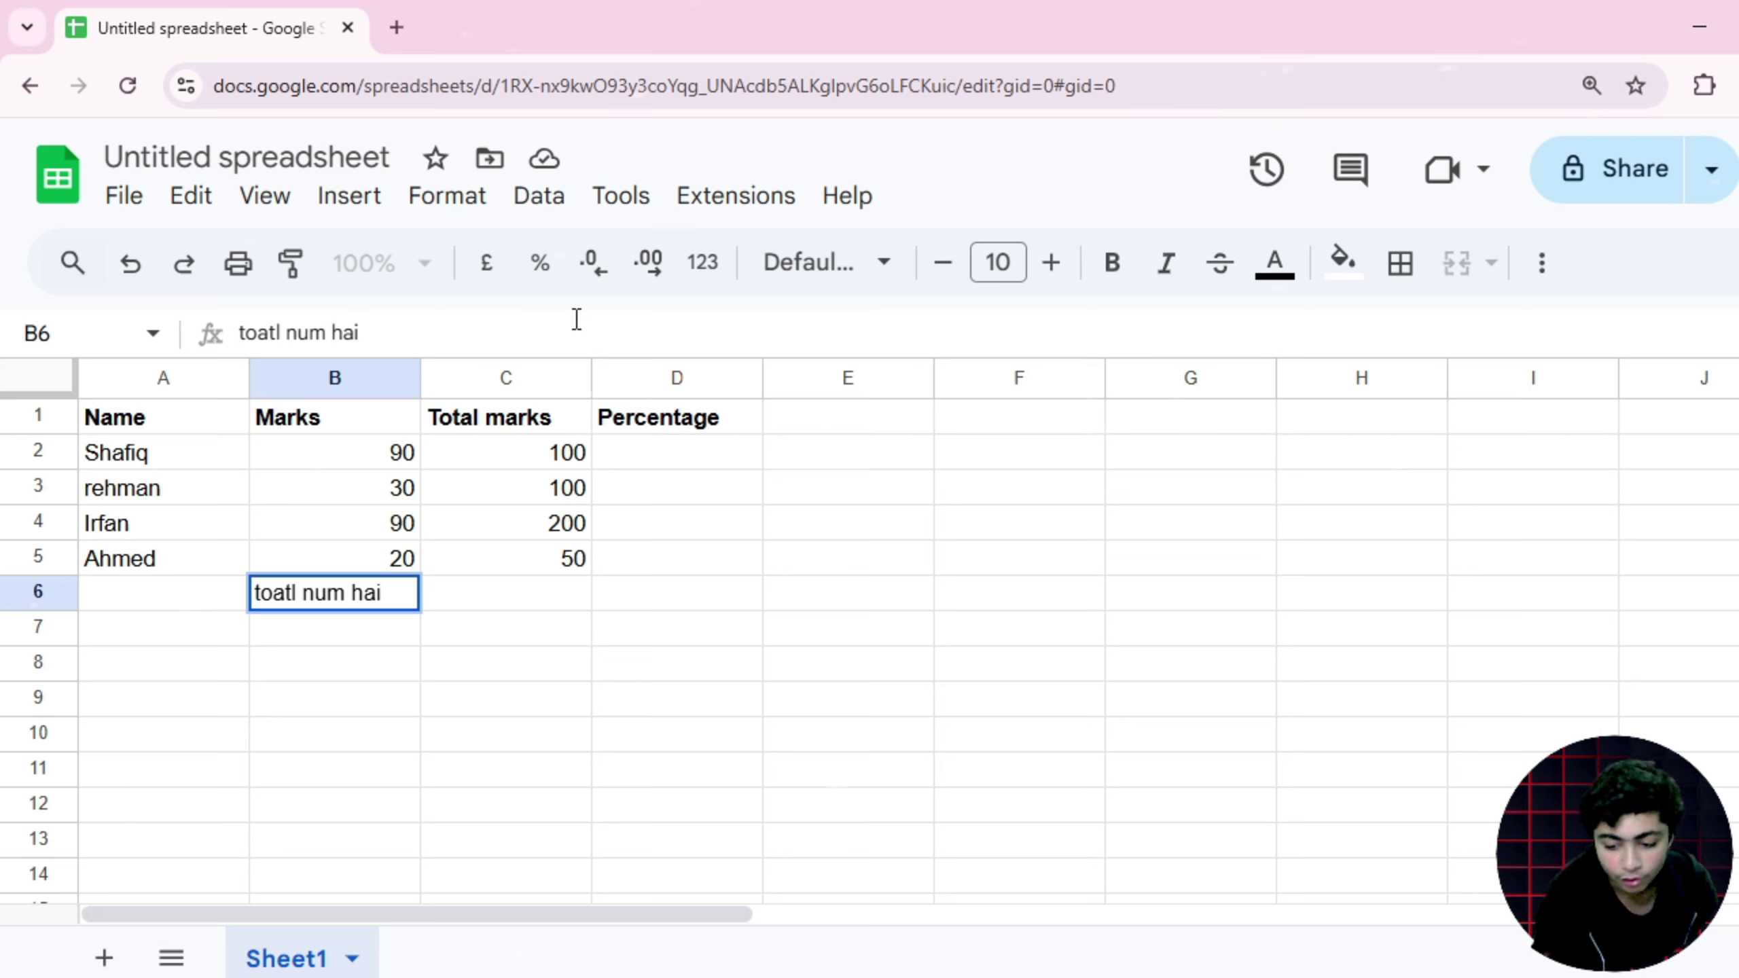
{"action": "key", "text": "BackSpace"}
{"action": "key", "text": "BackSpace"}
{"action": "key", "text": "BackSpace"}
{"action": "key", "text": "BackSpace"}
{"action": "key", "text": "BackSpace"}
{"action": "key", "text": "BackSpace"}
{"action": "key", "text": "BackSpace"}
{"action": "key", "text": "BackSpace"}
{"action": "key", "text": "BackSpace"}
{"action": "key", "text": "BackSpace"}
{"action": "key", "text": "BackSpace"}
{"action": "key", "text": "BackSpace"}
{"action": "key", "text": "BackSpace"}
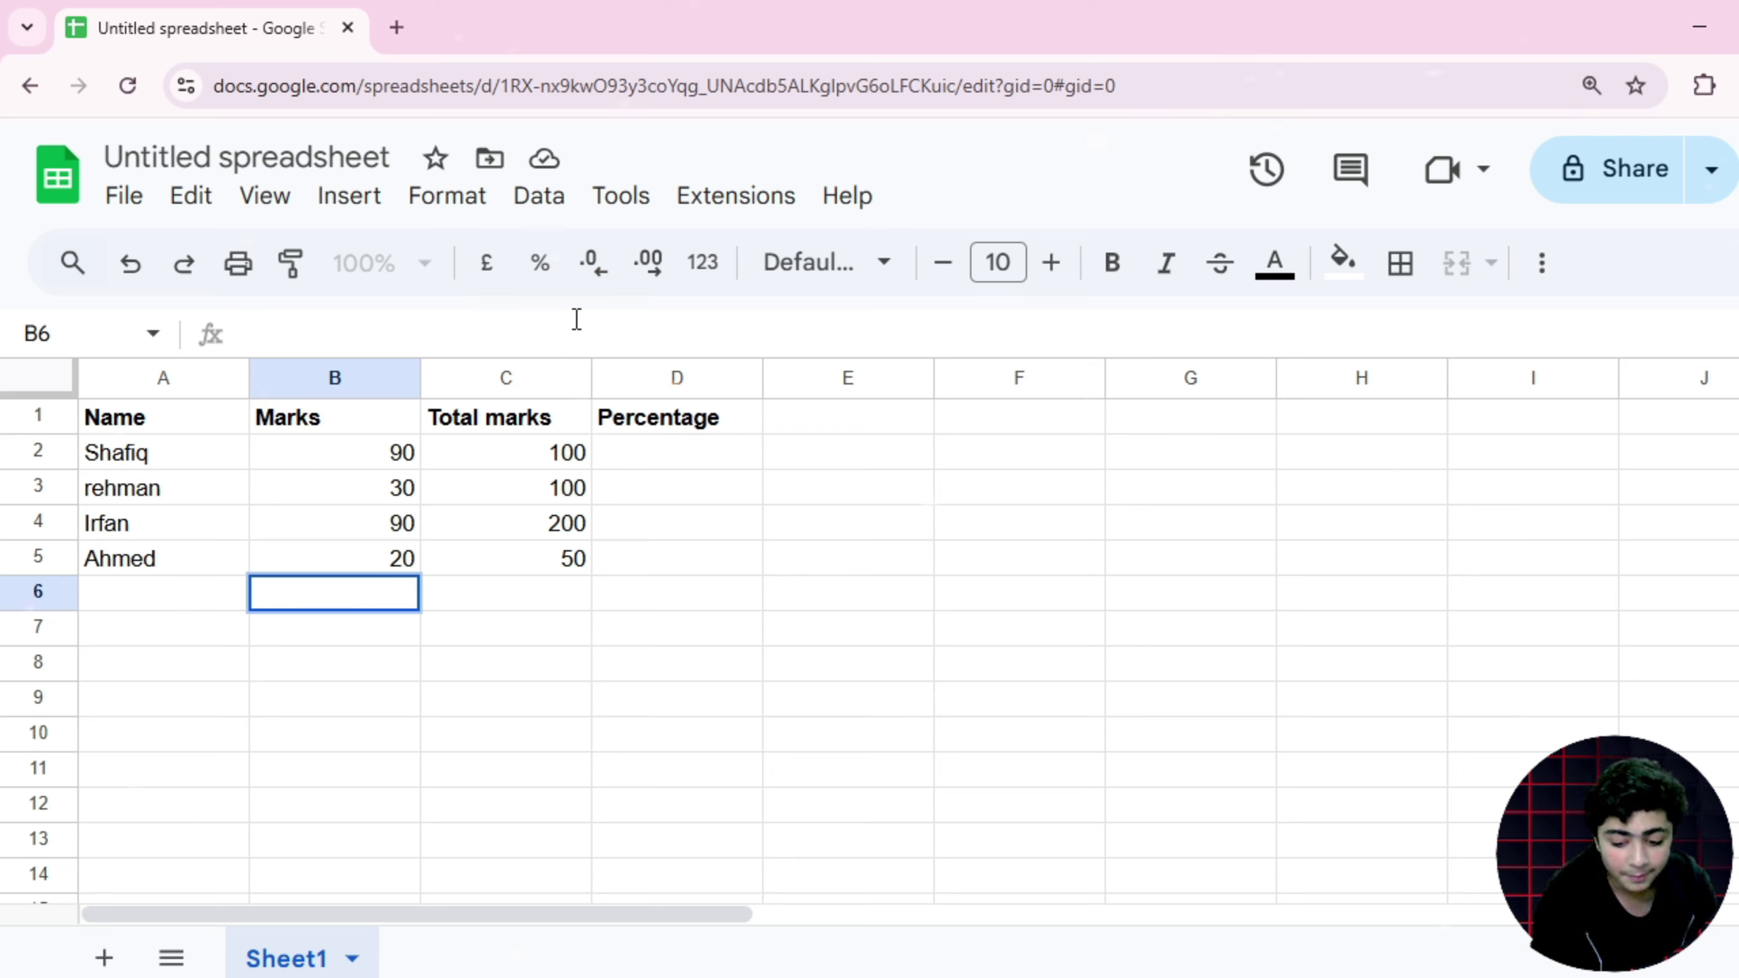
{"action": "type", "text": "percentage"}
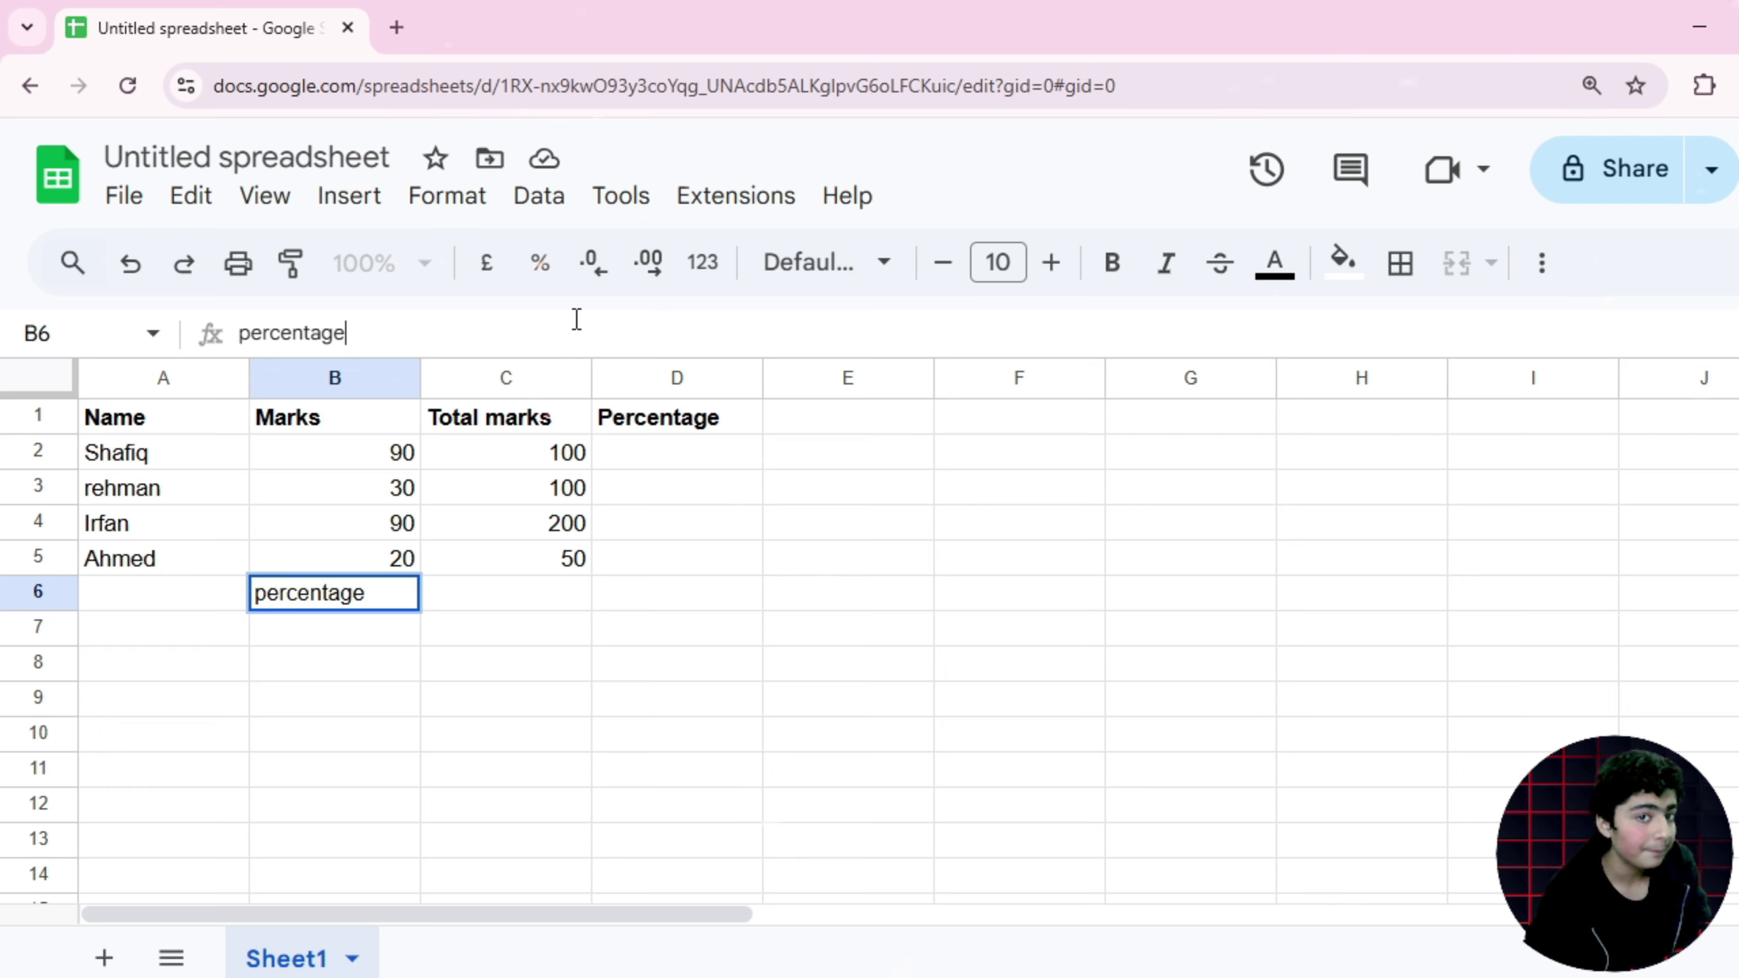
{"action": "key", "text": "BackSpace"}
{"action": "key", "text": "BackSpace"}
{"action": "key", "text": "BackSpace"}
{"action": "key", "text": "BackSpace"}
{"action": "key", "text": "BackSpace"}
{"action": "key", "text": "BackSpace"}
{"action": "key", "text": "BackSpace"}
{"action": "key", "text": "BackSpace"}
{"action": "key", "text": "BackSpace"}
{"action": "key", "text": "BackSpace"}
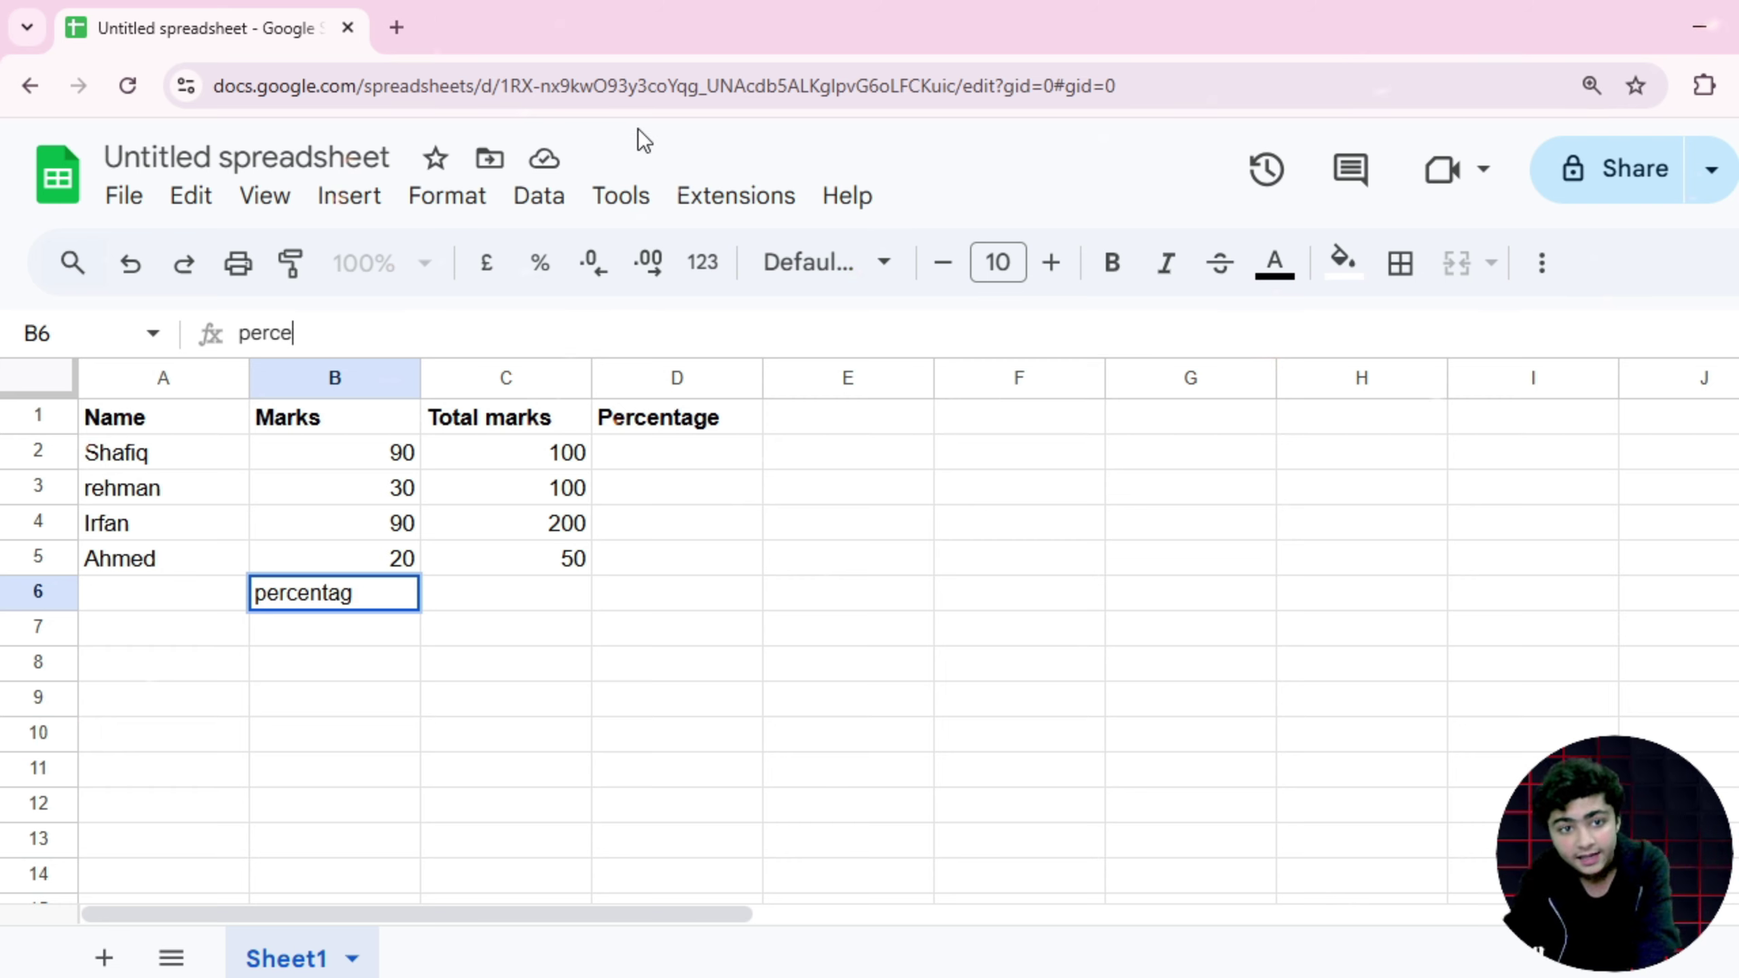
{"action": "left_click", "coordinate": [470, 679]}
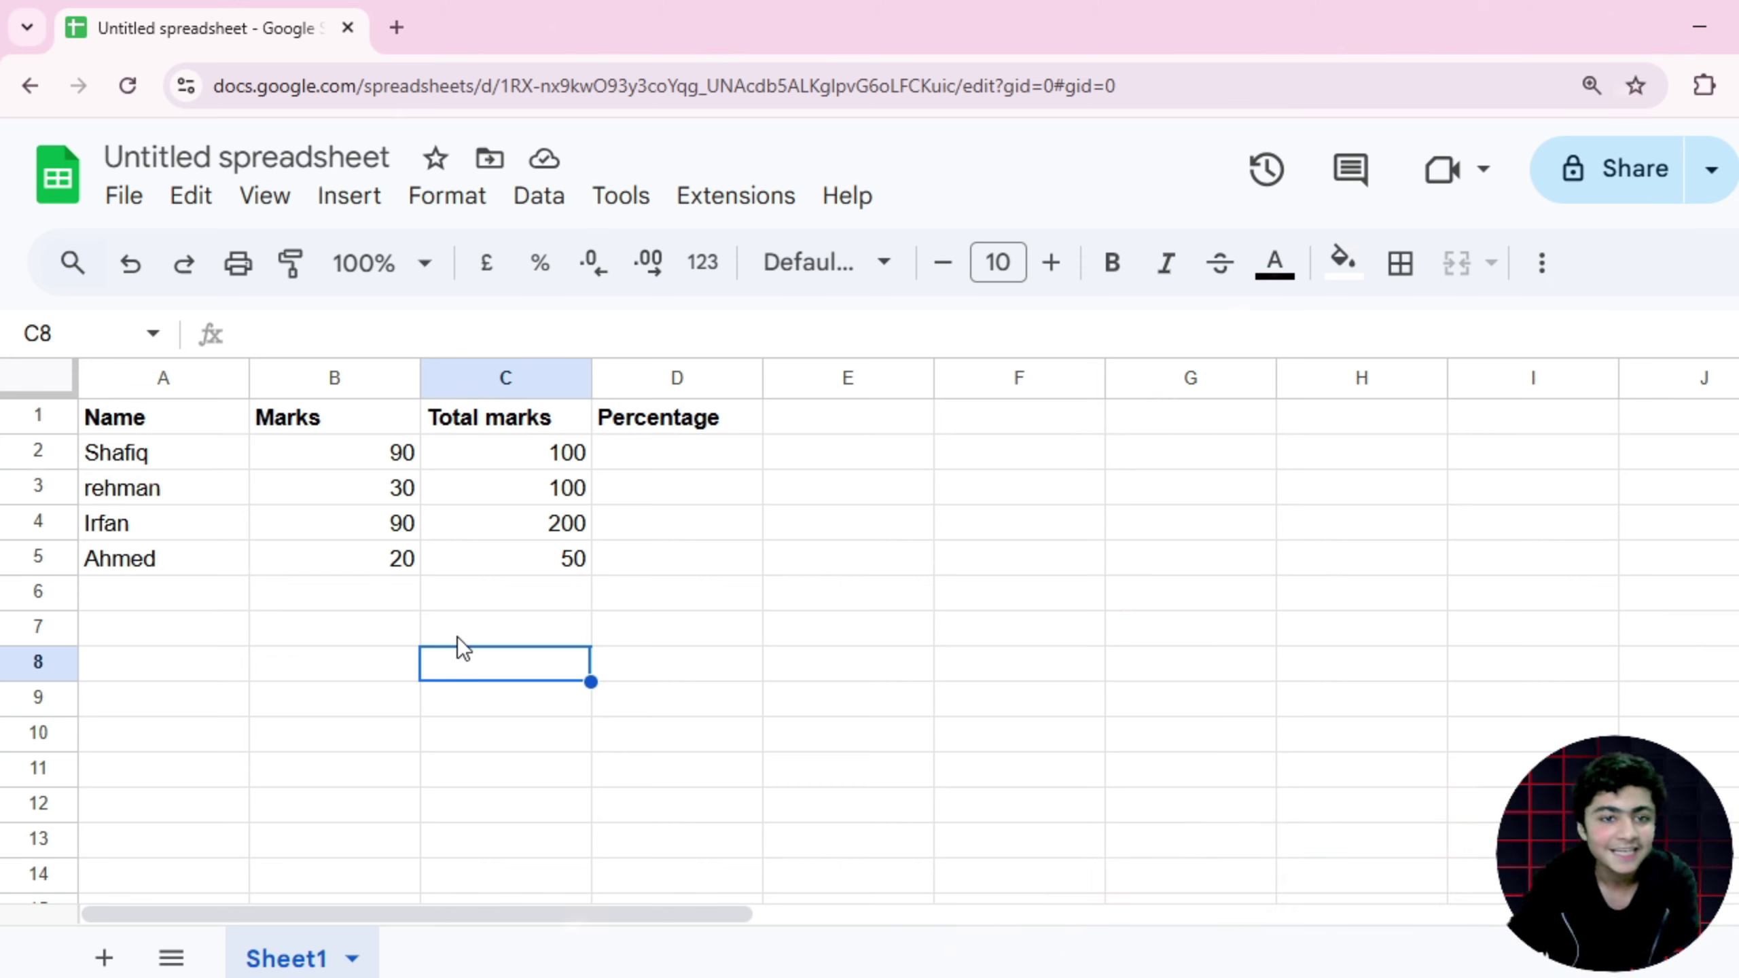
{"action": "left_click", "coordinate": [408, 620]}
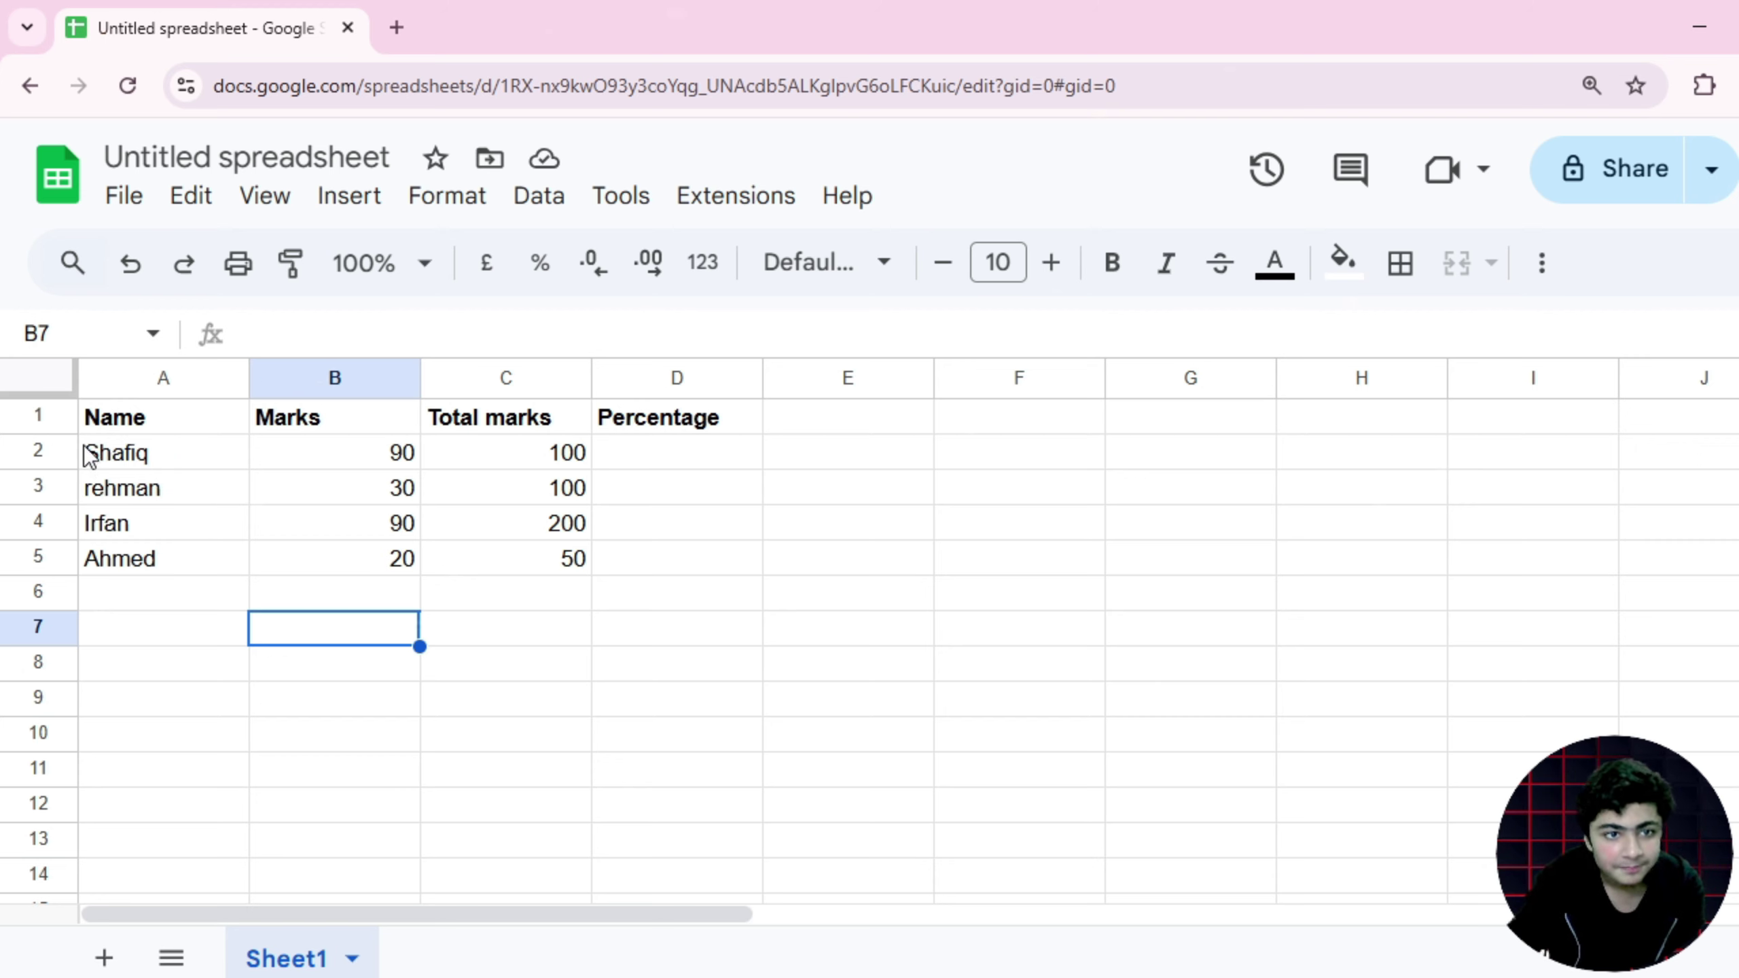
{"action": "left_click", "coordinate": [284, 332]}
{"action": "left_click", "coordinate": [669, 454]}
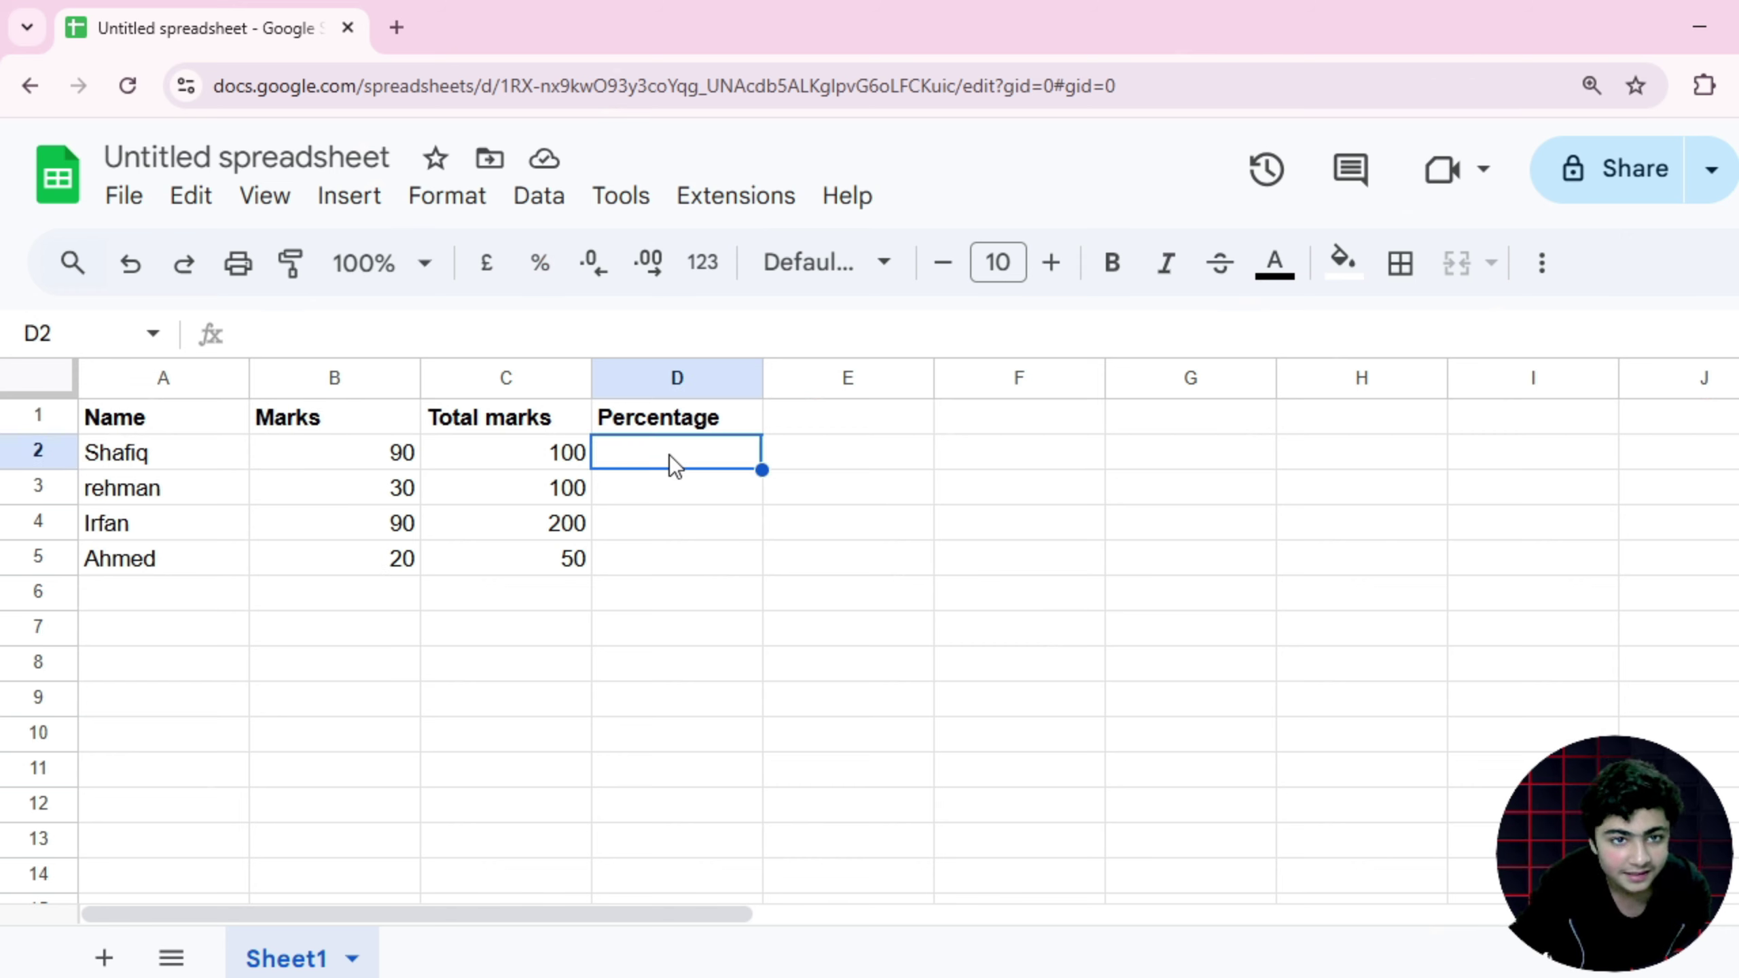
{"action": "double_click", "coordinate": [687, 451]}
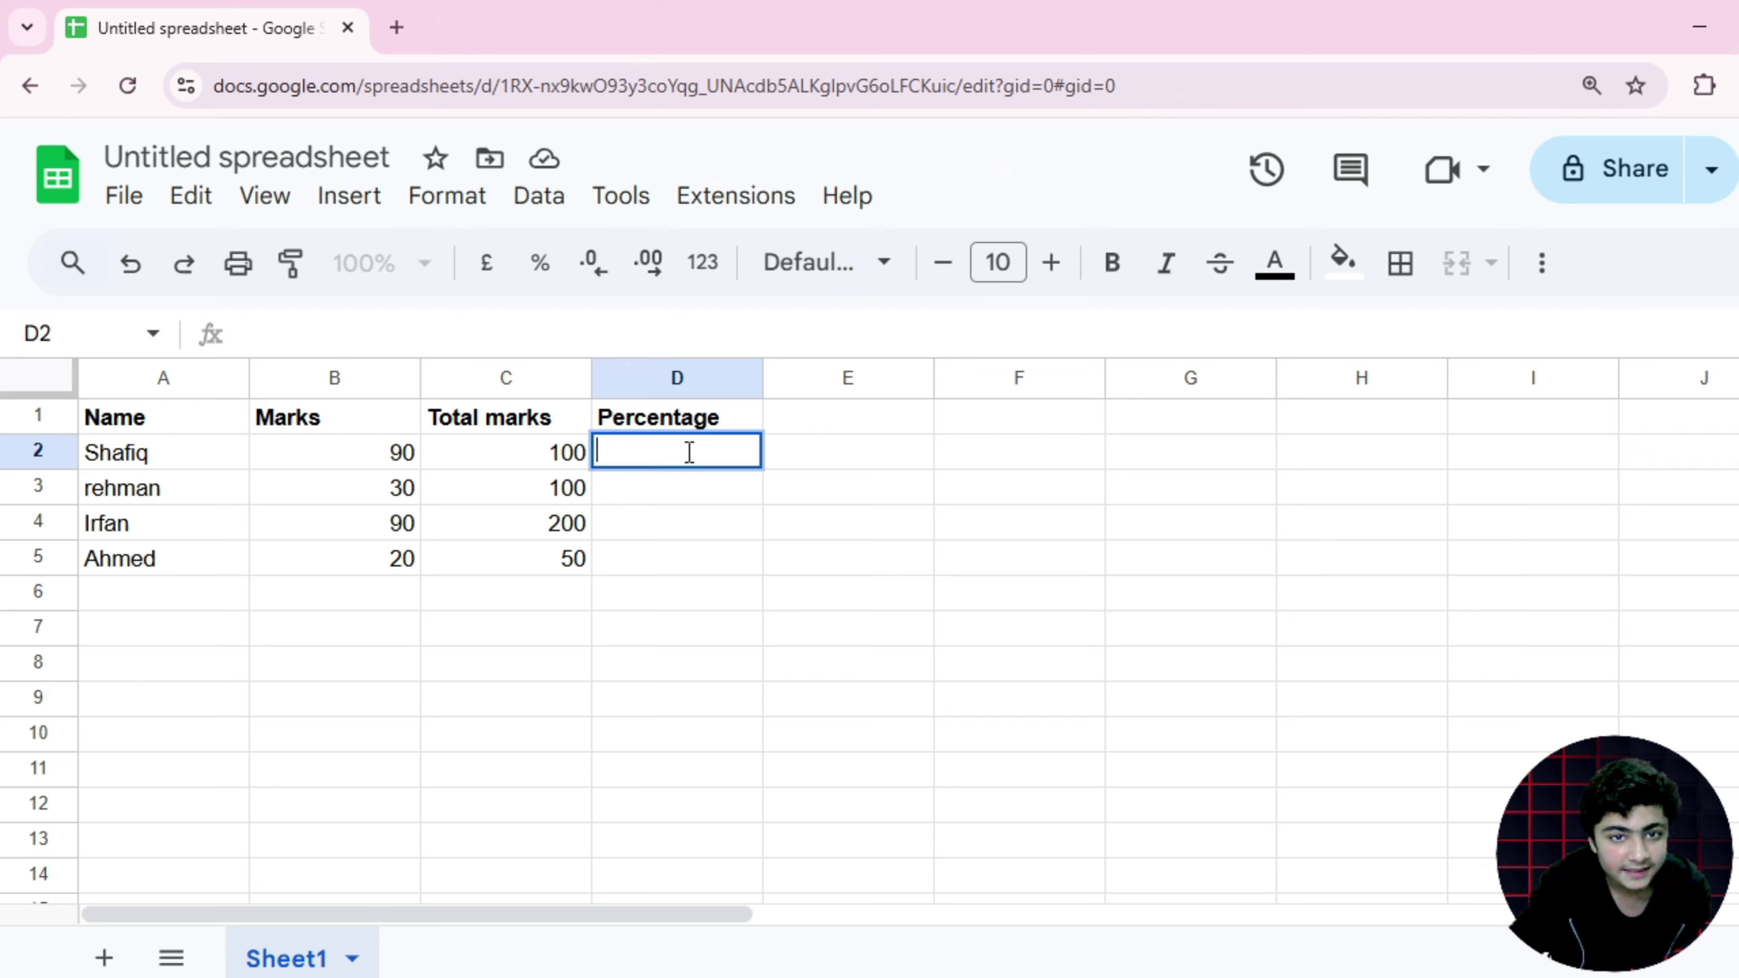
{"action": "key", "text": "Return"}
{"action": "left_click", "coordinate": [685, 455]}
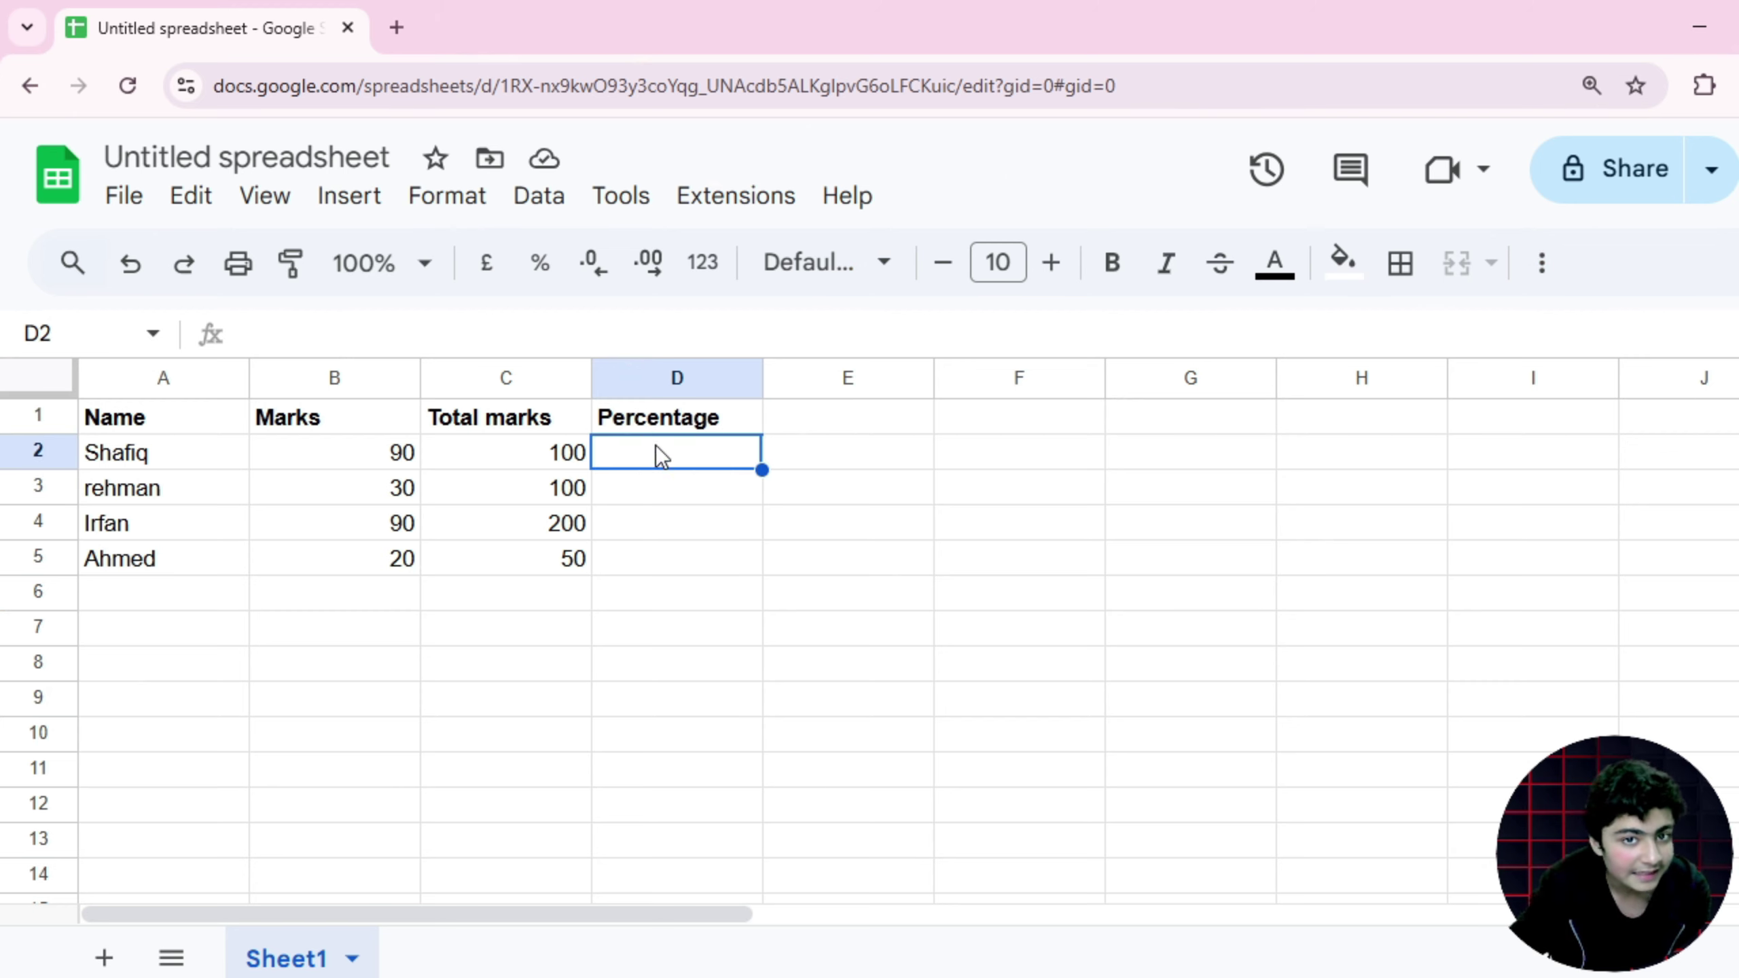
Start the percentage formula in D2 with an opening parenthesis and the first student's marks reference, =(B2
{"action": "left_click", "coordinate": [345, 335]}
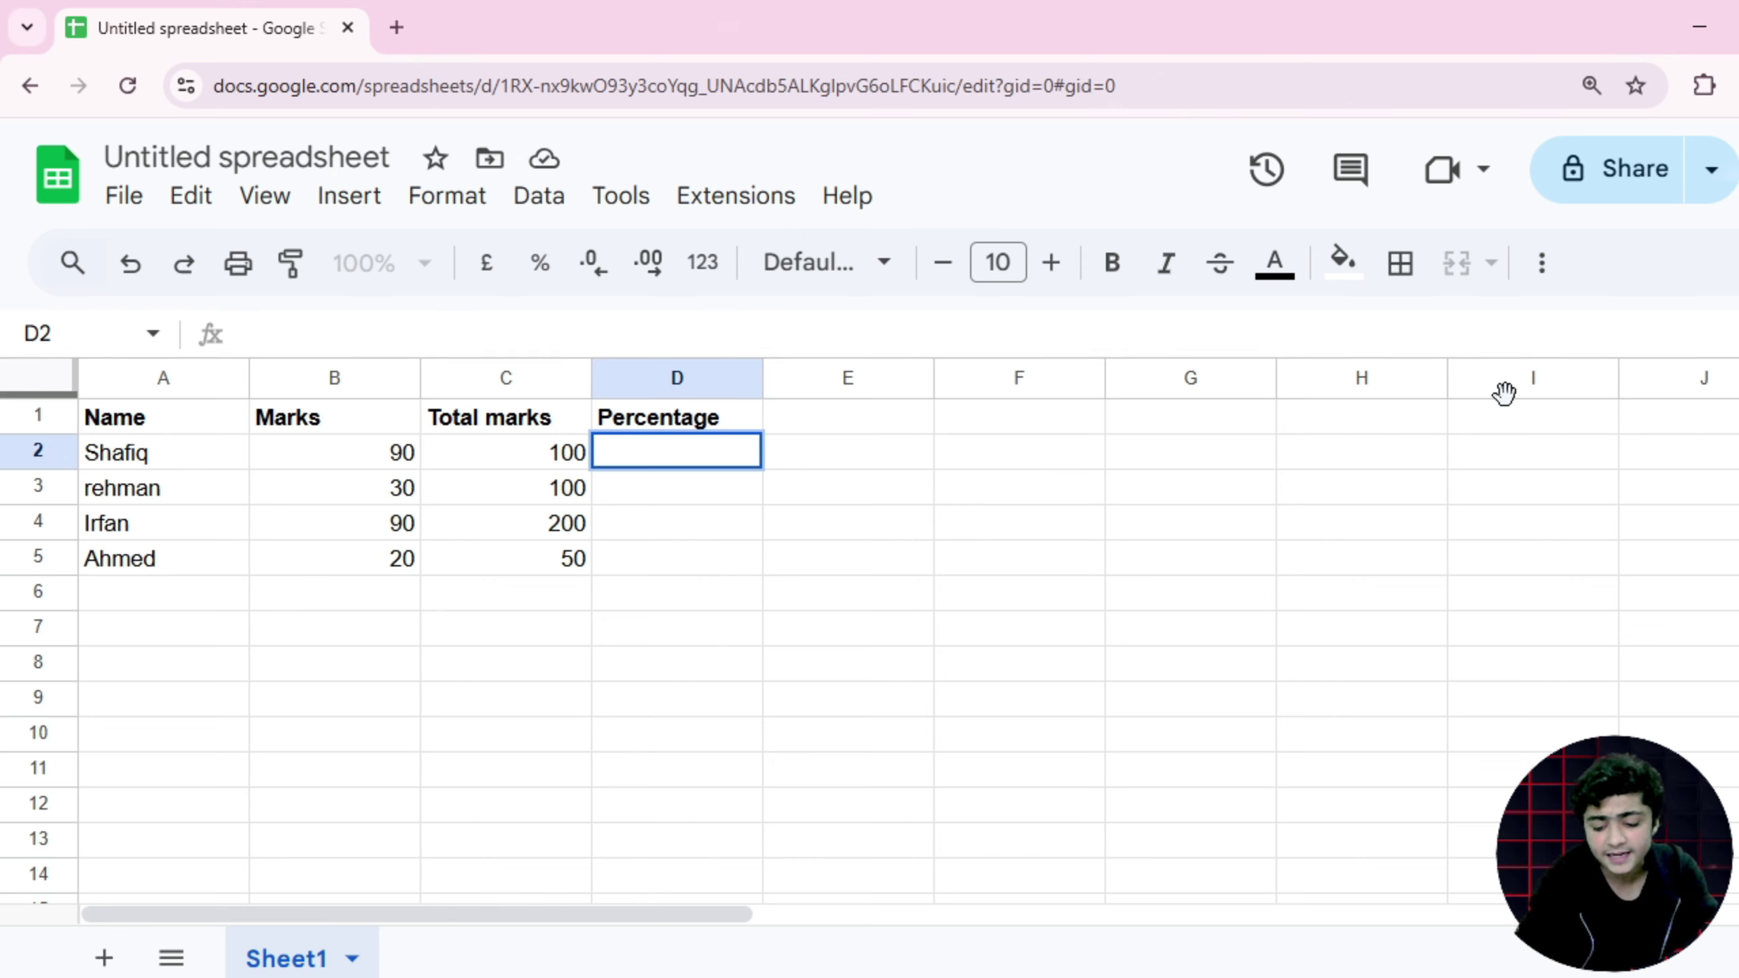
{"action": "type", "text": "="}
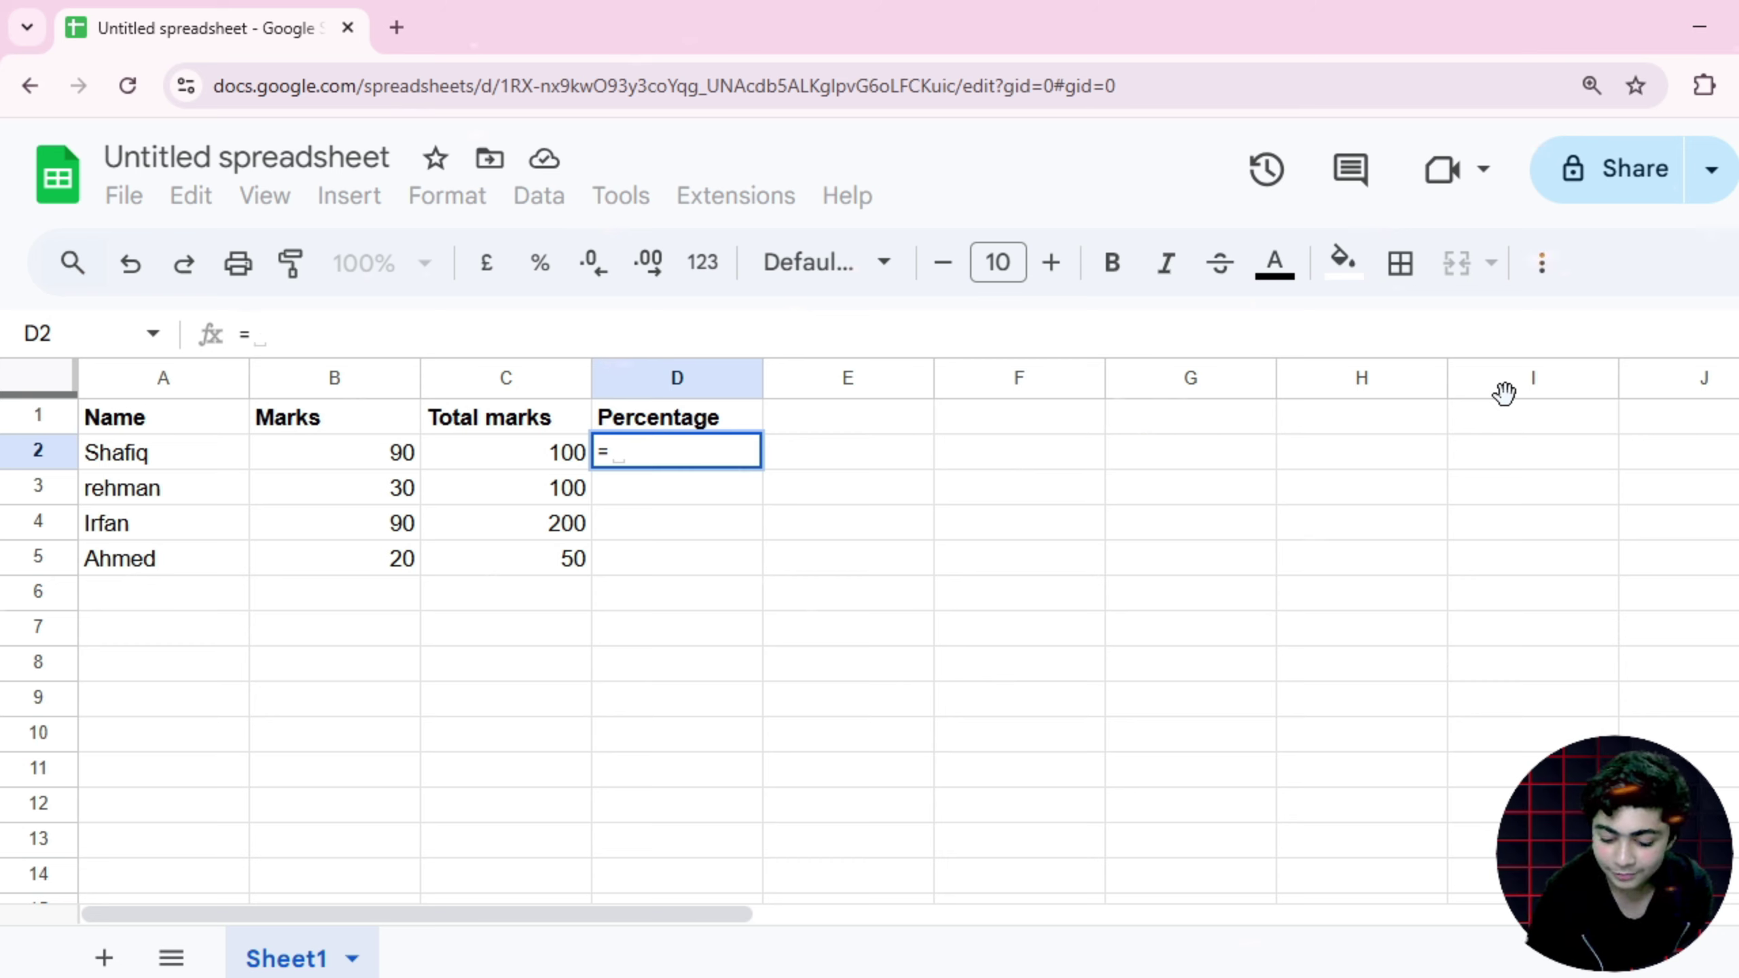
{"action": "type", "text": "("}
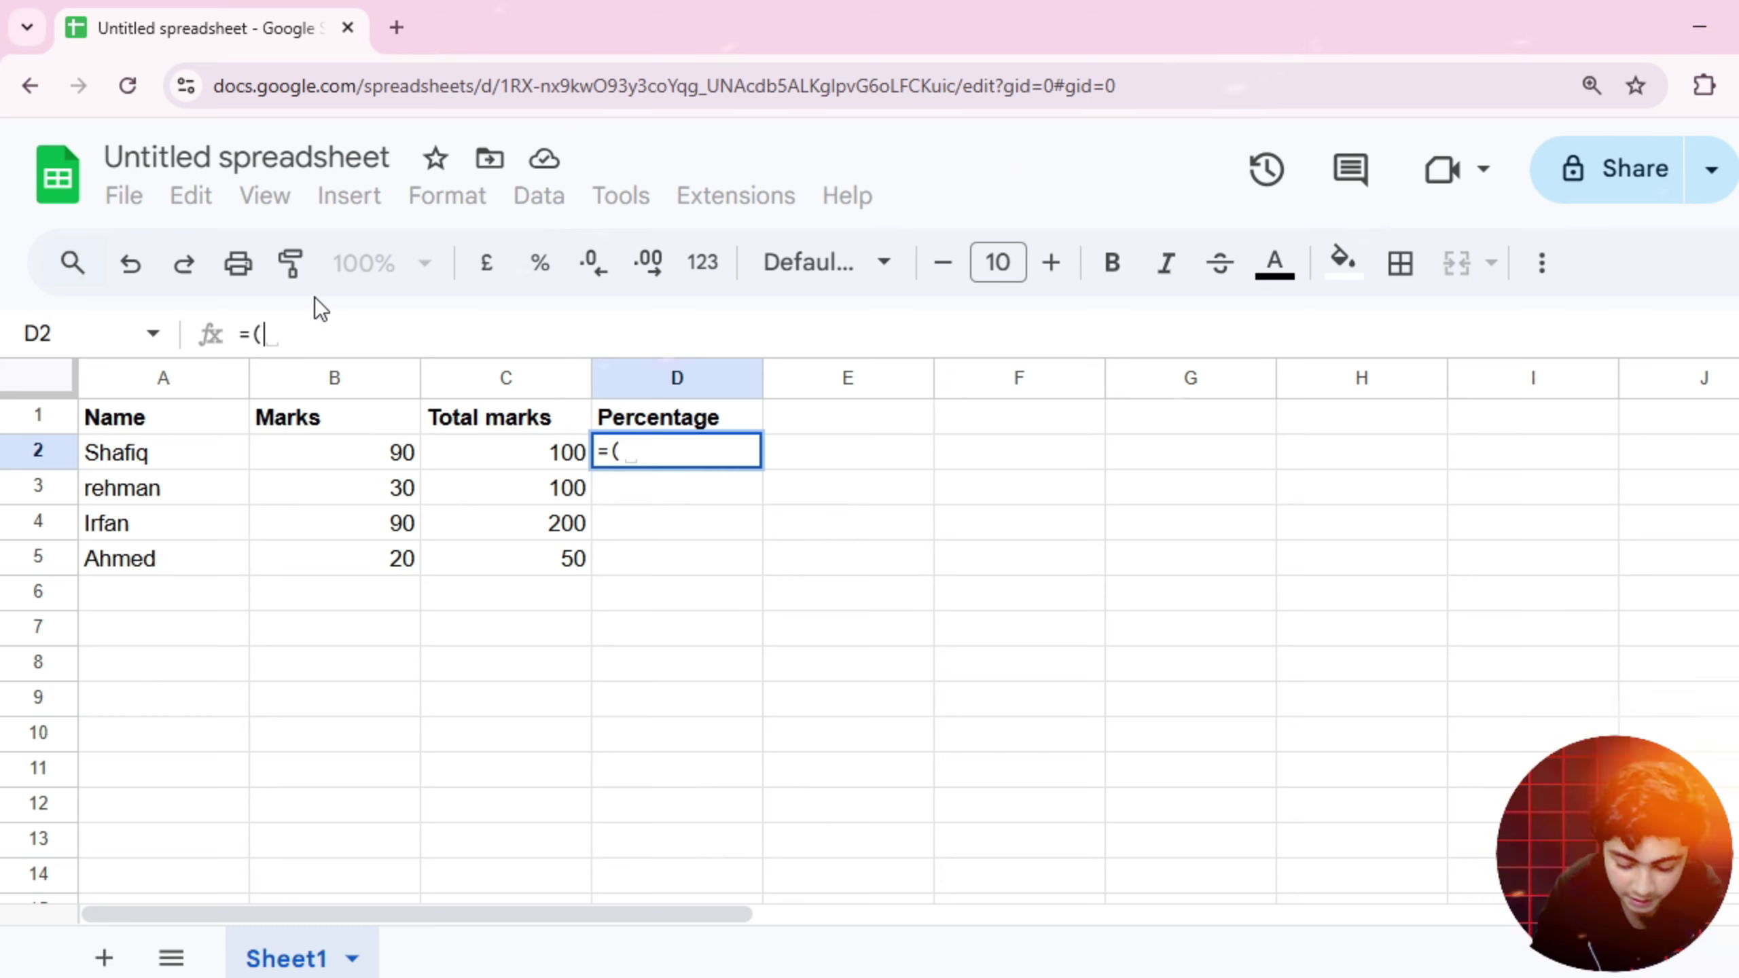
{"action": "type", "text": "BN2"}
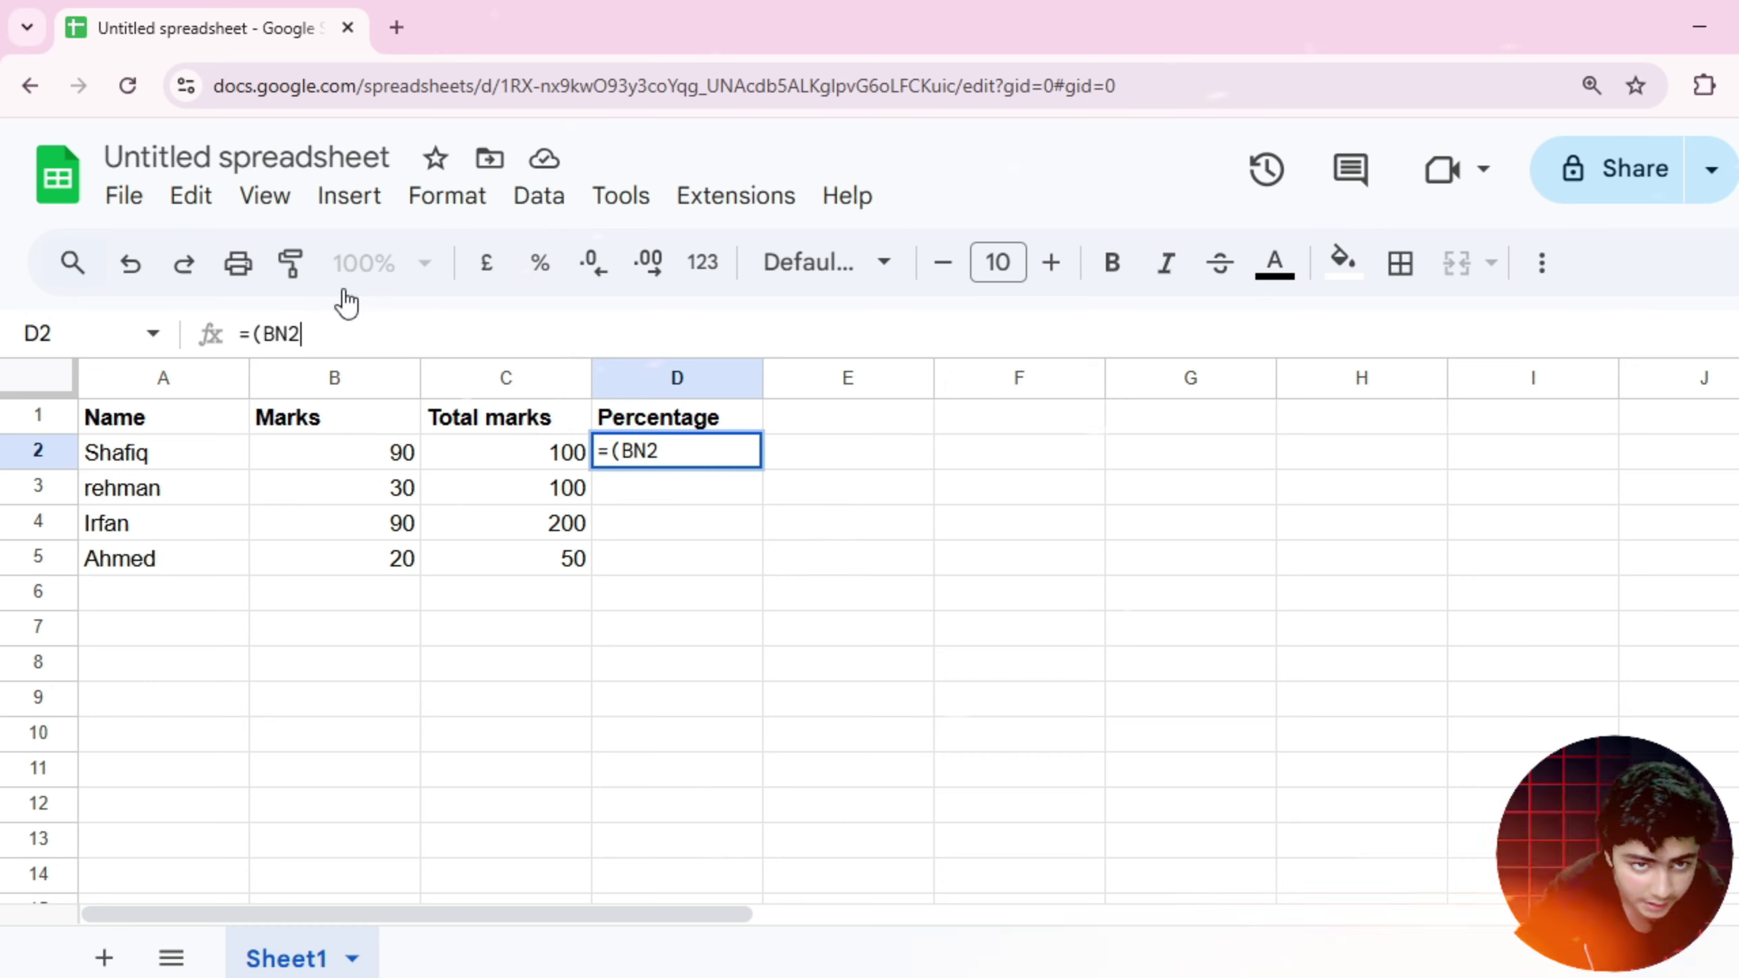
{"action": "key", "text": "Left"}
{"action": "key", "text": "BackSpace"}
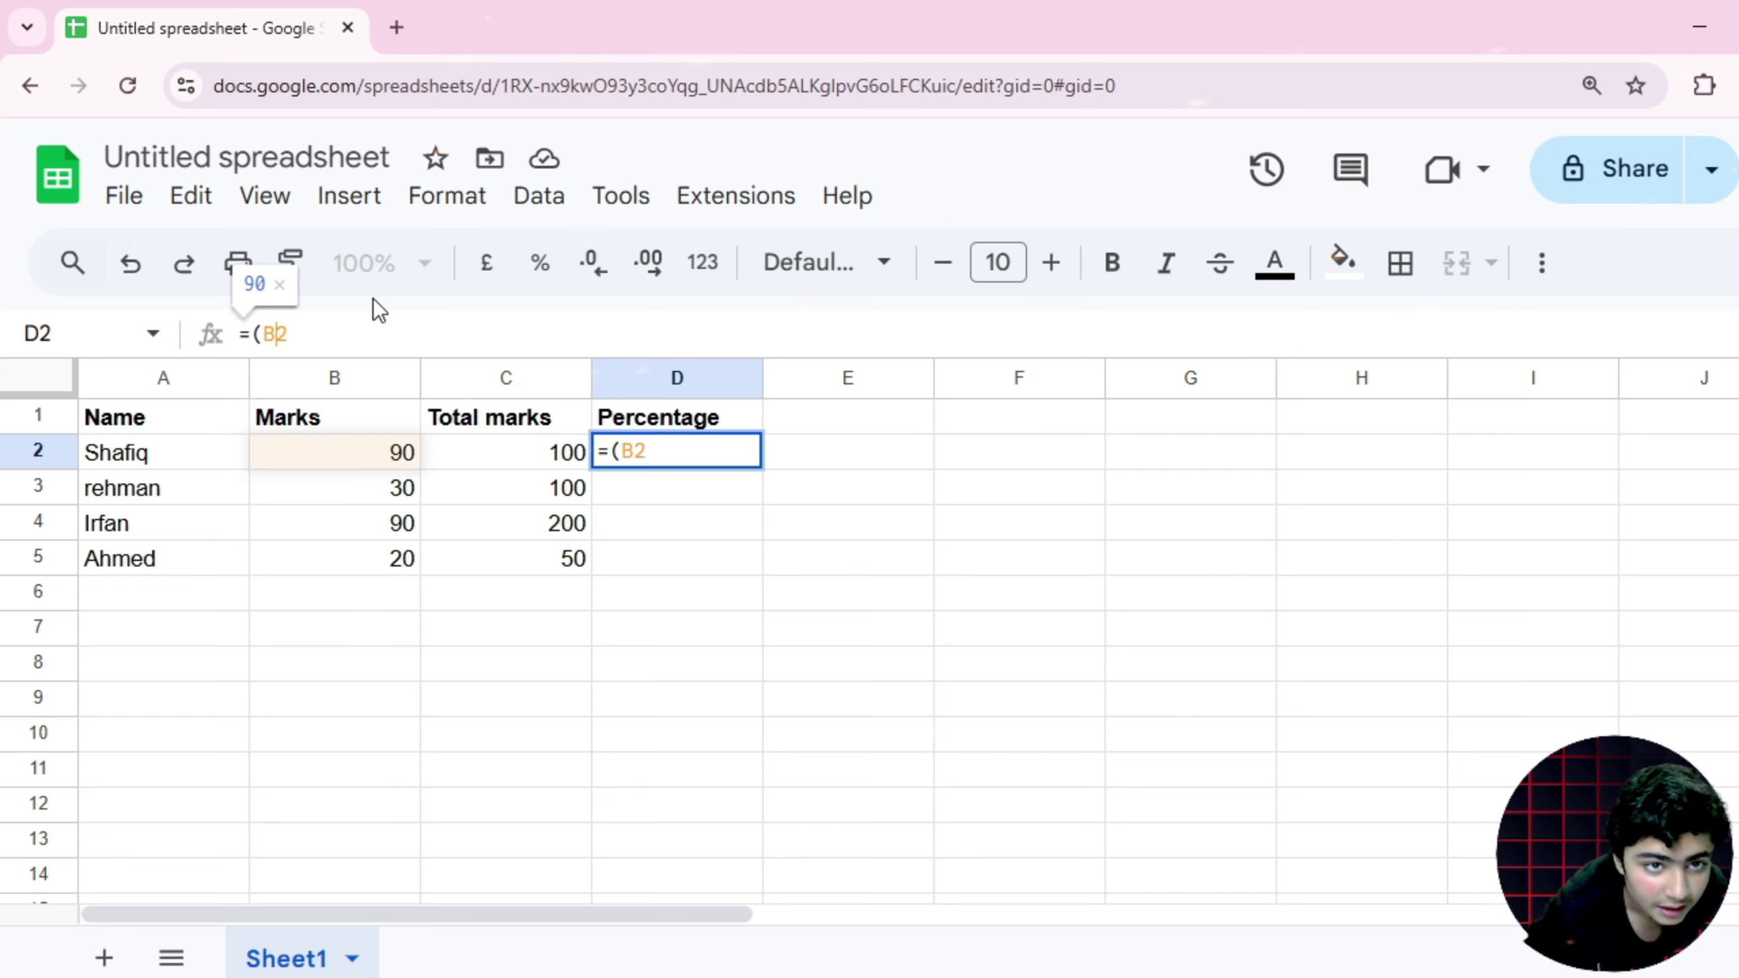
{"action": "key", "text": "Right"}
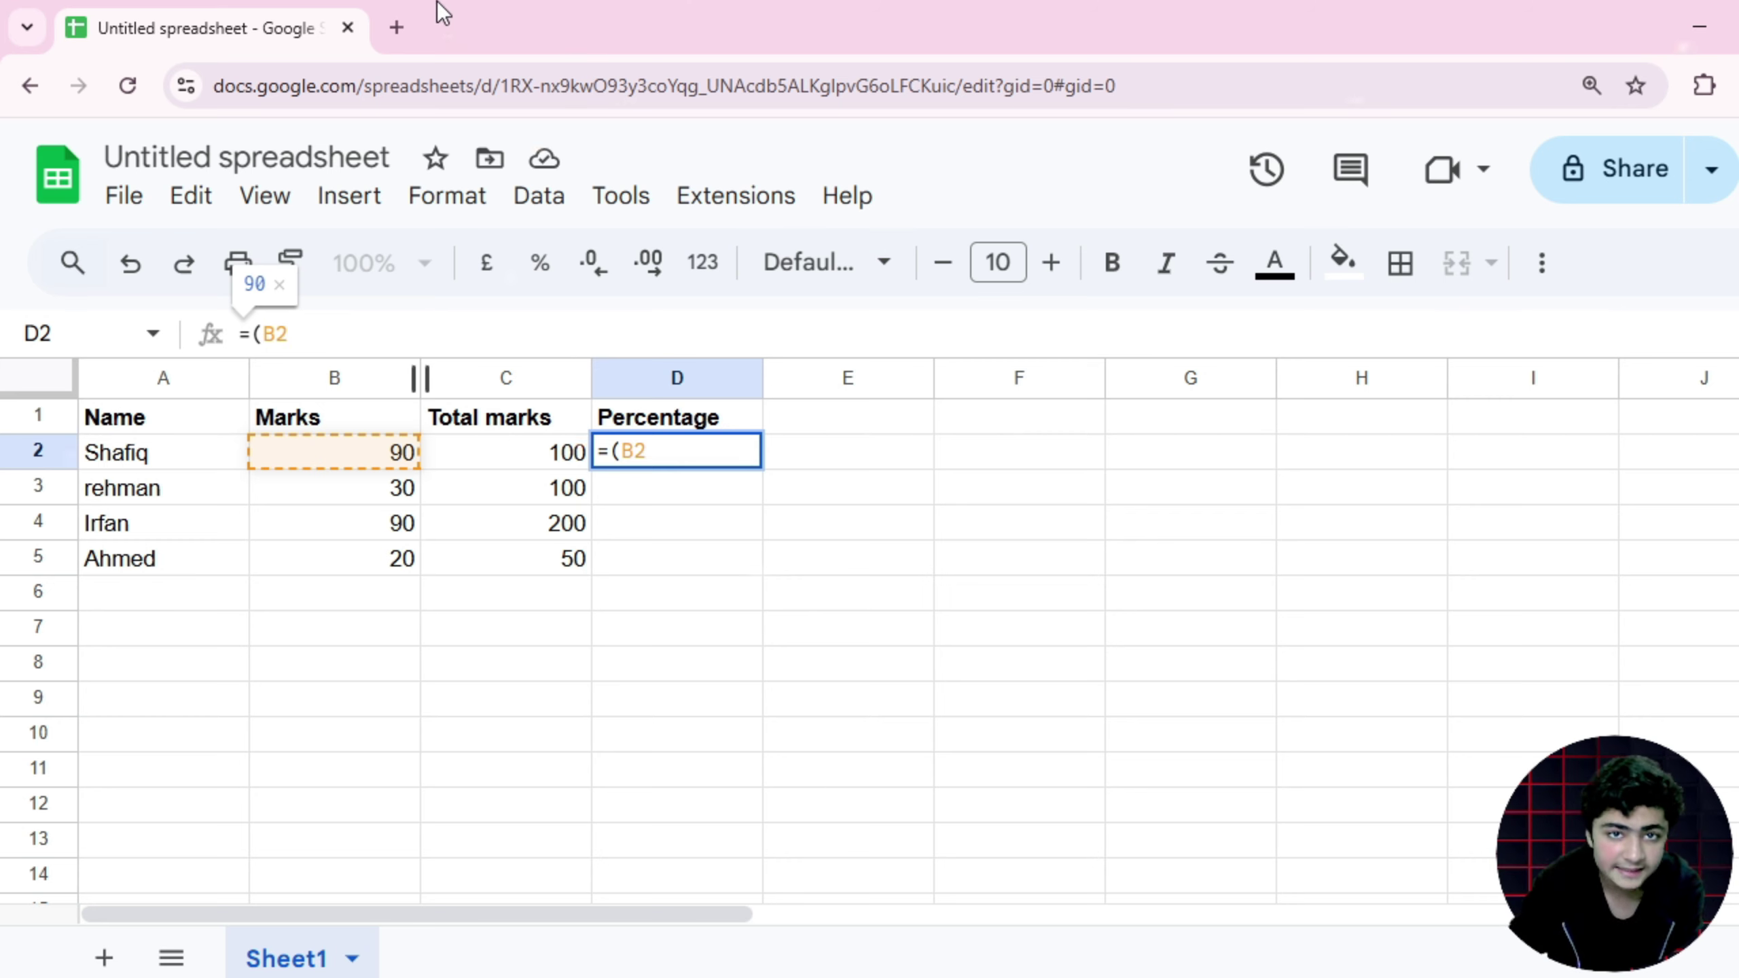
{"action": "left_click", "coordinate": [398, 29]}
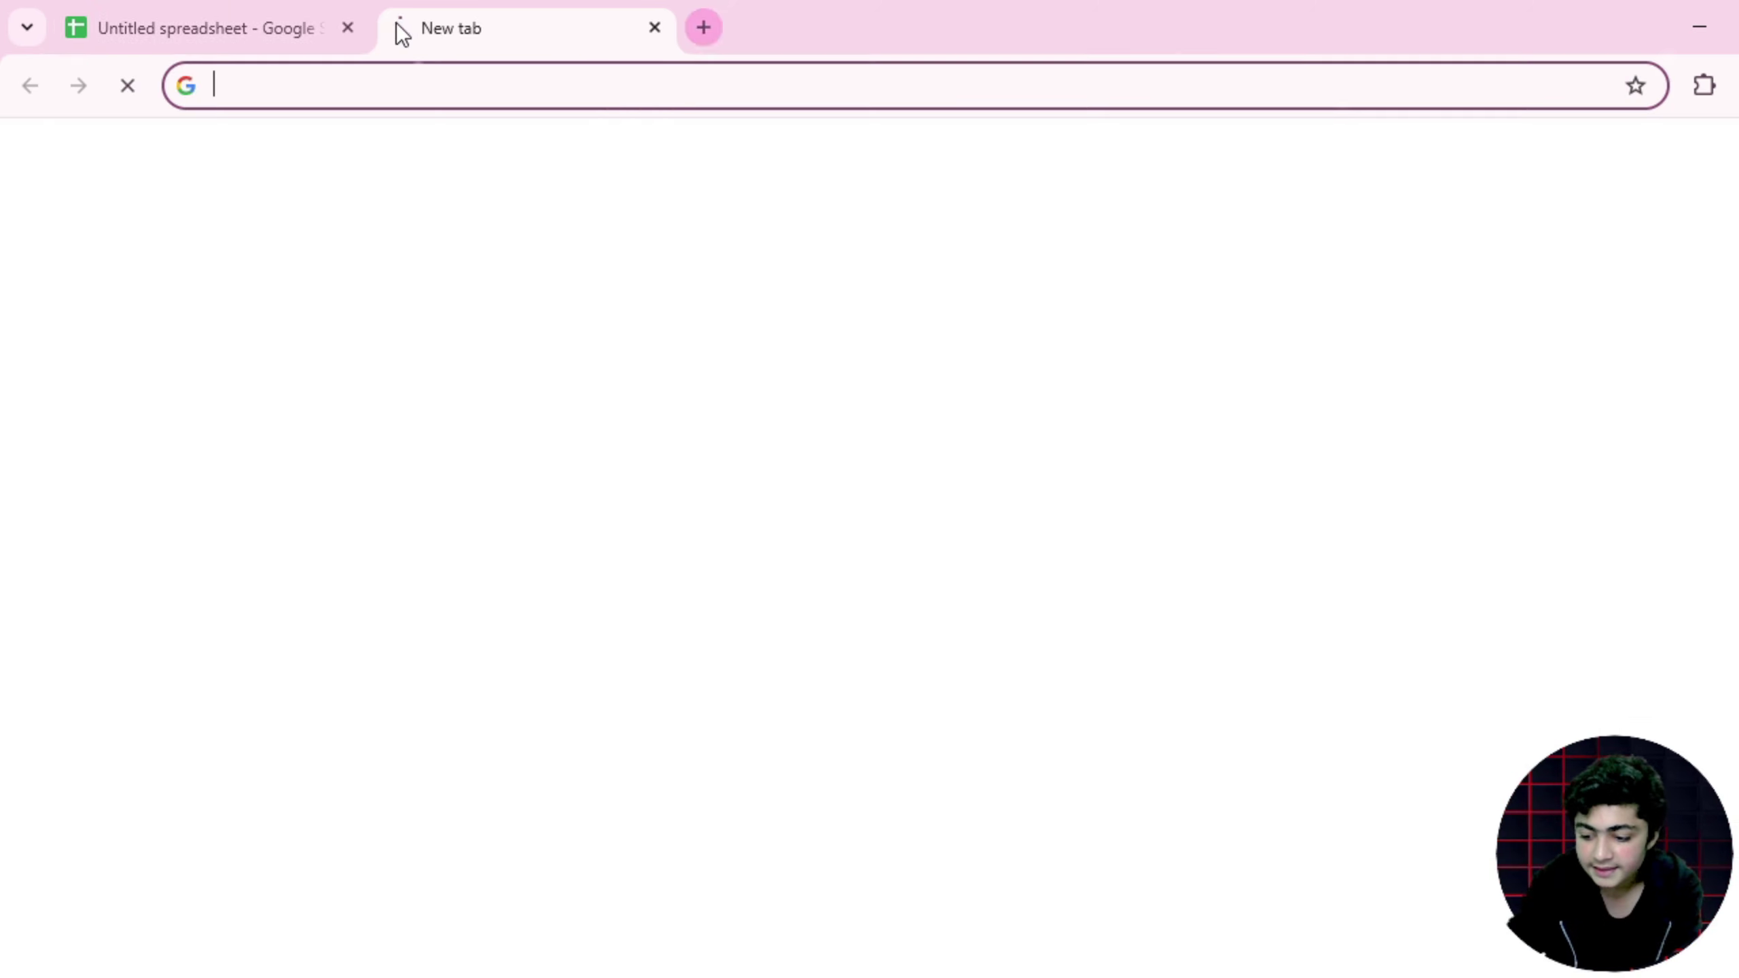
{"action": "type", "text": "/"}
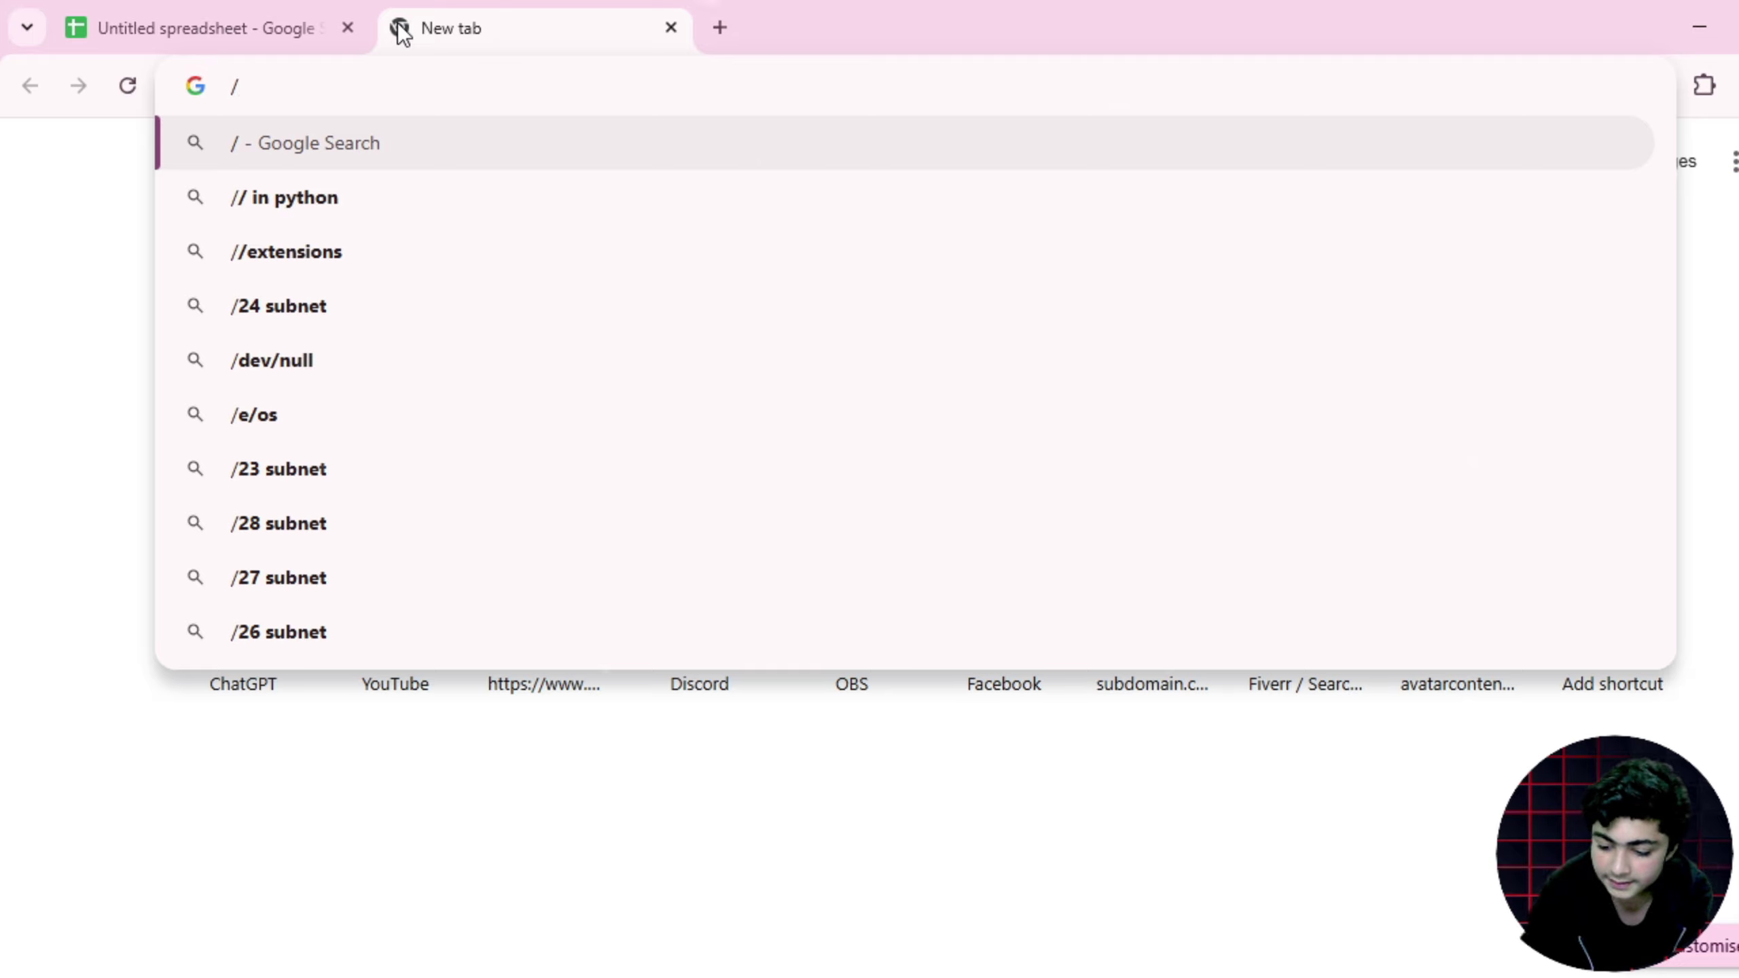
{"action": "type", "text": "-"}
{"action": "key", "text": "BackSpace"}
{"action": "key", "text": "BackSpace"}
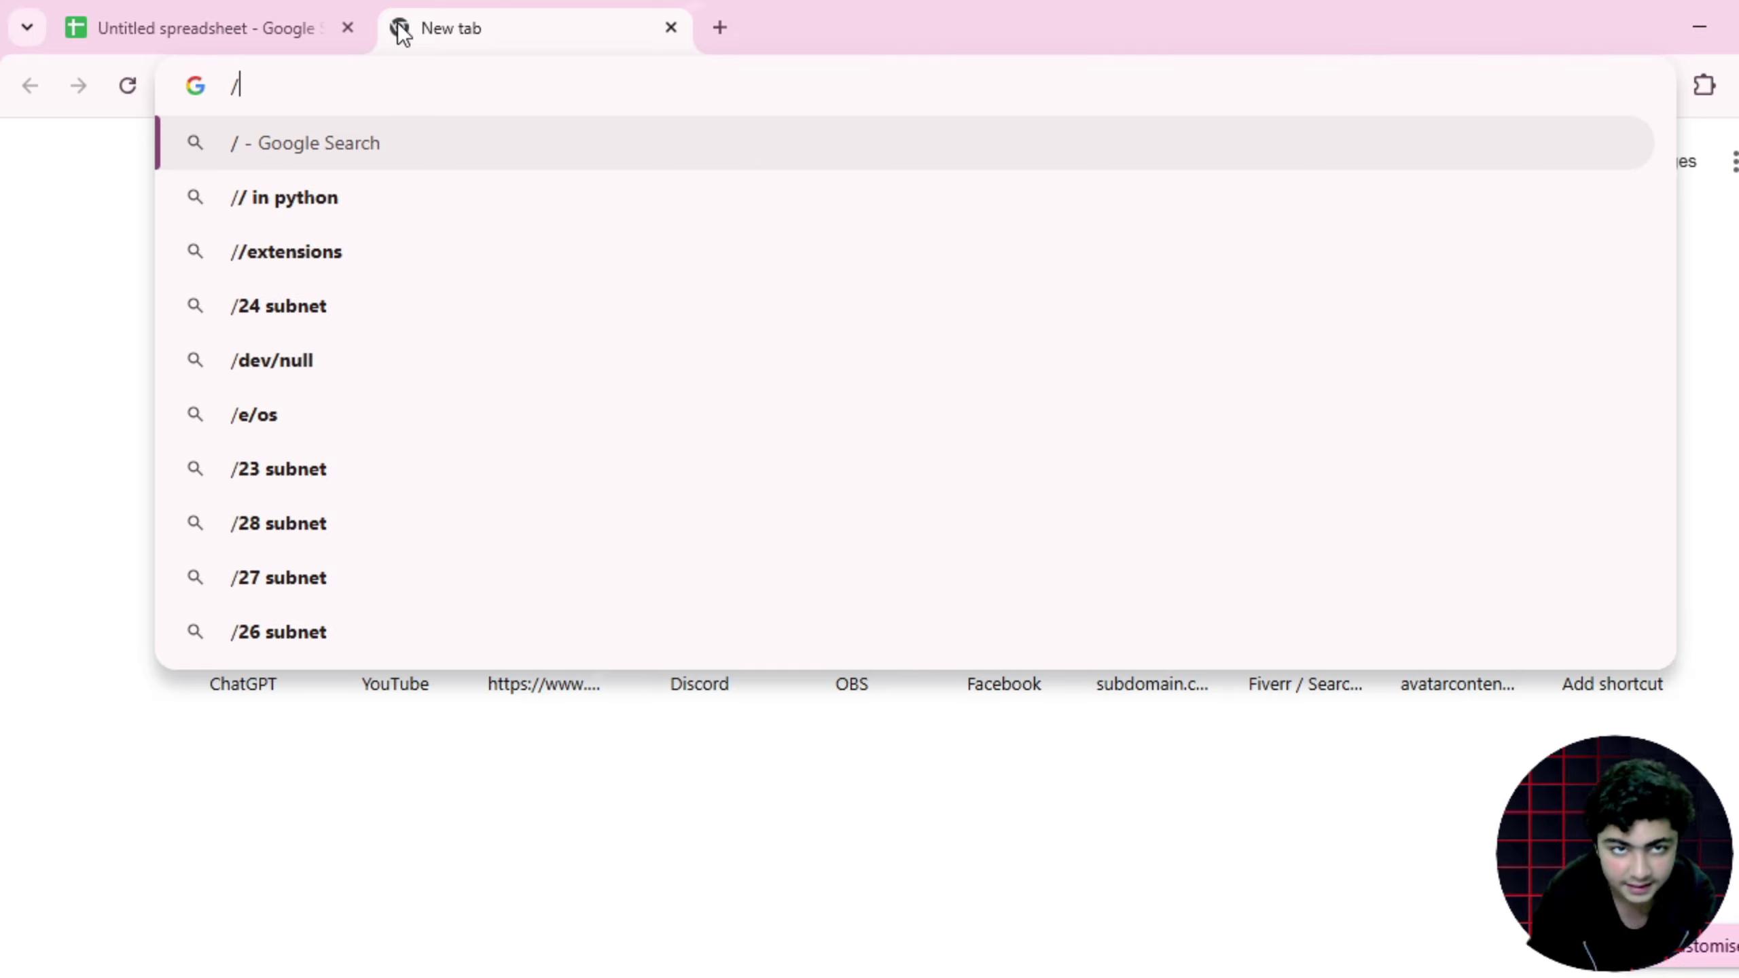
{"action": "type", "text": "//"}
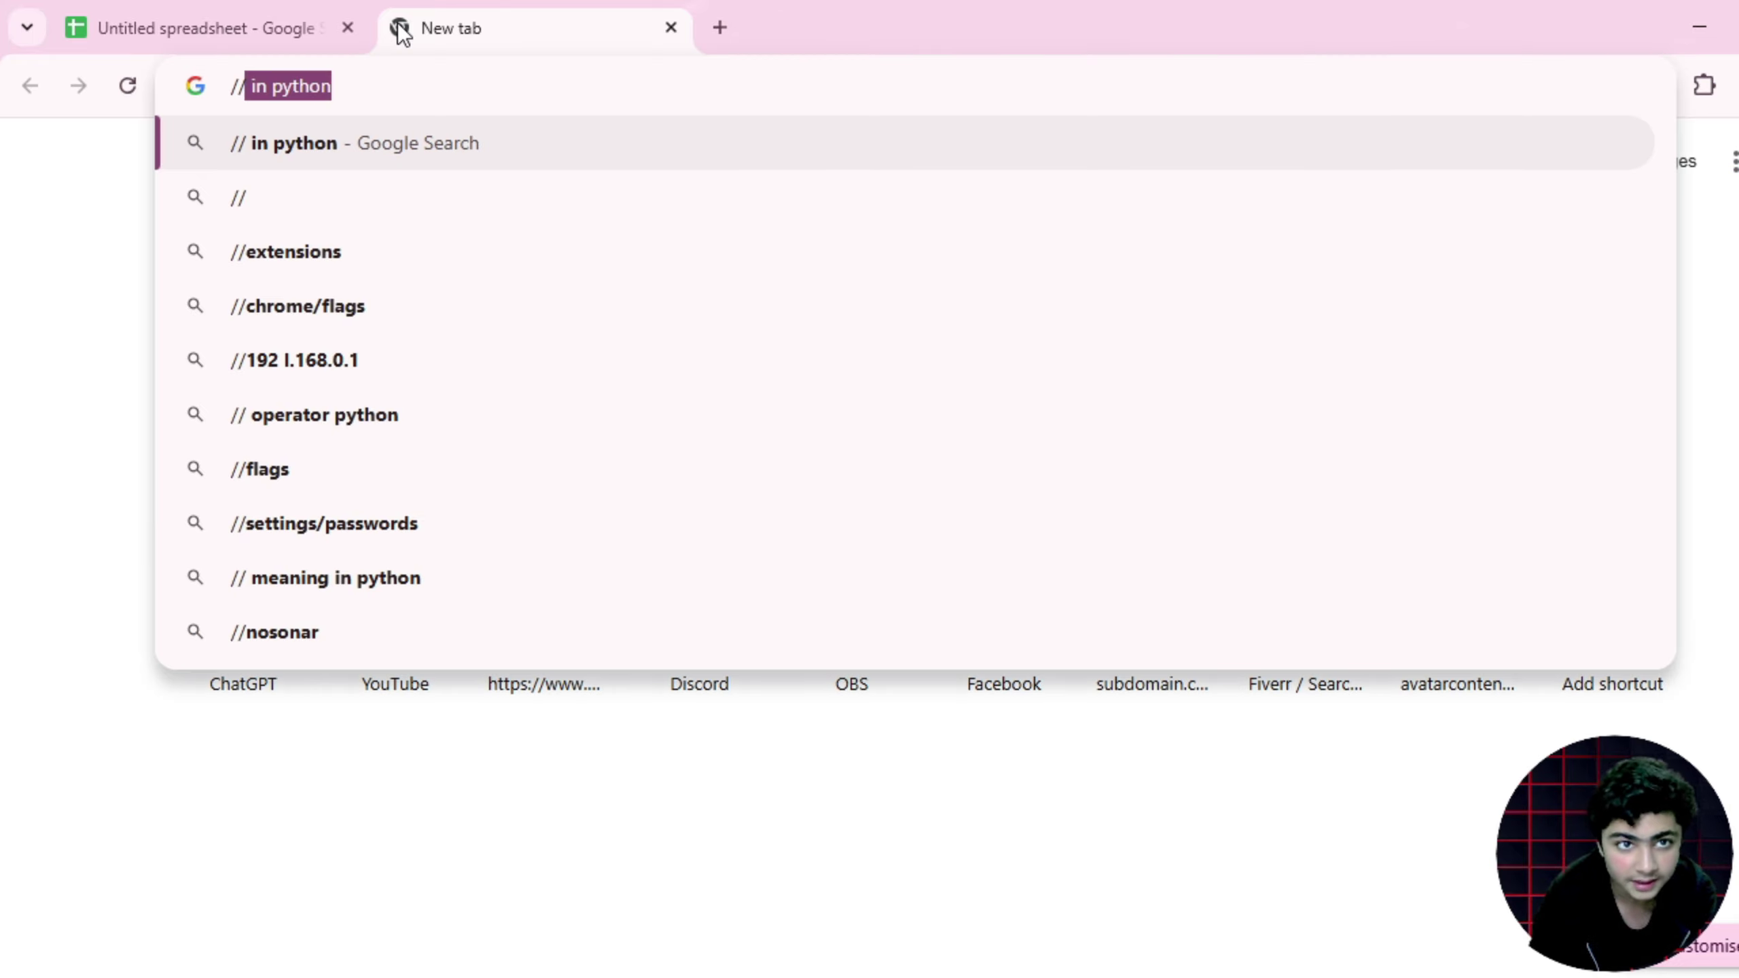
{"action": "key", "text": "BackSpace"}
{"action": "key", "text": "BackSpace"}
{"action": "key", "text": "BackSpace"}
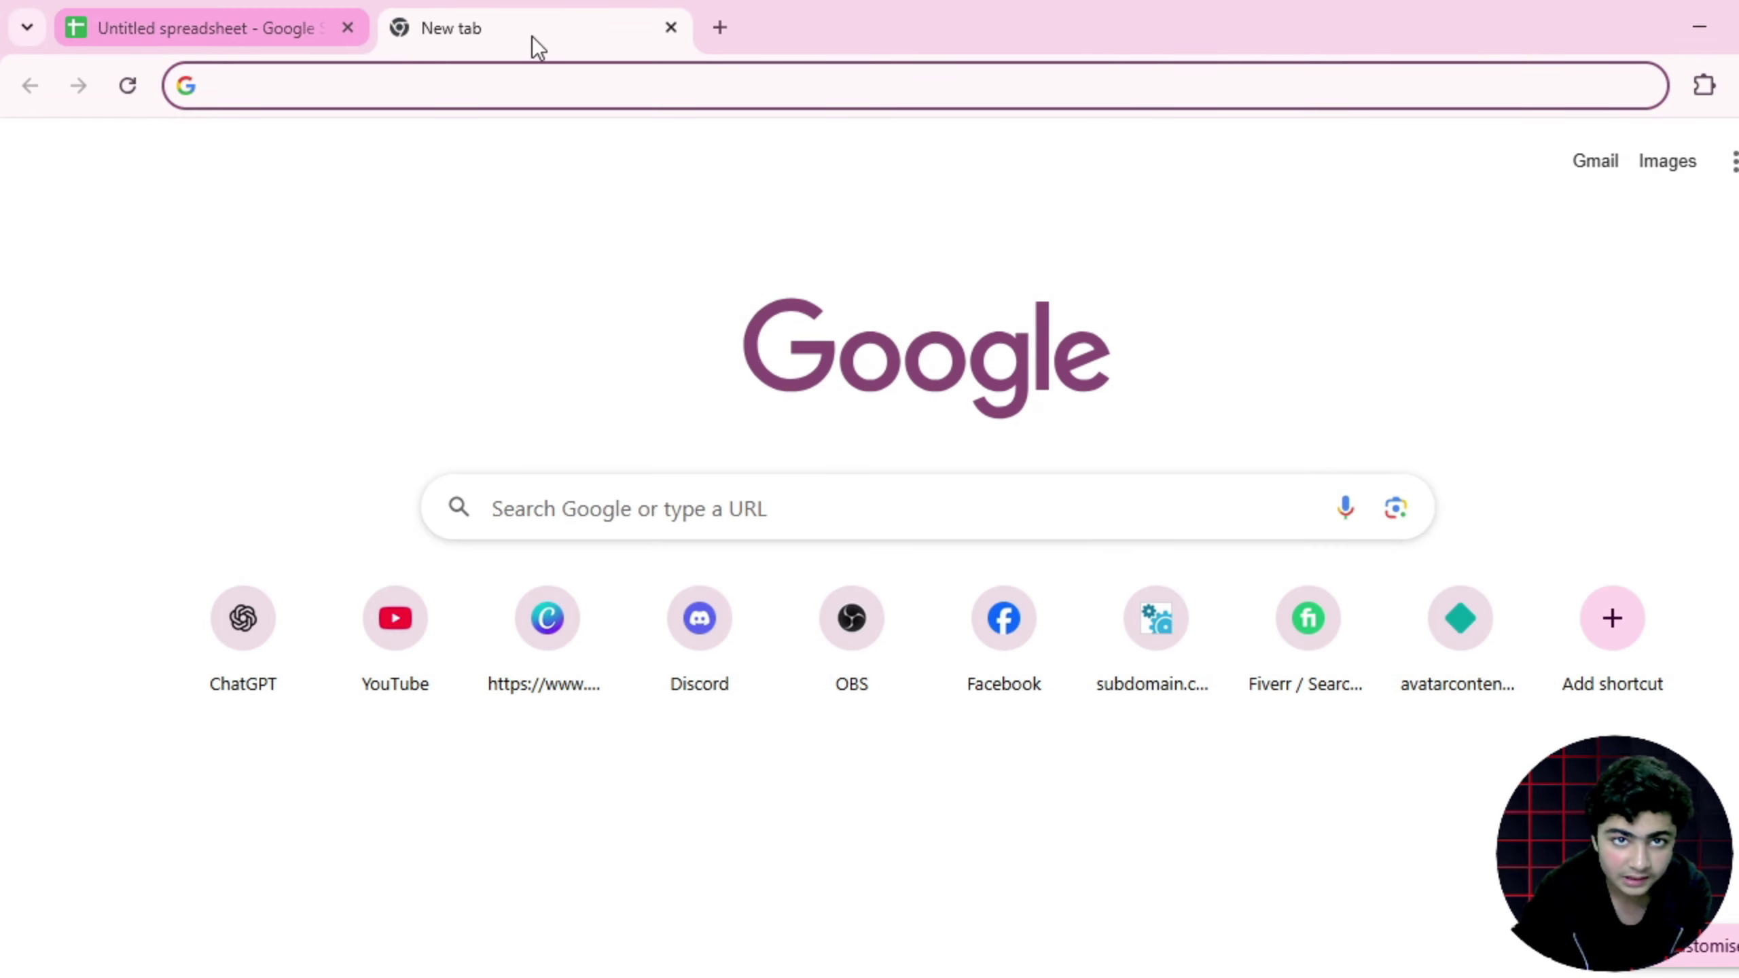
{"action": "left_click", "coordinate": [672, 27]}
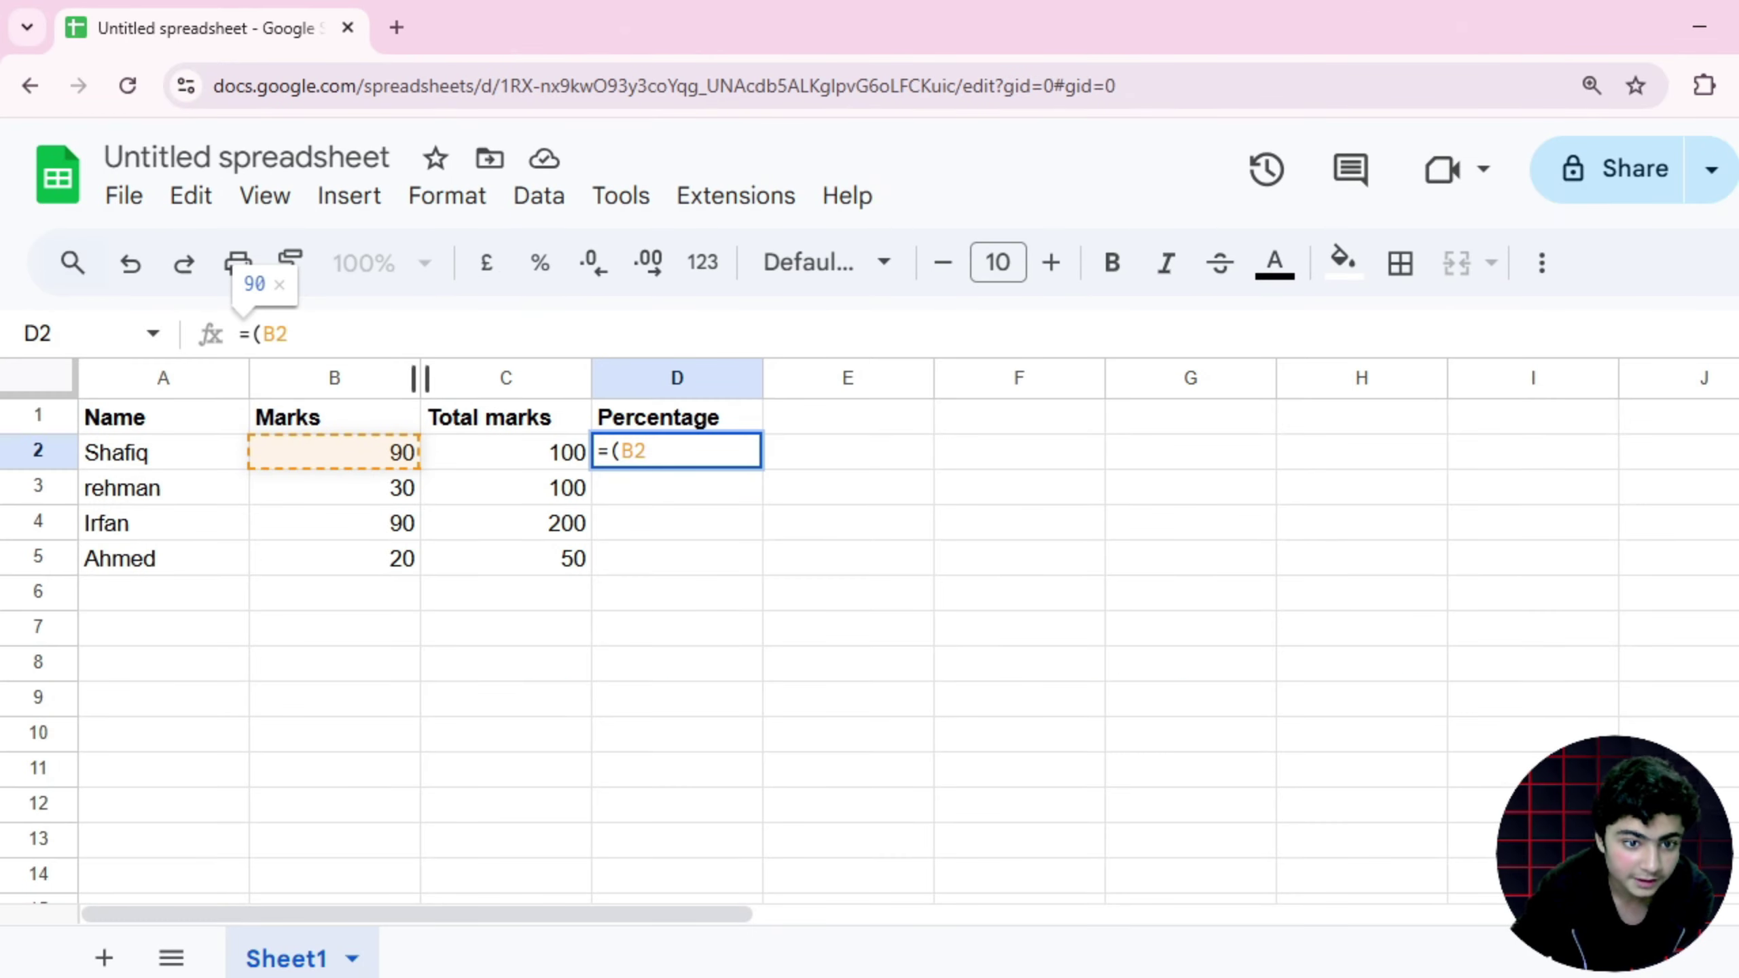
{"action": "key", "text": "super"}
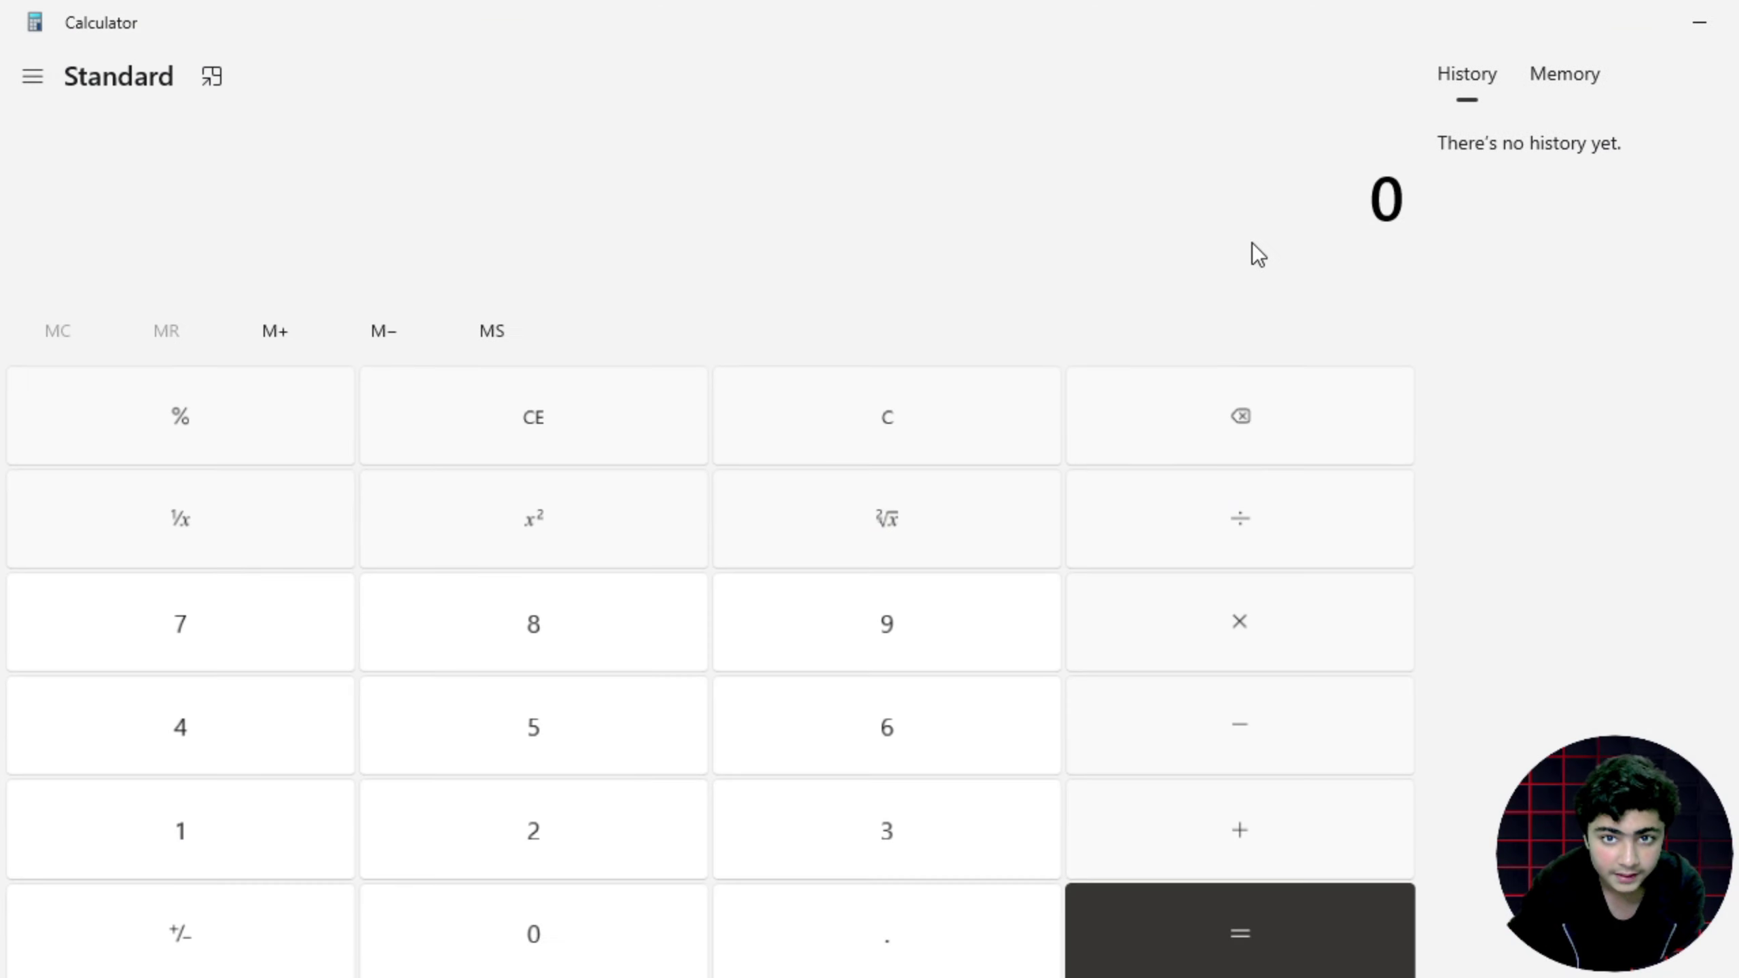
{"action": "left_click", "coordinate": [1272, 502]}
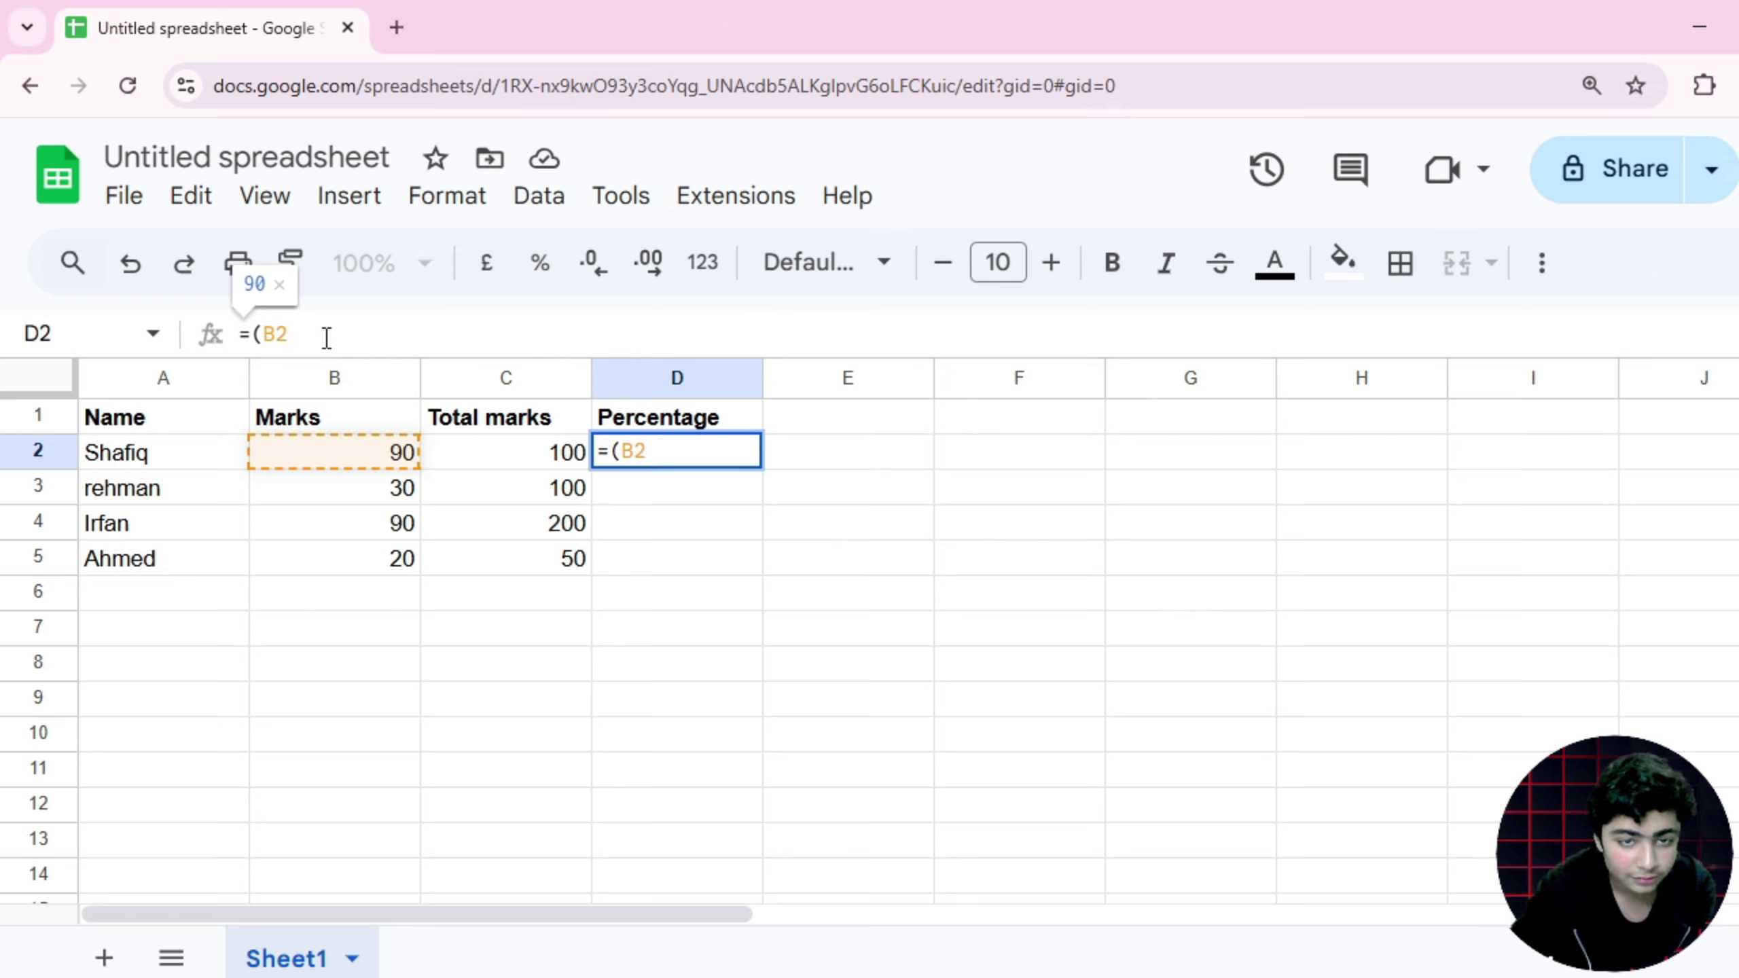
Extend the D2 formula to divide by c2 and multiply by 100, and enter it in the cell
{"action": "type", "text": "/"}
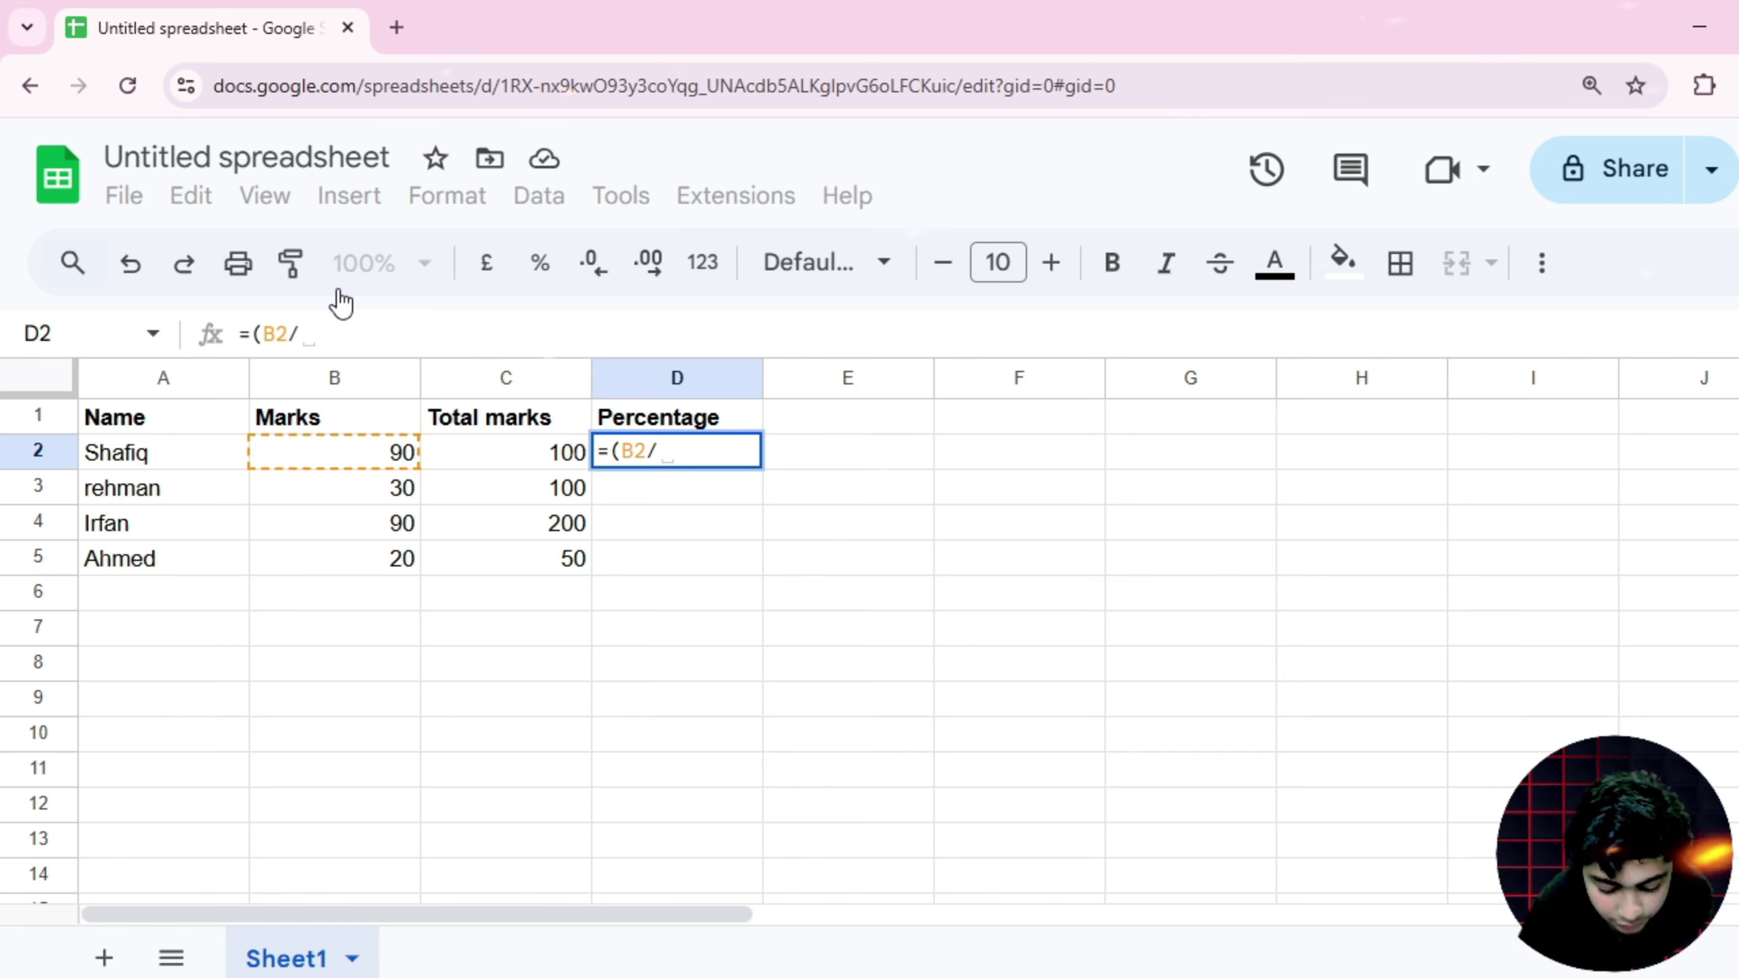
{"action": "type", "text": "c2"}
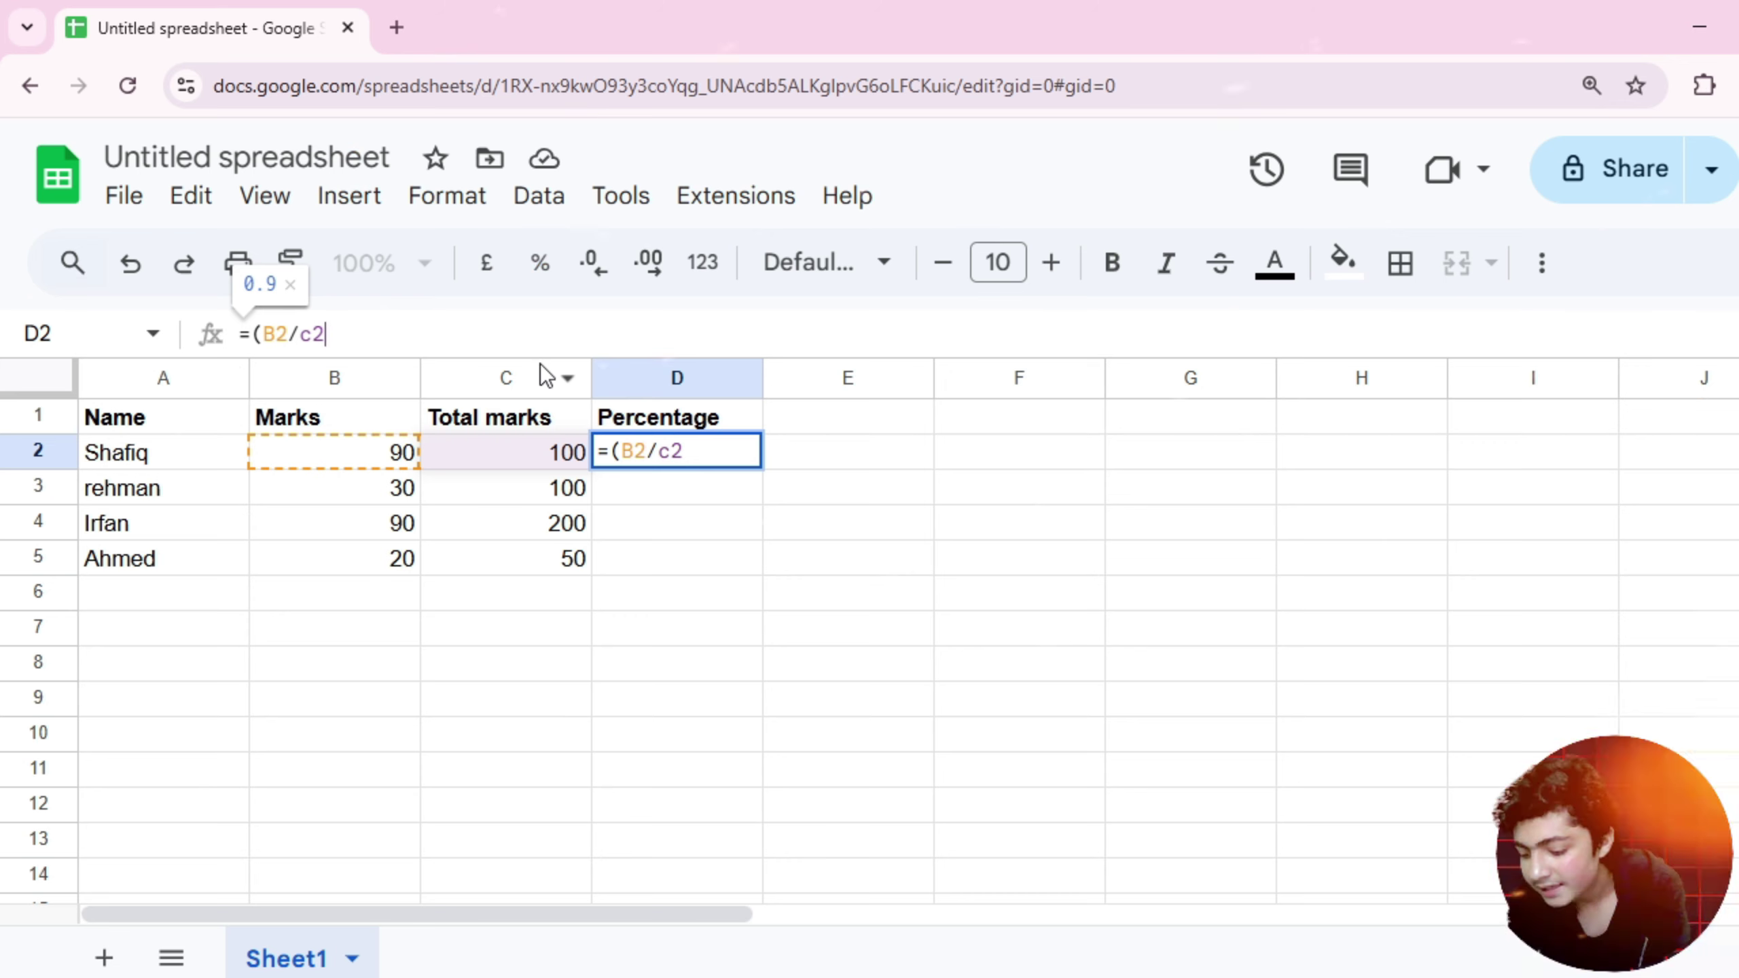
{"action": "type", "text": "*"}
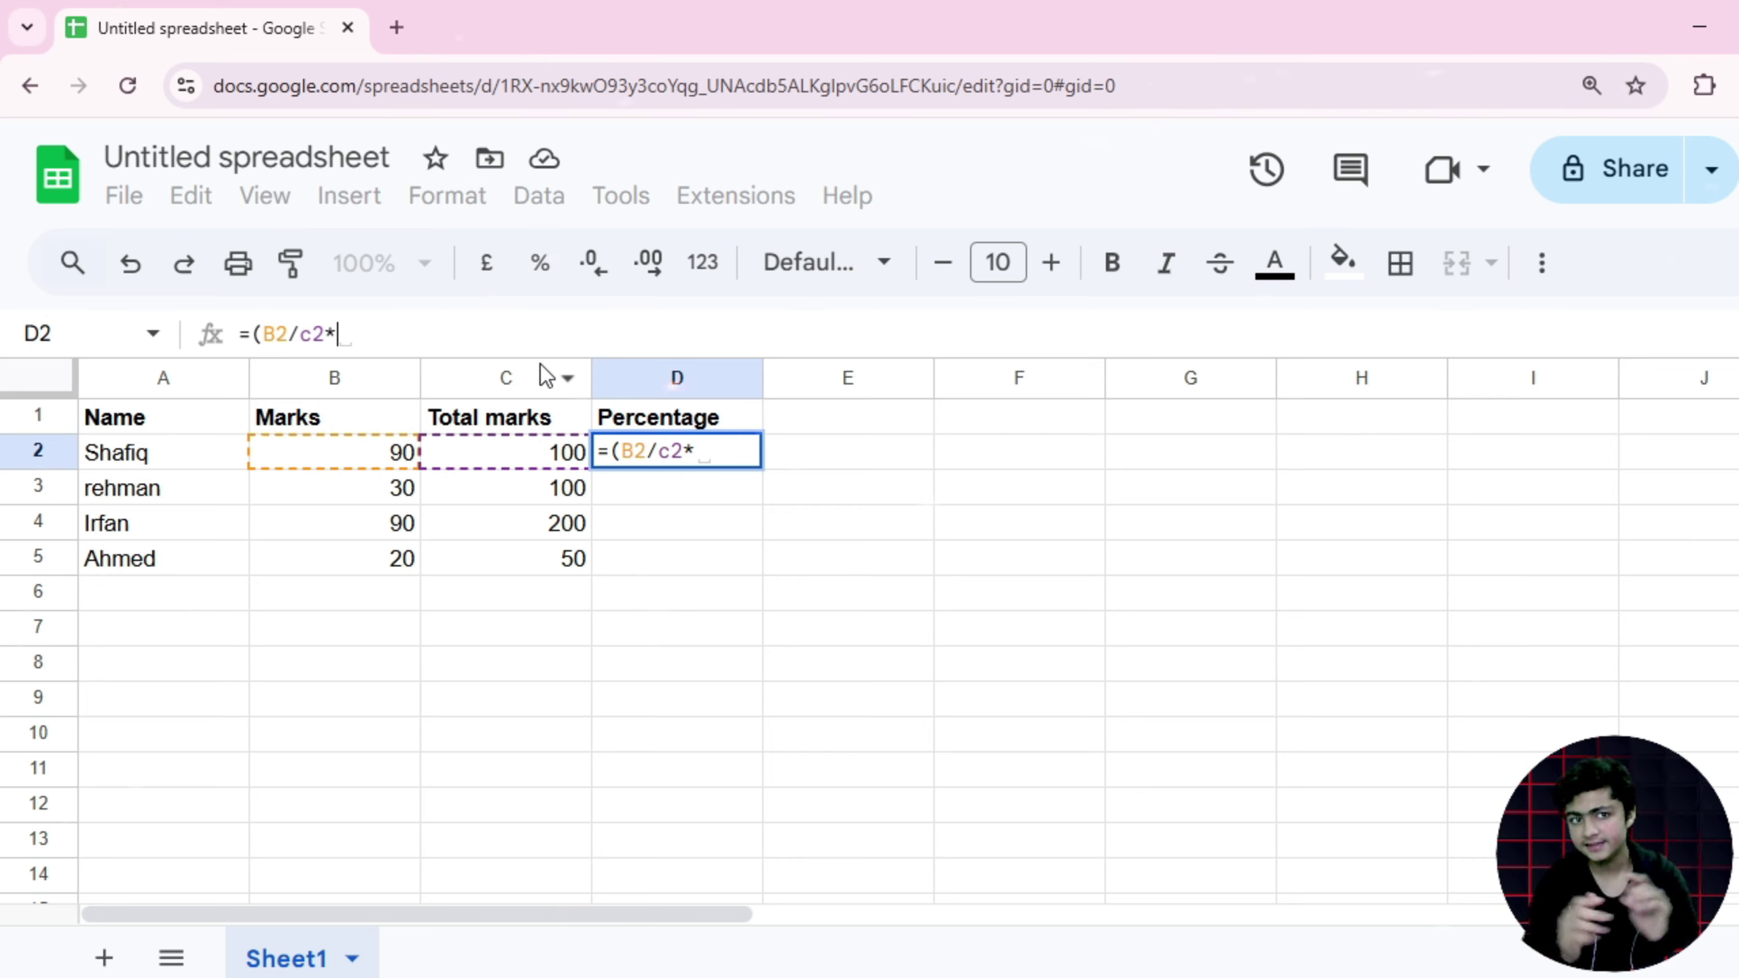
{"action": "key", "text": "BackSpace"}
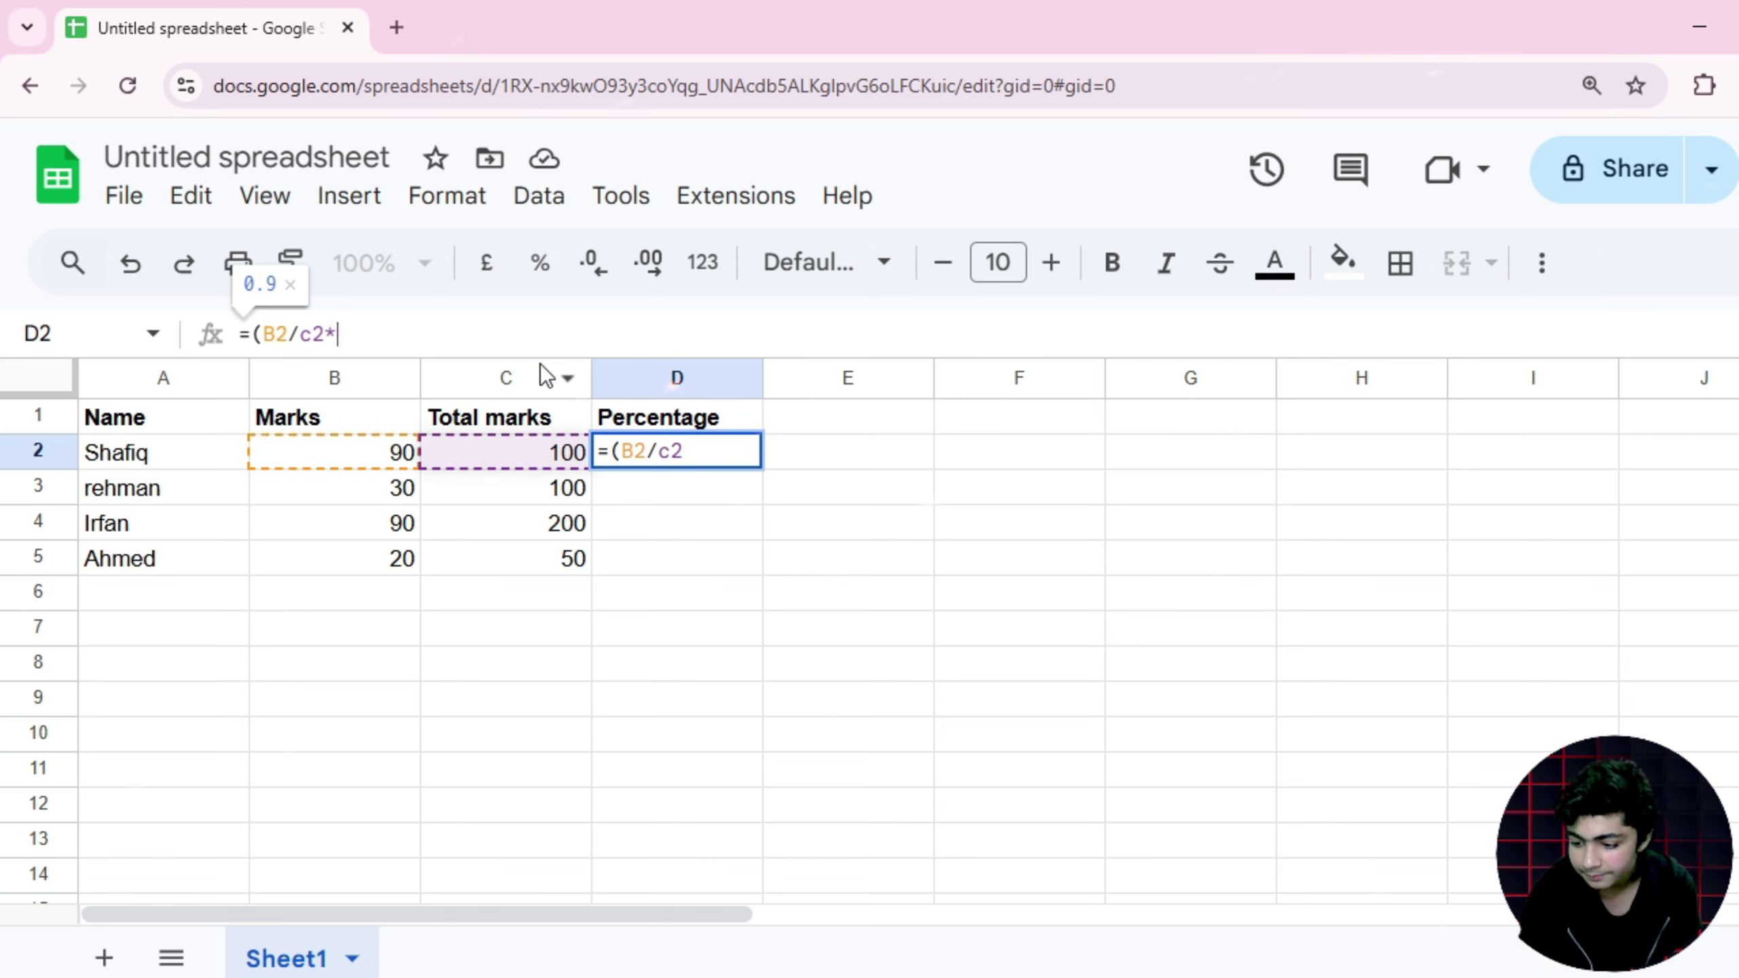
{"action": "type", "text": "*"}
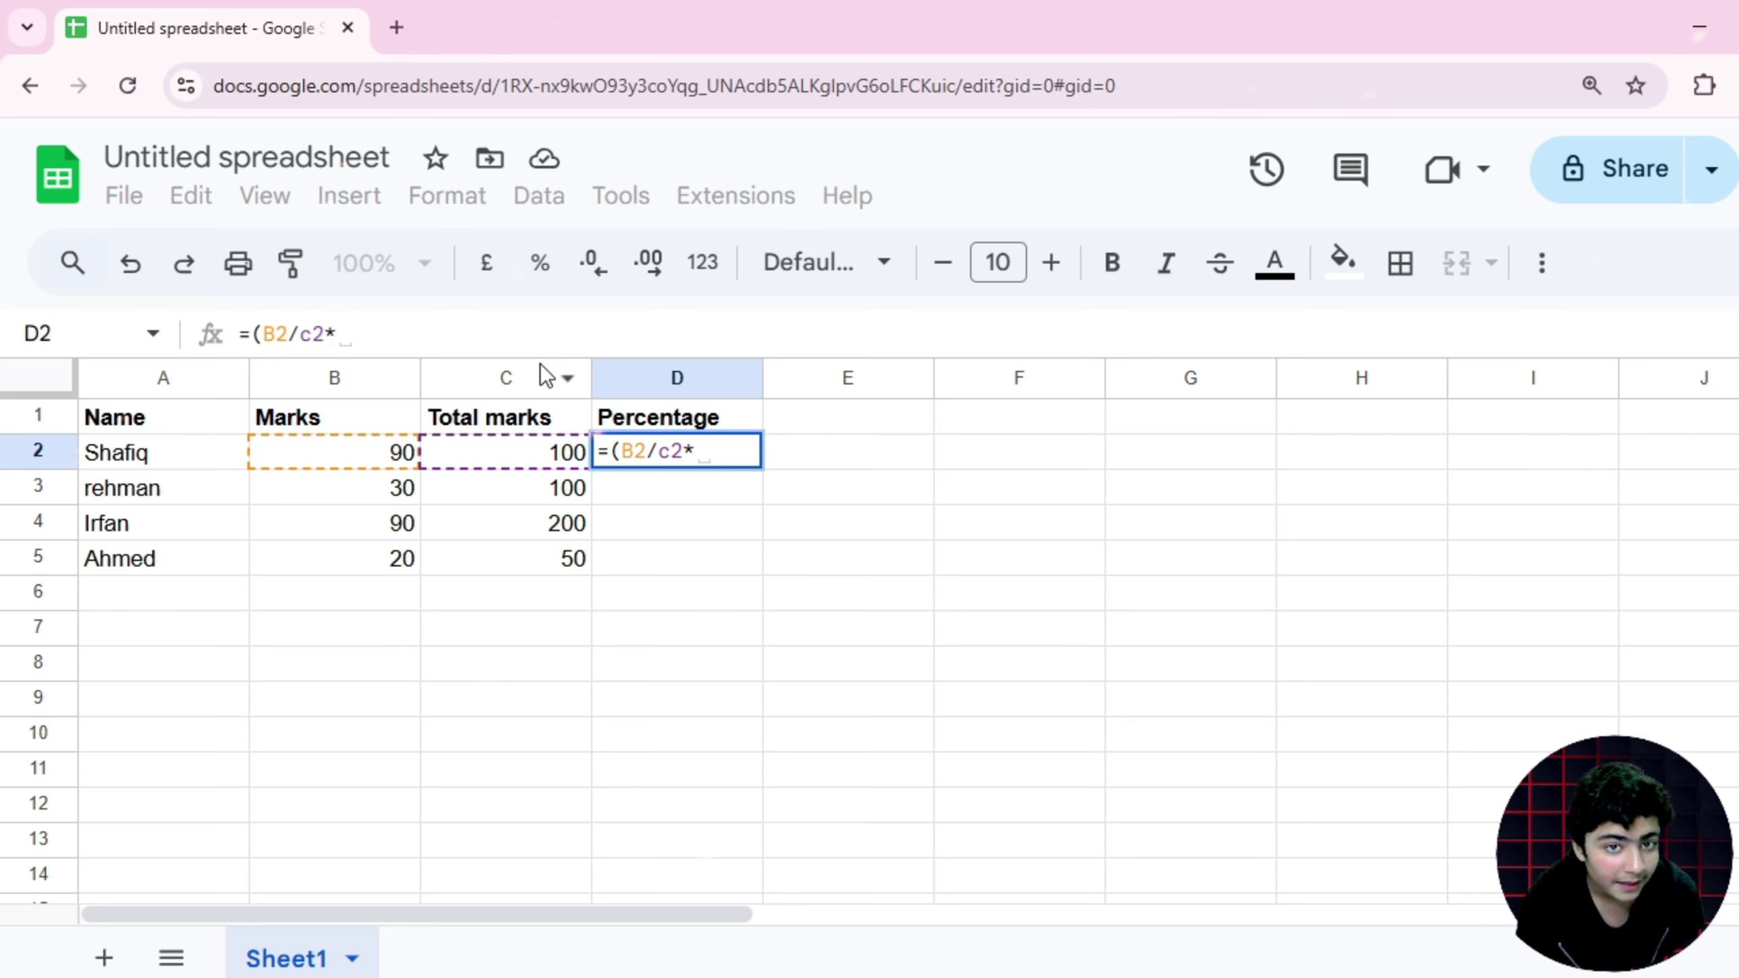
{"action": "type", "text": "100"}
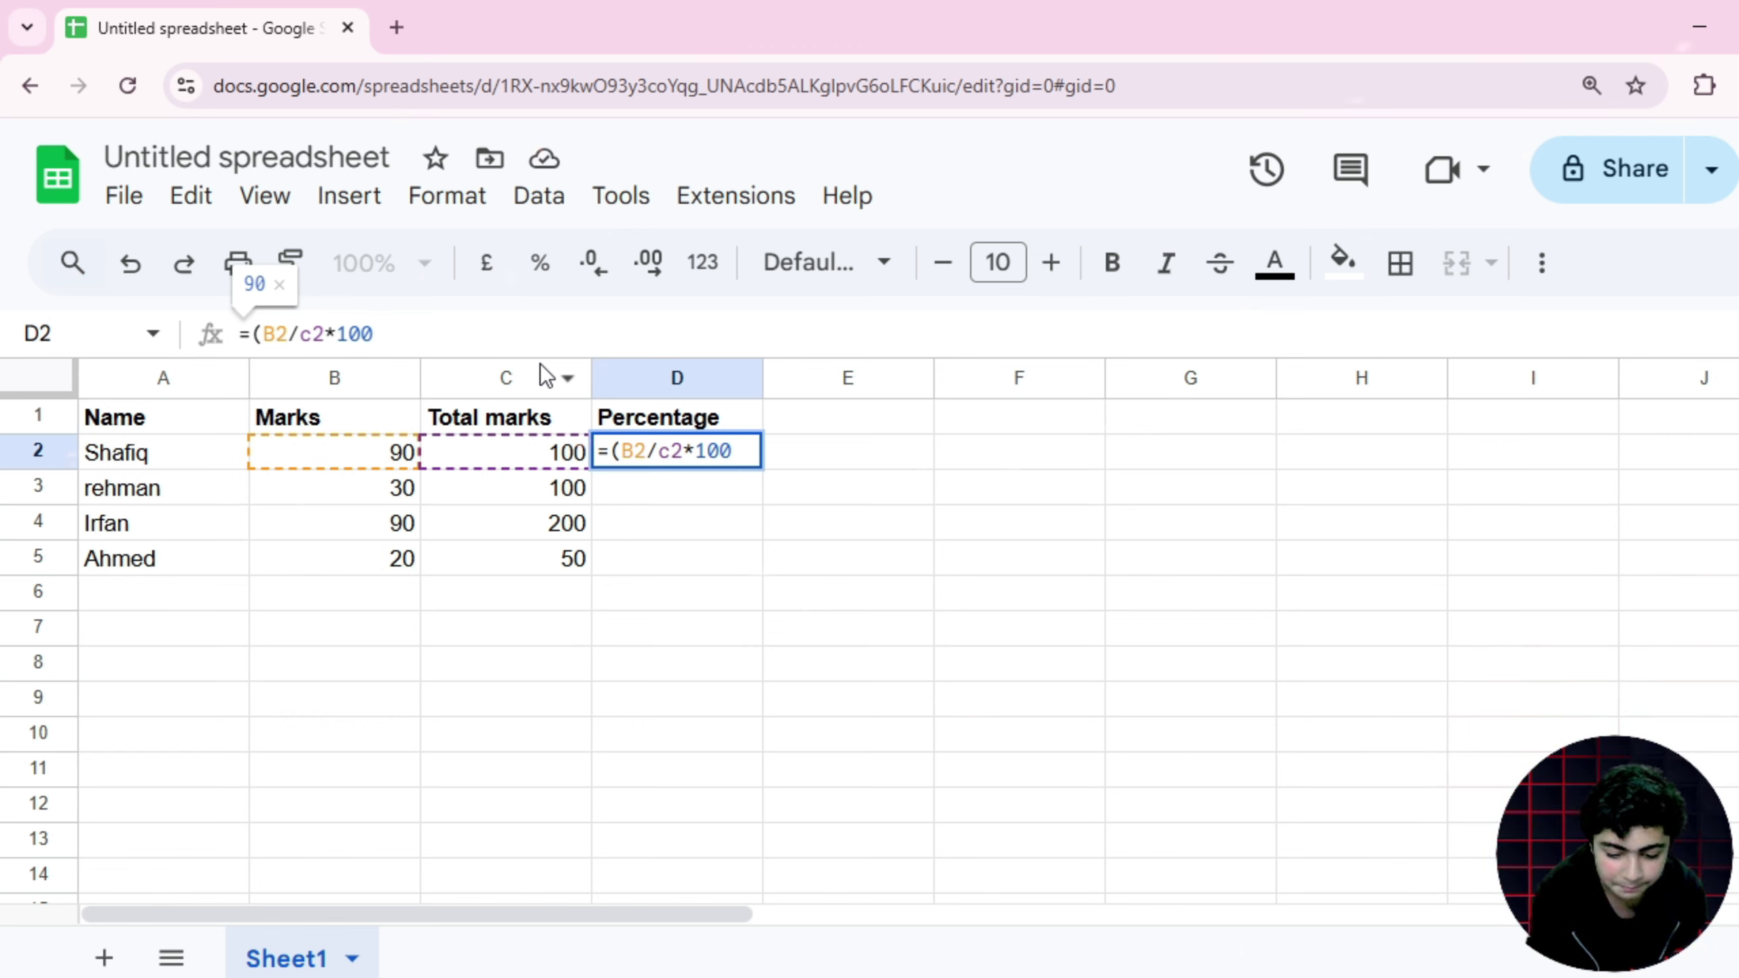
{"action": "type", "text": "("}
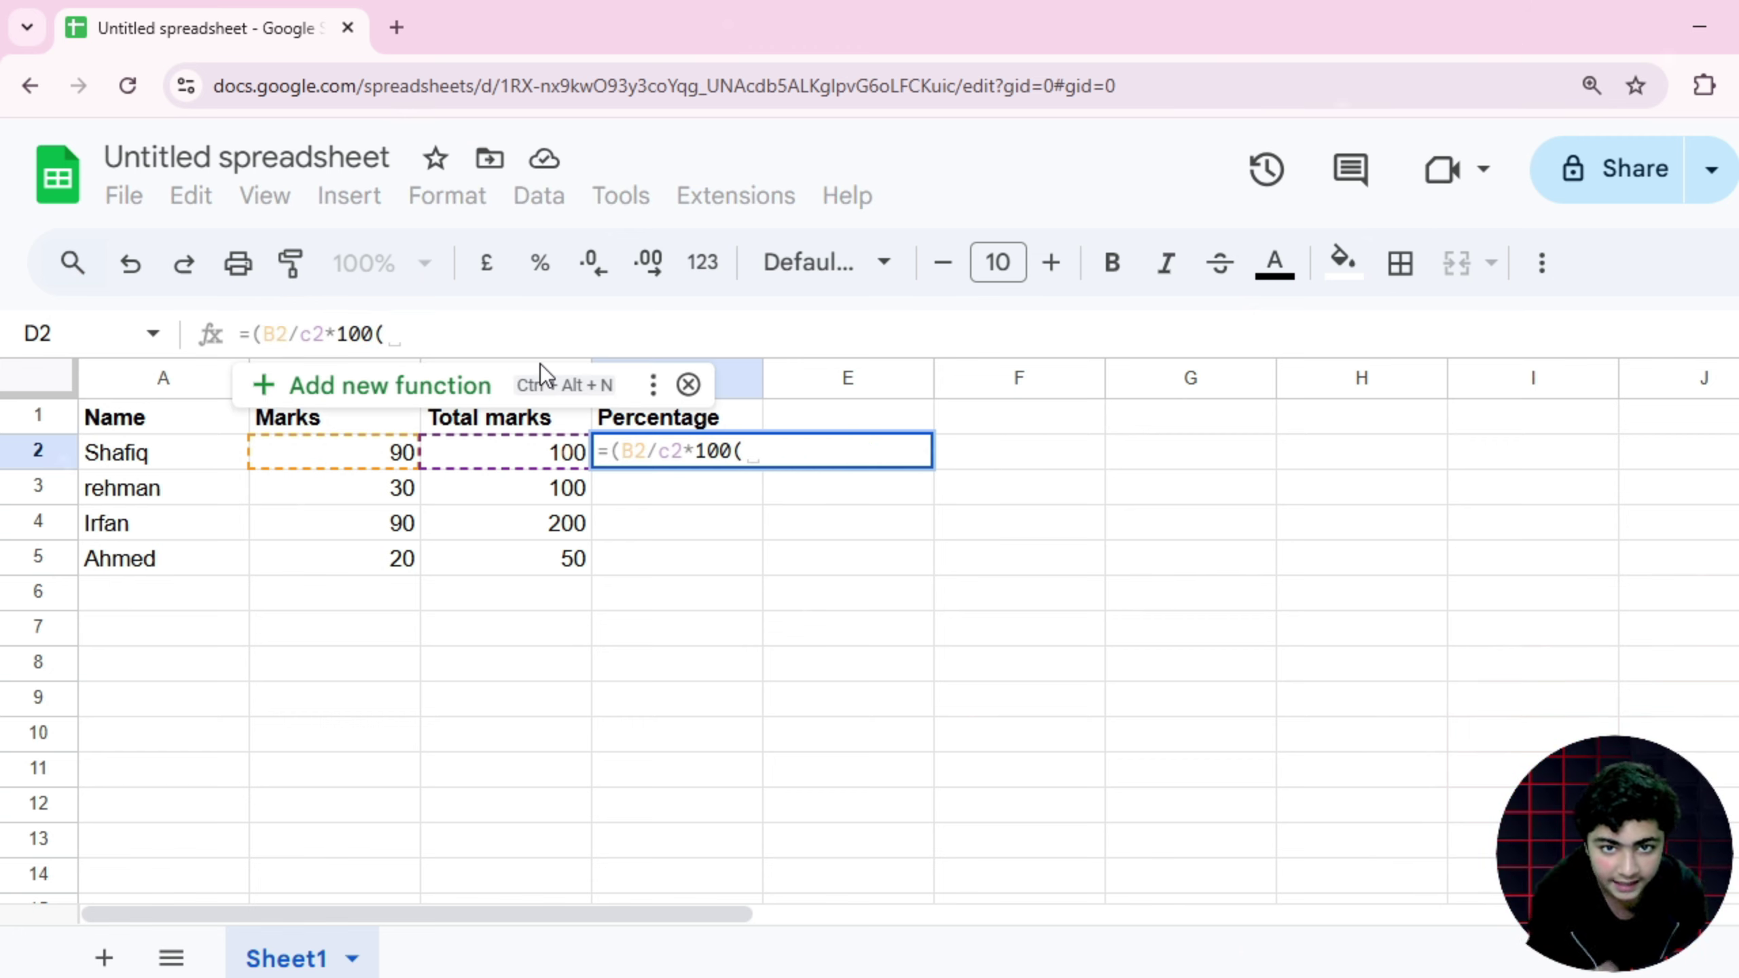
{"action": "key", "text": "Return"}
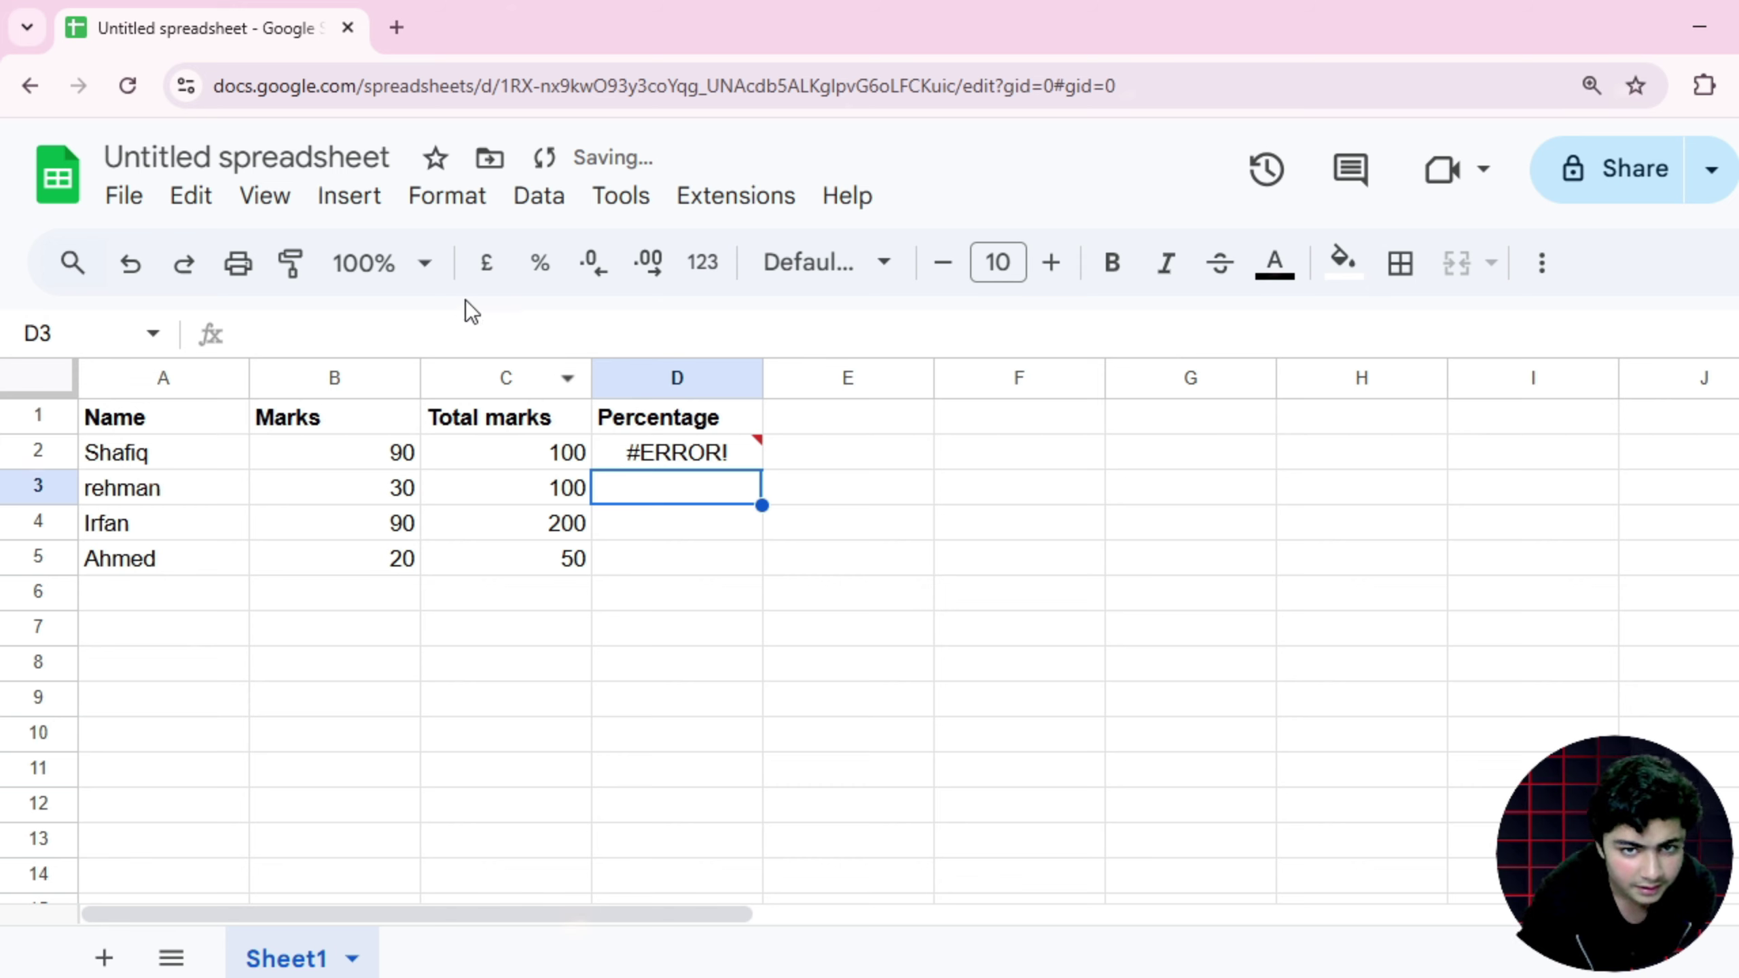
Correct the closing parentheses of the D2 formula so that it reads =(B2/c2*100)
{"action": "left_click", "coordinate": [625, 457]}
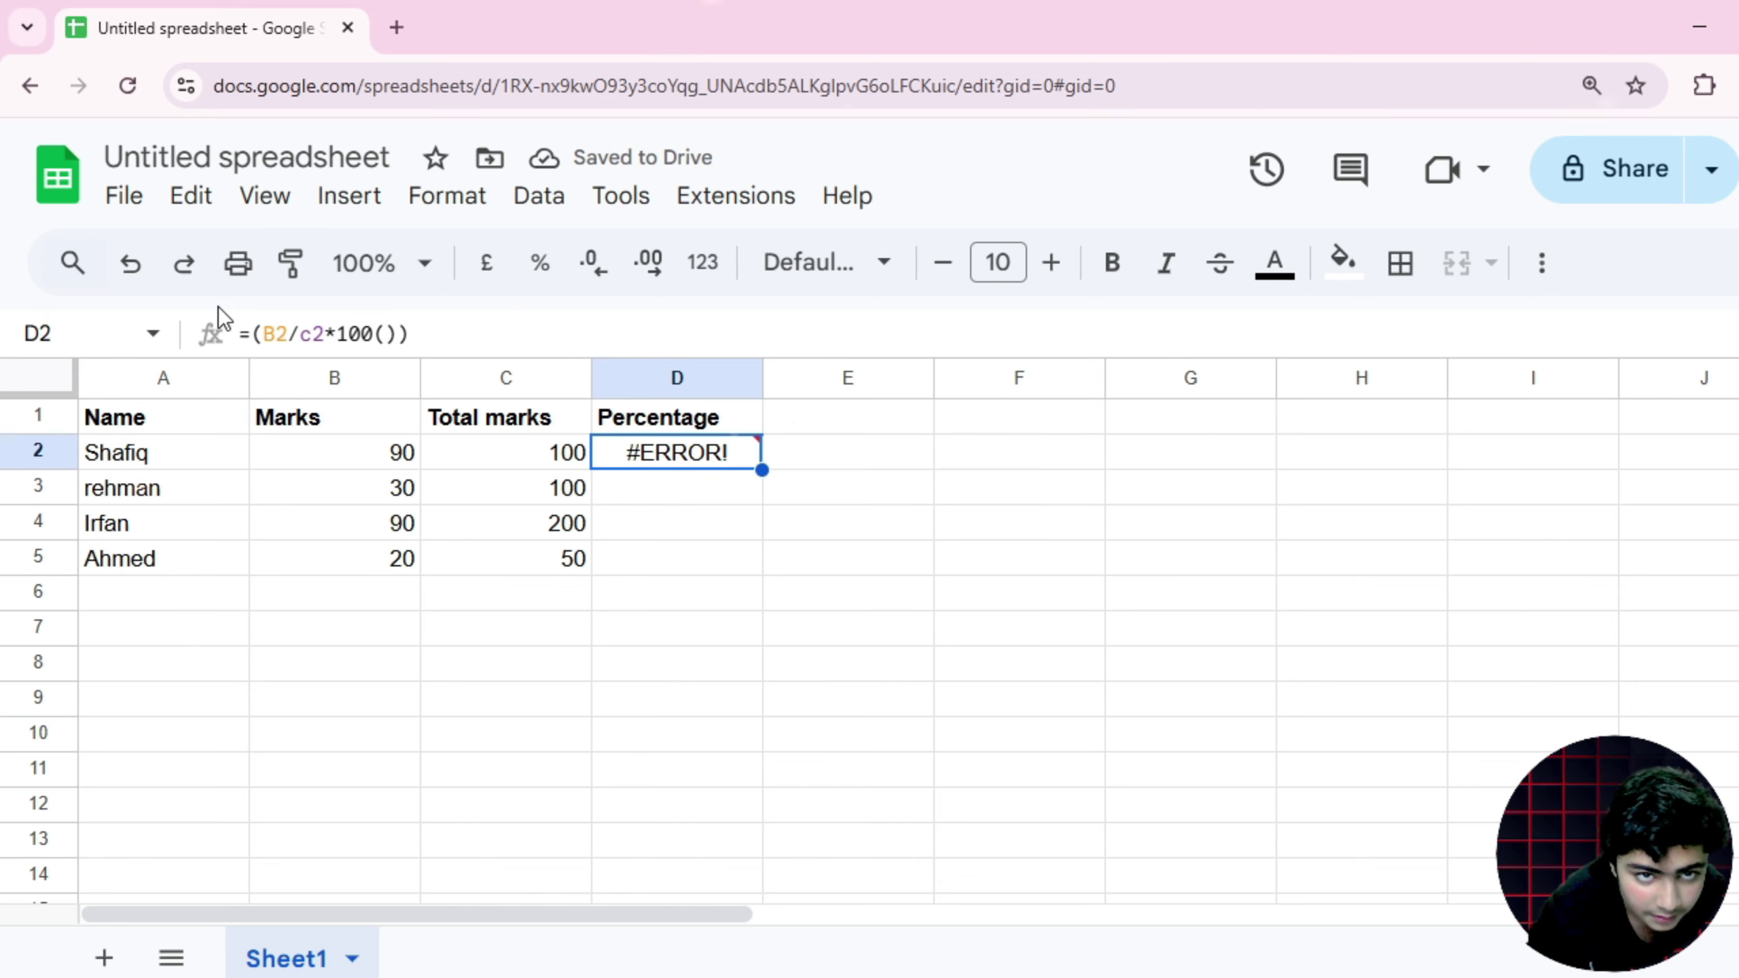
{"action": "left_click", "coordinate": [433, 334]}
{"action": "key", "text": "BackSpace"}
{"action": "key", "text": "BackSpace"}
{"action": "key", "text": "BackSpace"}
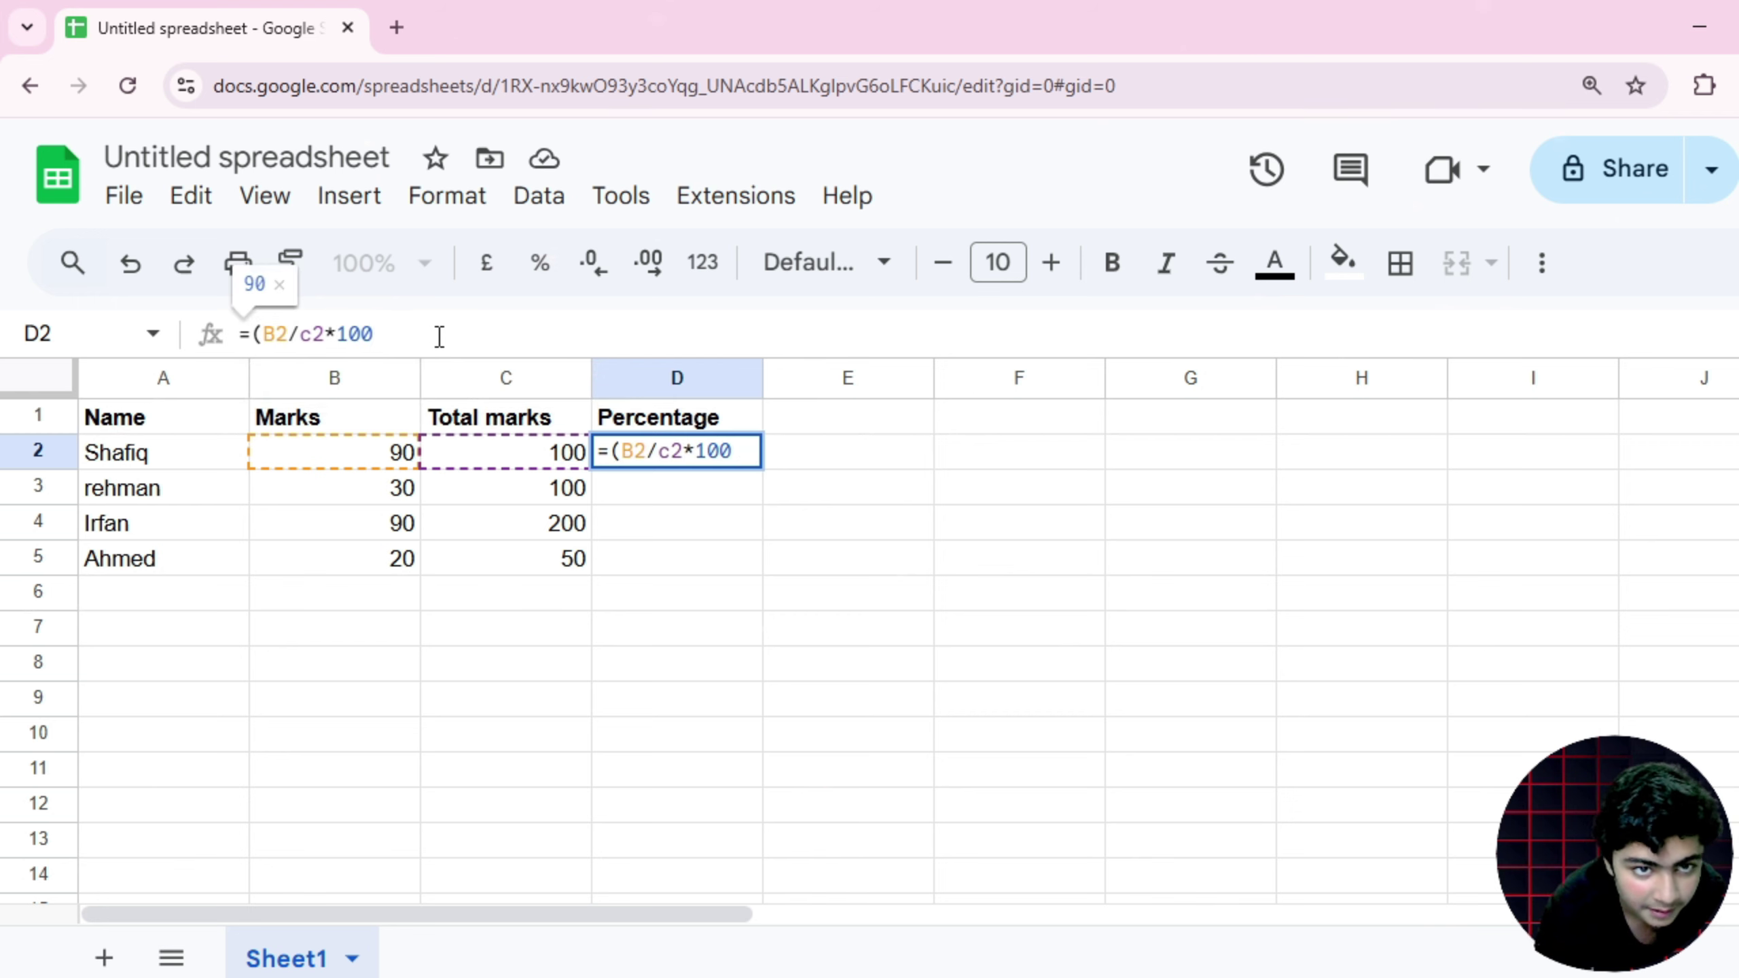
{"action": "type", "text": ")"}
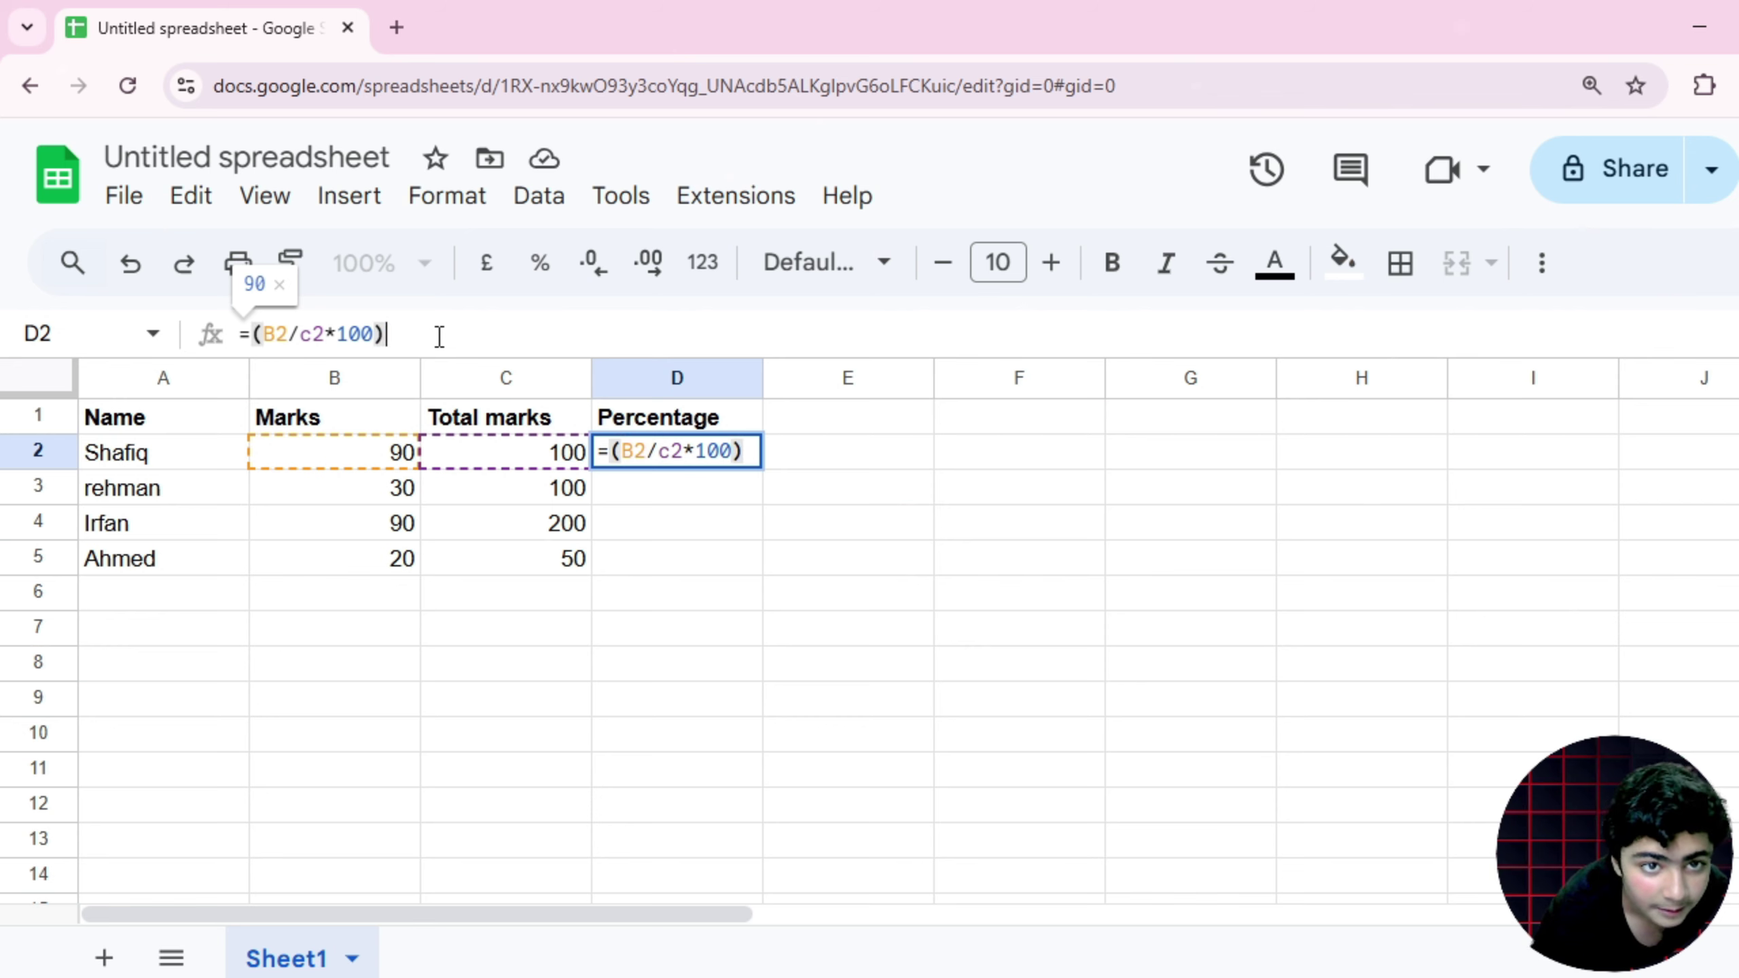
{"action": "key", "text": "Return"}
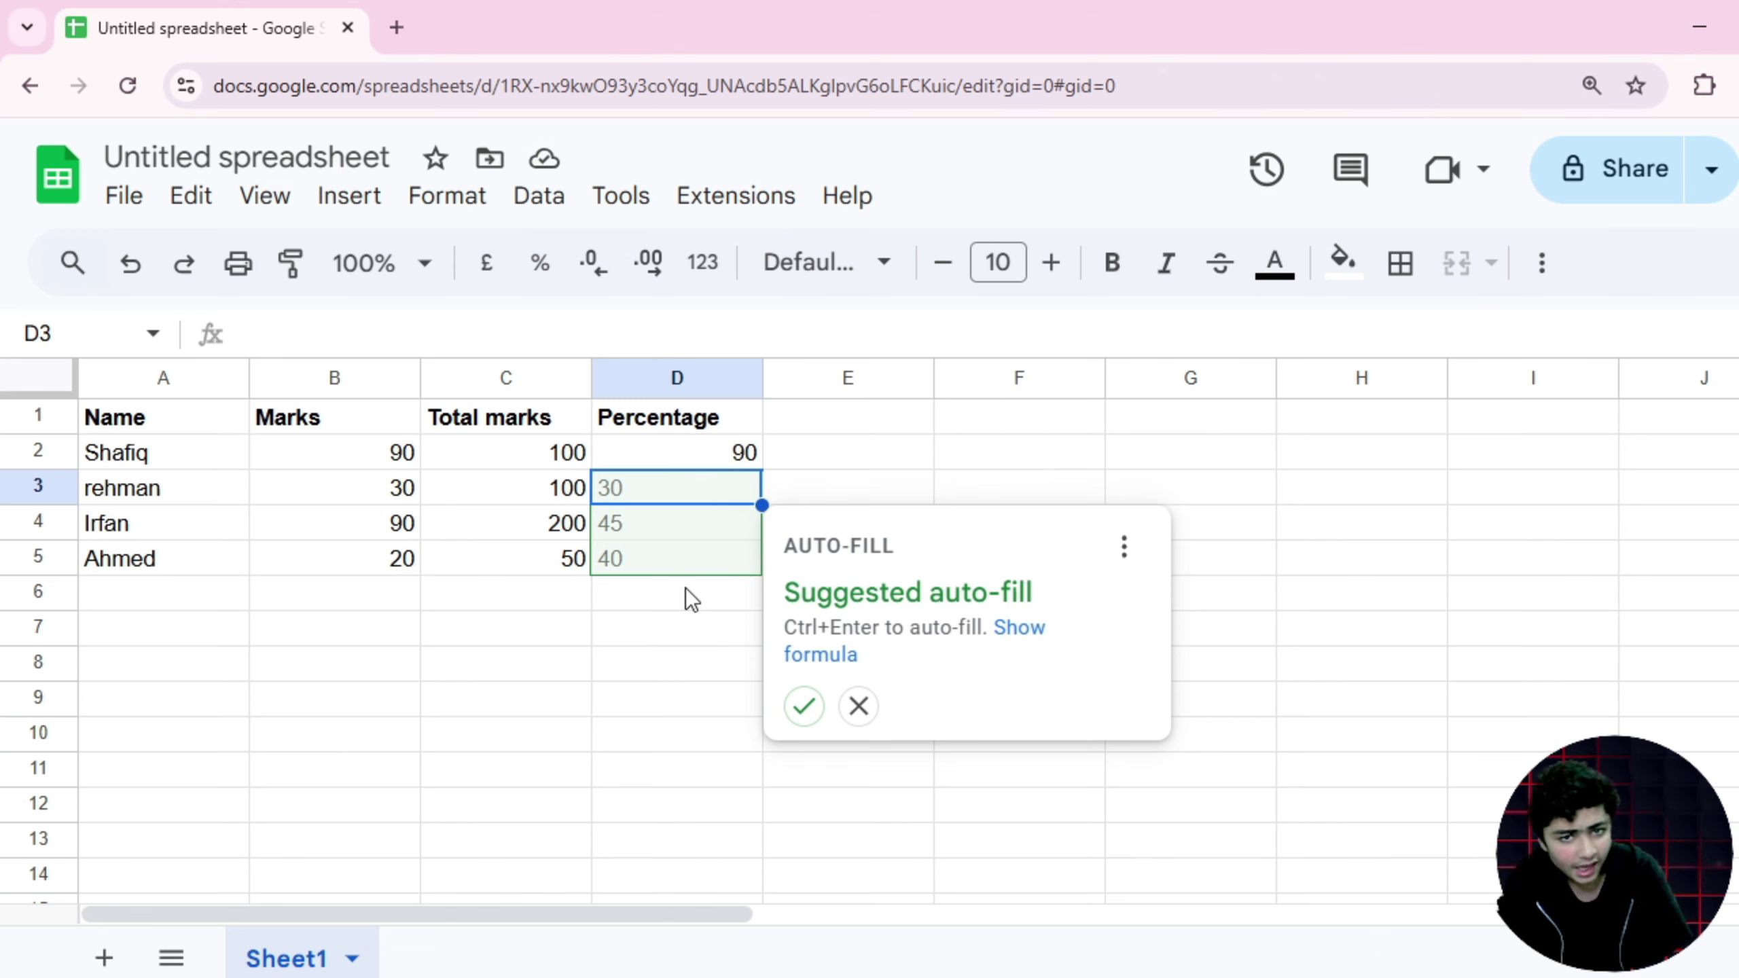
Reject the suggested auto-fill and copy the D2 percentage formula down through D5
{"action": "left_click", "coordinate": [858, 708]}
{"action": "left_click", "coordinate": [680, 449]}
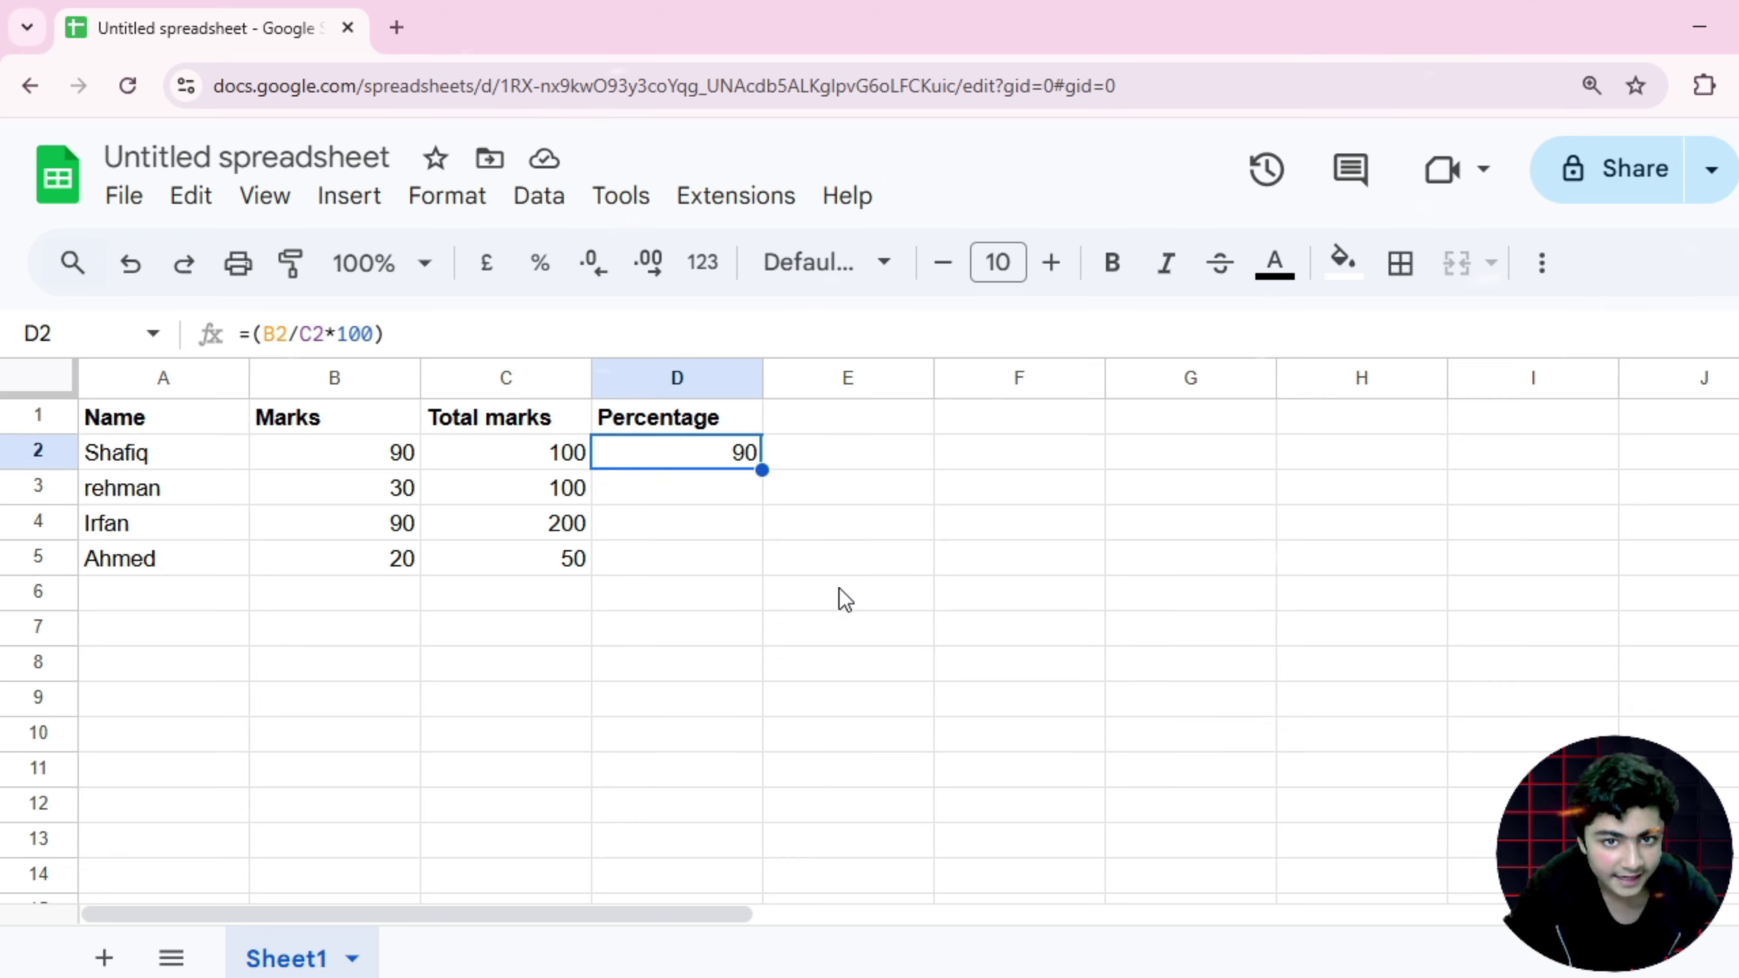
{"action": "key", "text": "ctrl+plus"}
{"action": "key", "text": "ctrl+plus"}
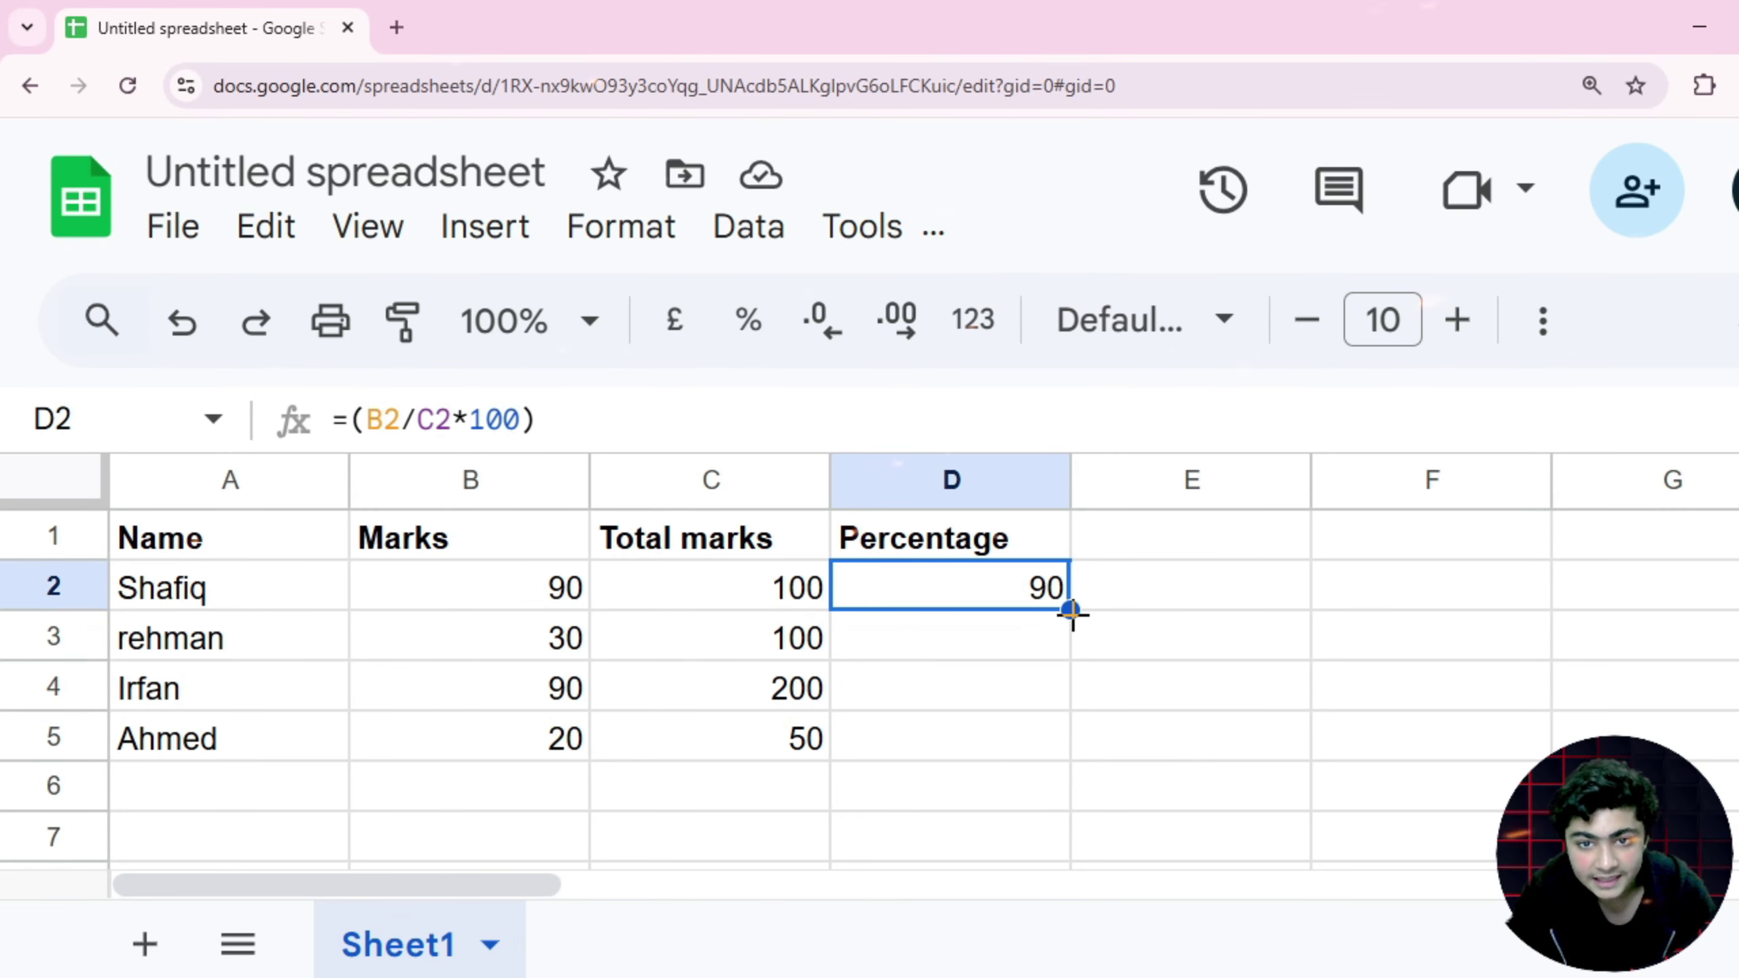
{"action": "left_click_drag", "start_coordinate": [1072, 608], "coordinate": [1074, 732]}
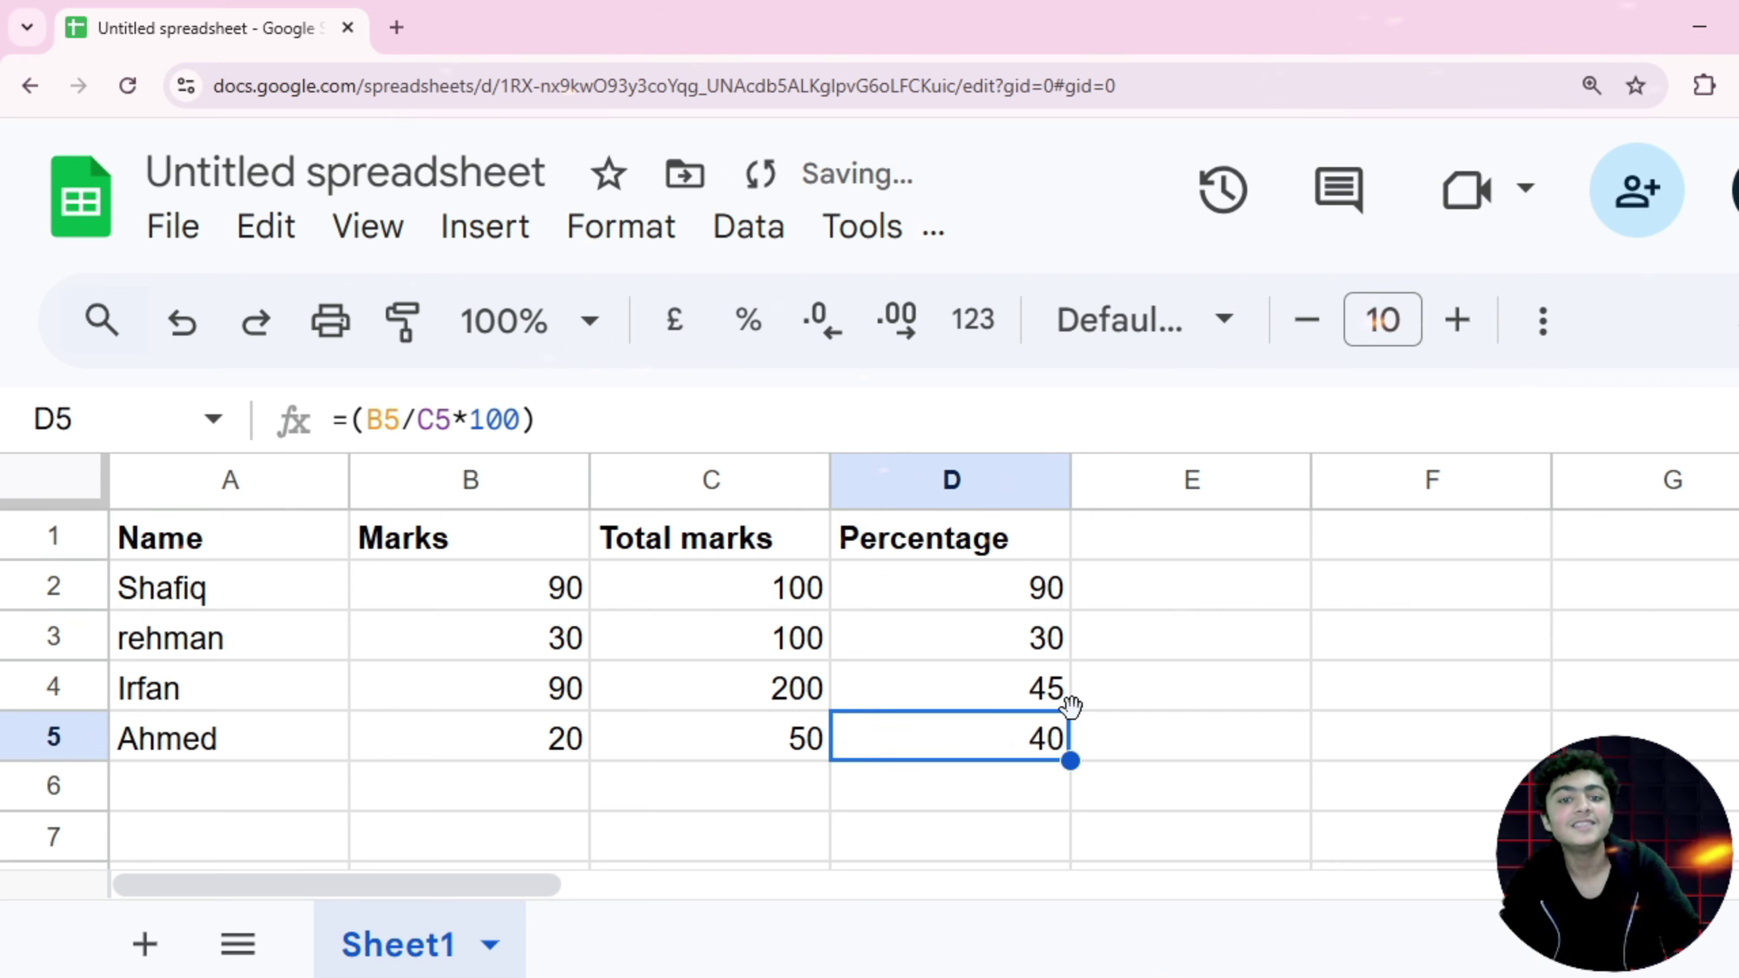
{"action": "scroll", "coordinate": [1071, 710], "scroll_direction": "down", "scroll_amount": 2}
{"action": "scroll", "coordinate": [1071, 710], "scroll_direction": "down", "scroll_amount": 3, "text": "ctrl"}
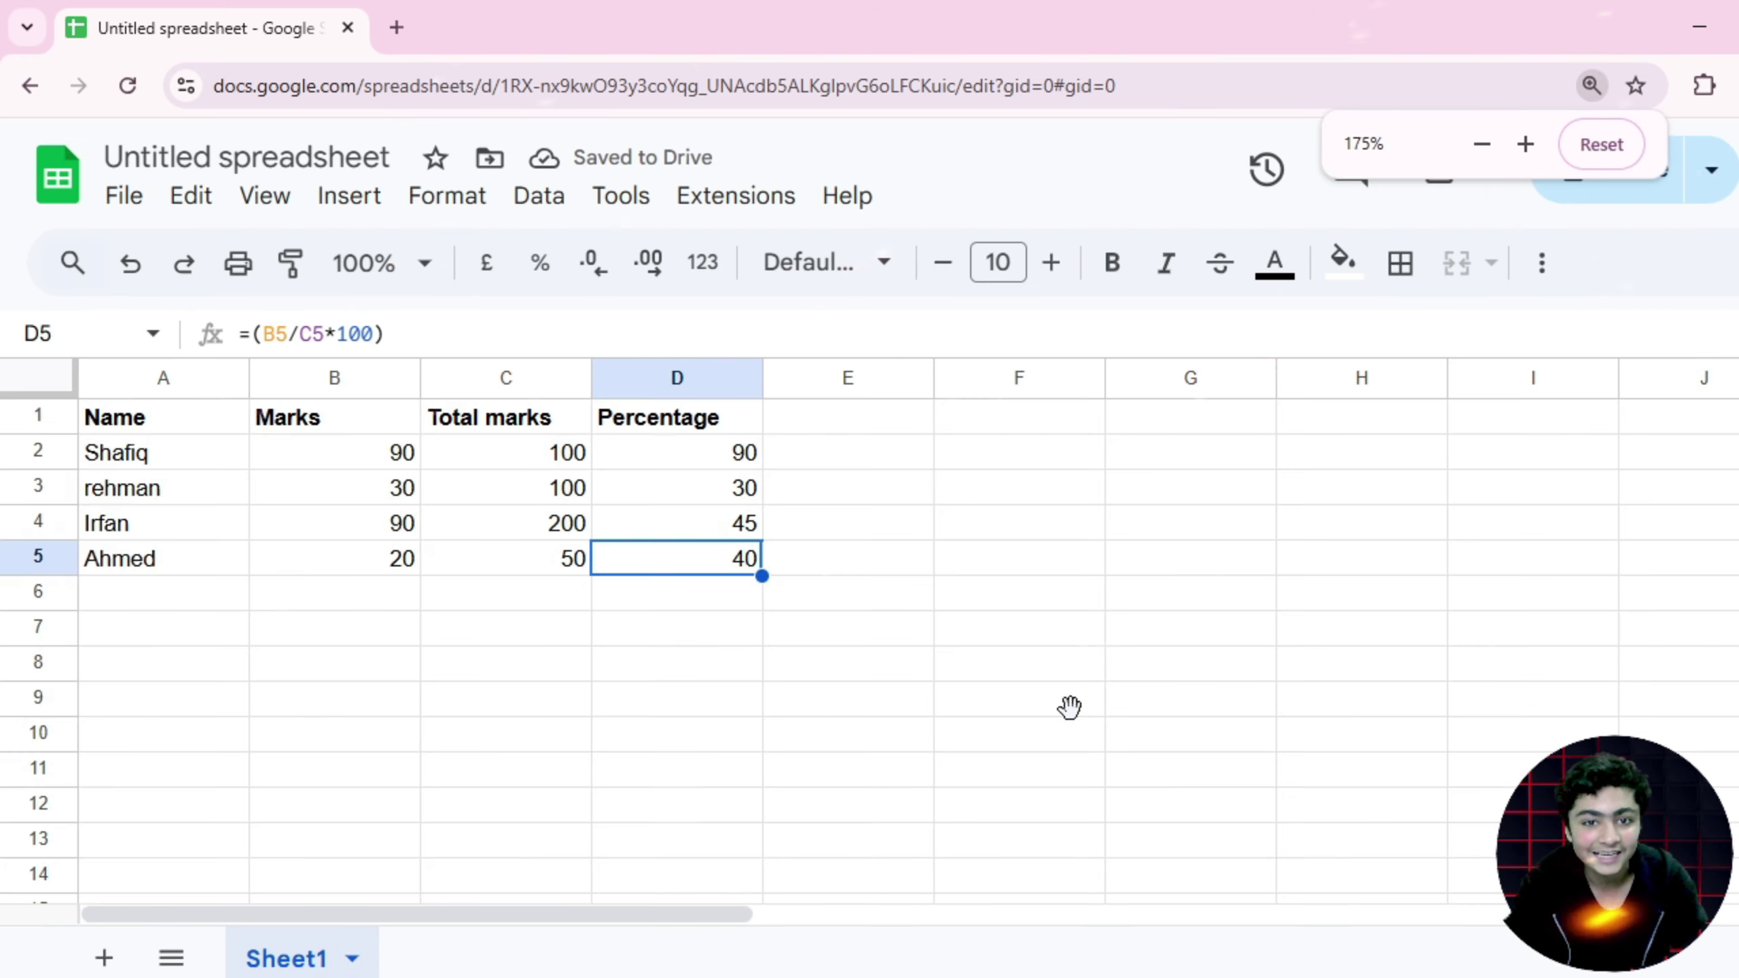
{"action": "scroll", "coordinate": [886, 655], "scroll_direction": "up", "scroll_amount": 3, "text": "ctrl"}
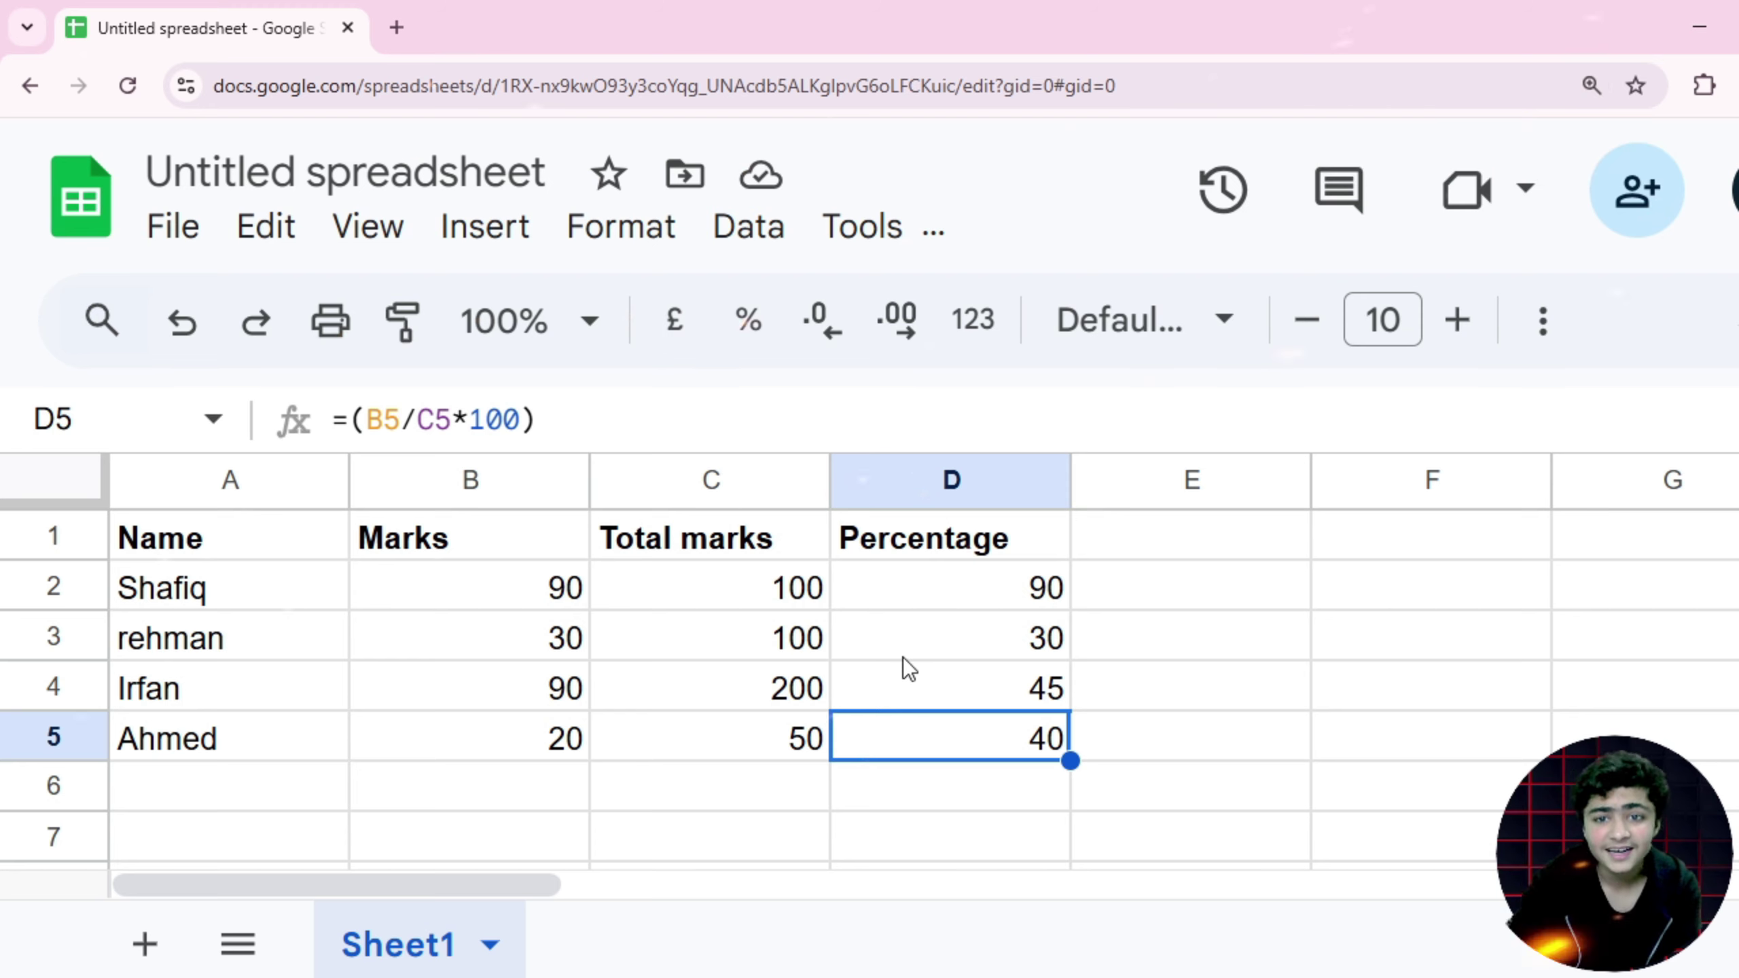
Enter the numbers 1, 2 and 3 in cells A7, A8 and A9 below the marks data
{"action": "scroll", "coordinate": [962, 674], "scroll_direction": "down", "scroll_amount": 2}
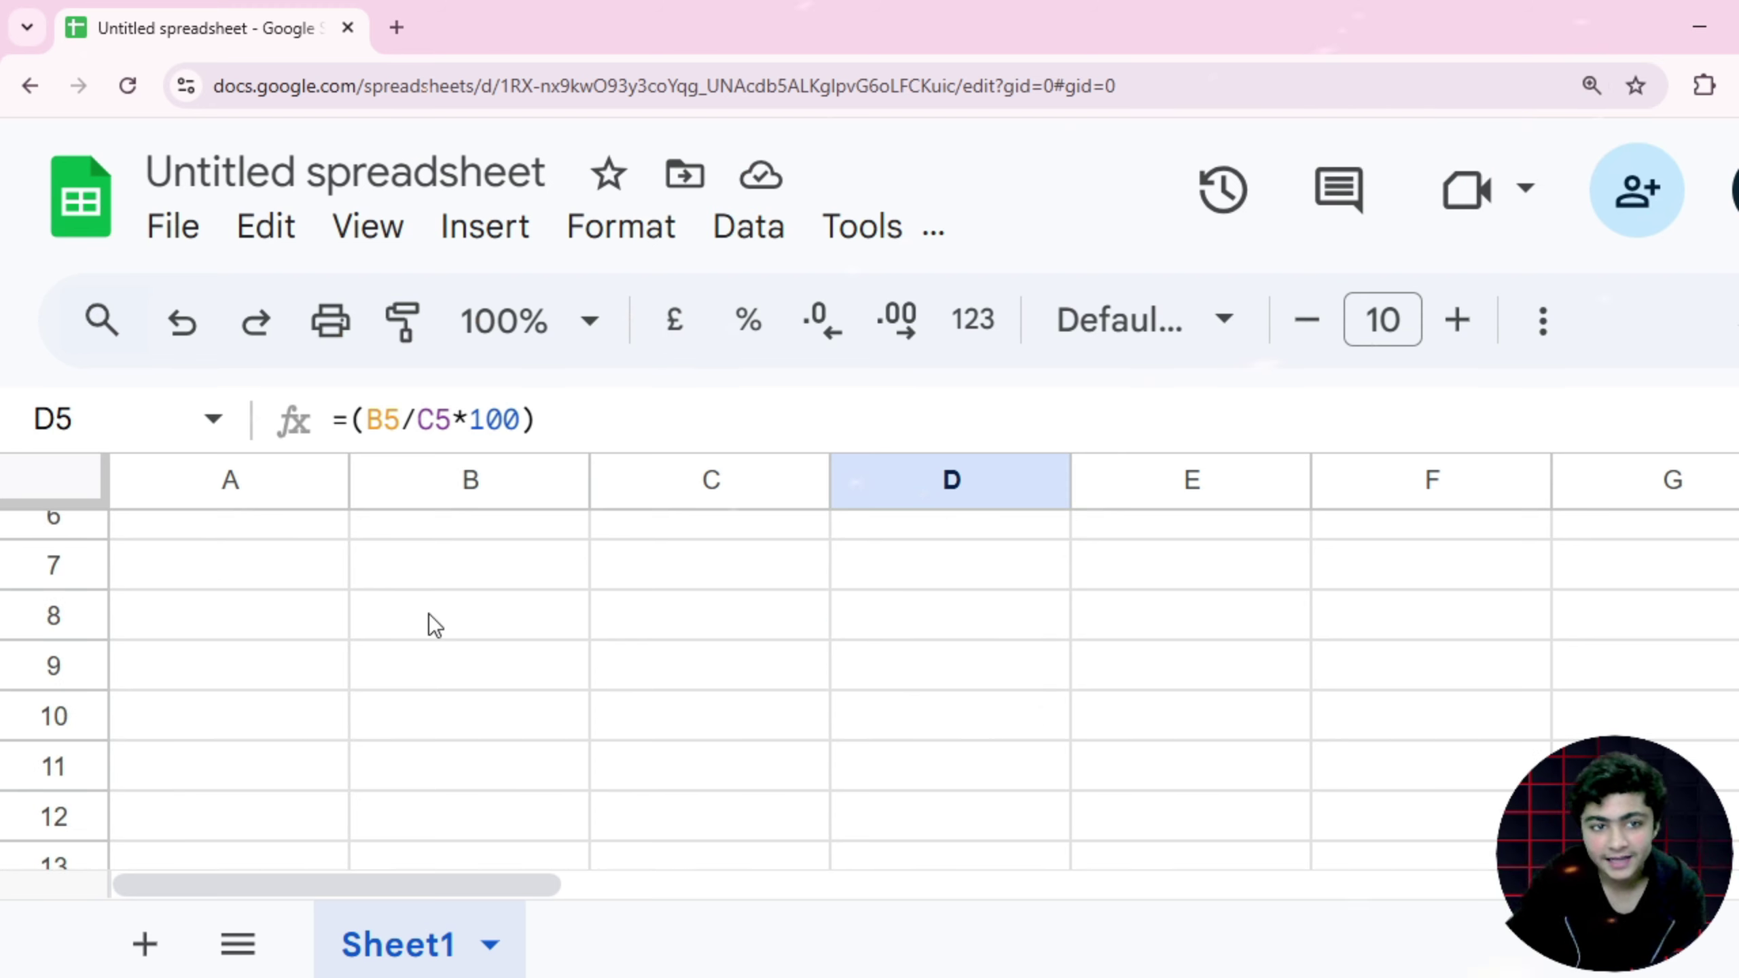
{"action": "scroll", "coordinate": [429, 615], "scroll_direction": "down", "scroll_amount": 1}
{"action": "scroll", "coordinate": [381, 639], "scroll_direction": "down", "scroll_amount": 2, "text": "ctrl"}
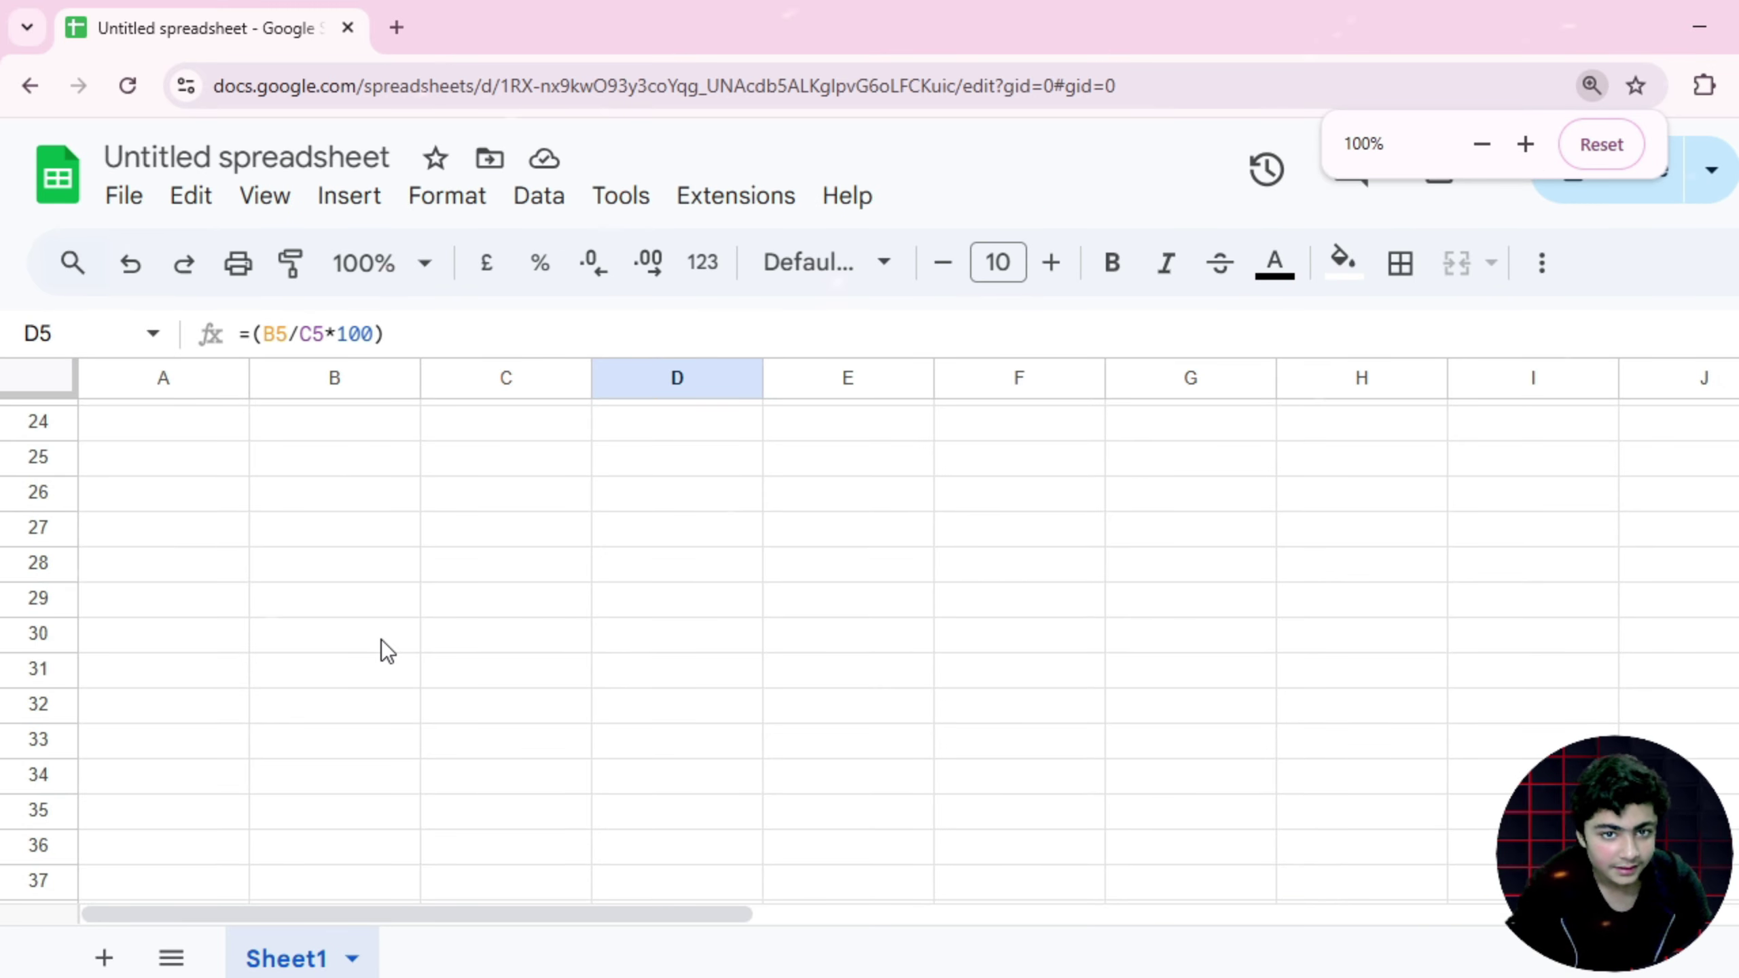
{"action": "scroll", "coordinate": [384, 642], "scroll_direction": "up", "scroll_amount": 7}
{"action": "scroll", "coordinate": [386, 642], "scroll_direction": "up", "scroll_amount": 2, "text": "ctrl"}
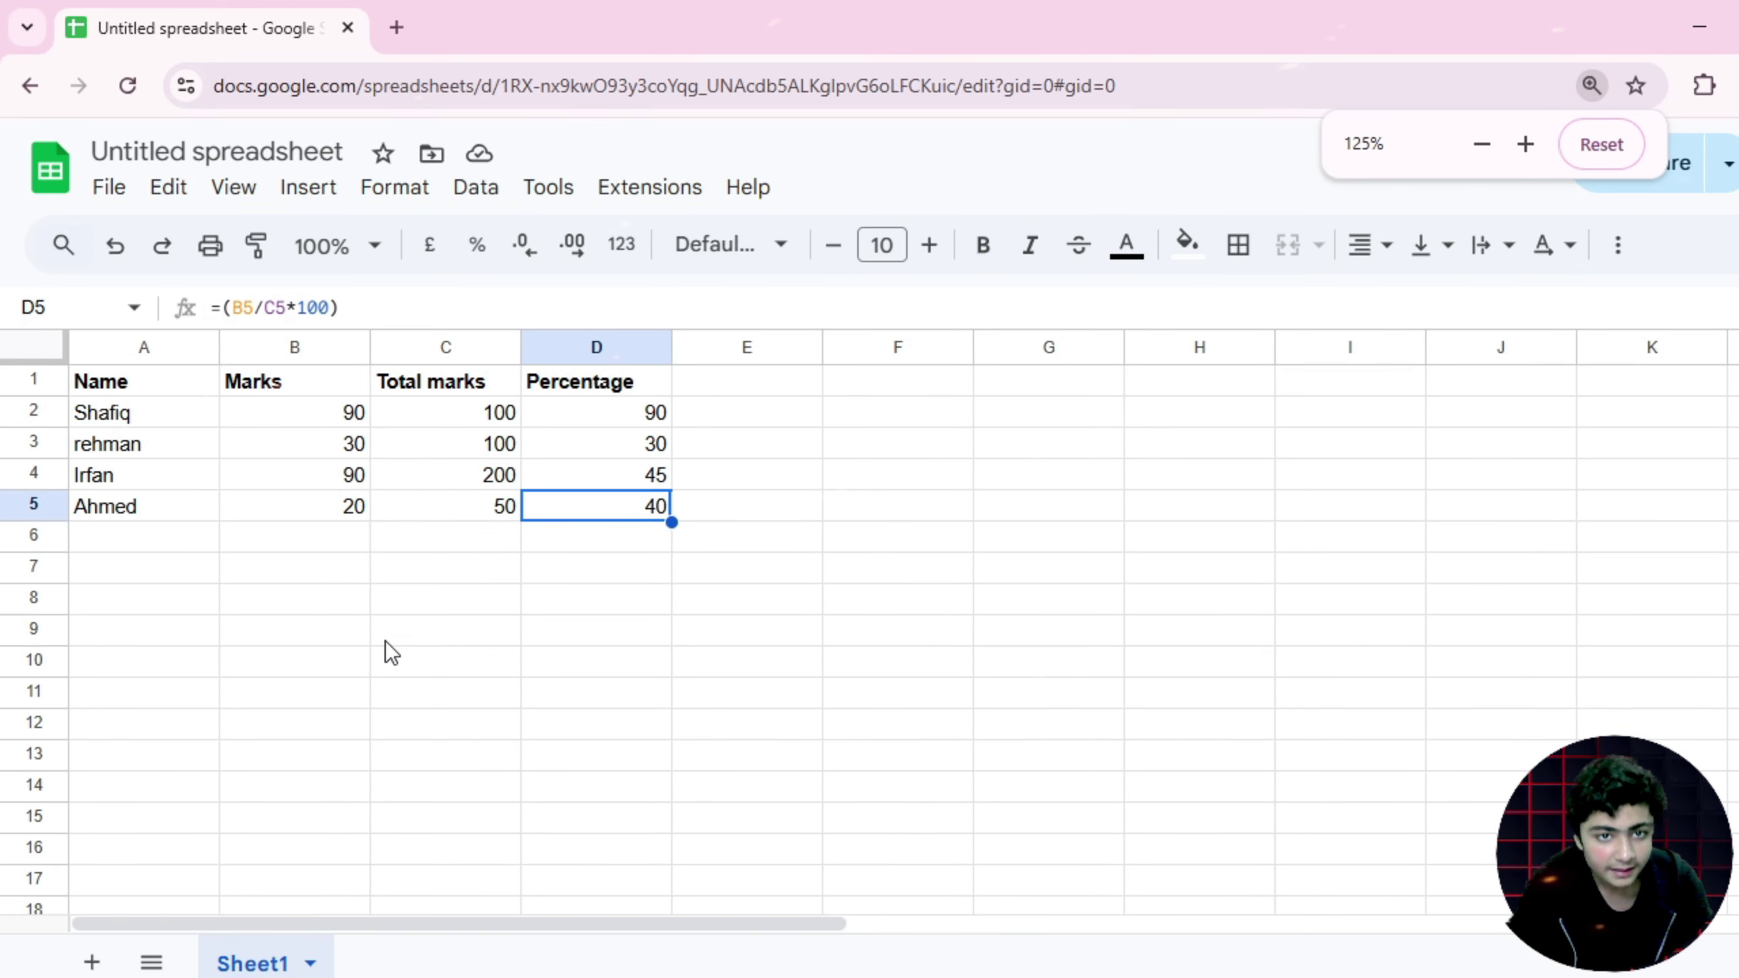
{"action": "left_click", "coordinate": [130, 596]}
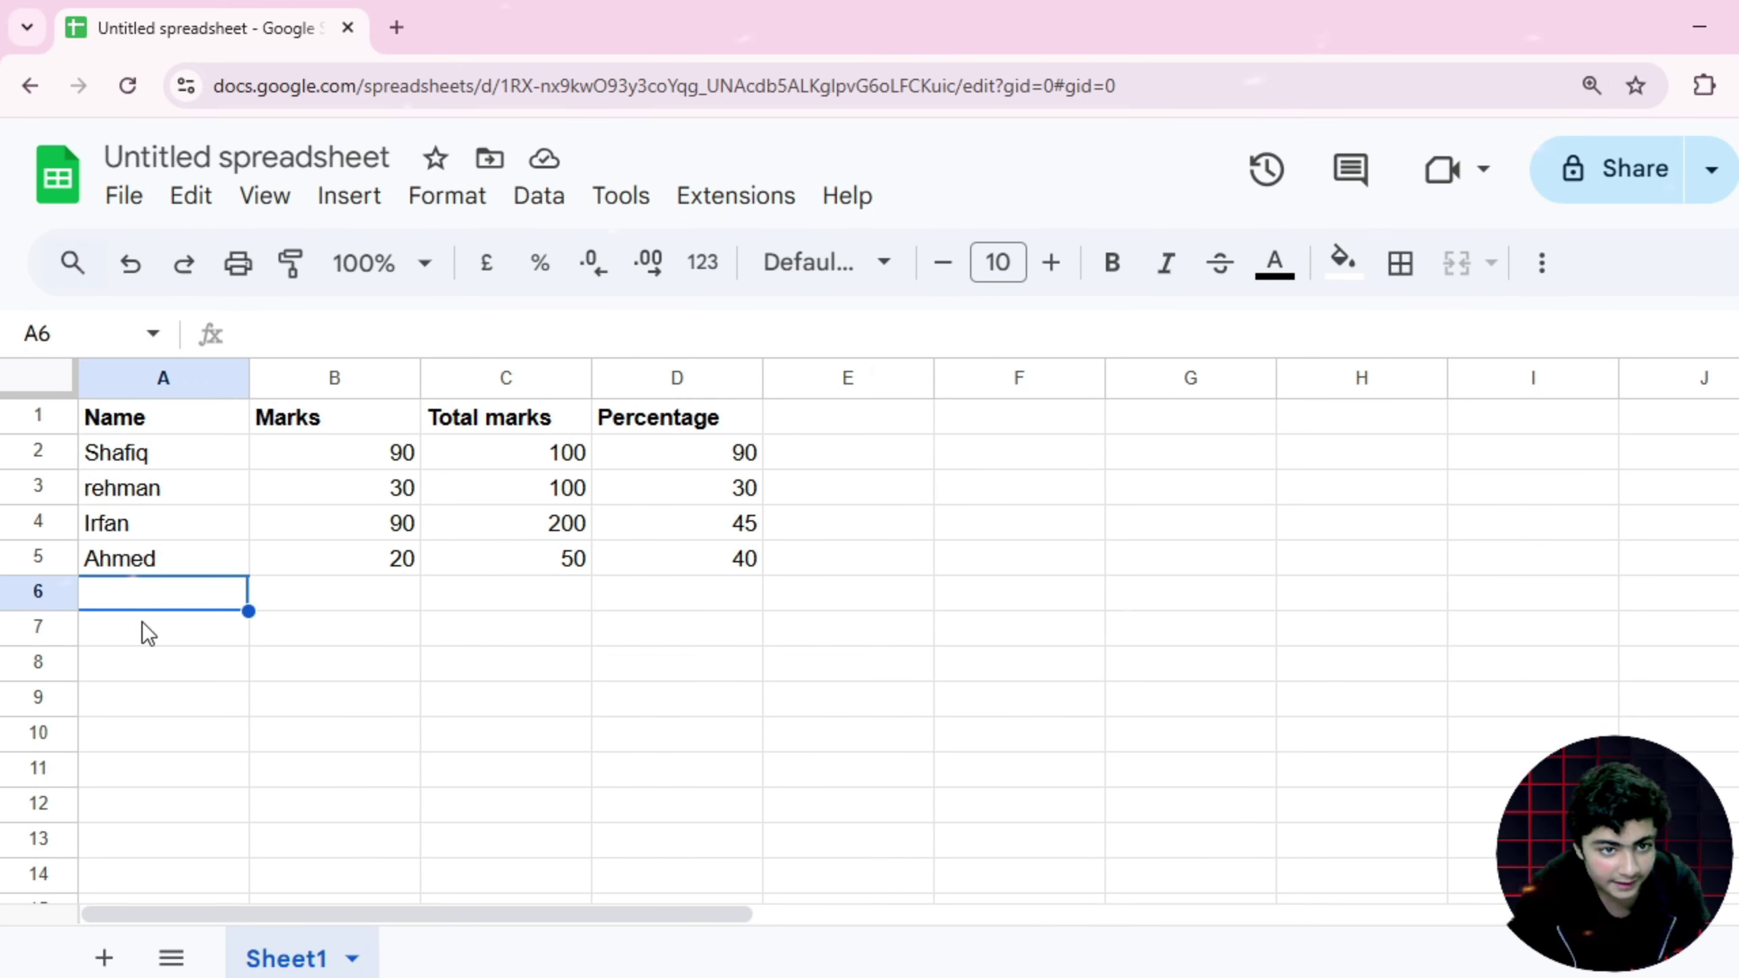
{"action": "left_click", "coordinate": [176, 638]}
{"action": "type", "text": "1"}
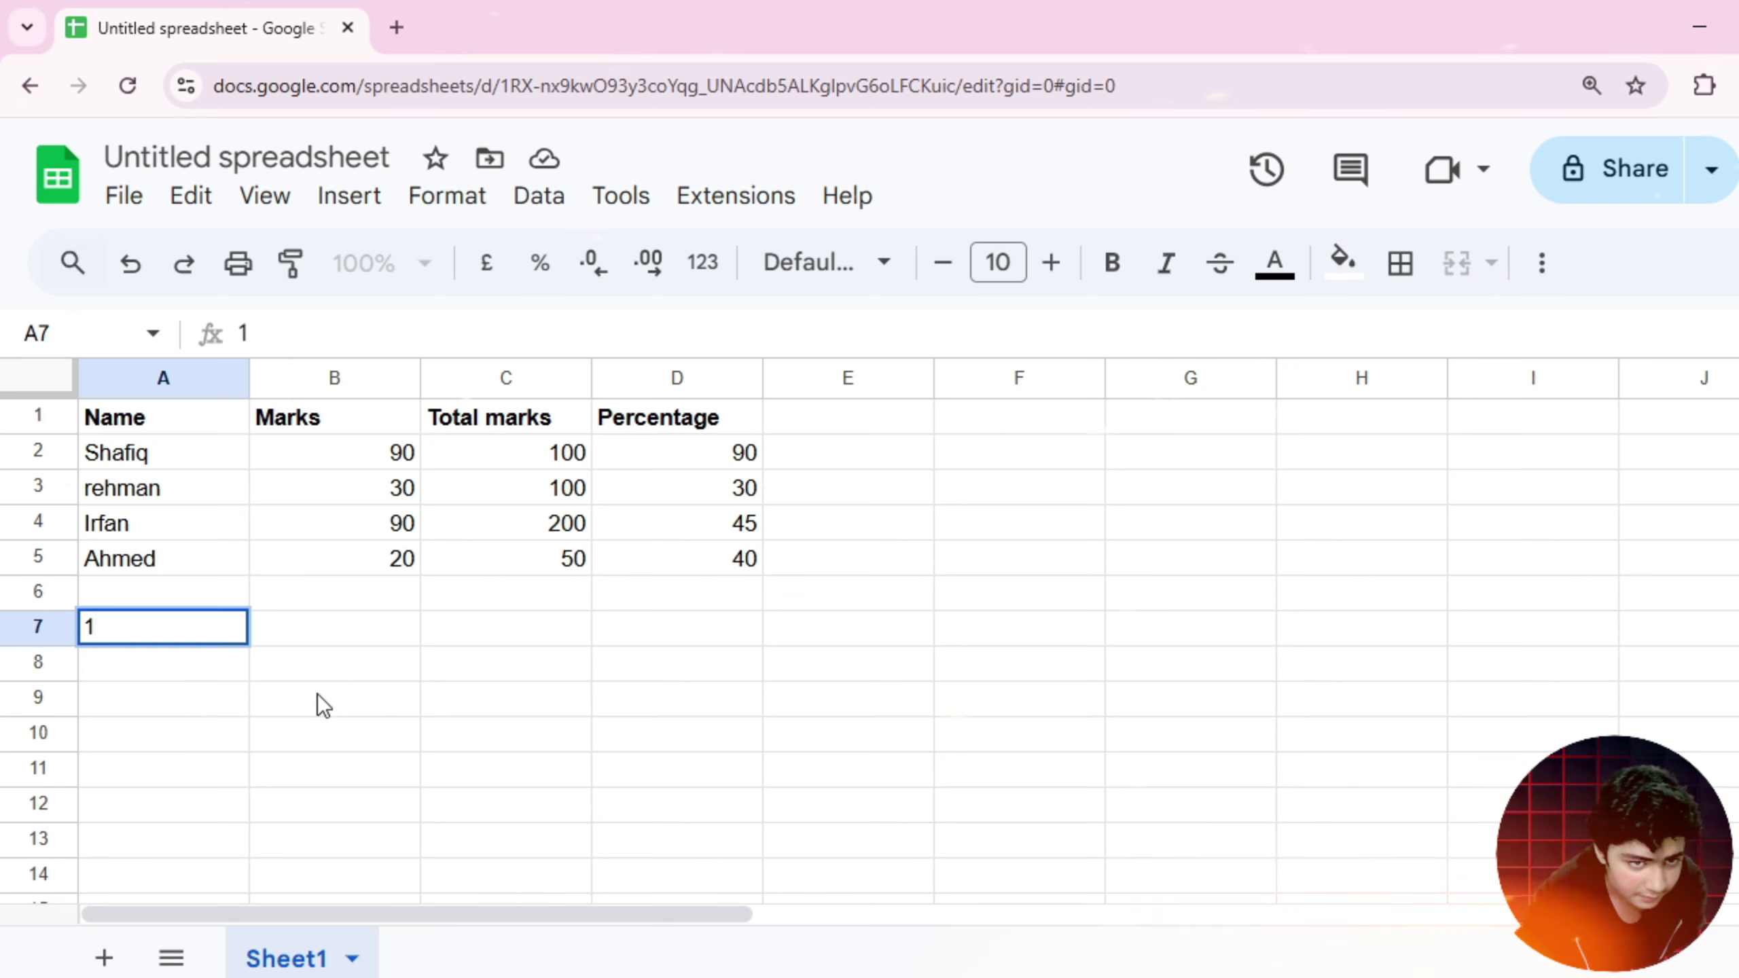
{"action": "left_click", "coordinate": [191, 666]}
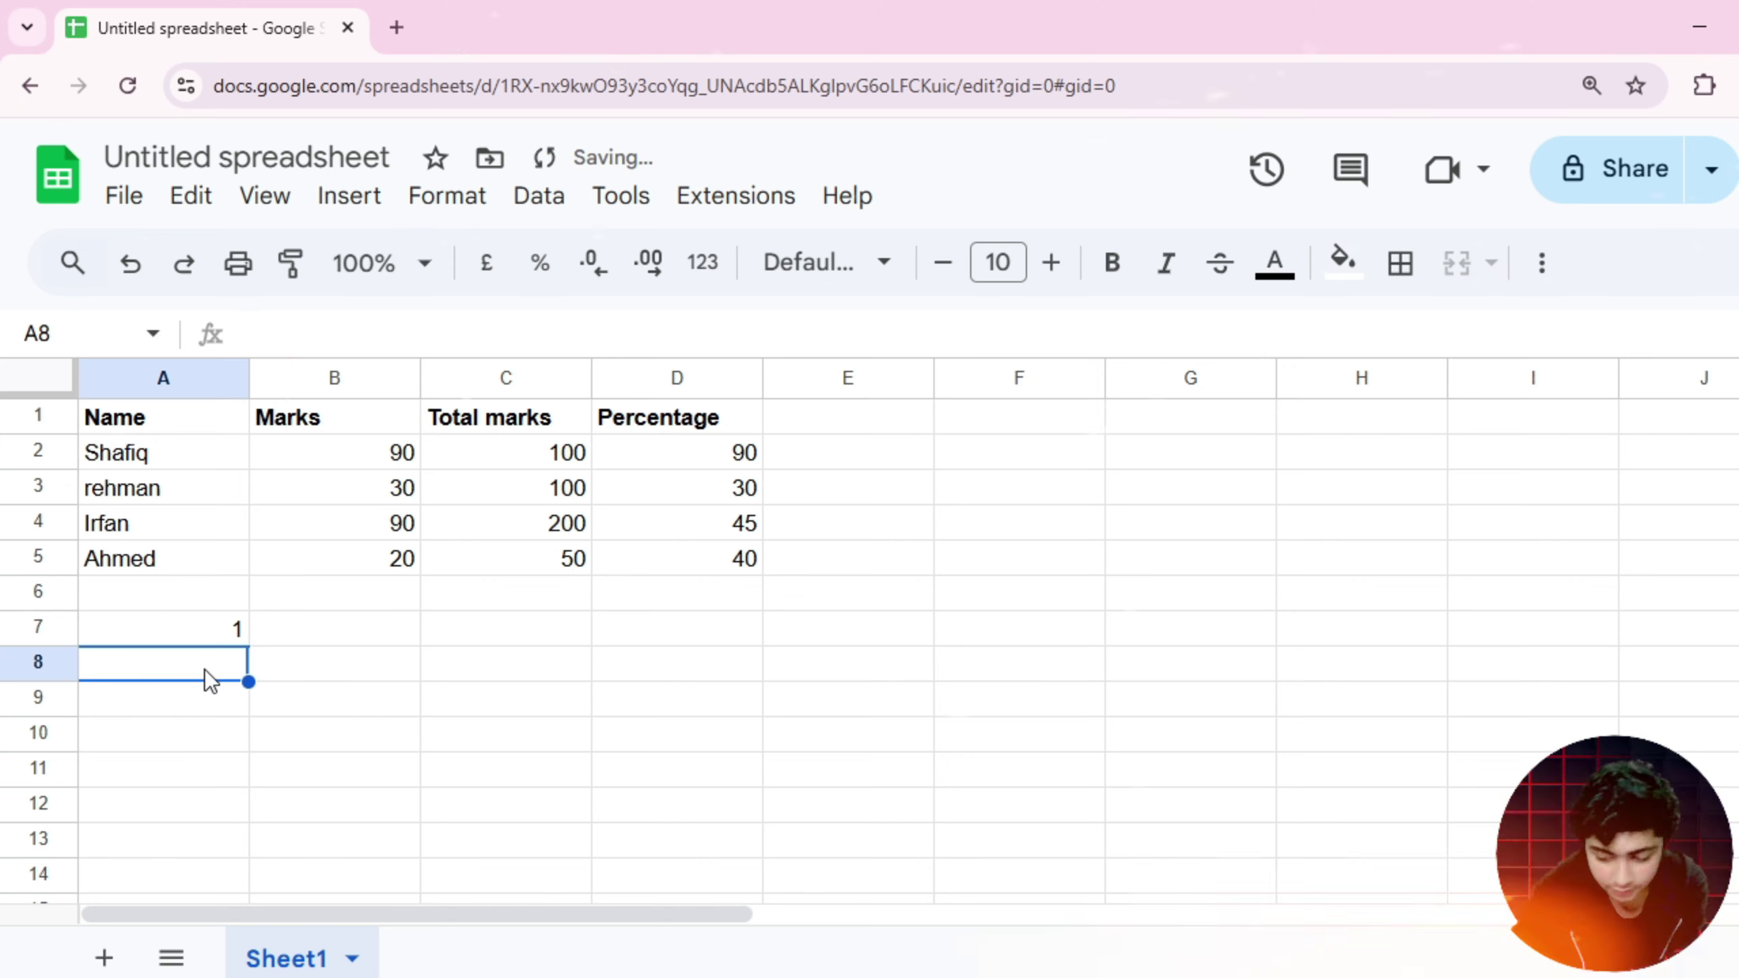
{"action": "type", "text": "2"}
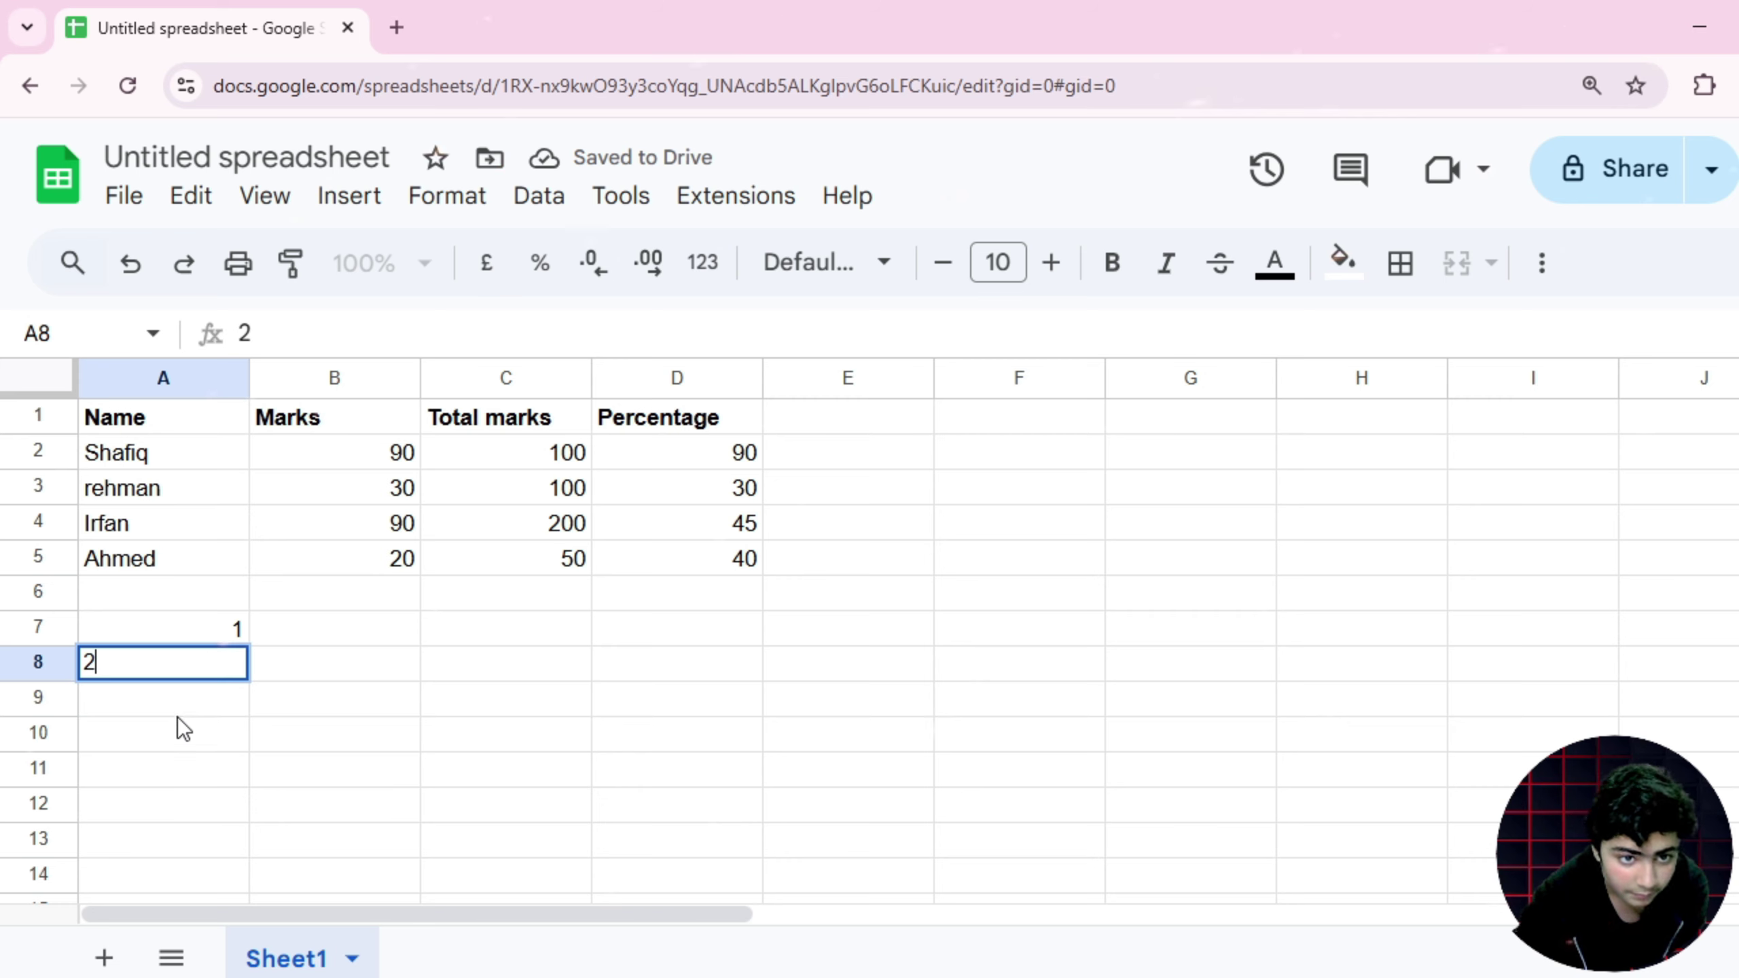
{"action": "left_click", "coordinate": [188, 711]}
{"action": "type", "text": "3"}
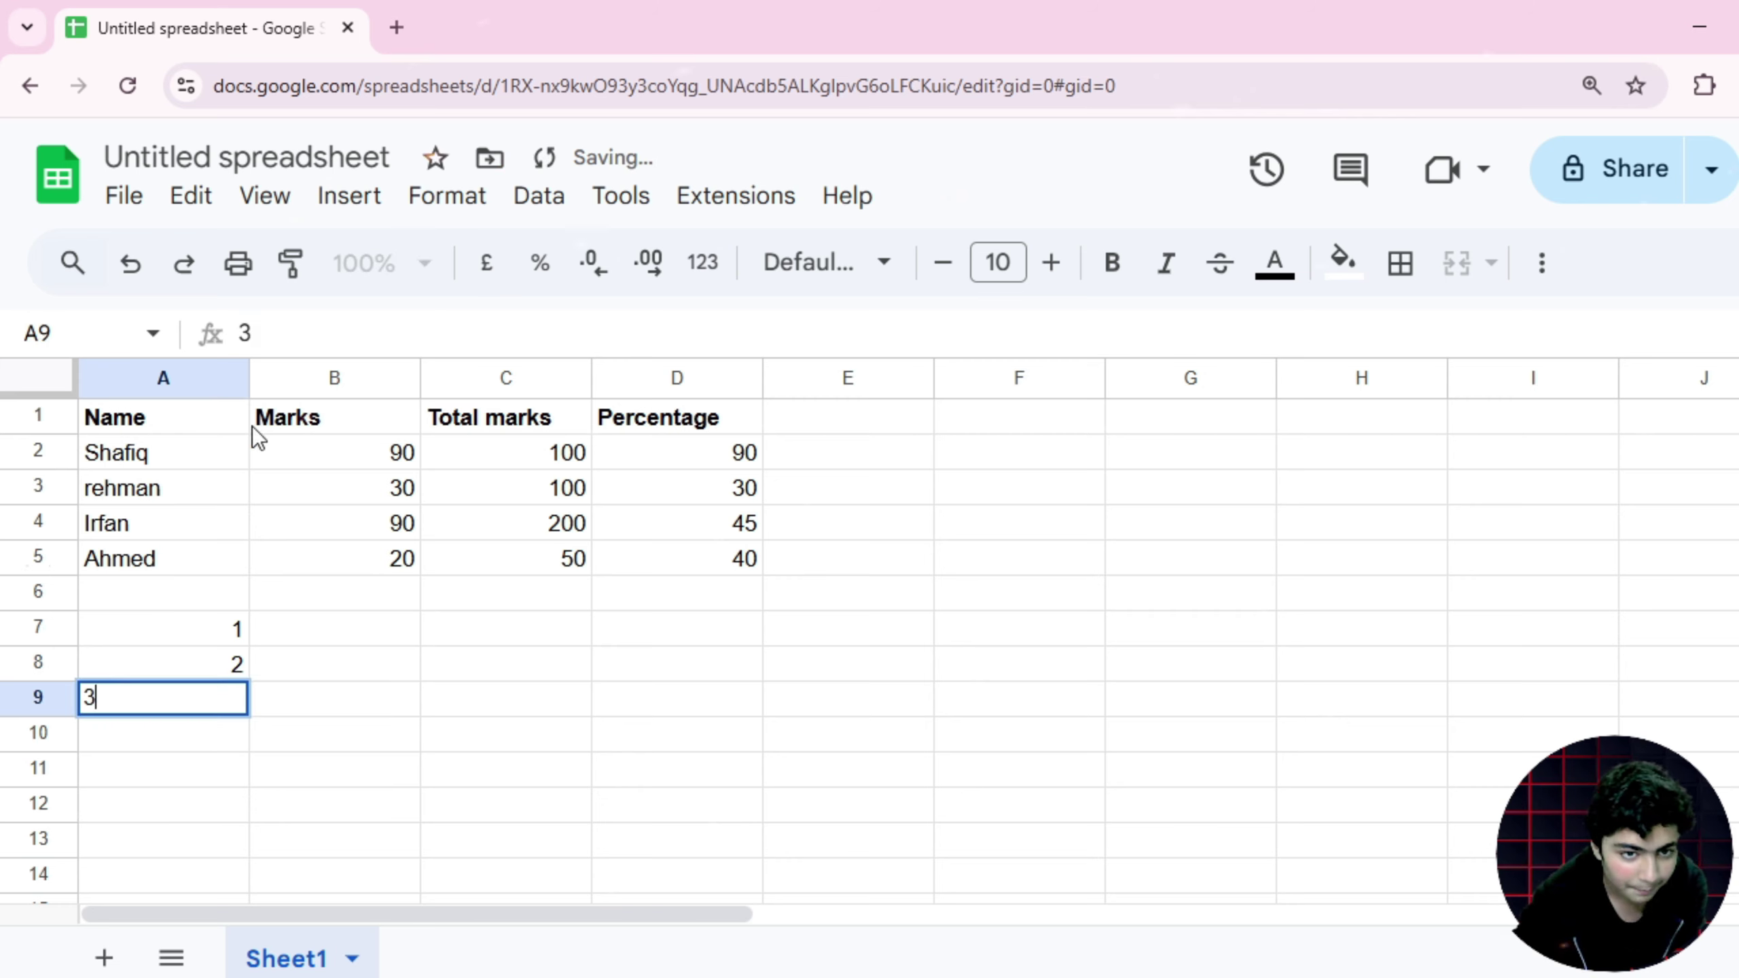
Try auto-filling the A7:A9 number series down to A12 and undo the fill
{"action": "left_click_drag", "start_coordinate": [219, 664], "coordinate": [264, 810]}
{"action": "left_click", "coordinate": [229, 708]}
{"action": "left_click", "coordinate": [204, 627]}
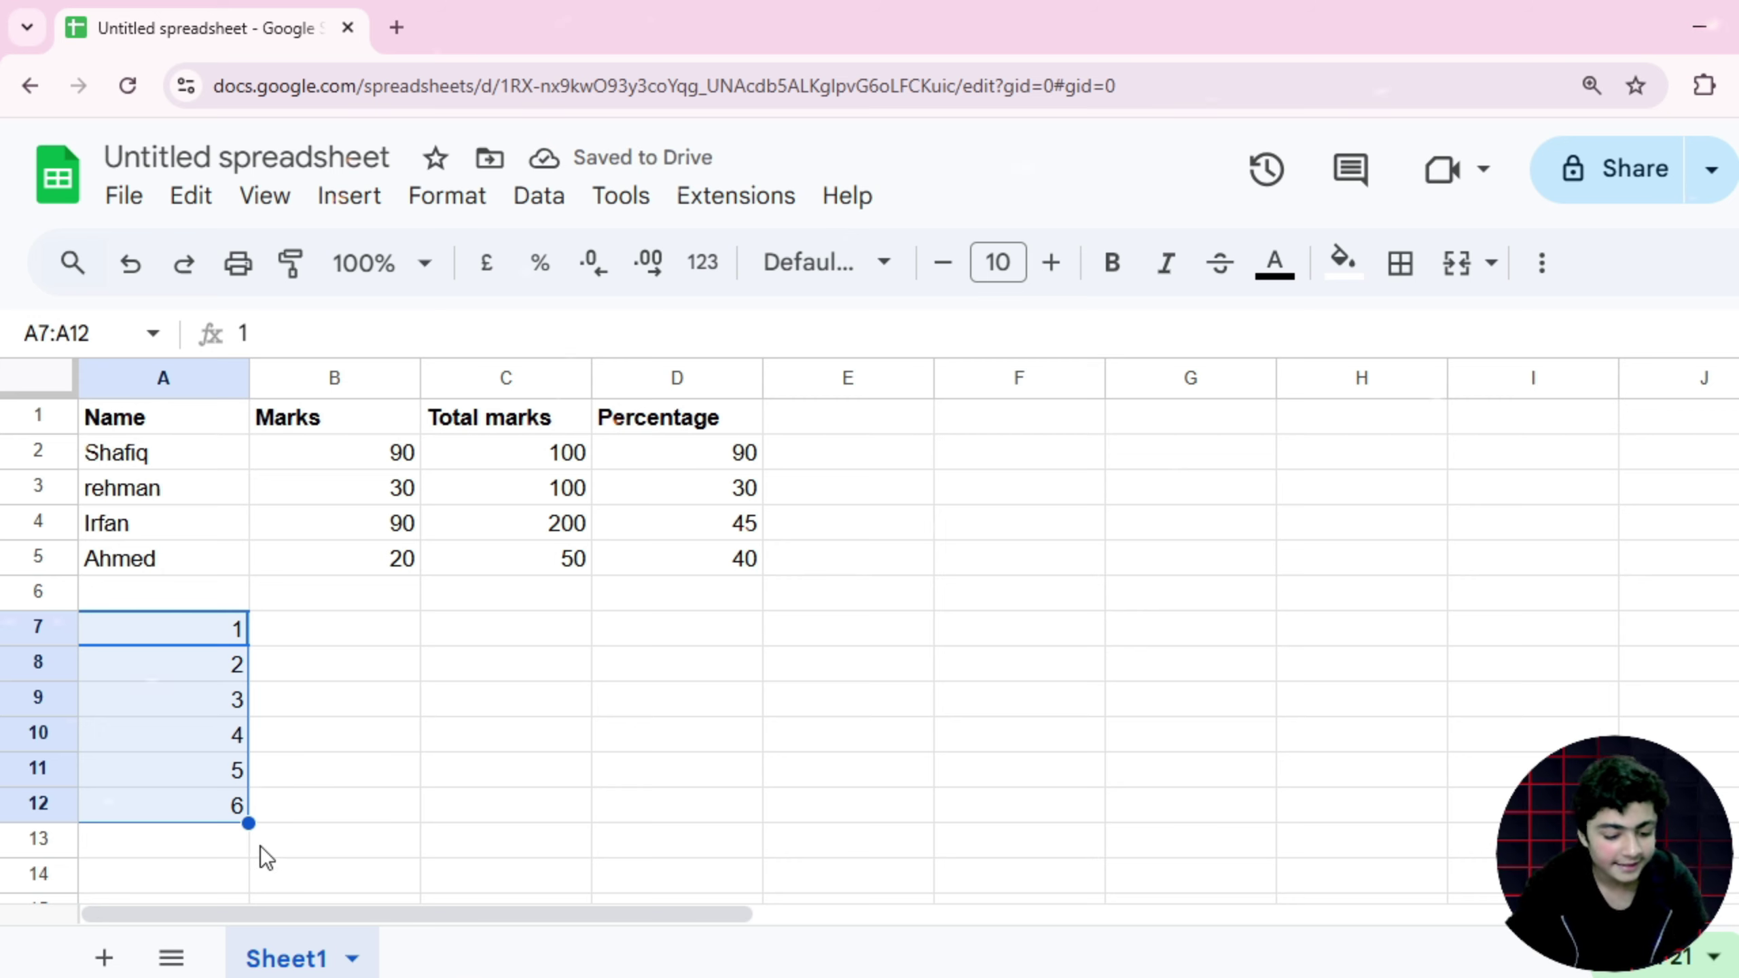
{"action": "key", "text": "ctrl+z"}
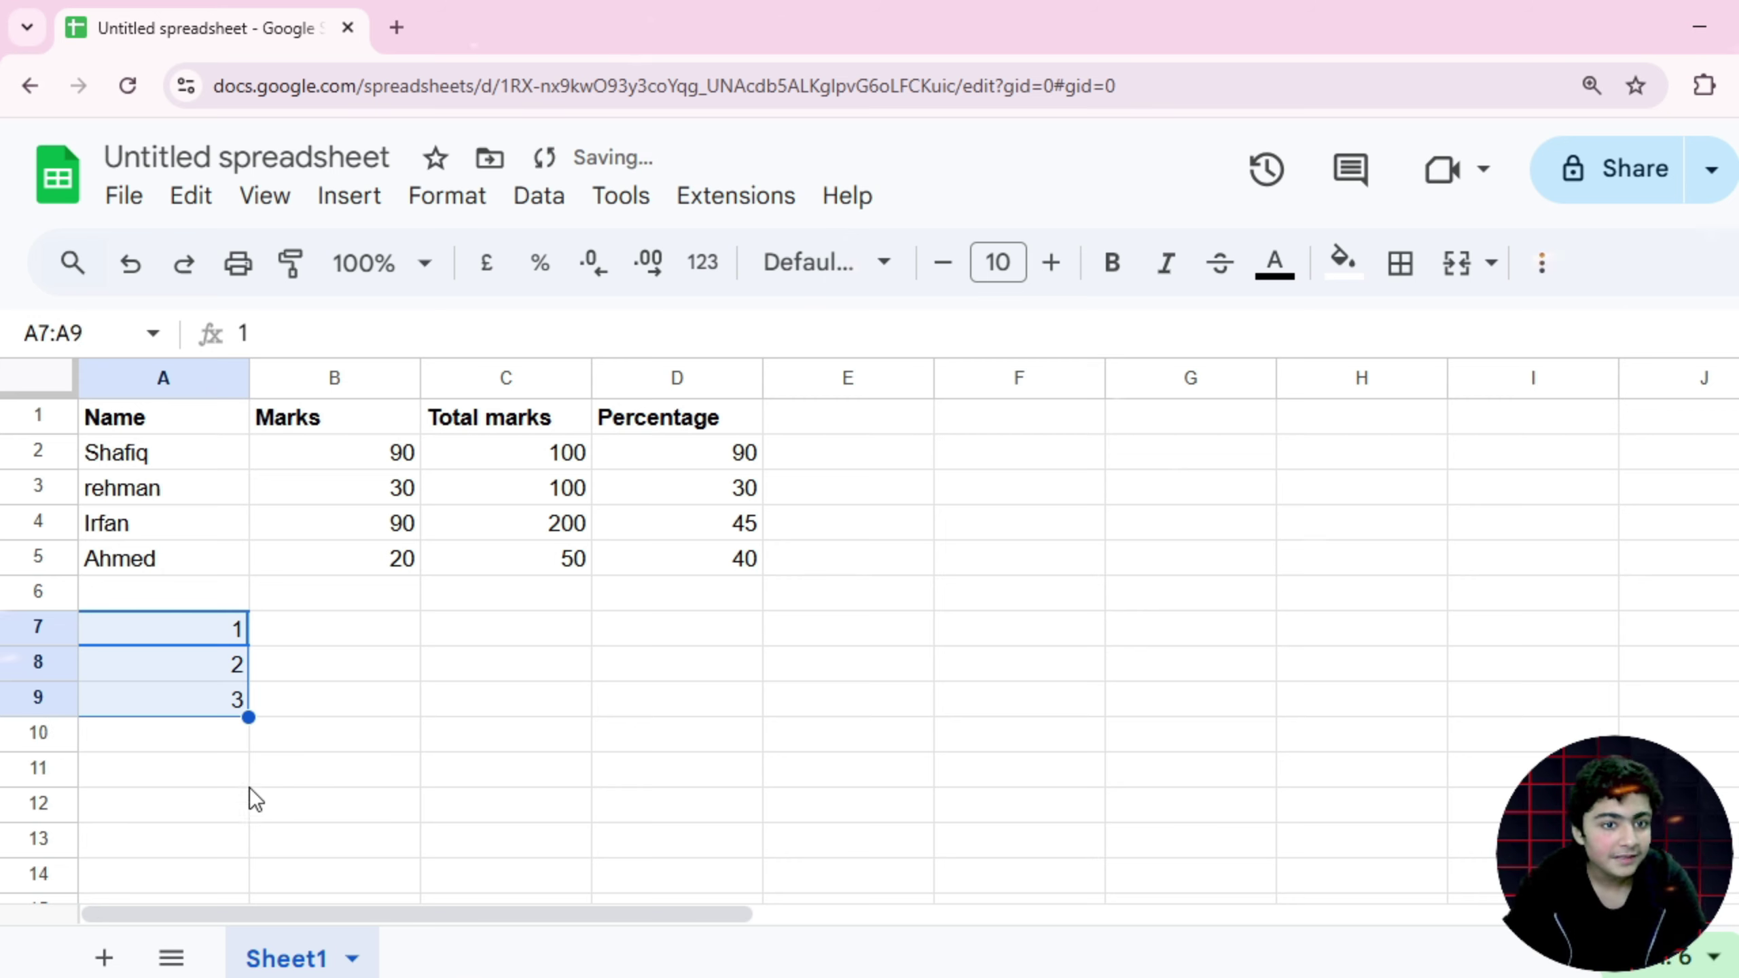
Auto-fill the A7:A9 number series down through A35, and clear the whole series from the sheet
{"action": "left_click", "coordinate": [245, 740]}
{"action": "left_click_drag", "start_coordinate": [218, 634], "coordinate": [221, 819]}
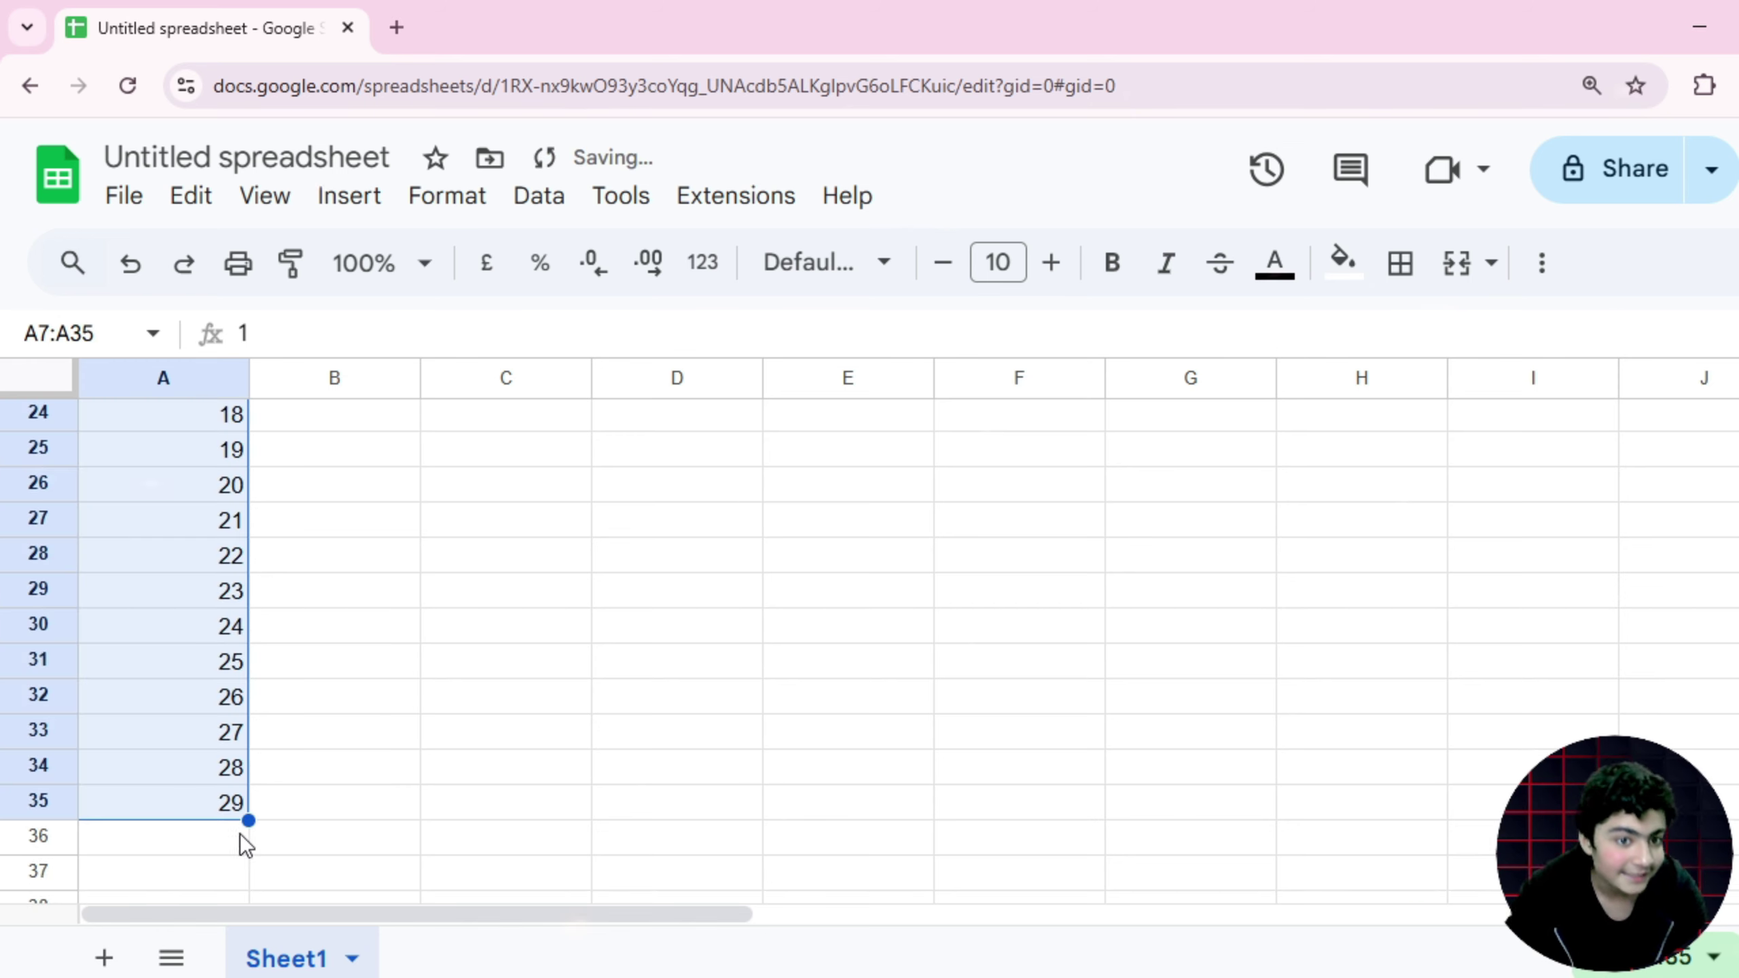
{"action": "scroll", "coordinate": [204, 811], "scroll_direction": "up", "scroll_amount": 10}
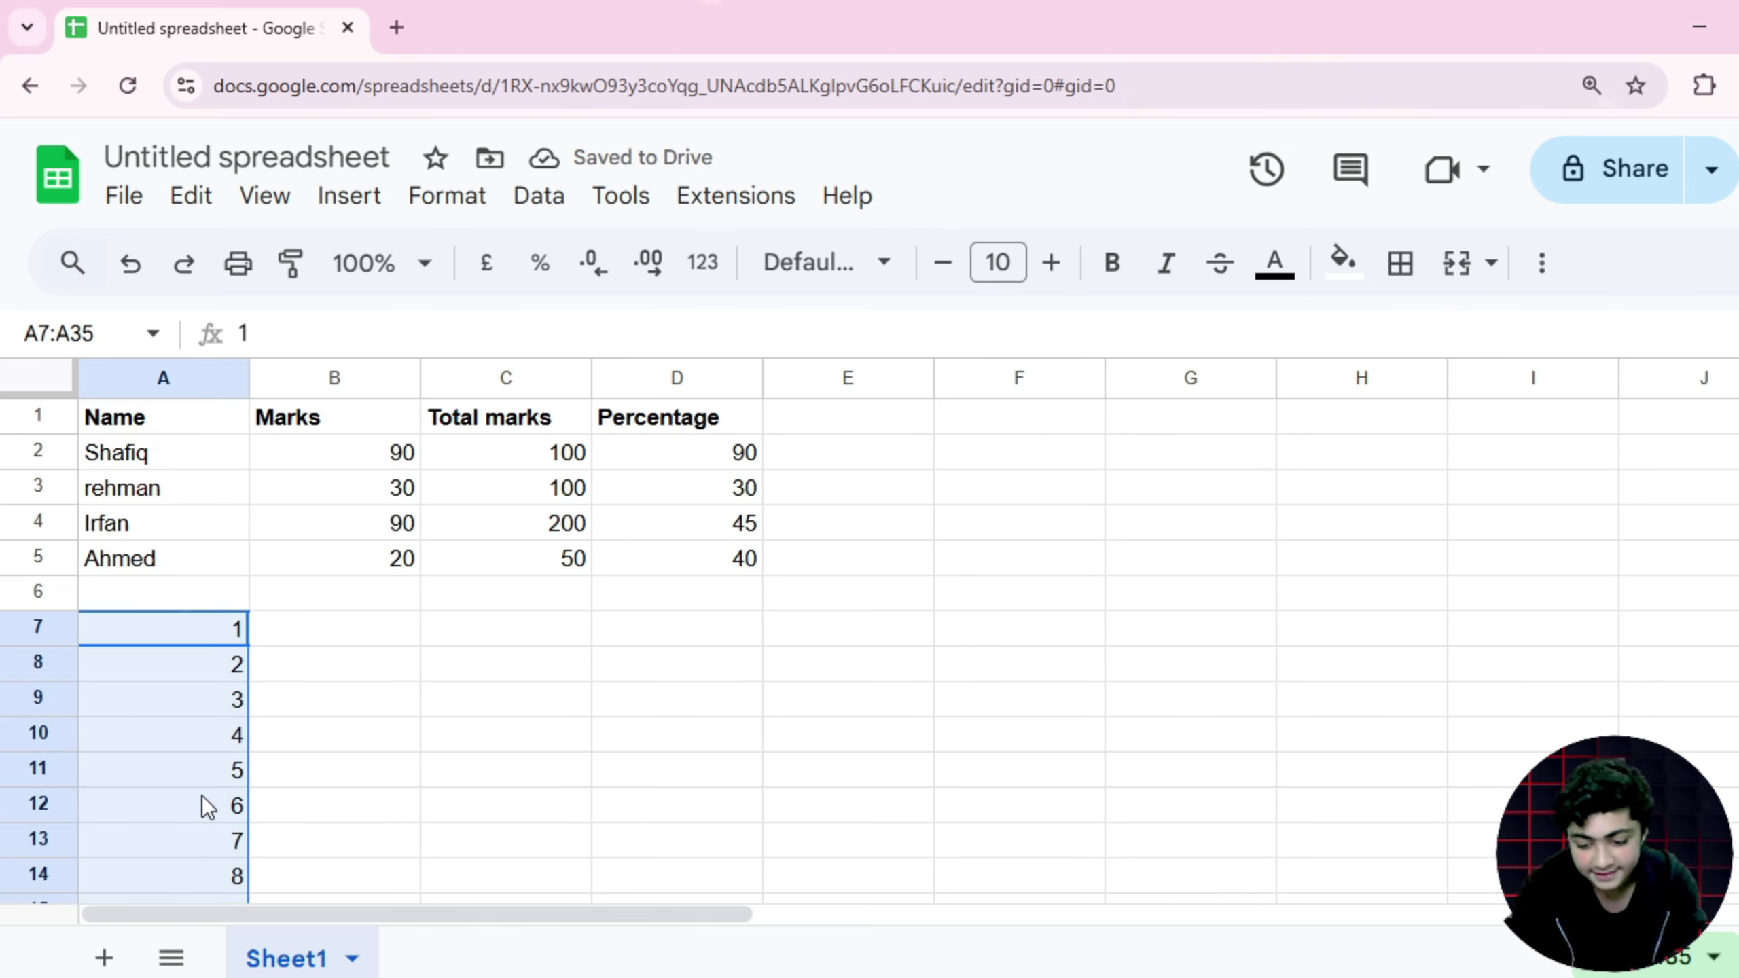
{"action": "key", "text": "Delete"}
{"action": "left_click", "coordinate": [623, 816]}
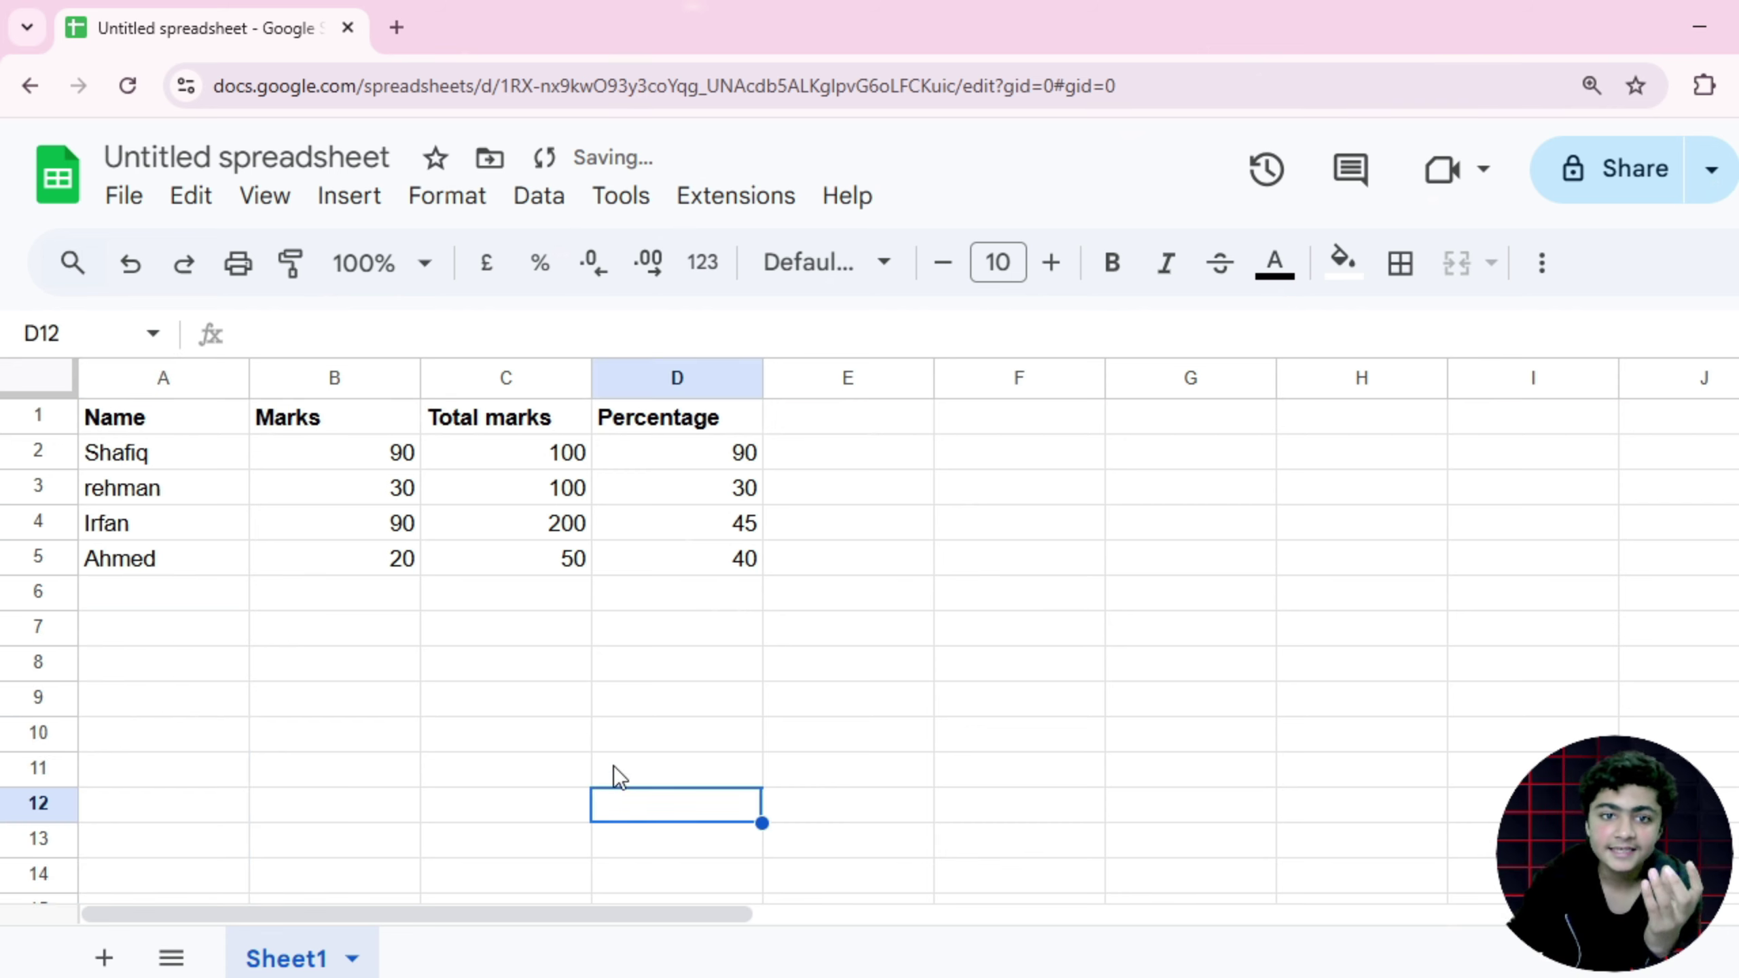
Select the marks data A1:D5 with its headers and check whether the range can be converted to a table
{"action": "left_click_drag", "start_coordinate": [690, 480], "coordinate": [720, 560]}
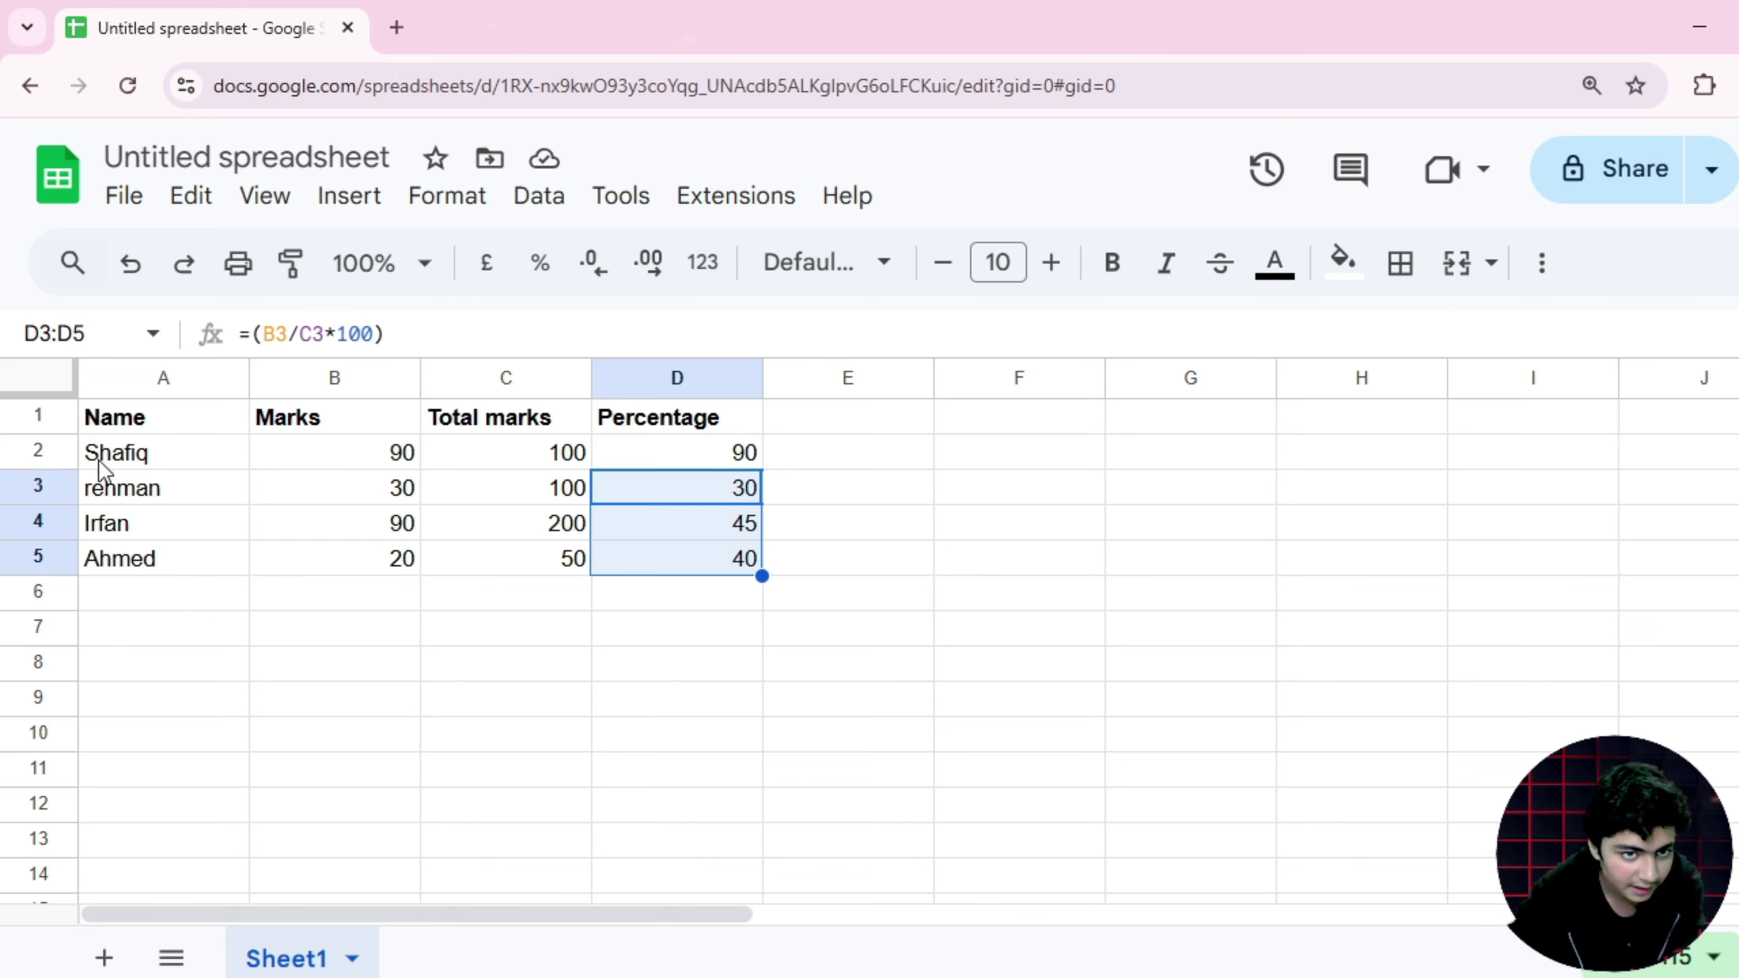
{"action": "left_click", "coordinate": [146, 461]}
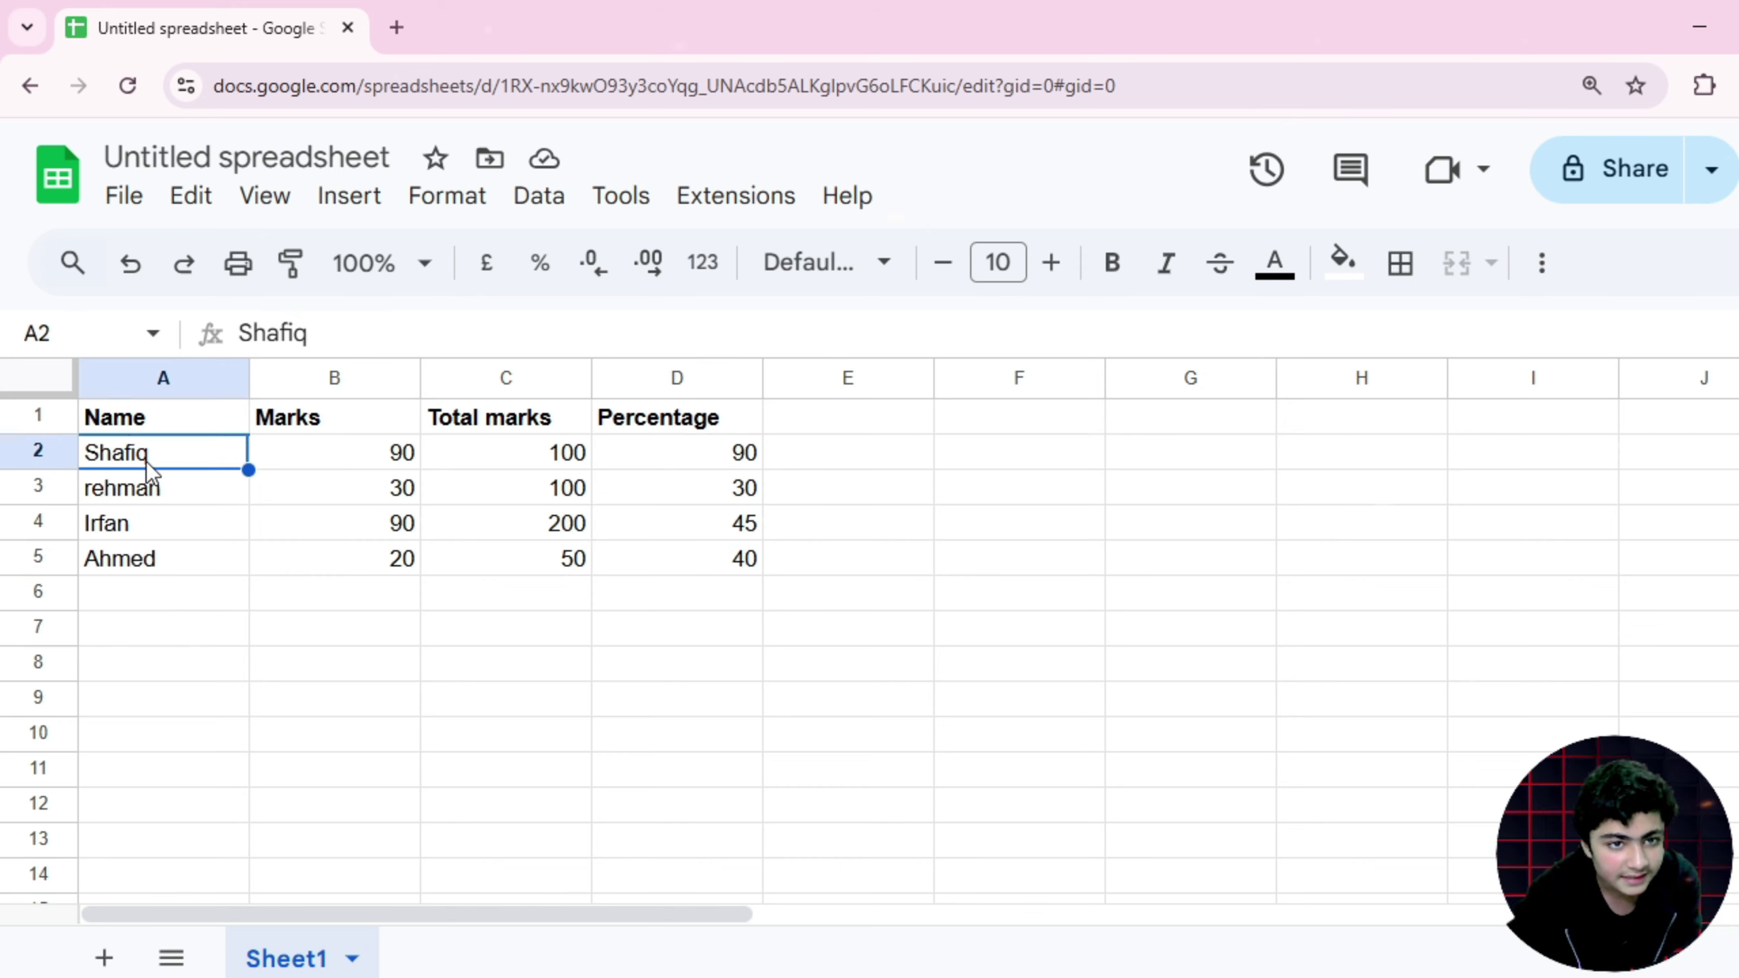
{"action": "left_click_drag", "start_coordinate": [149, 419], "coordinate": [742, 558]}
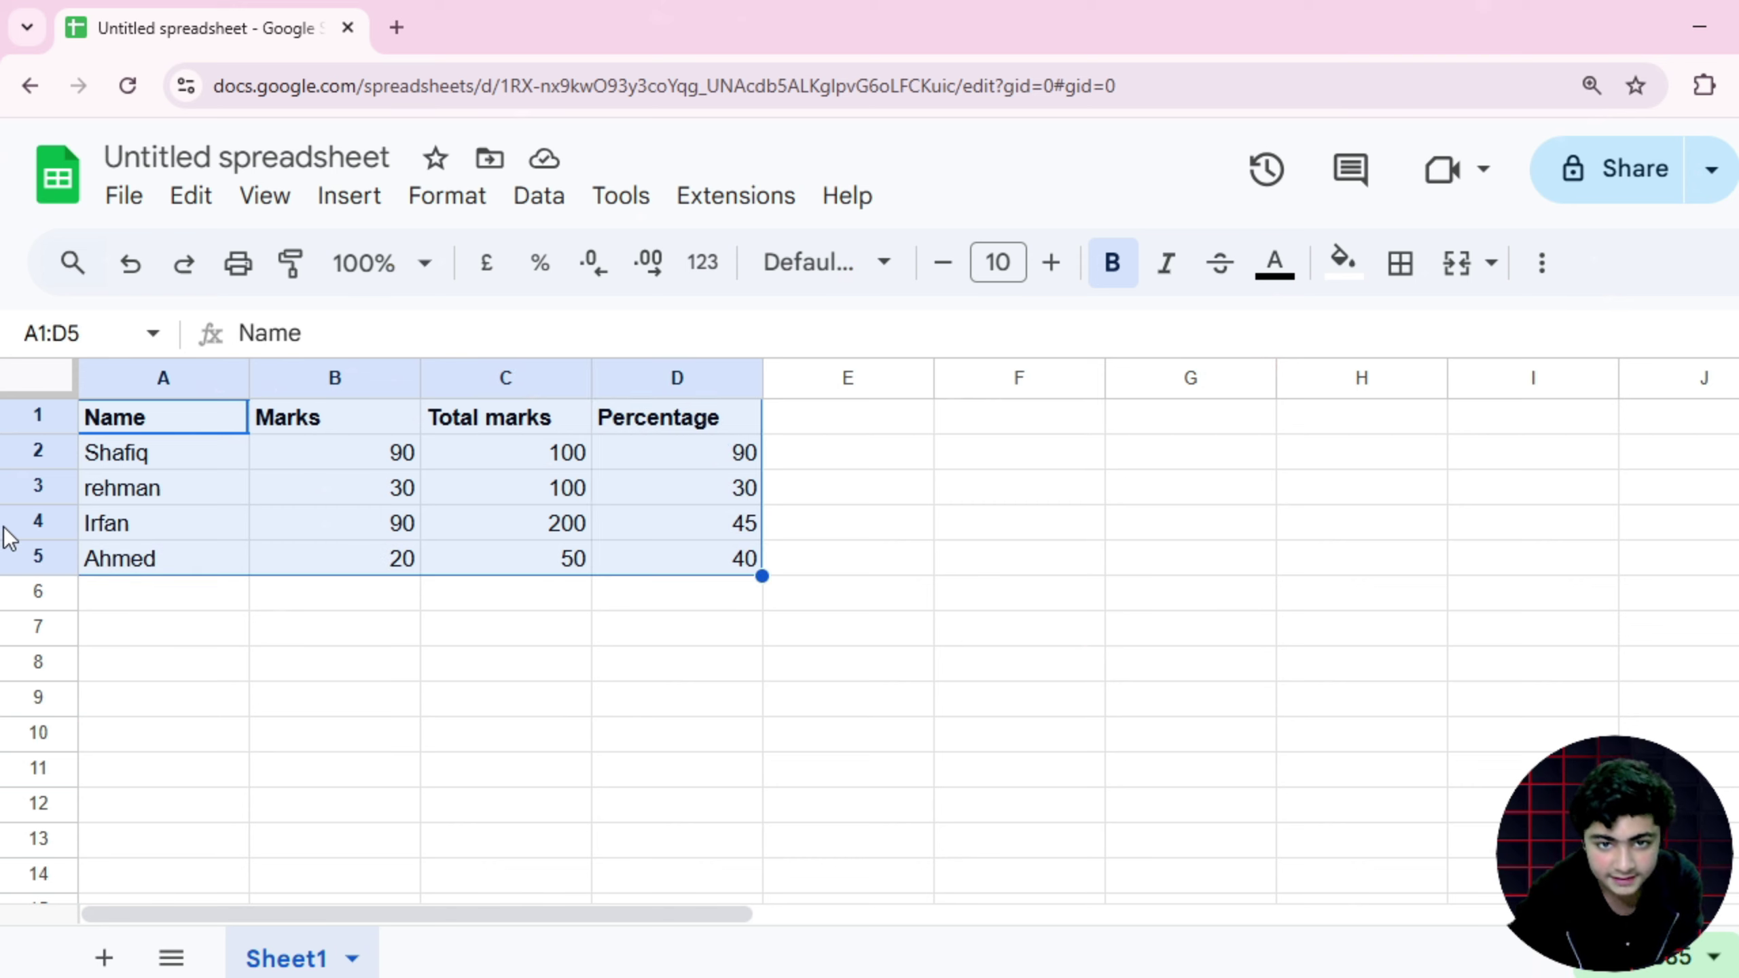
{"action": "left_click", "coordinate": [245, 637]}
{"action": "left_click", "coordinate": [168, 420]}
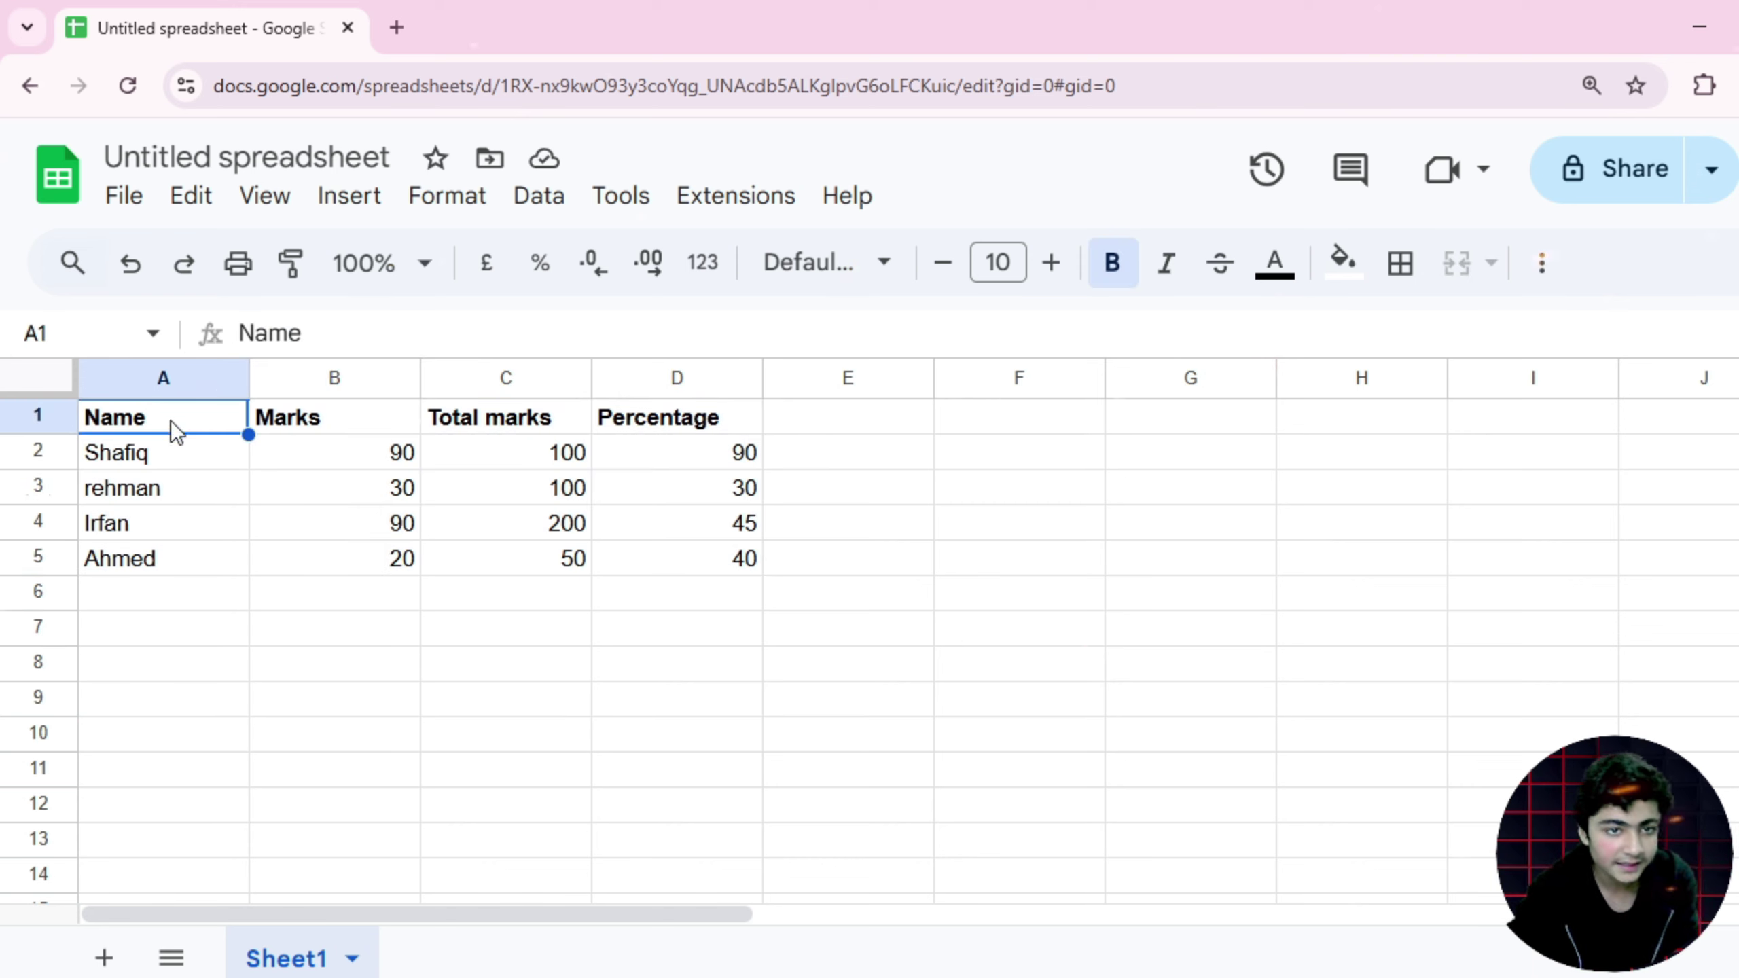
{"action": "left_click", "coordinate": [726, 568], "text": "shift"}
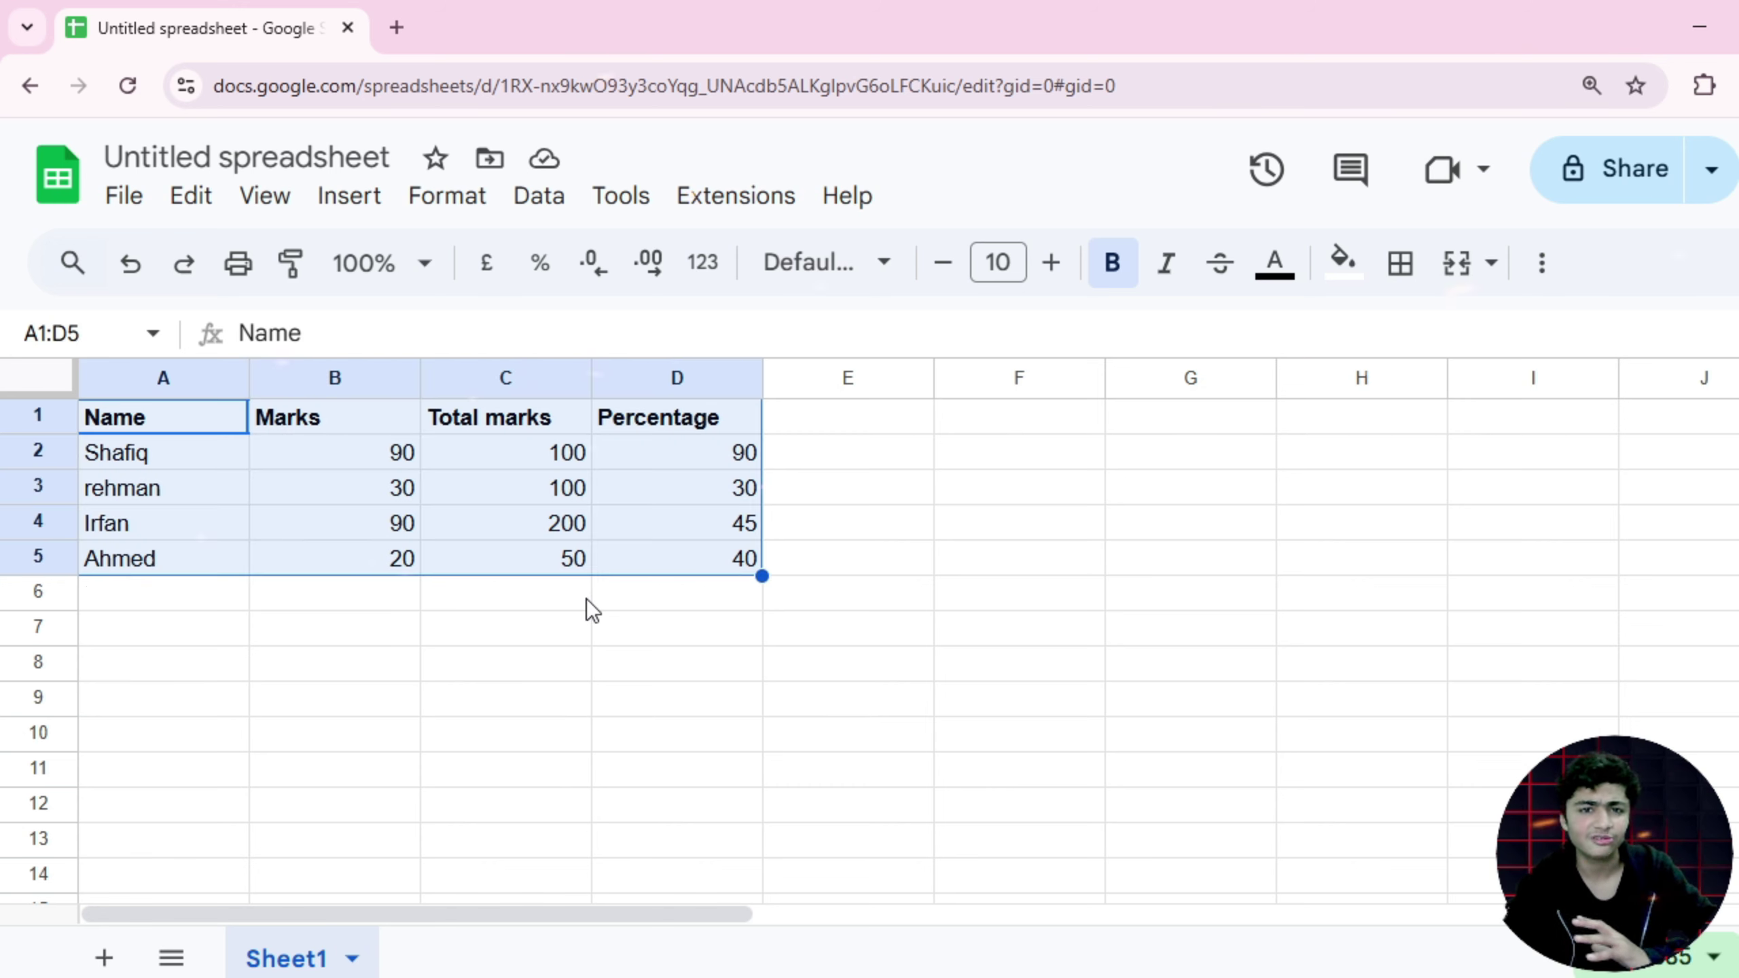
{"action": "right_click", "coordinate": [423, 485]}
{"action": "scroll", "coordinate": [795, 827], "scroll_direction": "down", "scroll_amount": 2}
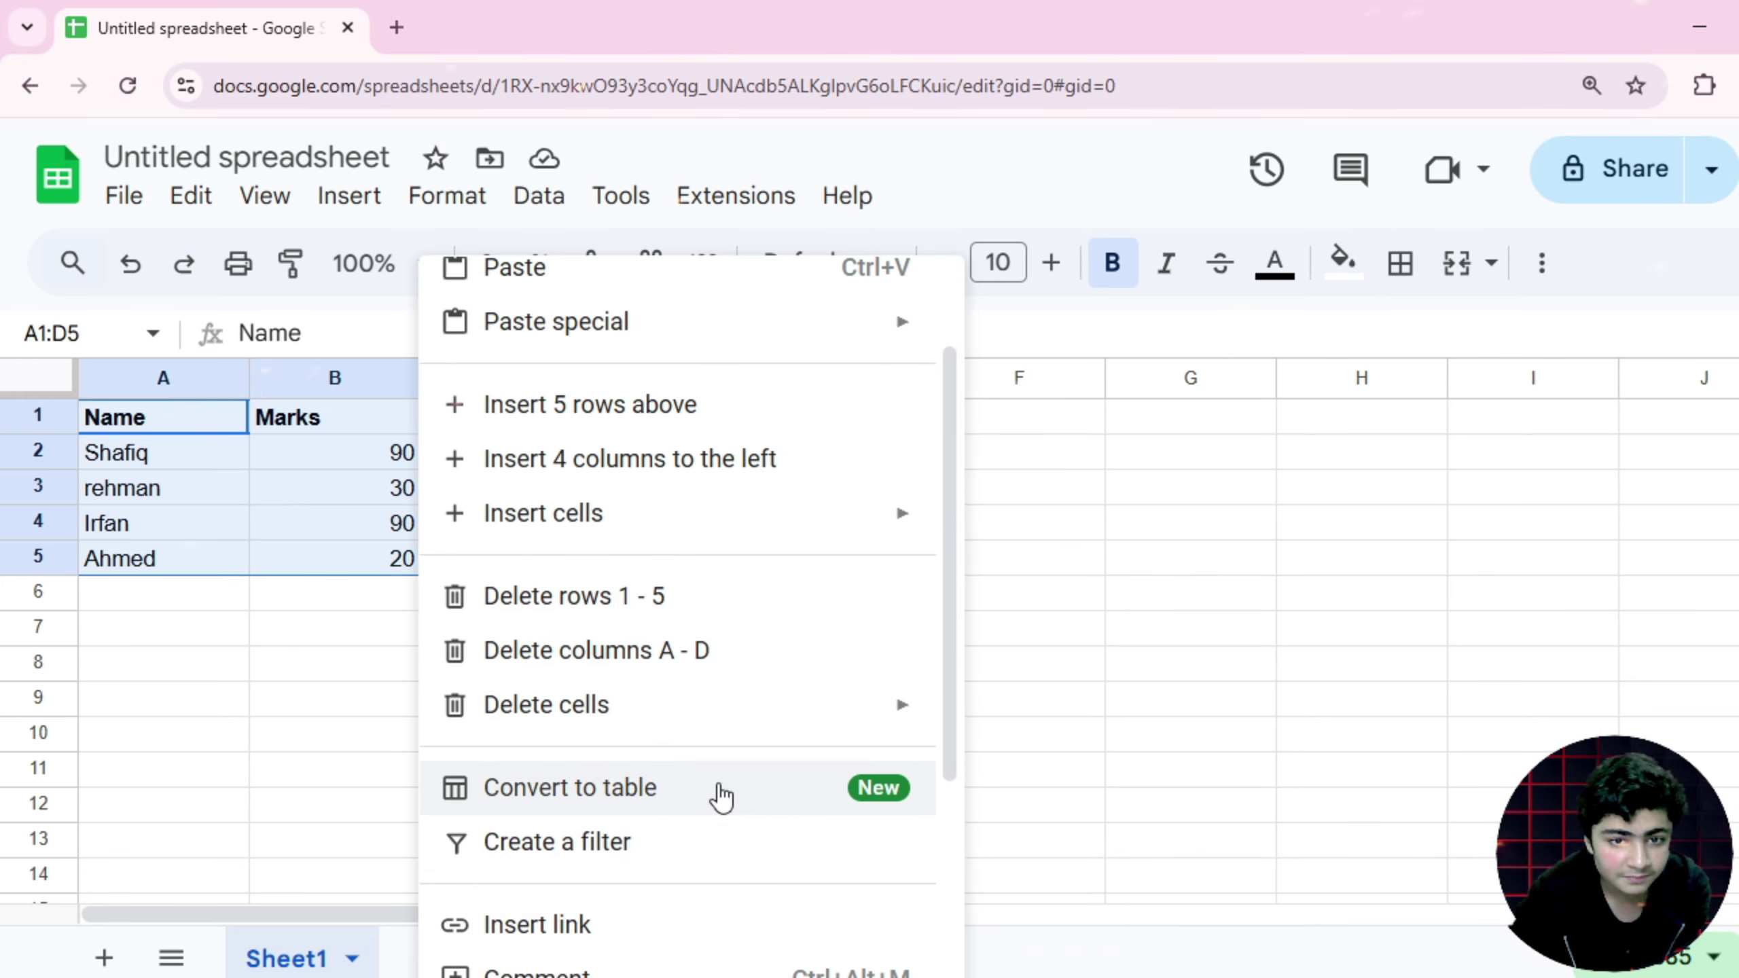
{"action": "left_click", "coordinate": [1192, 770]}
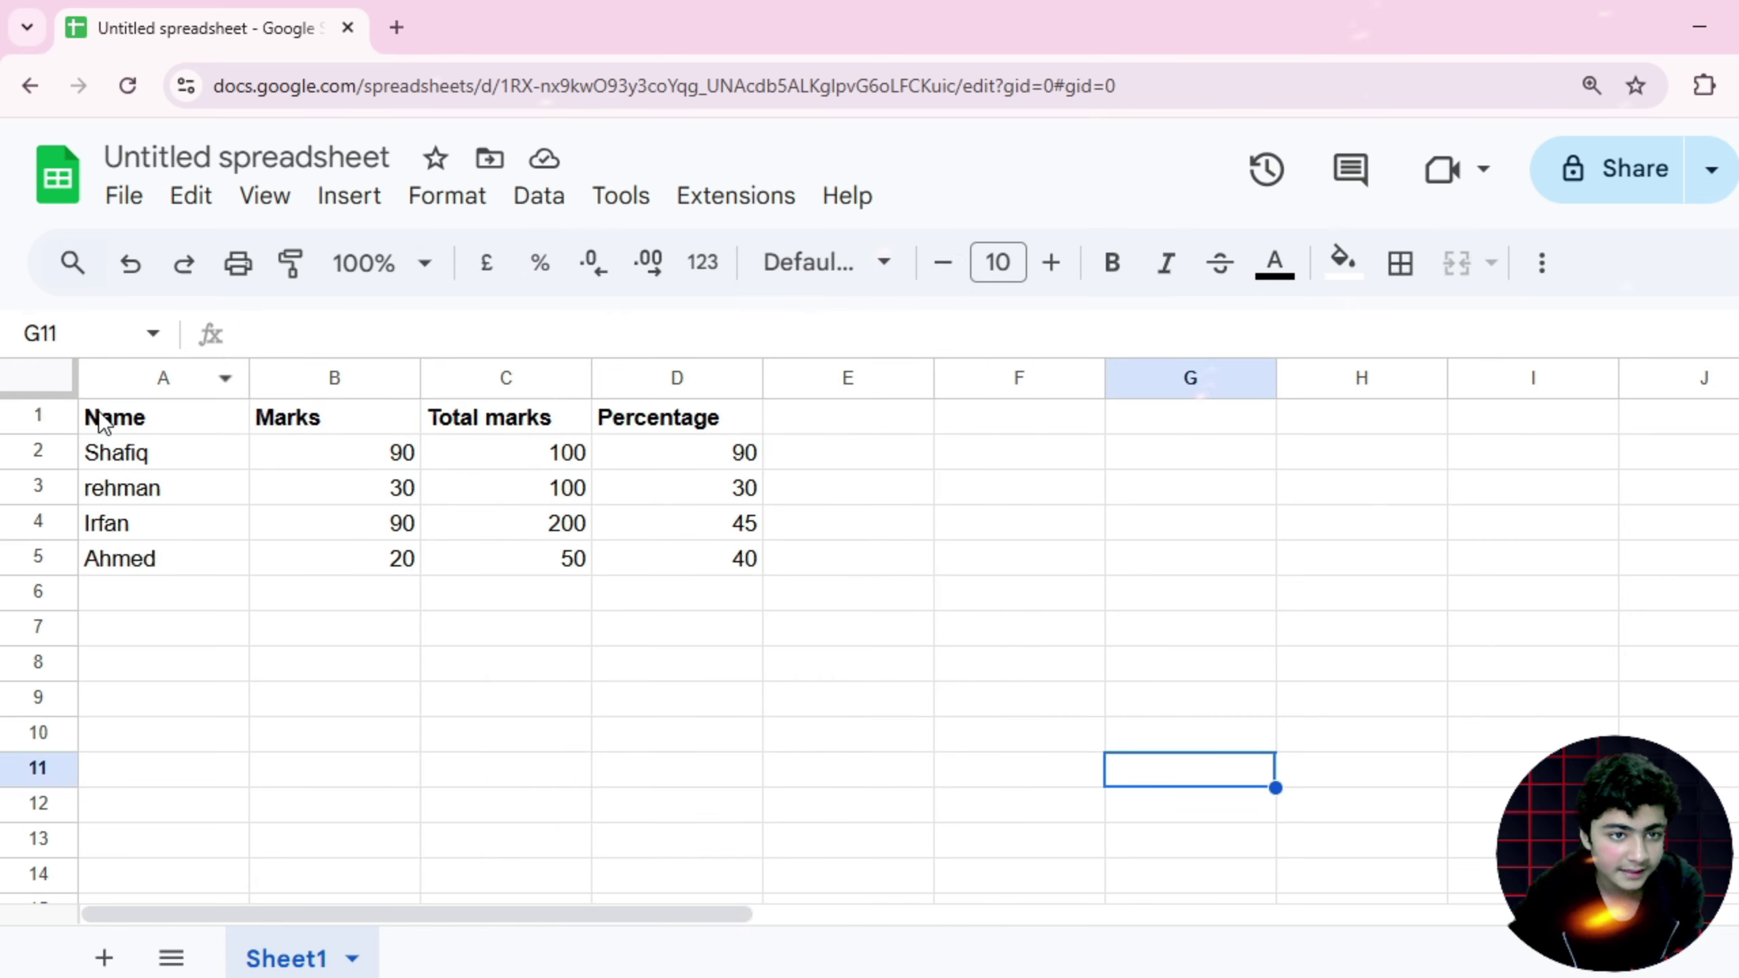
Reselect A1:D5 and look through the available insert, format and data commands for the table conversion option
{"action": "left_click_drag", "start_coordinate": [99, 413], "coordinate": [723, 579]}
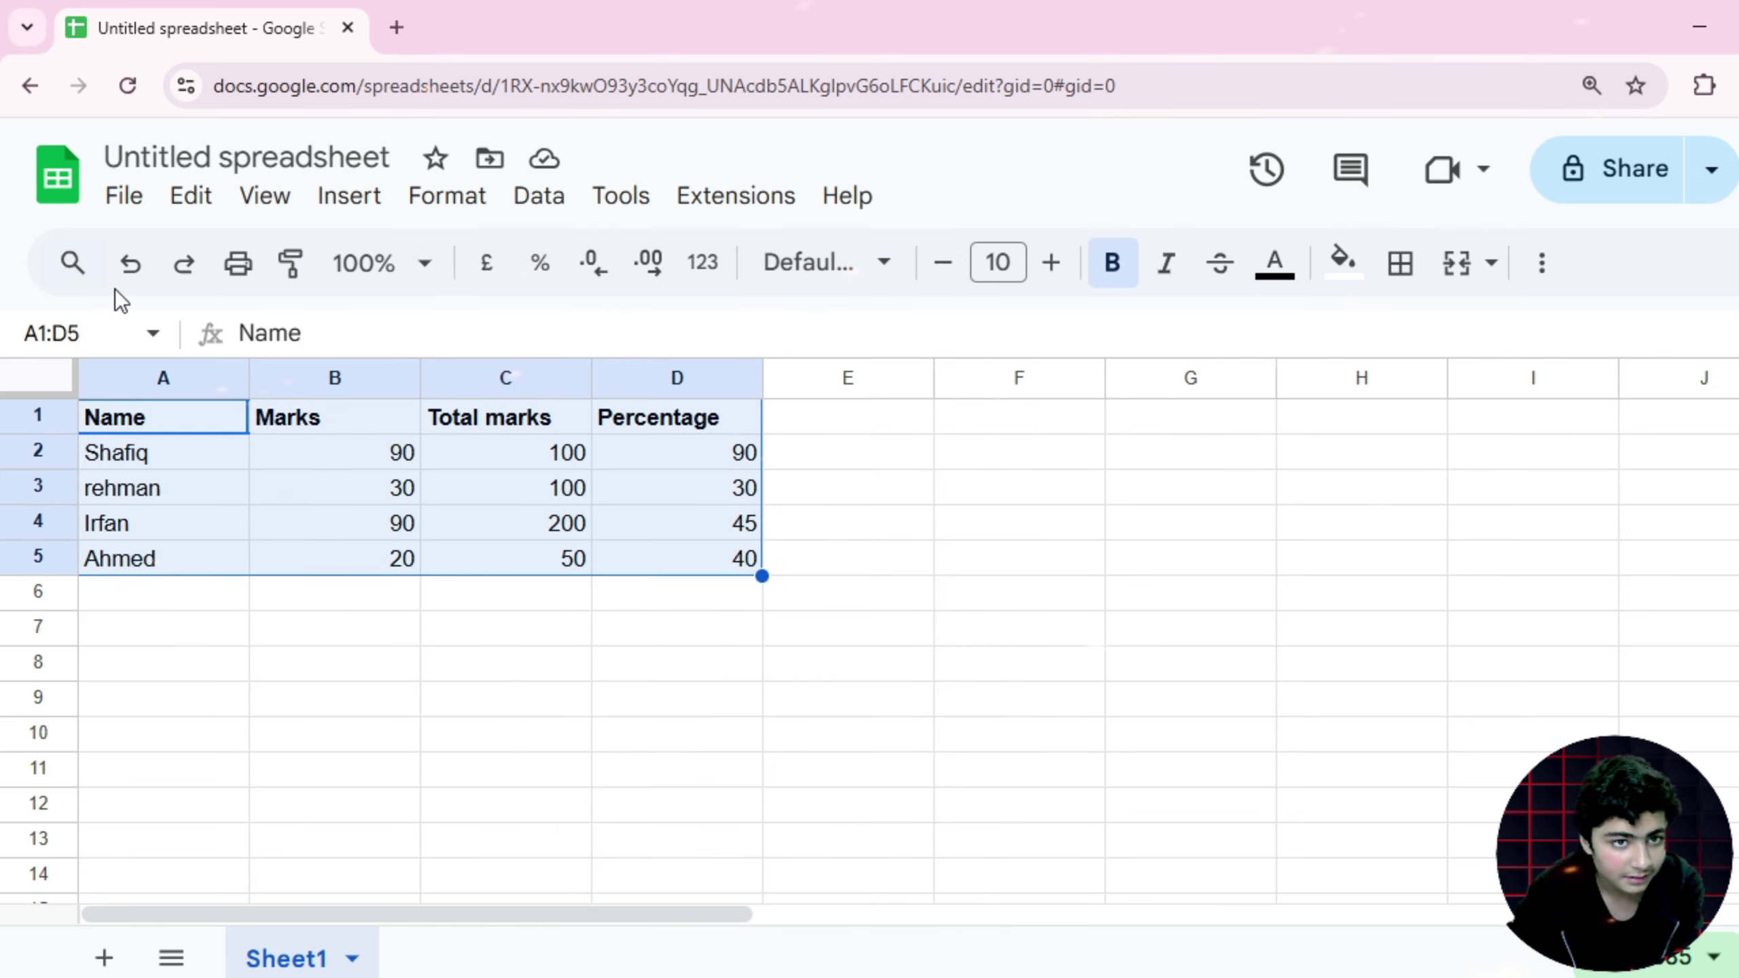
{"action": "left_click", "coordinate": [350, 200]}
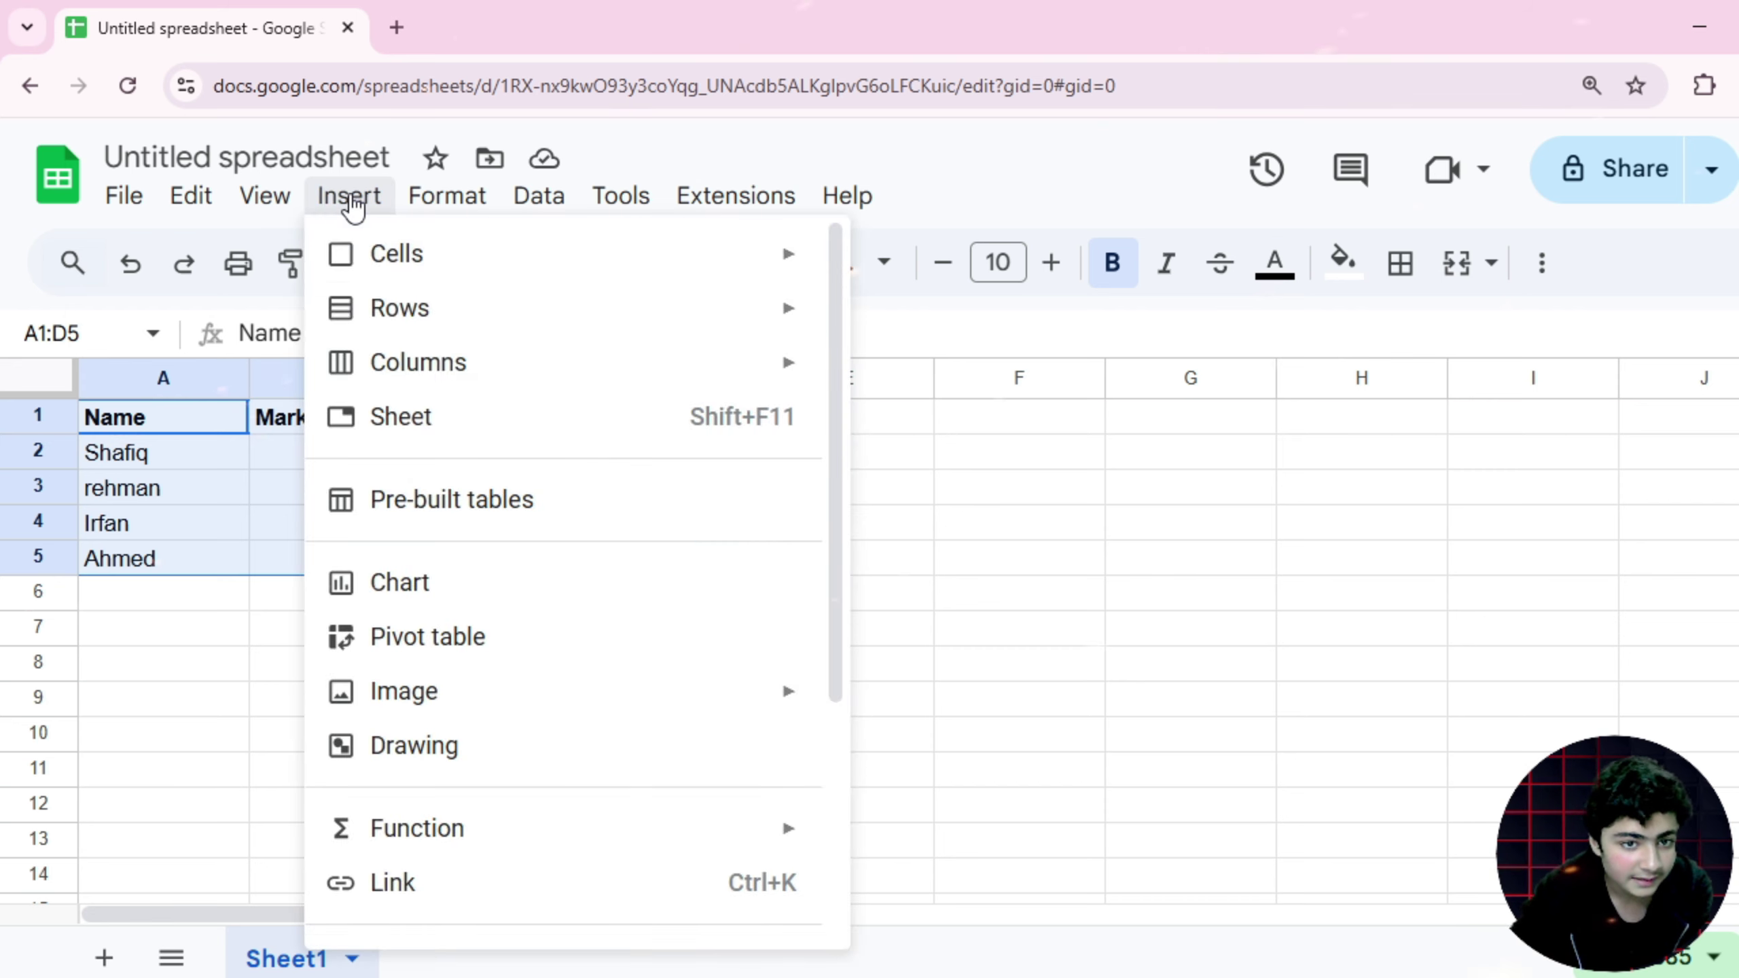
{"action": "mouse_move", "coordinate": [458, 194]}
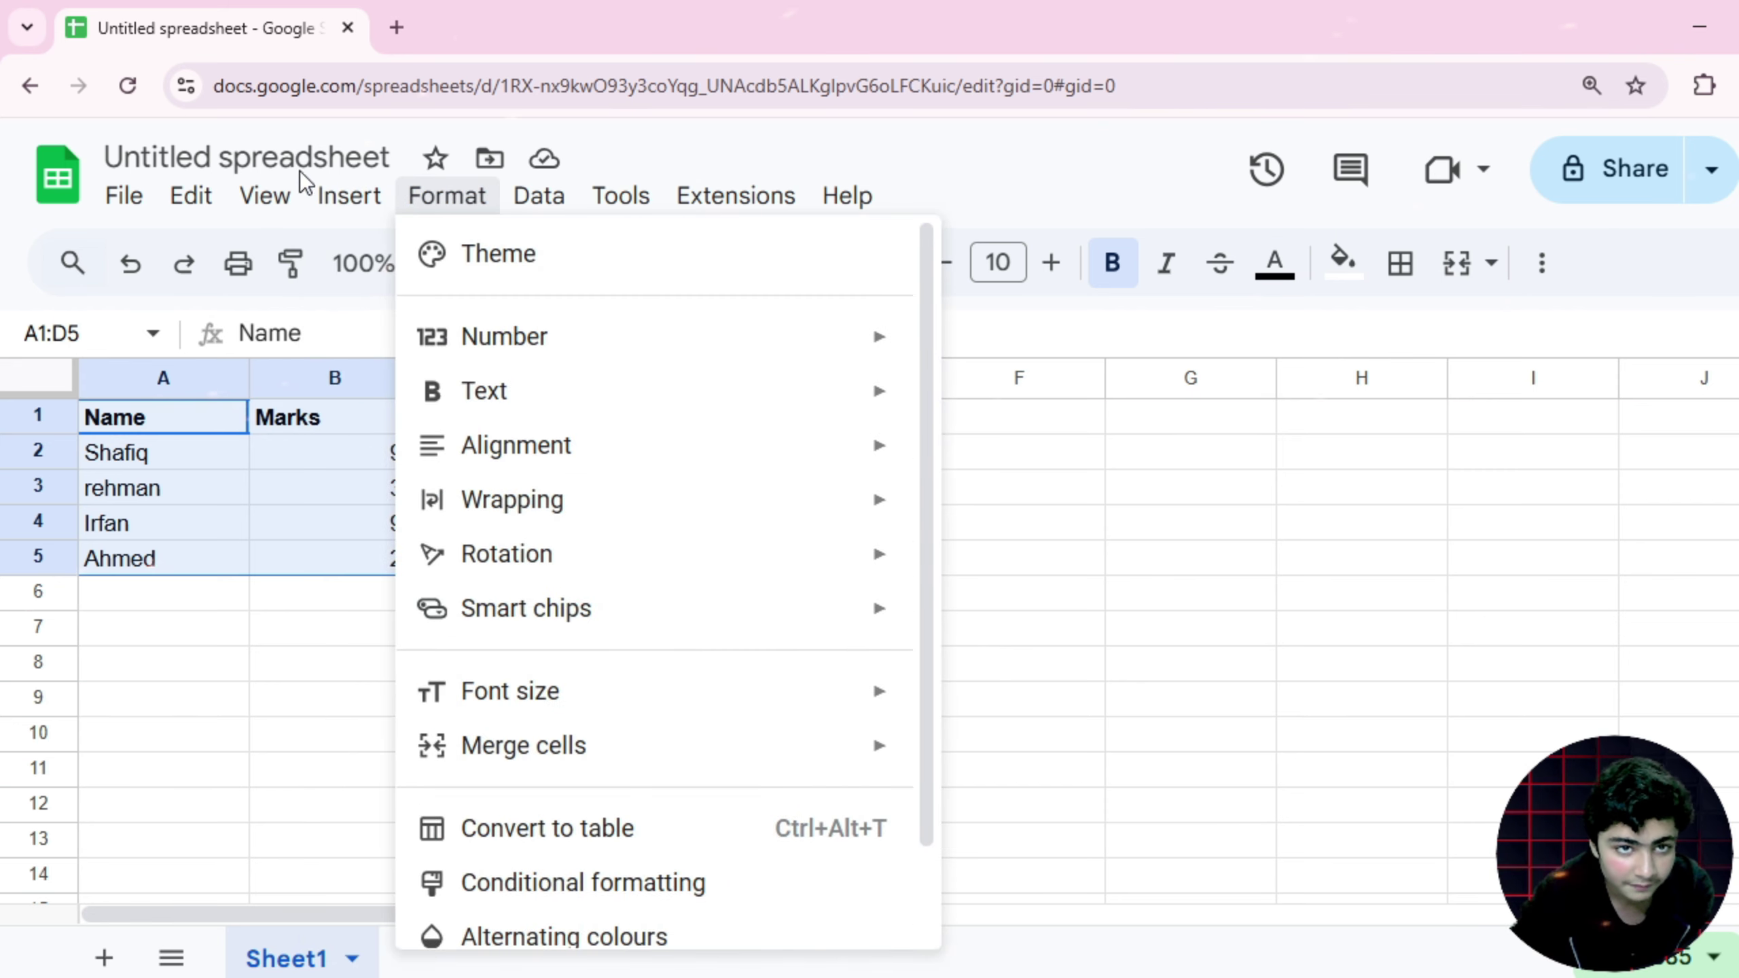
{"action": "left_click", "coordinate": [277, 193]}
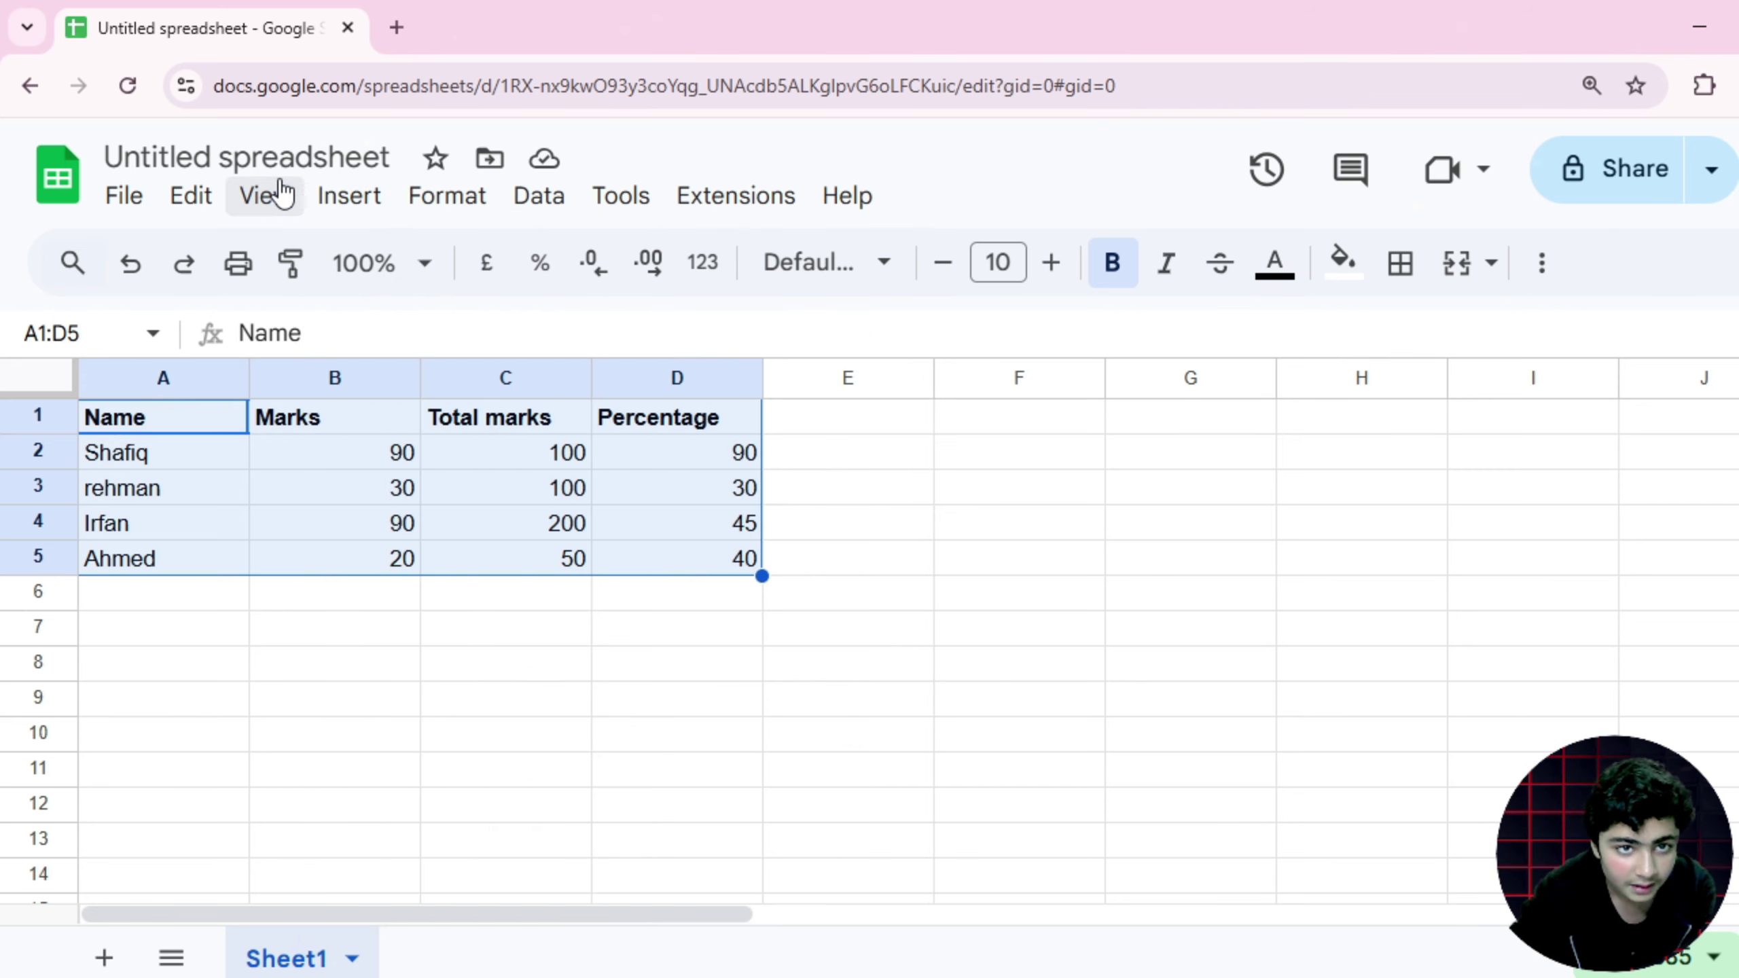
{"action": "left_click", "coordinate": [458, 202]}
{"action": "mouse_move", "coordinate": [539, 196]}
{"action": "scroll", "coordinate": [540, 411], "scroll_direction": "down", "scroll_amount": 3}
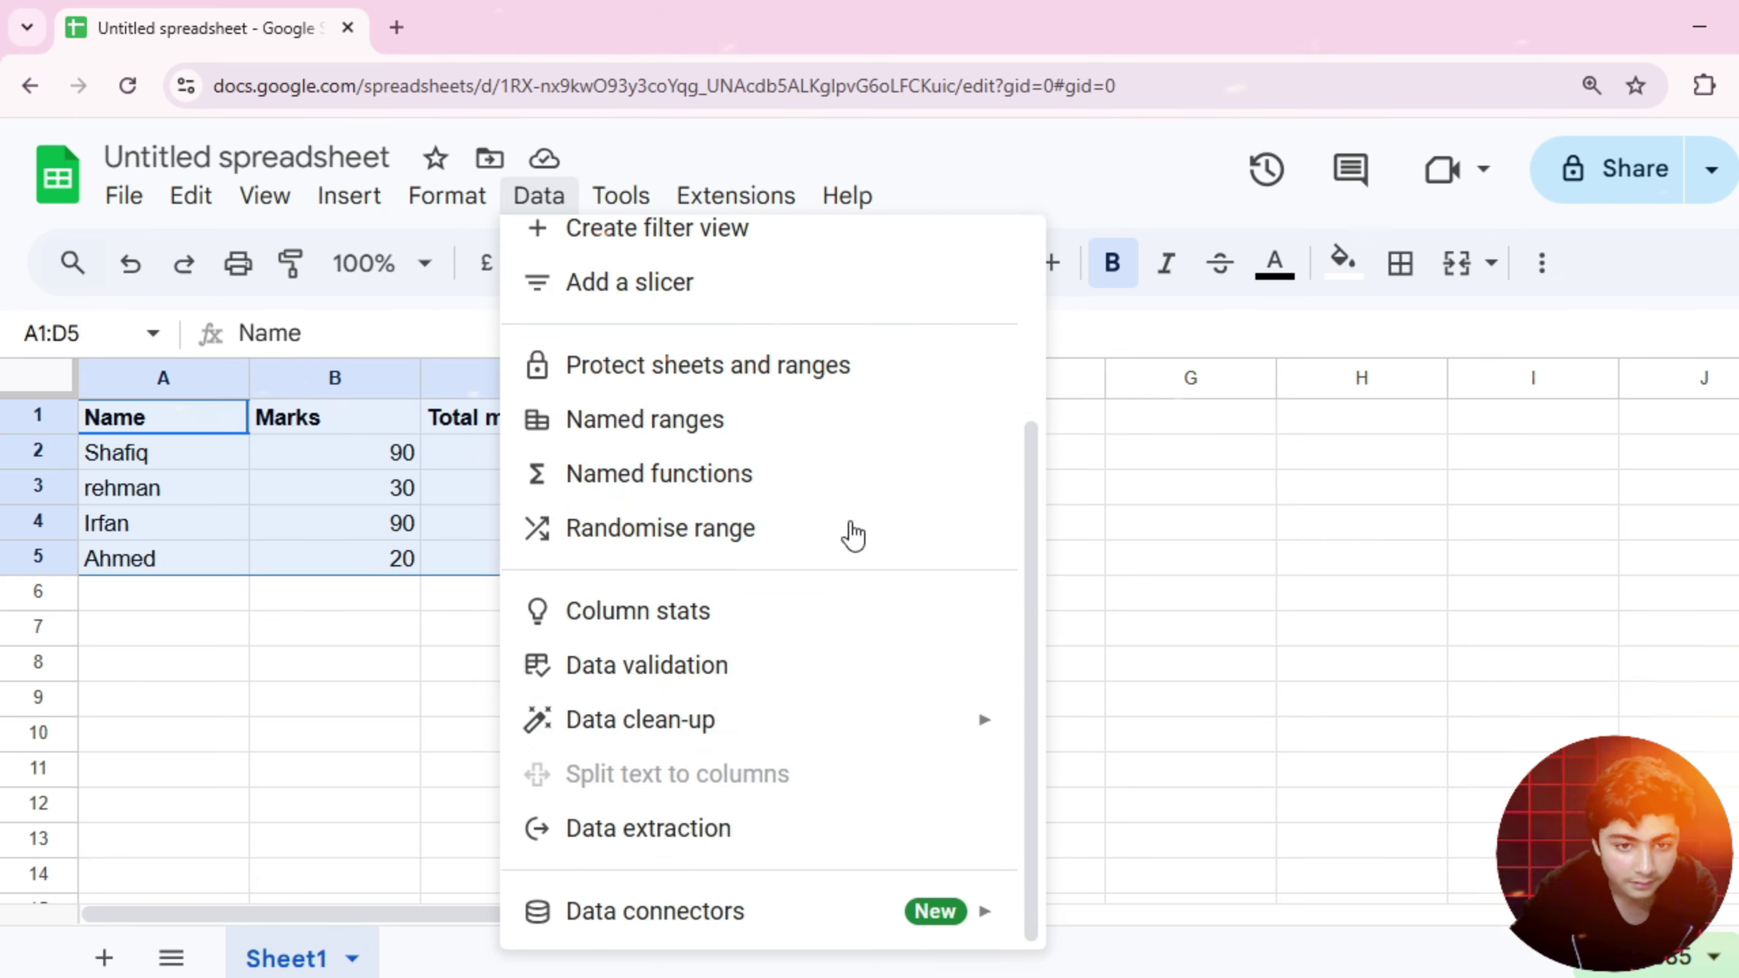
{"action": "left_click", "coordinate": [454, 206]}
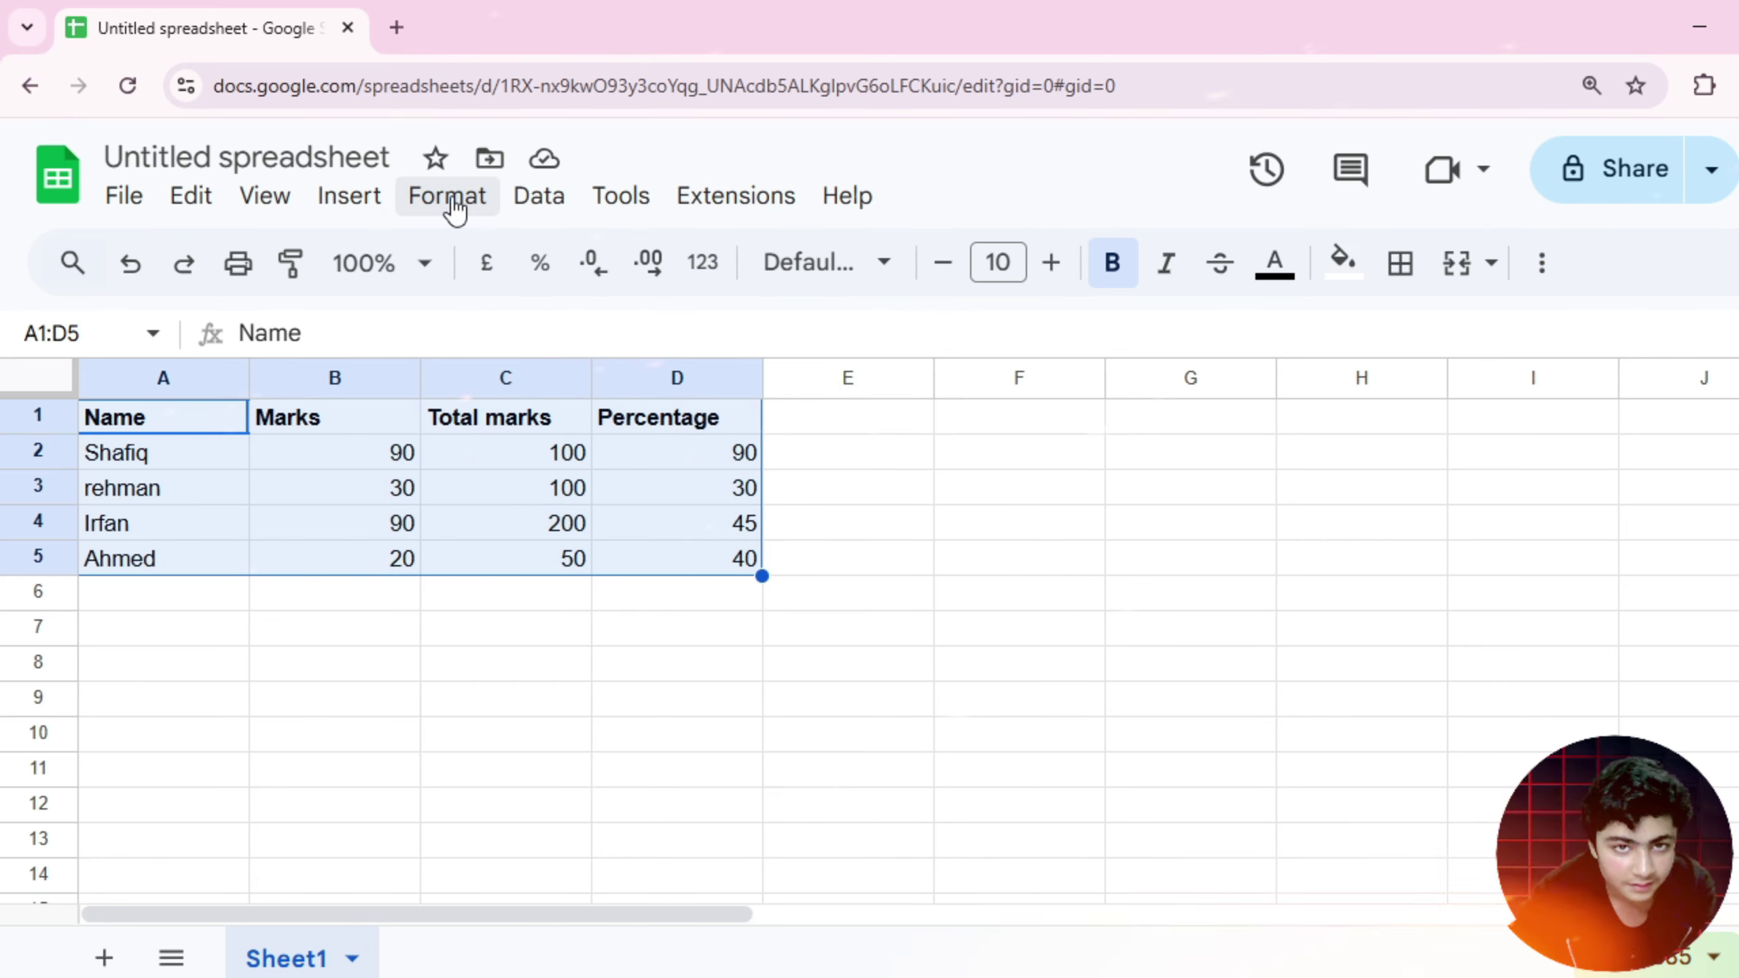
{"action": "left_click", "coordinate": [617, 200]}
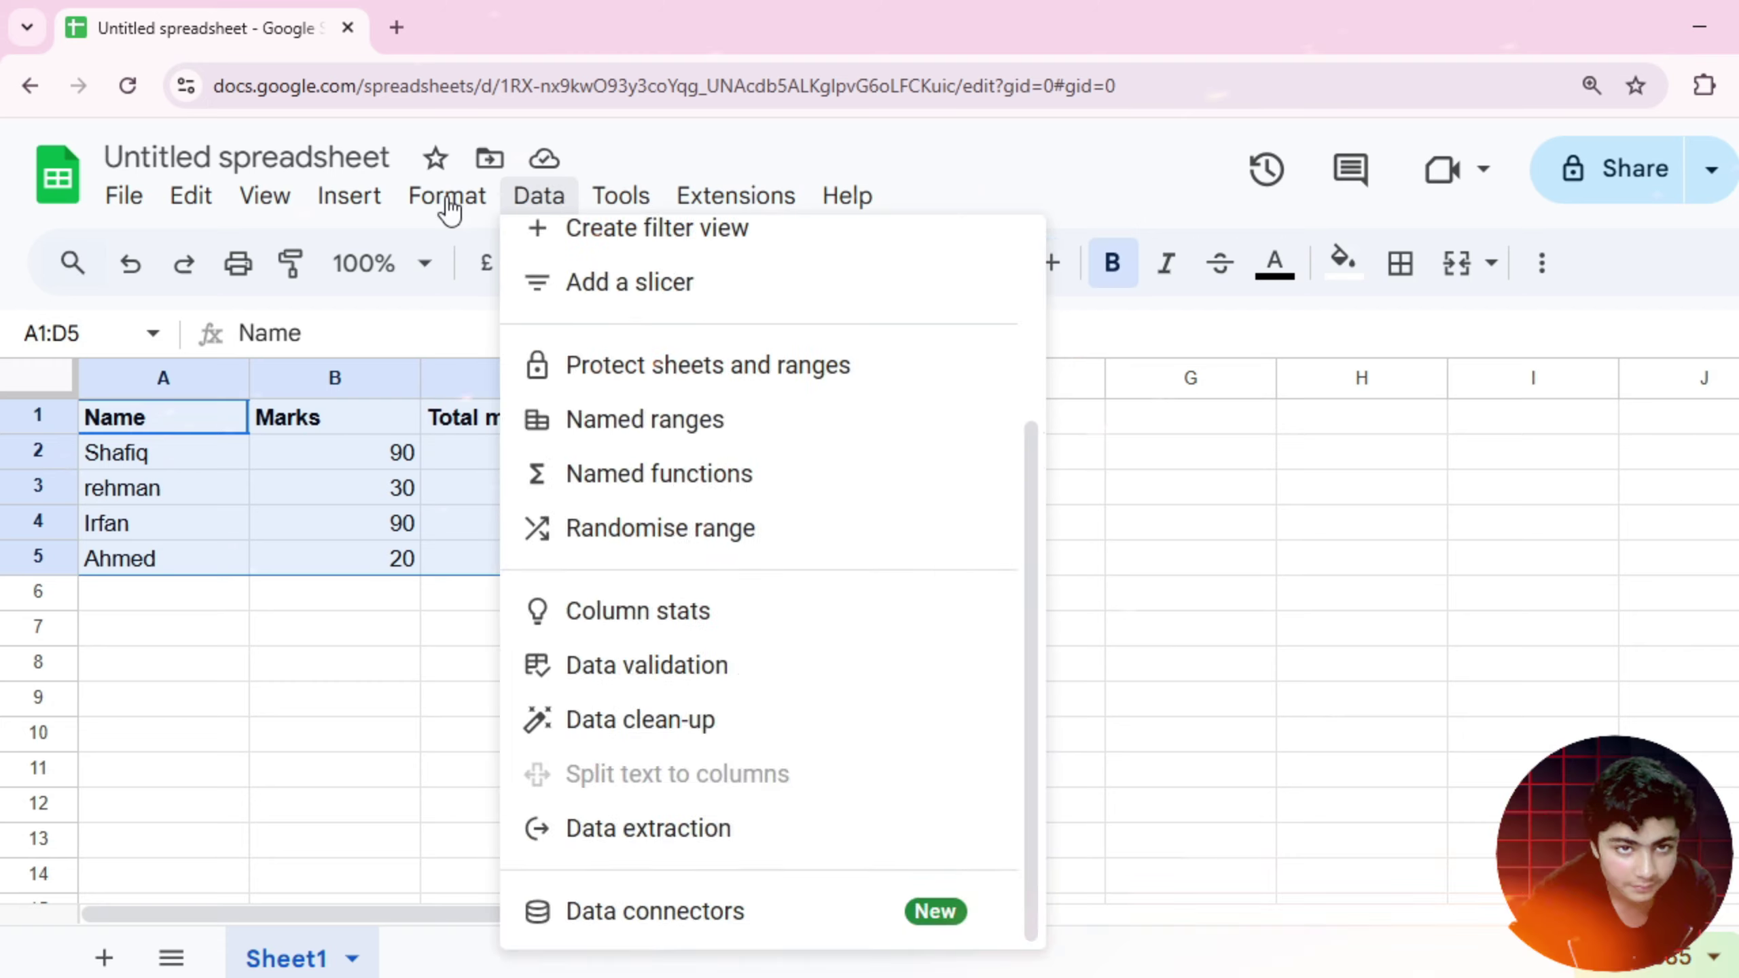
{"action": "left_click", "coordinate": [450, 206]}
{"action": "left_click", "coordinate": [449, 209]}
{"action": "scroll", "coordinate": [582, 672], "scroll_direction": "down", "scroll_amount": 2}
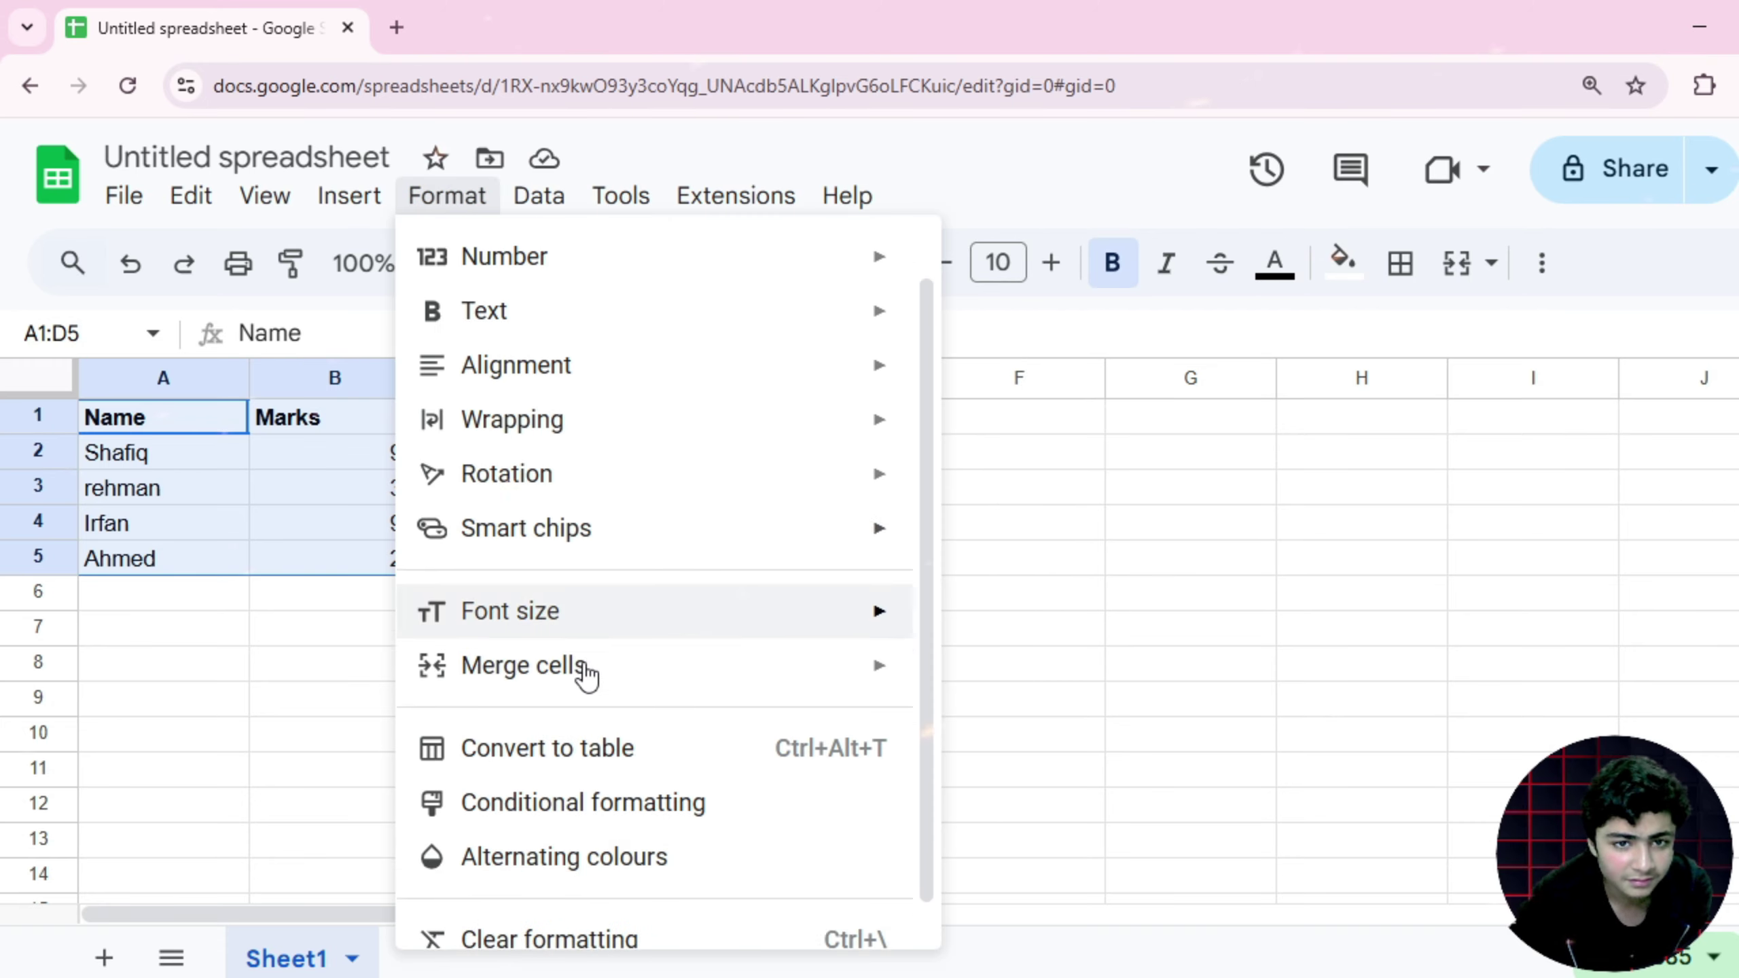
{"action": "mouse_move", "coordinate": [594, 652]}
{"action": "scroll", "coordinate": [594, 641], "scroll_direction": "up", "scroll_amount": 2}
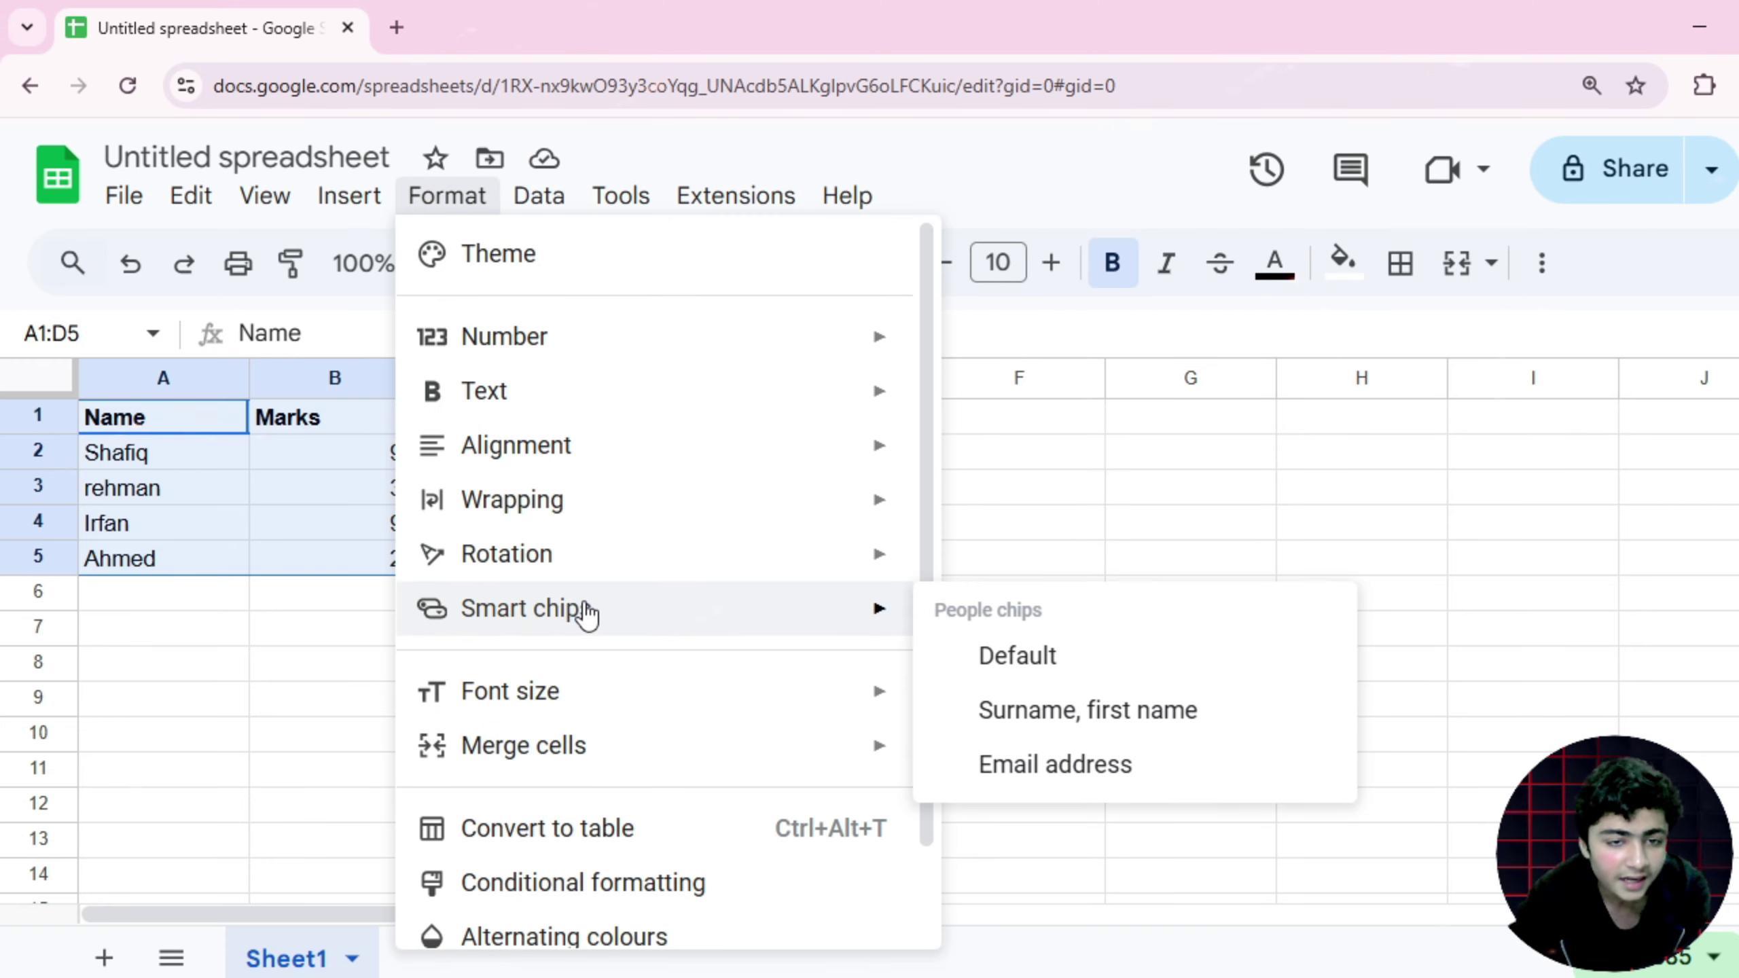
{"action": "scroll", "coordinate": [579, 596], "scroll_direction": "down", "scroll_amount": 2}
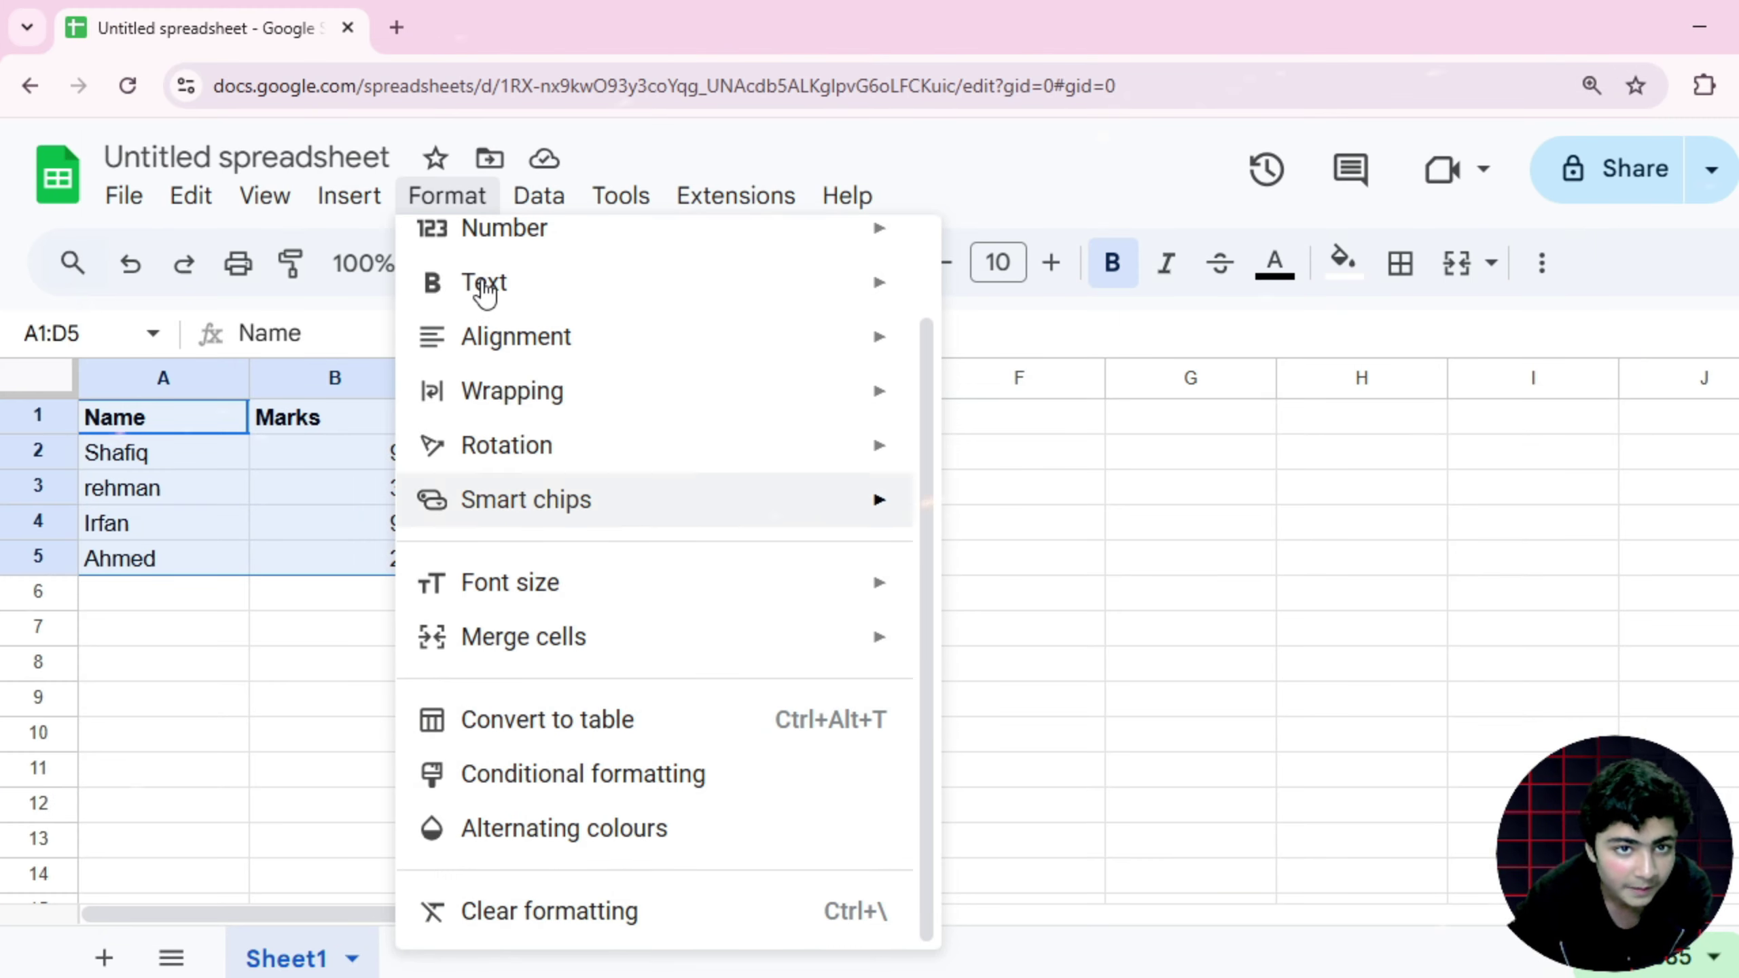
Convert the marks data in A1:D5, including the header row, to a table
{"action": "left_click", "coordinate": [165, 627]}
{"action": "left_click_drag", "start_coordinate": [167, 419], "coordinate": [666, 558]}
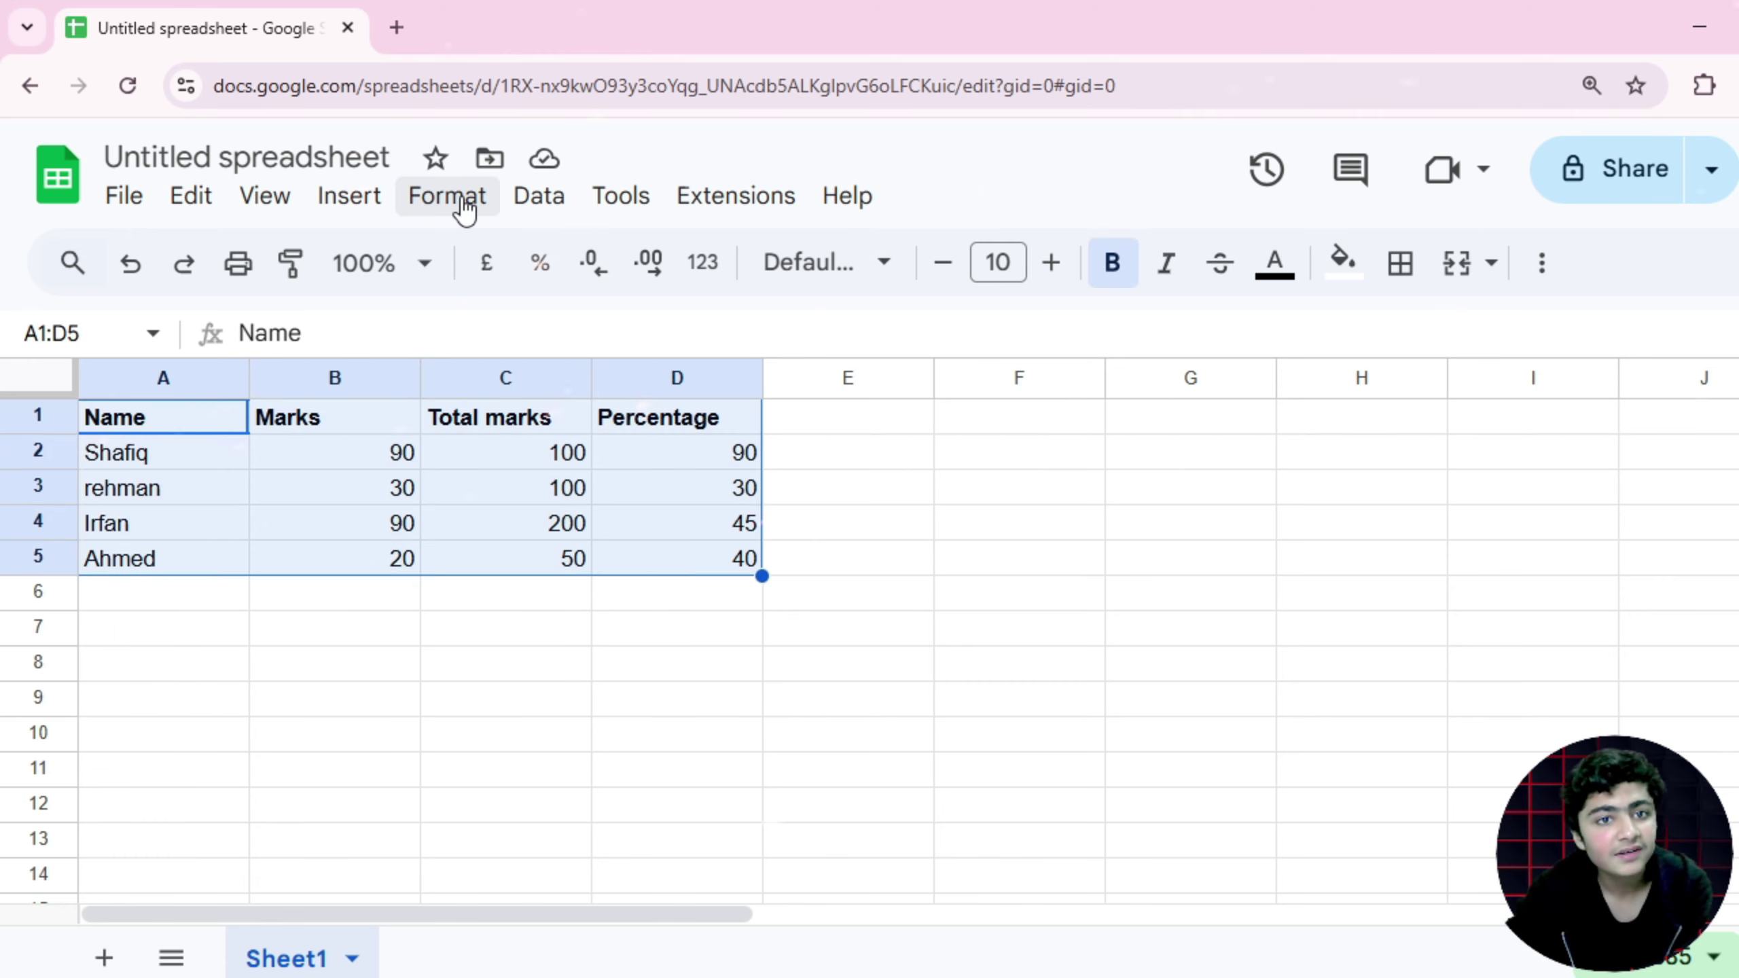
{"action": "left_click", "coordinate": [459, 205]}
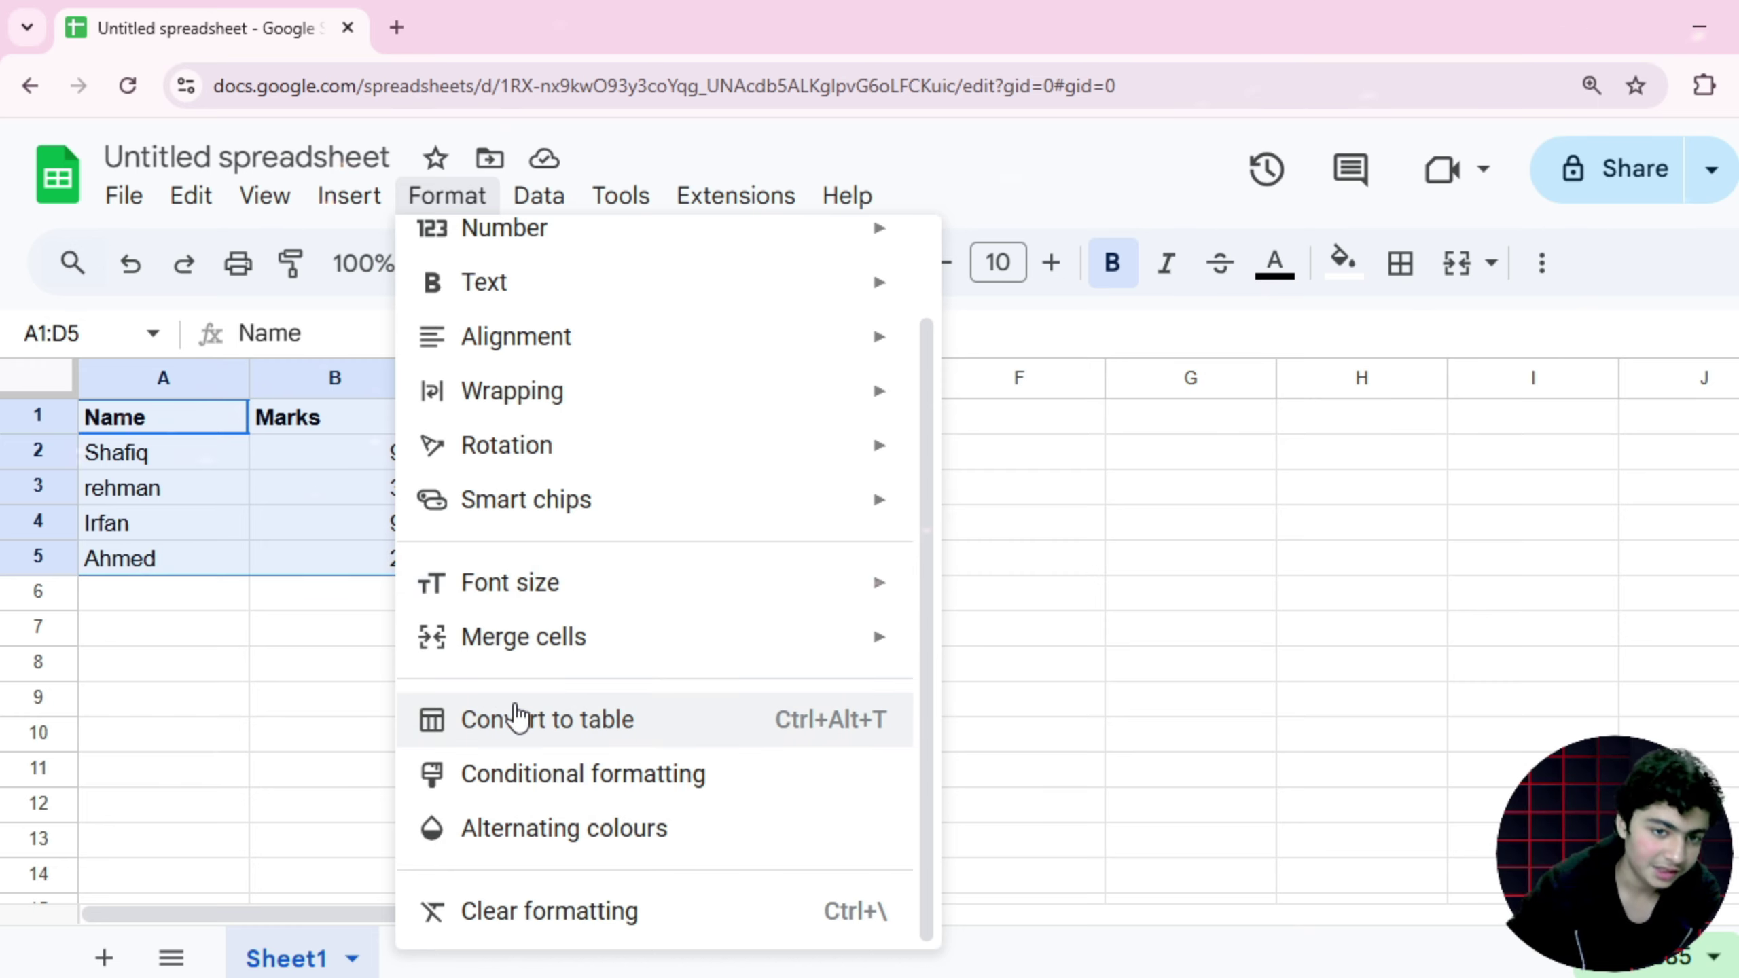
{"action": "left_click", "coordinate": [518, 718]}
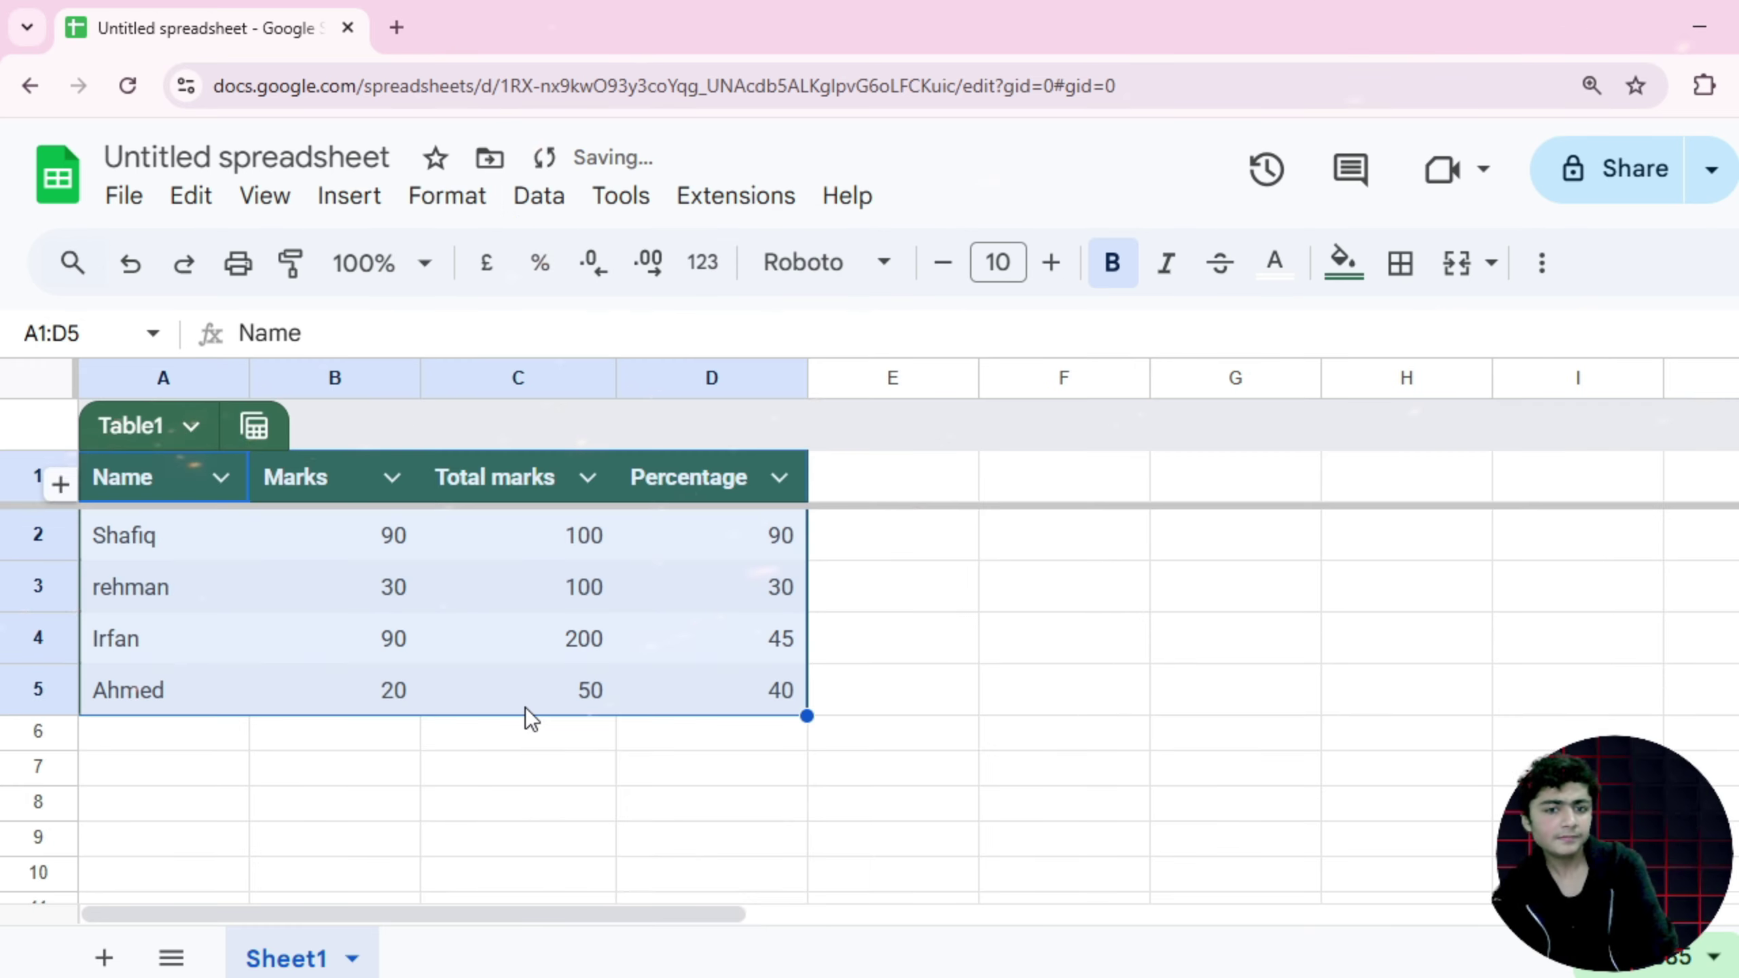